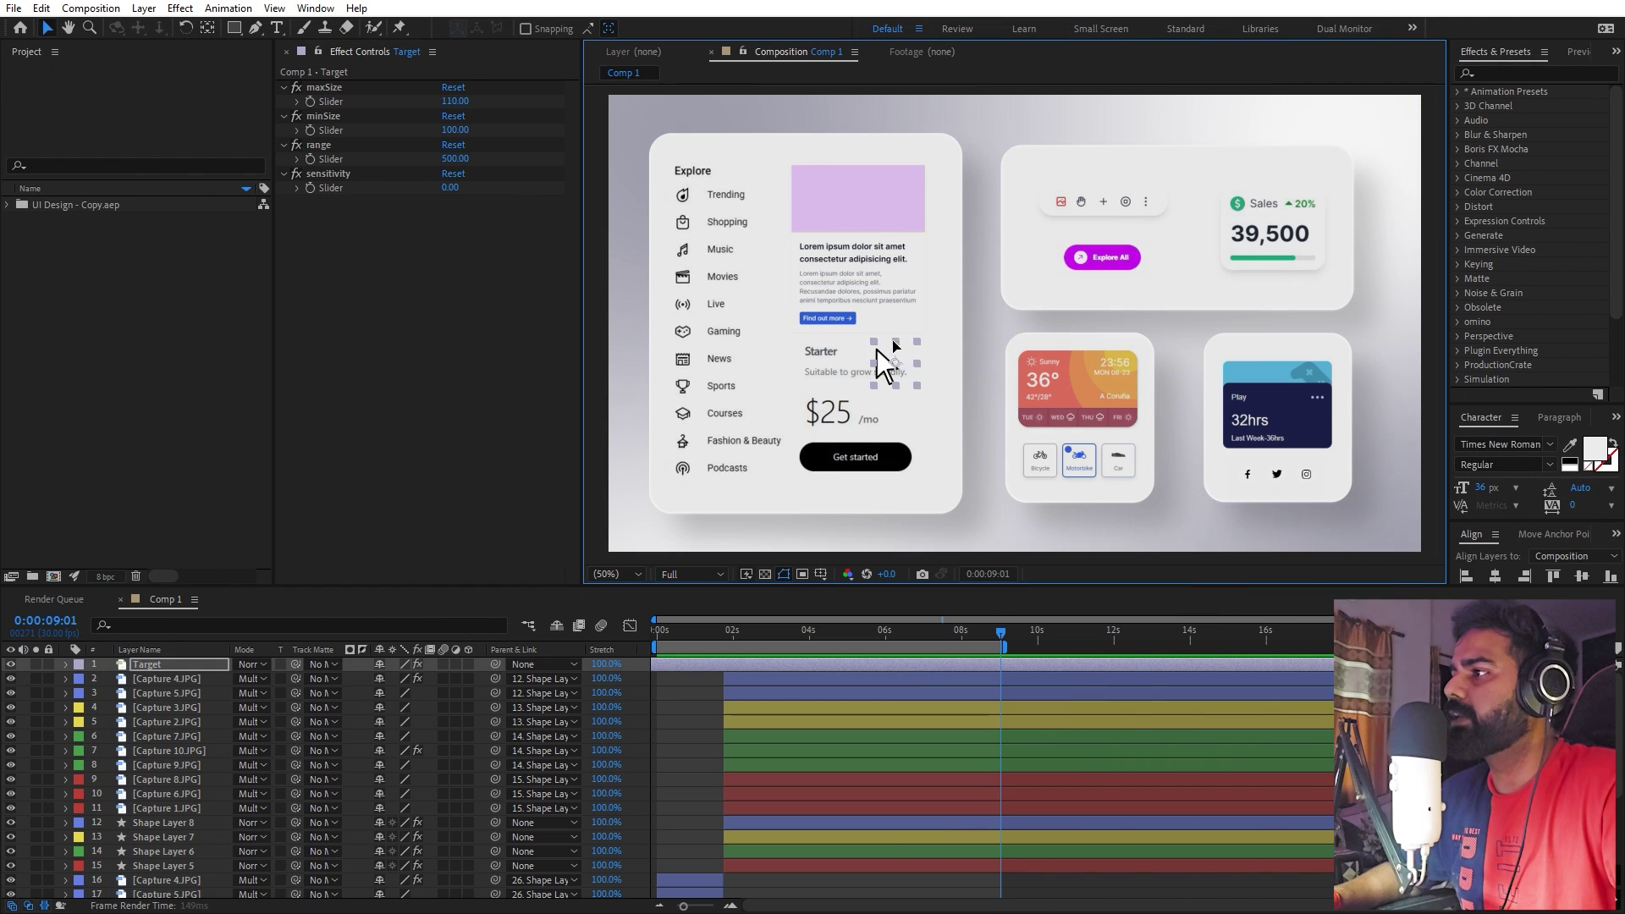
- Preview the scaling by dragging the Target onto the Lorem text, then close the project
{"action": "left_click_drag", "start_coordinate": [877, 349], "coordinate": [1246, 413]}
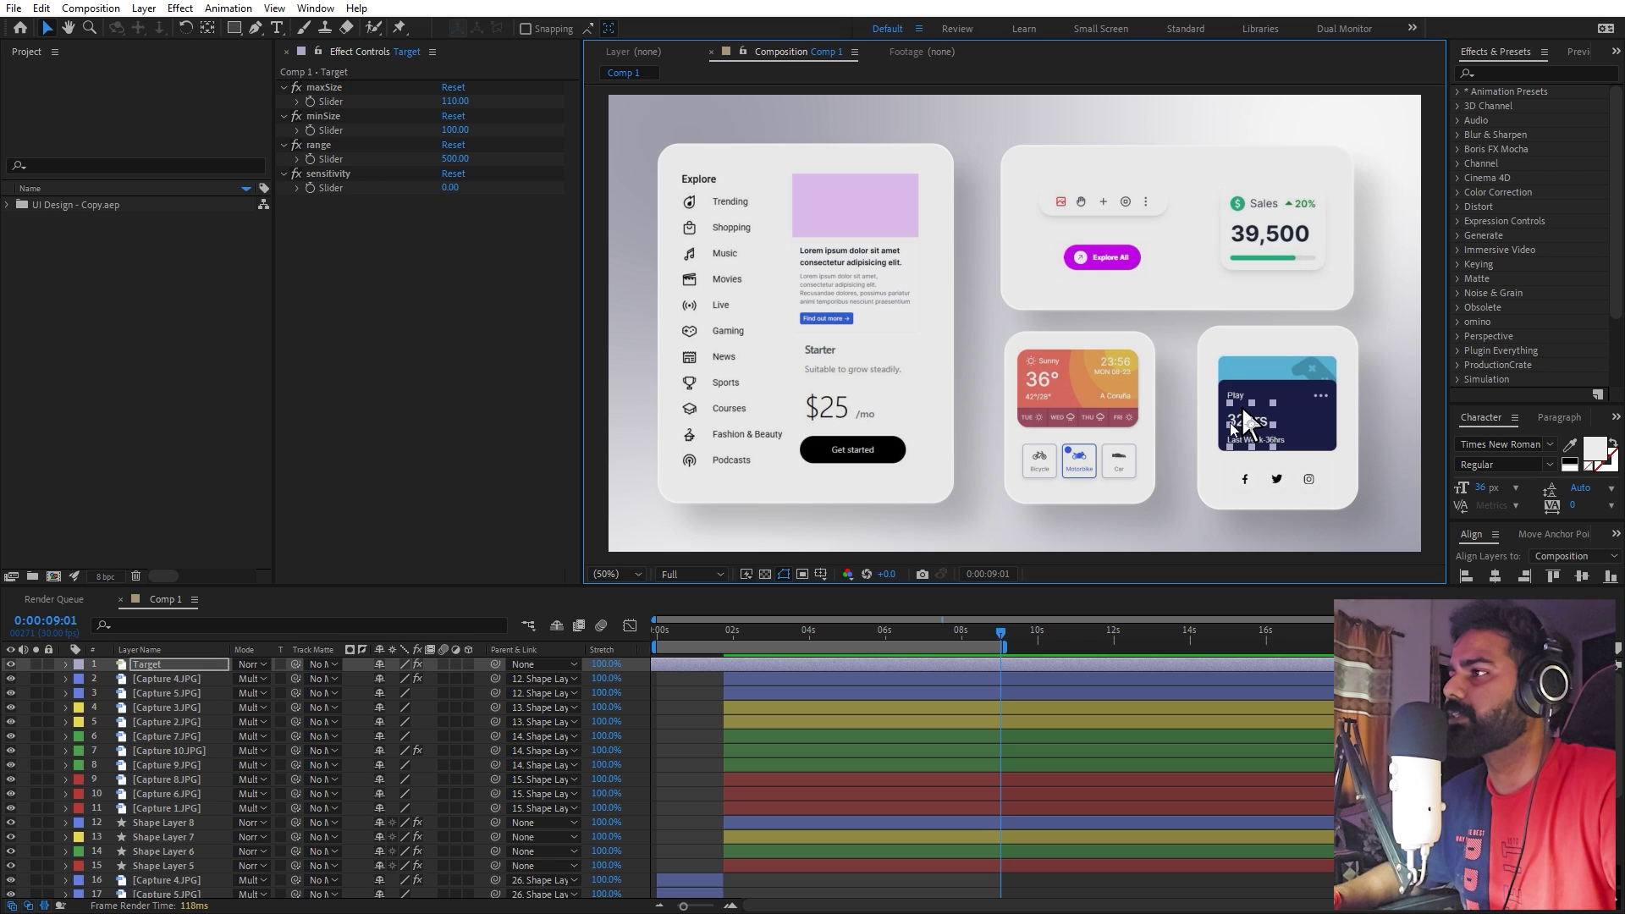
{"action": "key", "text": "ctrl+alt+n"}
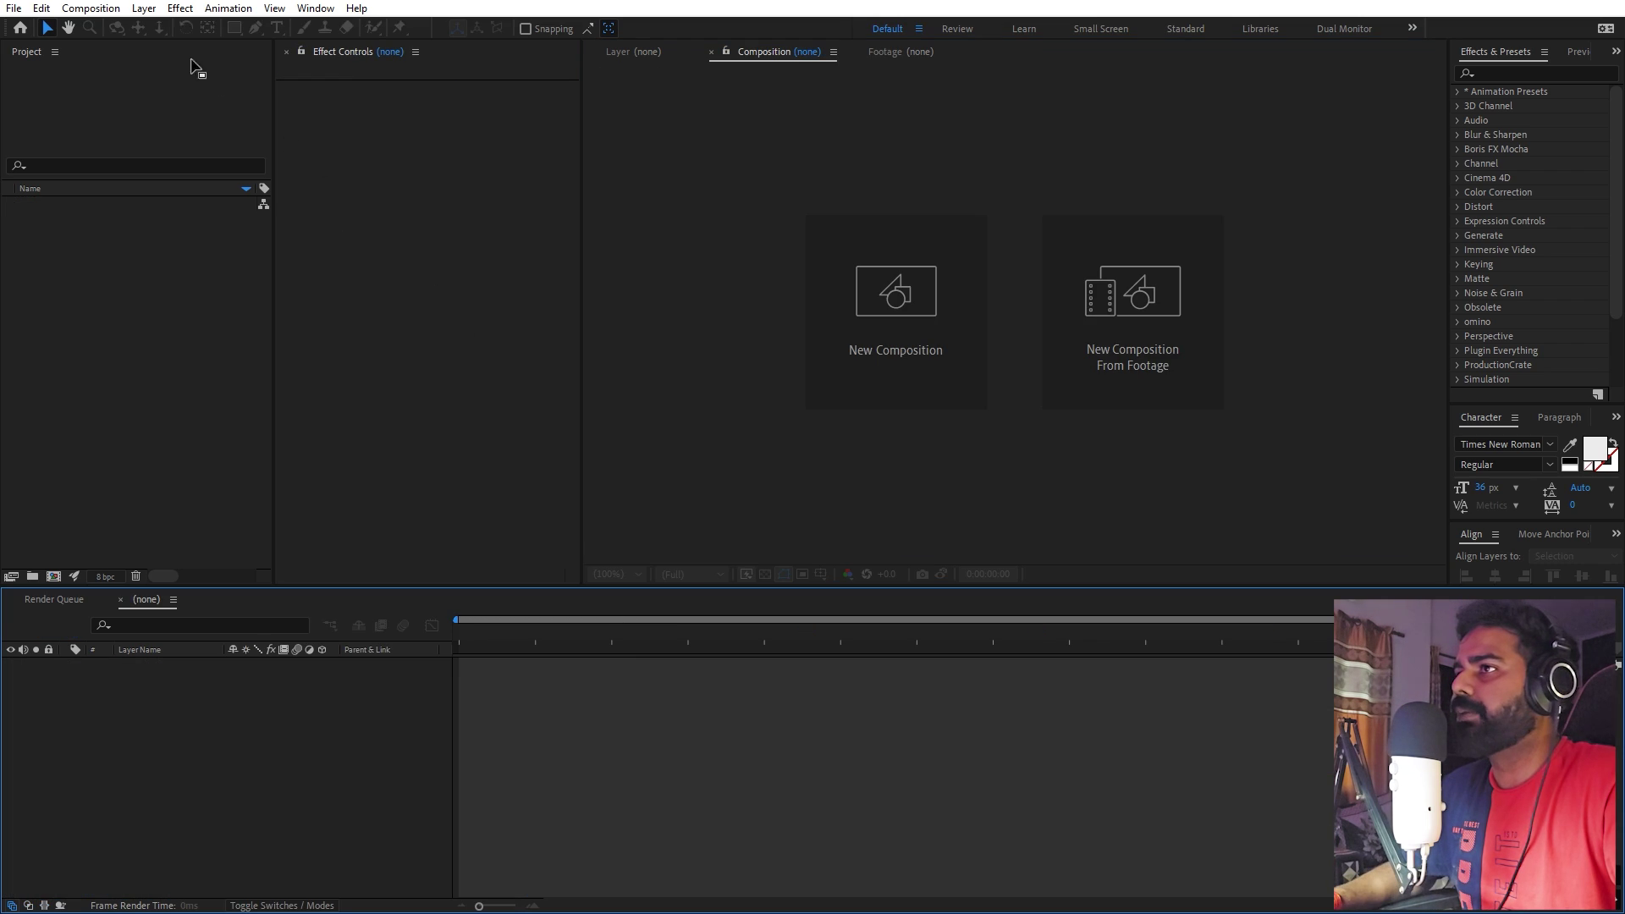
- Create a new composition named Main at 30 fps
{"action": "left_click", "coordinate": [91, 7]}
{"action": "left_click", "coordinate": [97, 26]}
{"action": "type", "text": "M"}
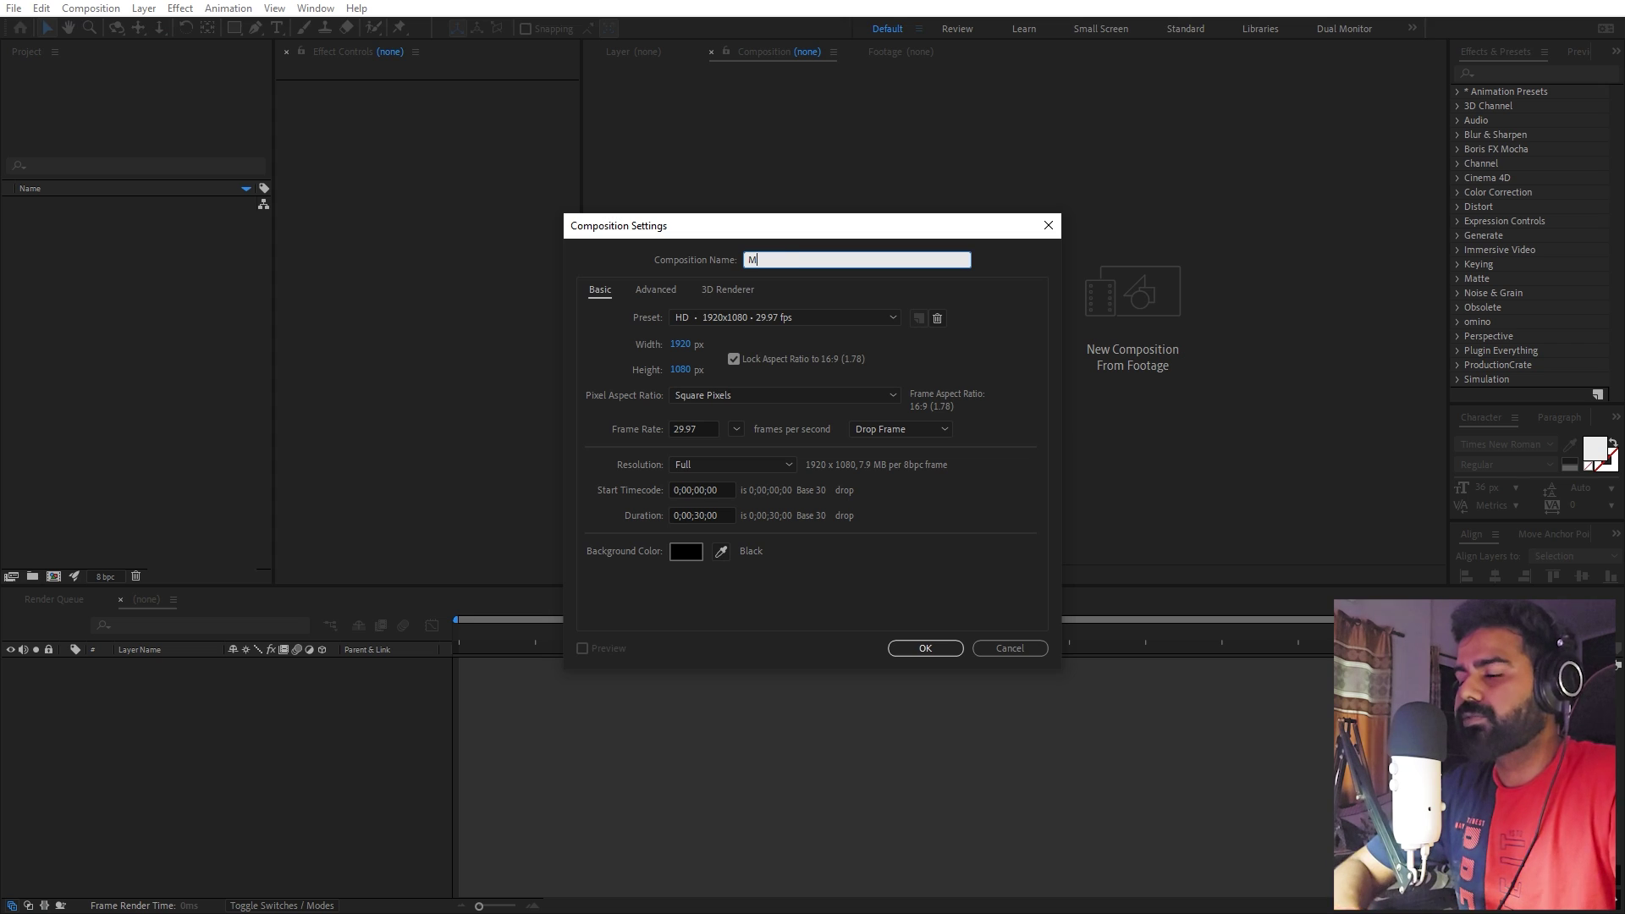
{"action": "type", "text": "ain"}
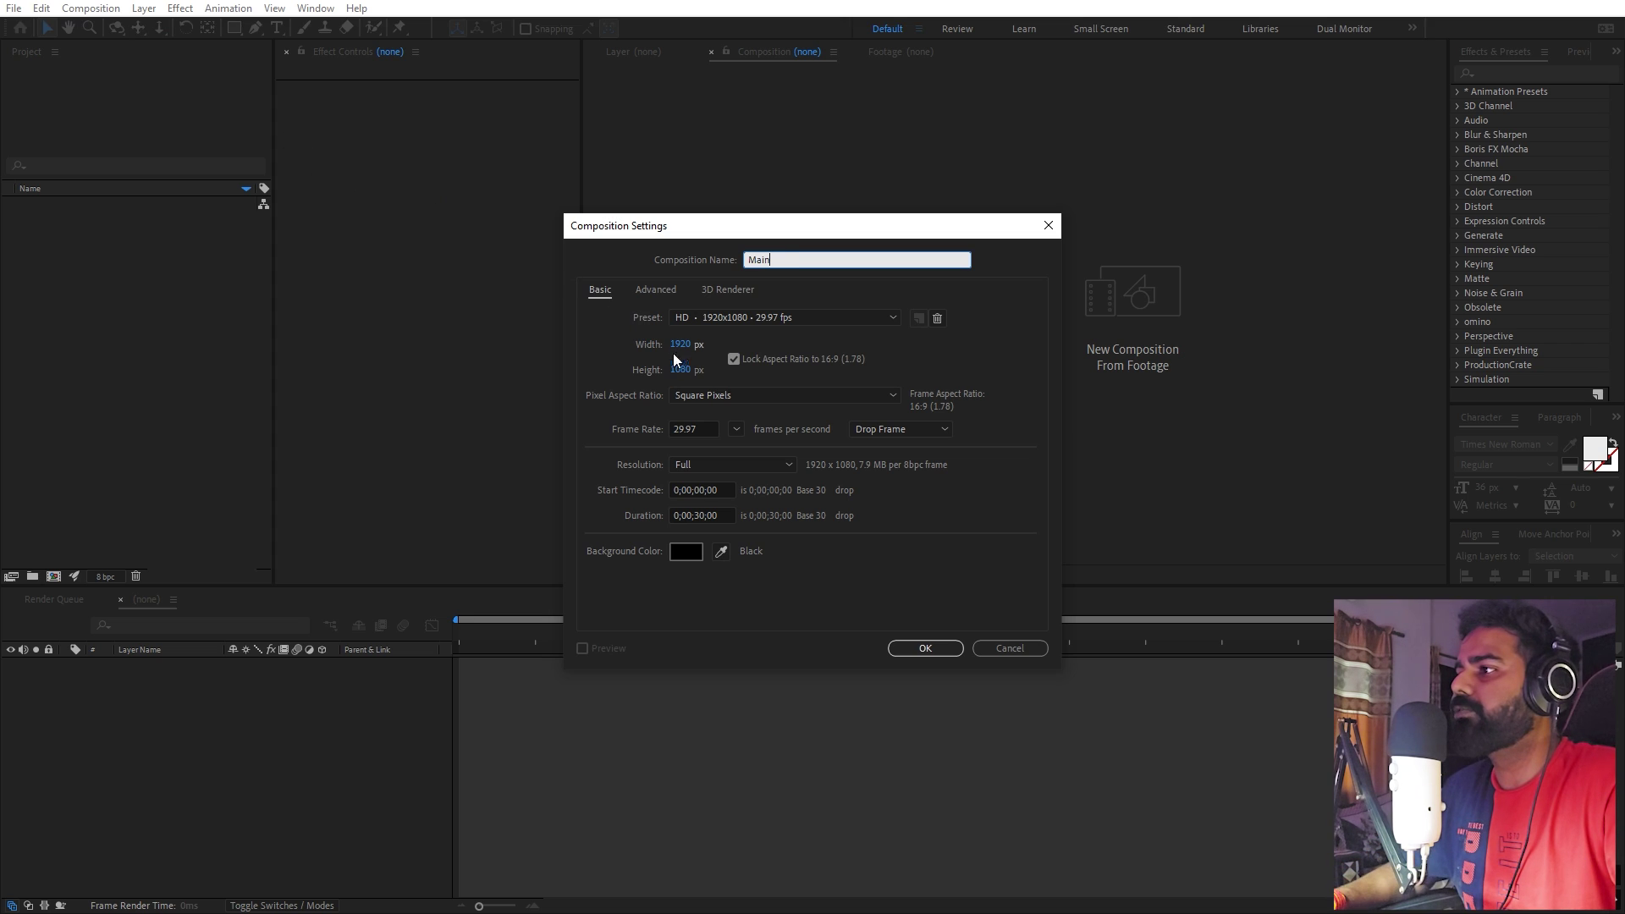
{"action": "left_click", "coordinate": [736, 429]}
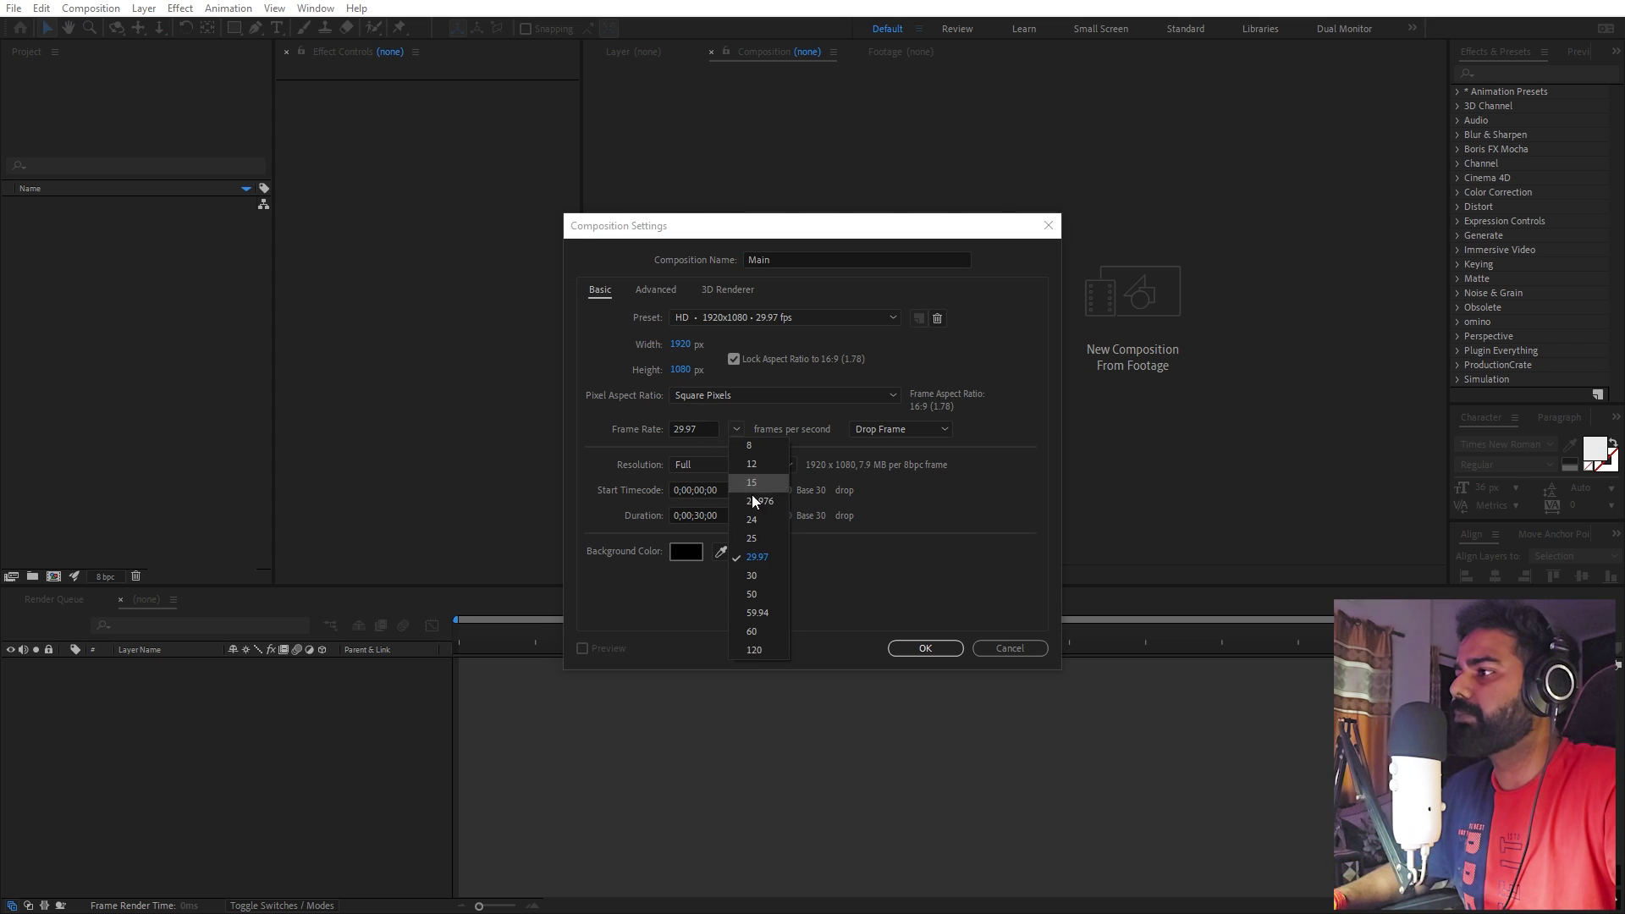
{"action": "left_click", "coordinate": [764, 577]}
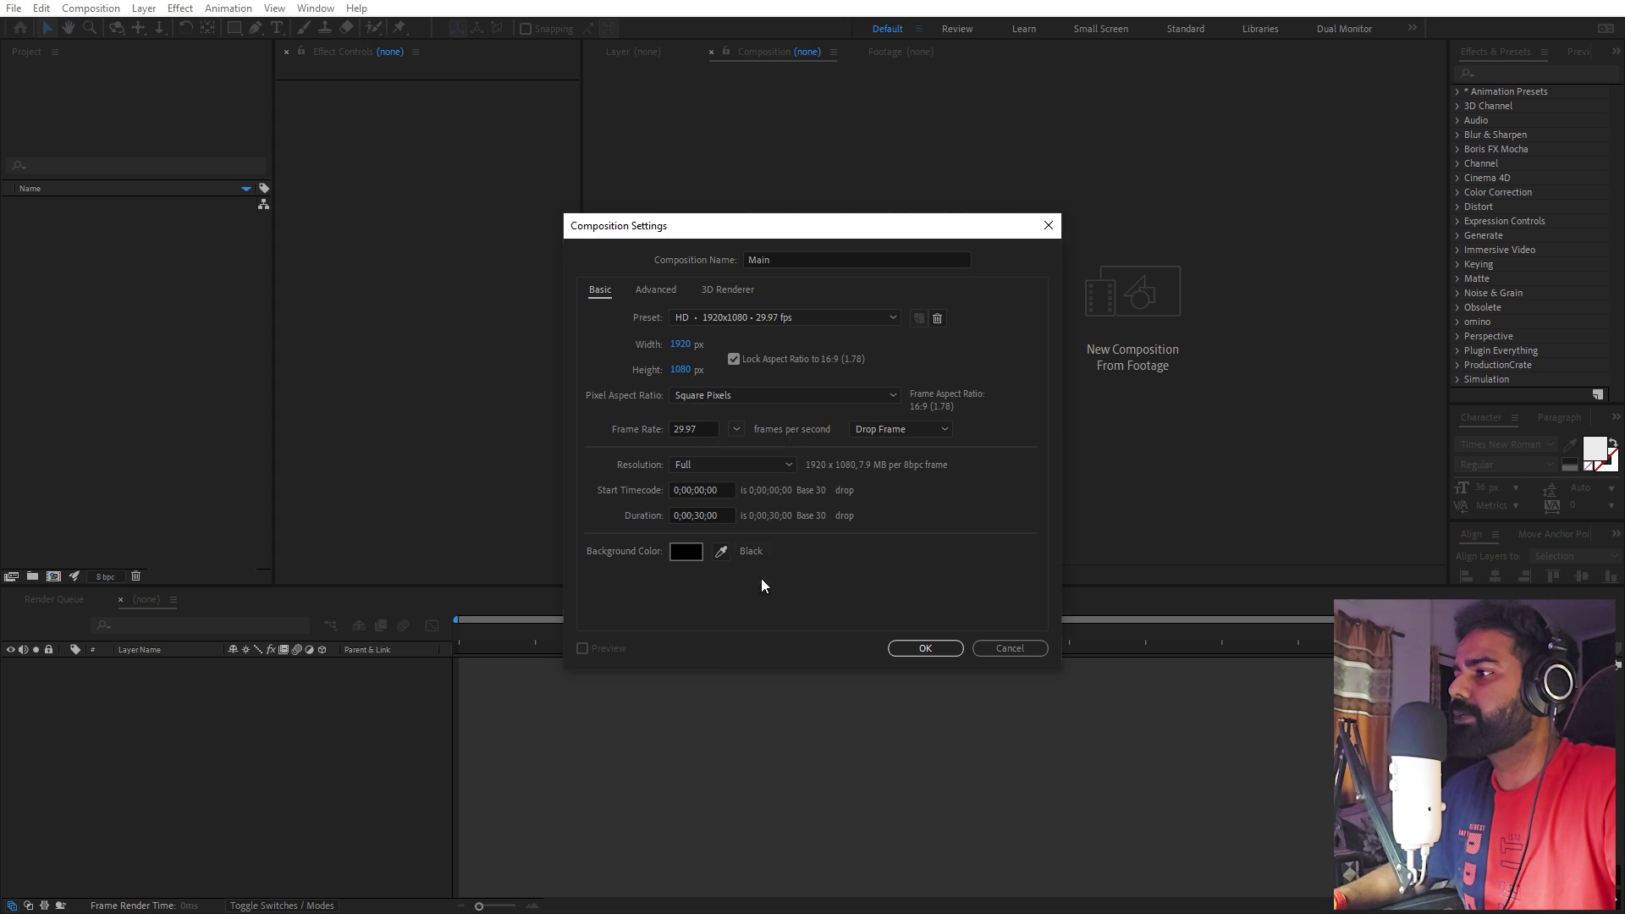
{"action": "left_click", "coordinate": [925, 648]}
- Add a new solid layer to the Main composition
{"action": "right_click", "coordinate": [254, 768]}
{"action": "mouse_move", "coordinate": [355, 566]}
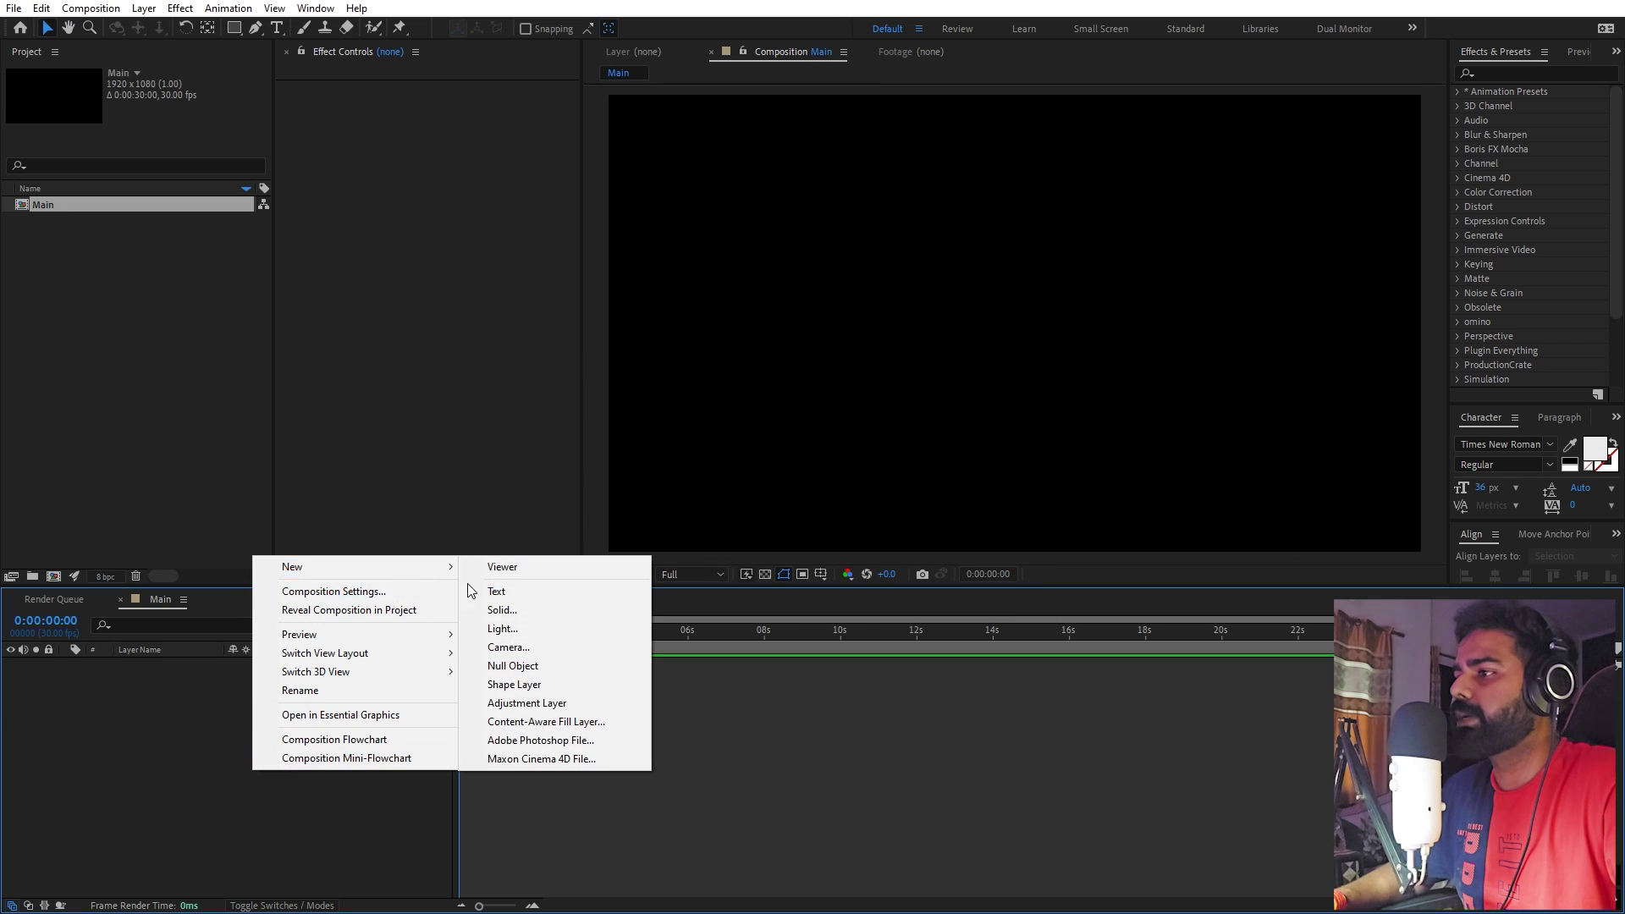
{"action": "left_click", "coordinate": [513, 609]}
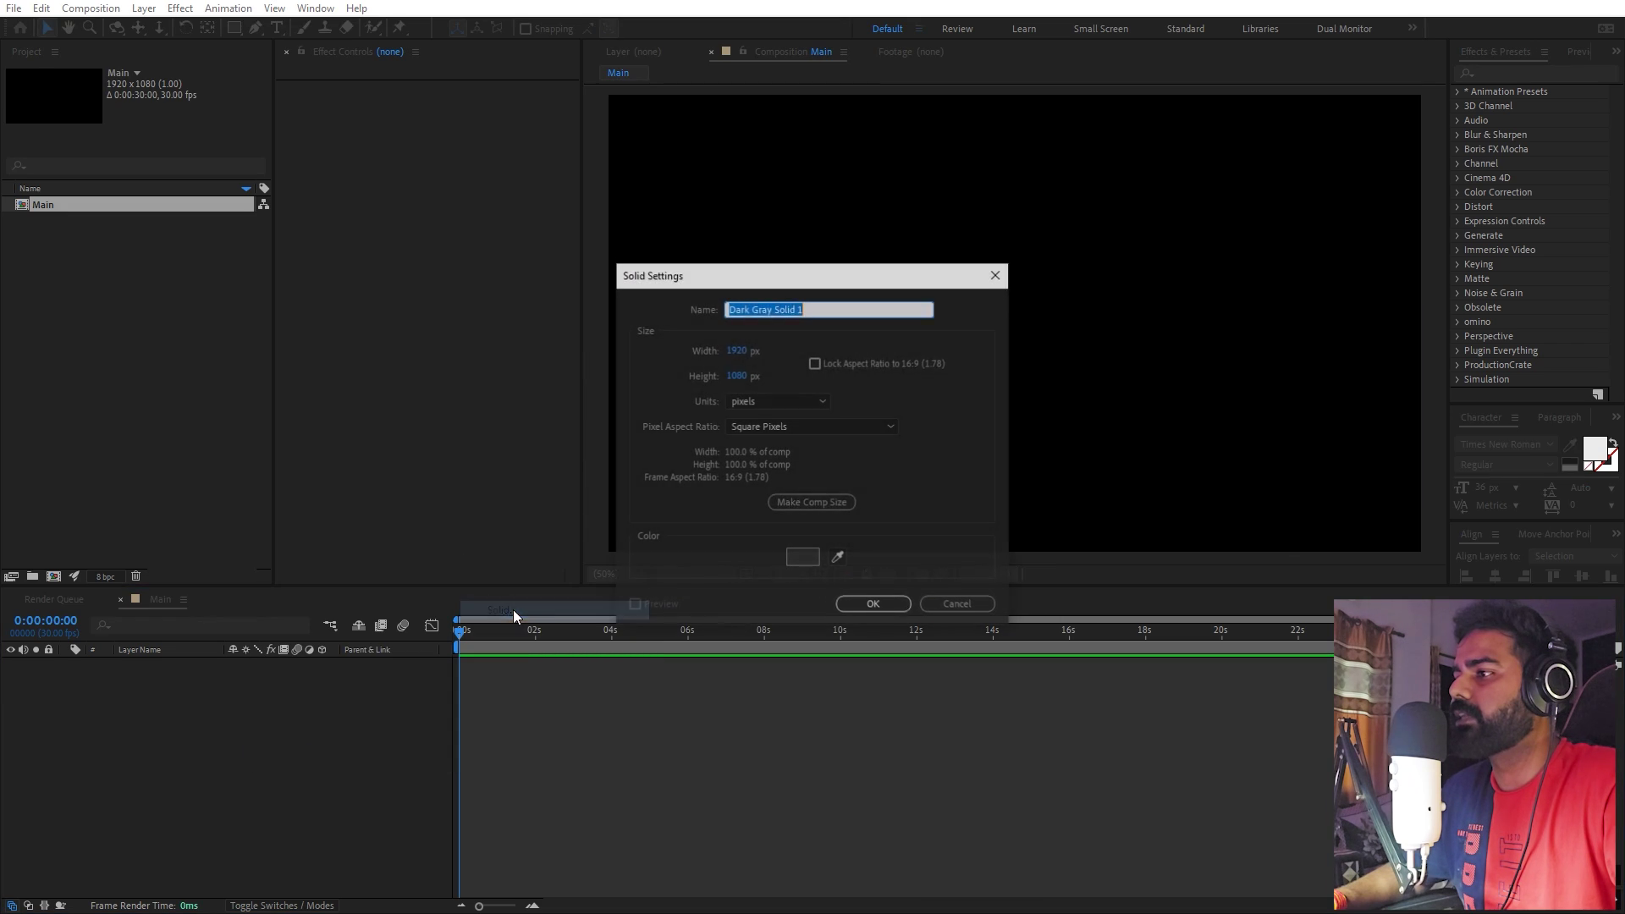
{"action": "left_click", "coordinate": [877, 604]}
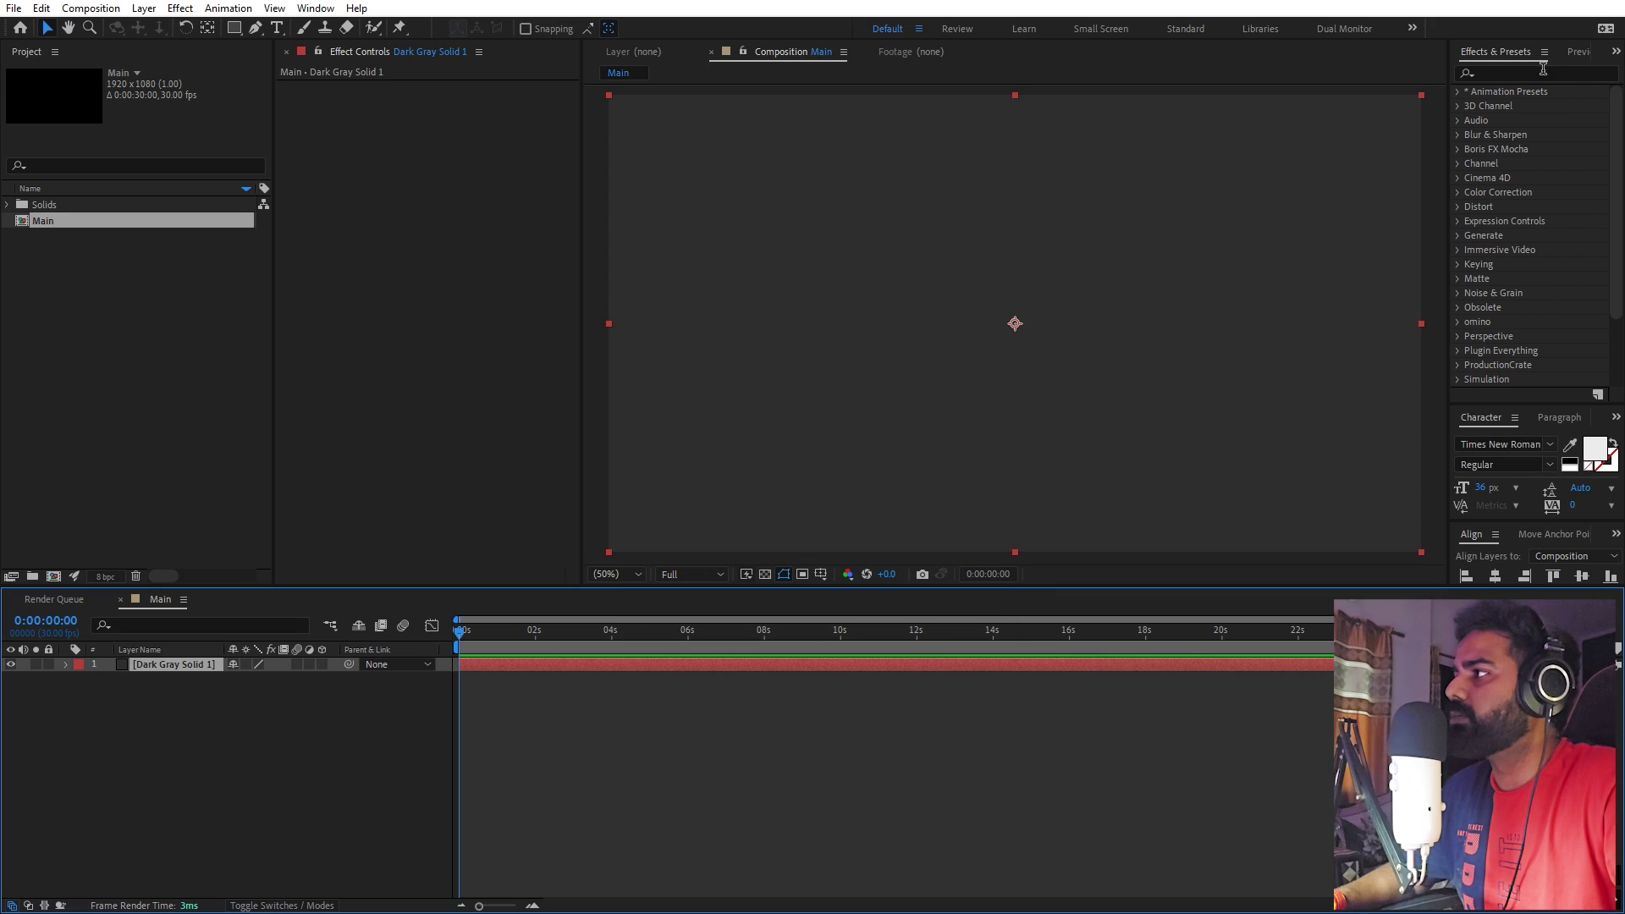
- Apply 4-Color Gradient to the solid and set its first colour to grey
{"action": "left_click", "coordinate": [1543, 71]}
{"action": "type", "text": "gradie"}
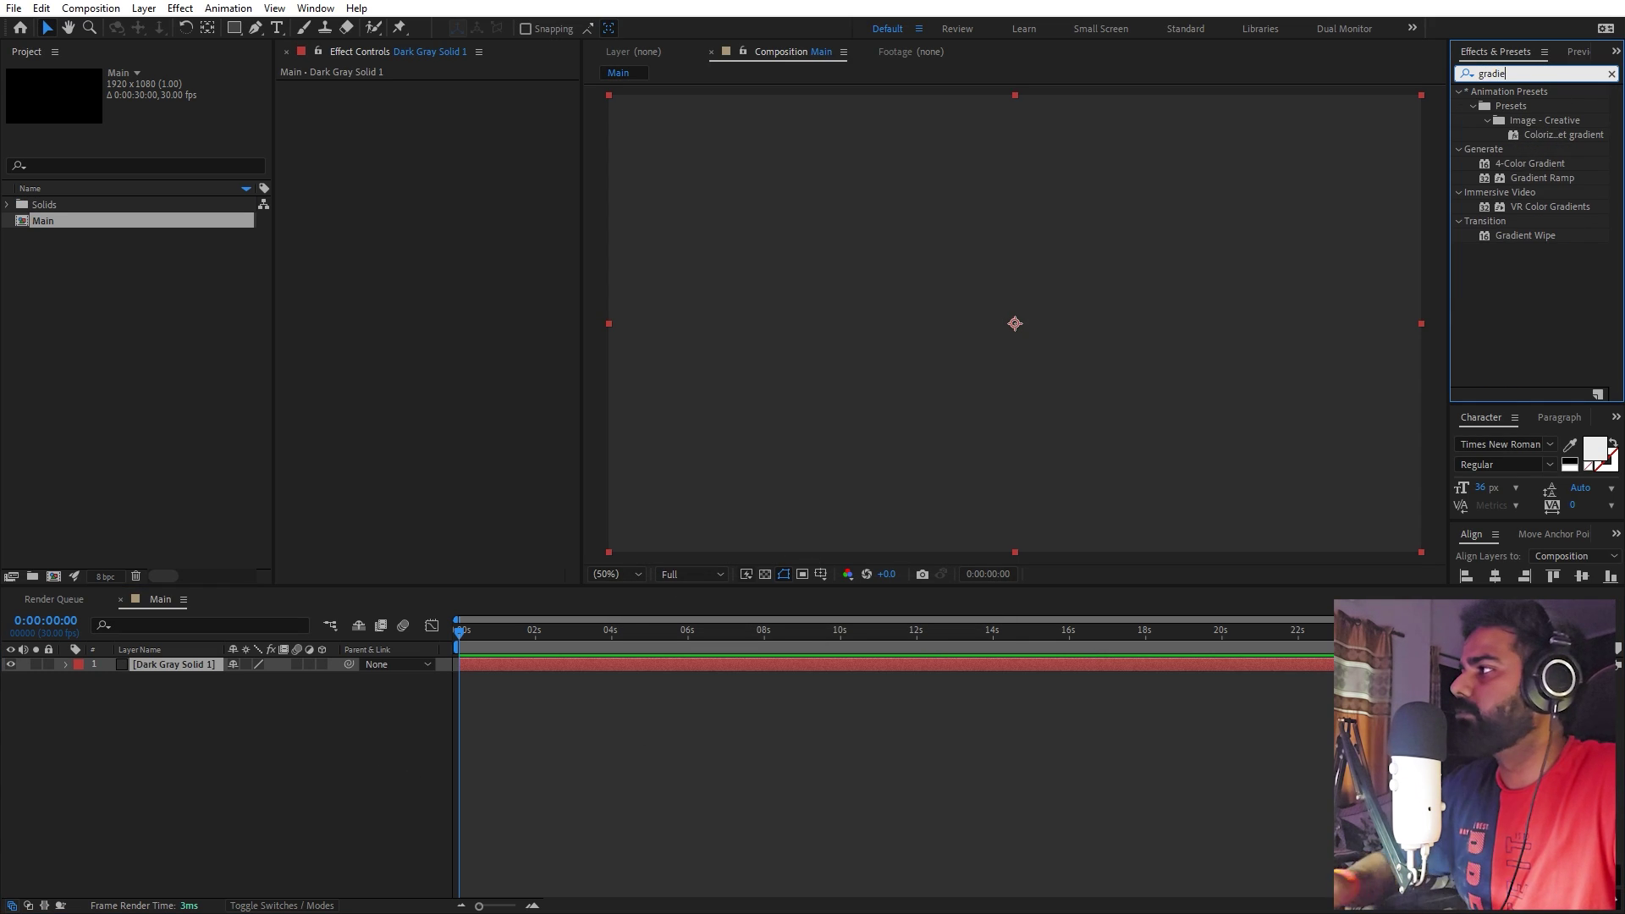
{"action": "left_click_drag", "start_coordinate": [1531, 168], "coordinate": [620, 134]}
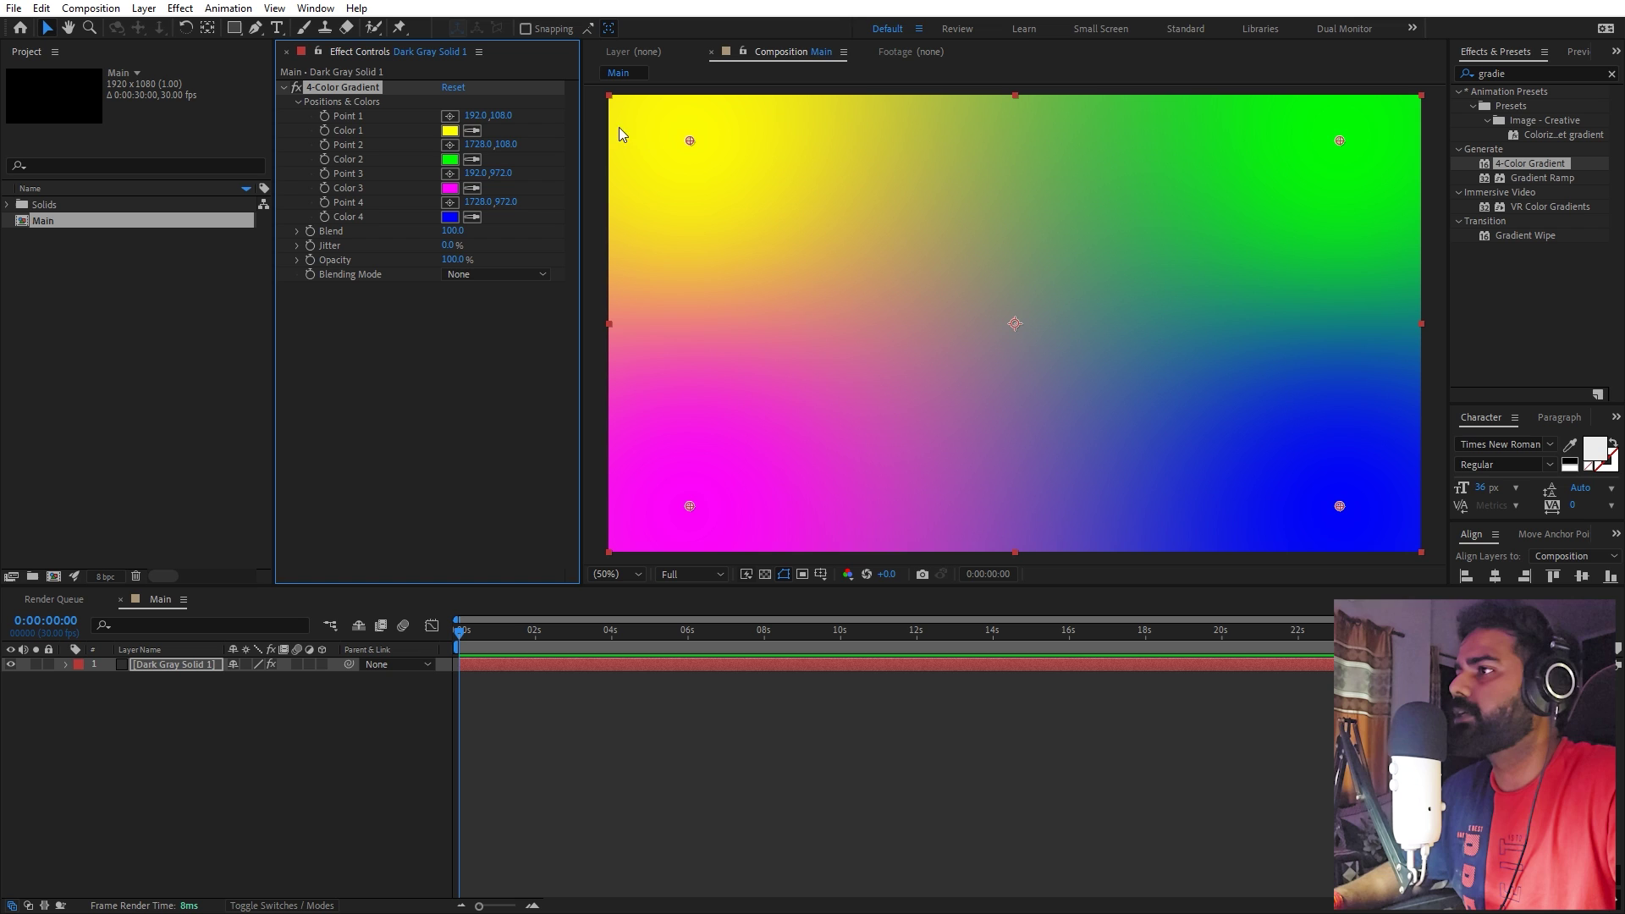
{"action": "left_click", "coordinate": [449, 132]}
{"action": "left_click", "coordinate": [980, 351]}
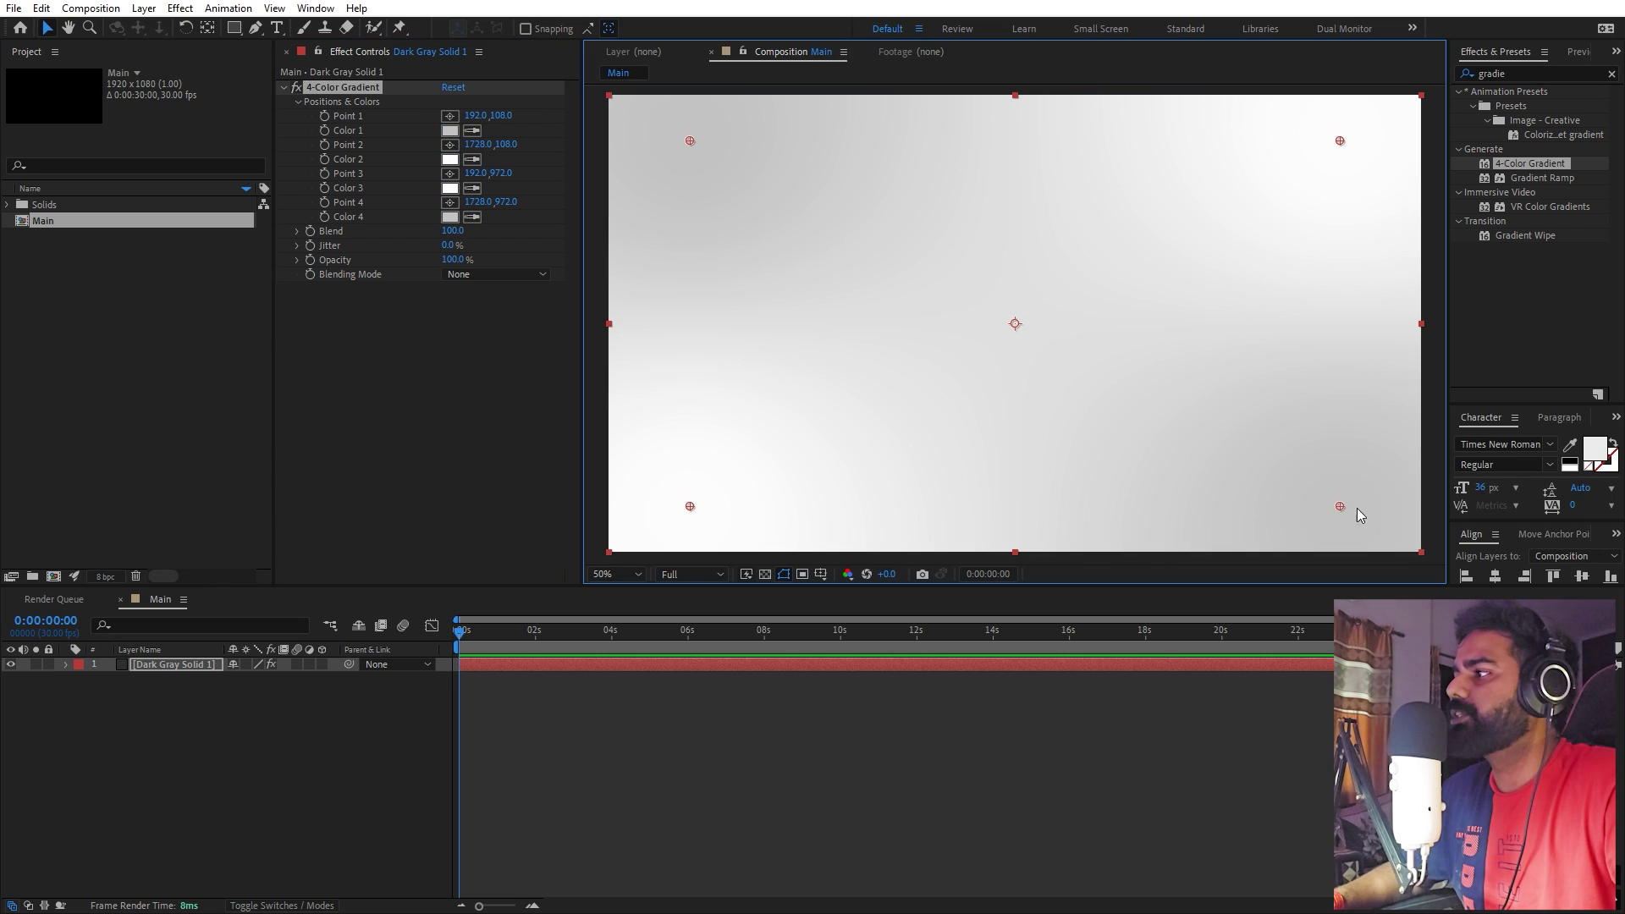
- Reposition the gradient points so the fourth sits at the bottom edge and the third right
{"action": "left_click_drag", "start_coordinate": [1340, 507], "coordinate": [867, 510]}
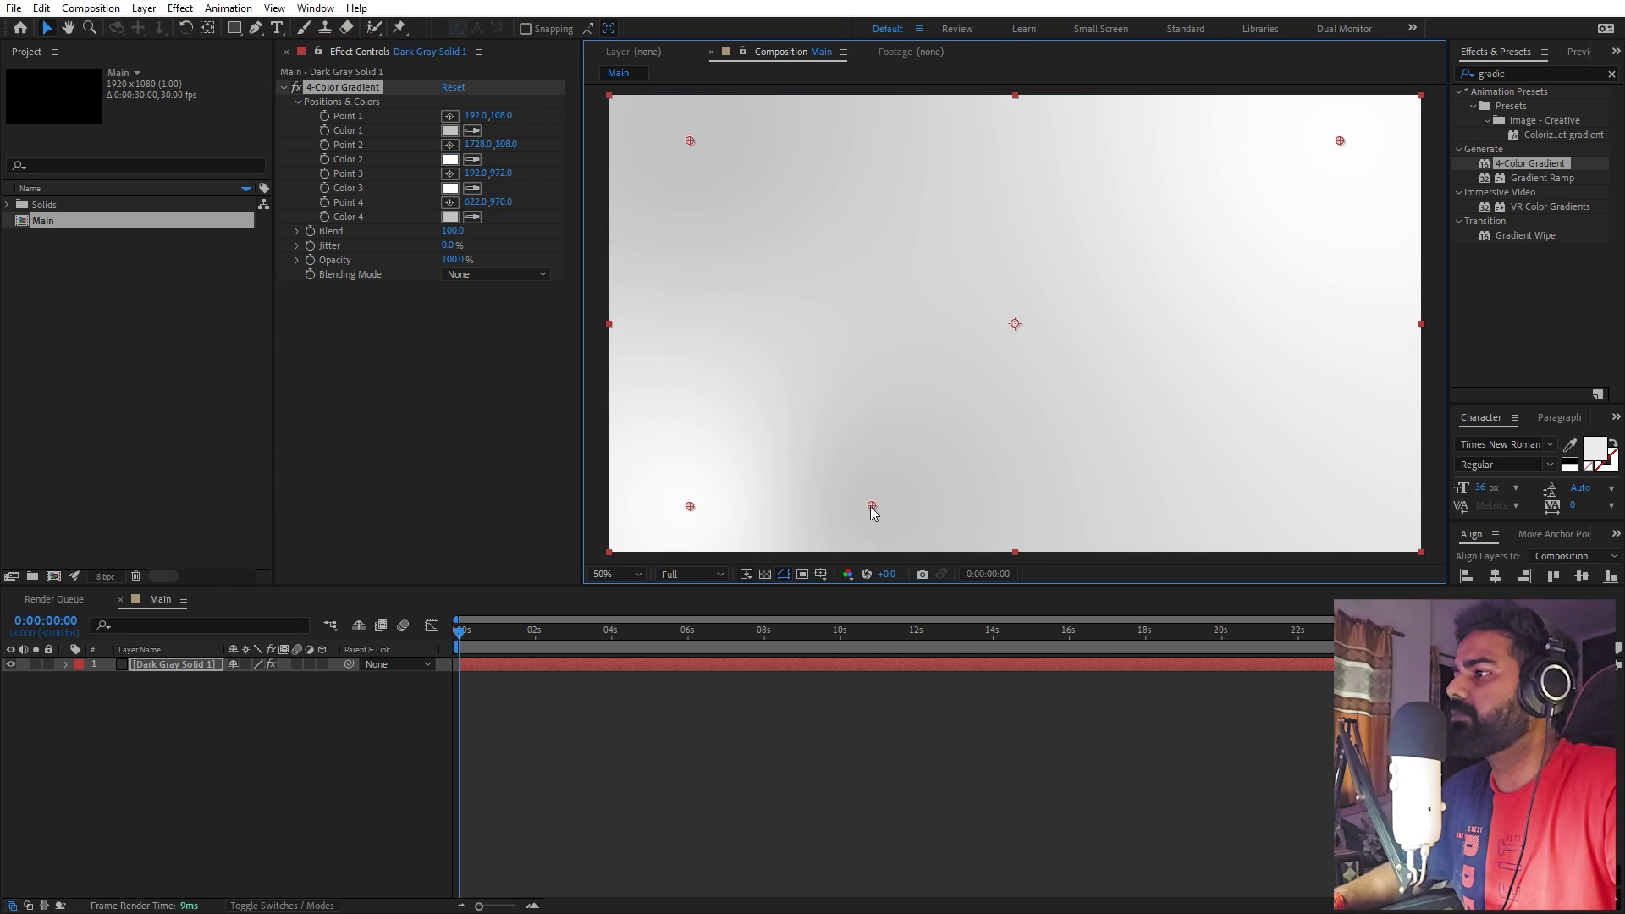
{"action": "left_click_drag", "start_coordinate": [690, 506], "coordinate": [1267, 459]}
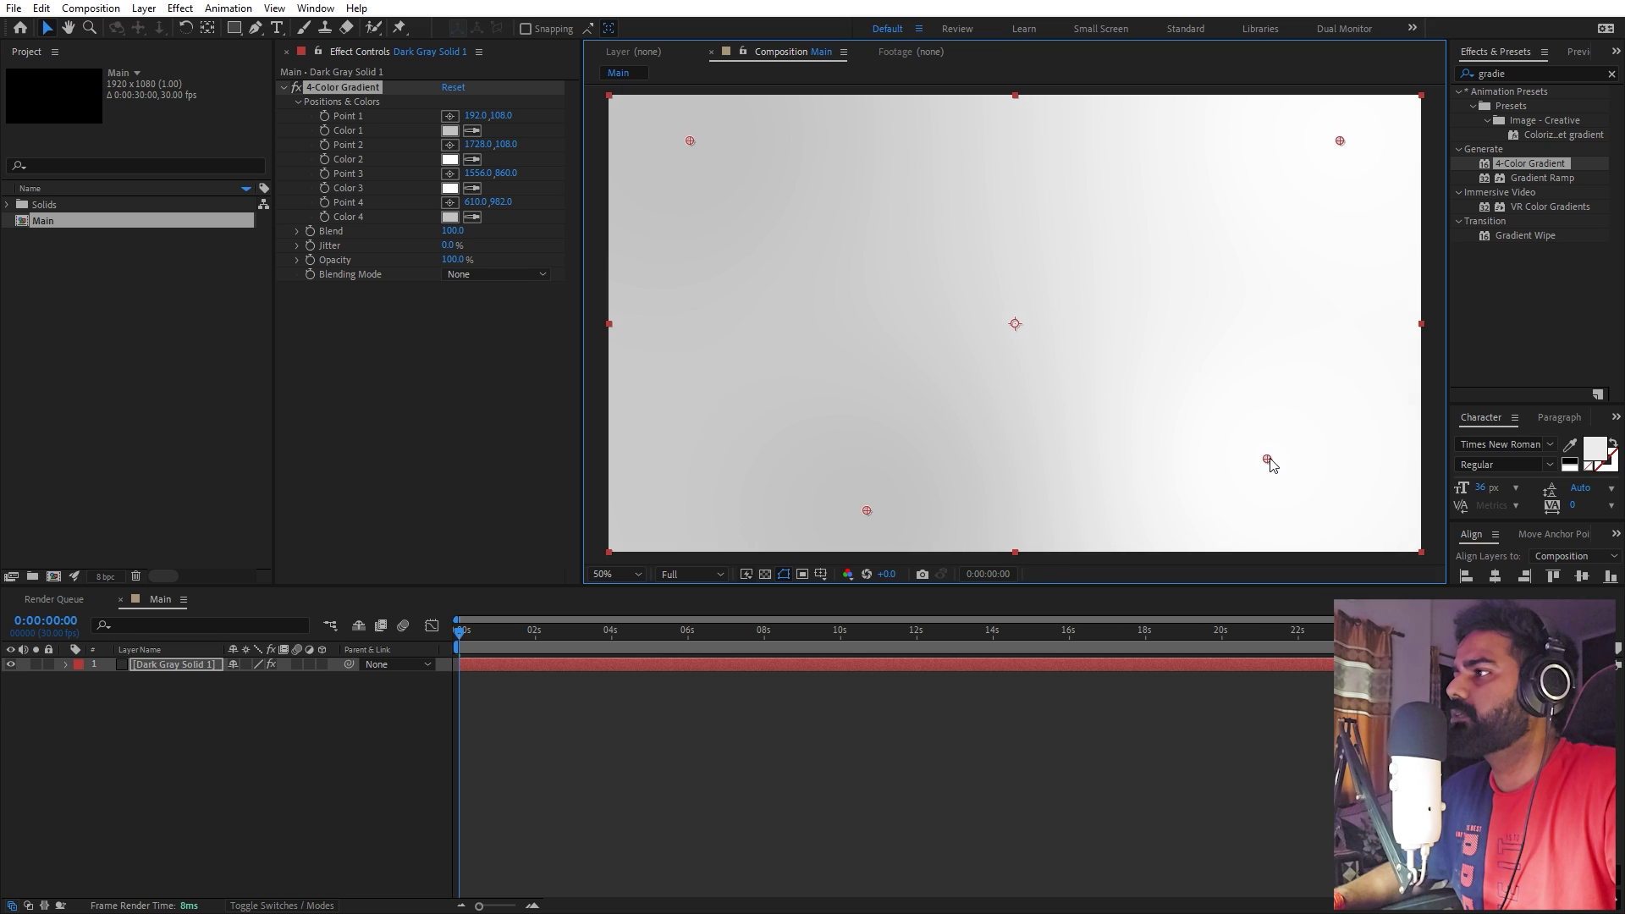
{"action": "left_click_drag", "start_coordinate": [857, 527], "coordinate": [801, 554]}
{"action": "scroll", "coordinate": [904, 415], "scroll_direction": "down", "scroll_amount": 2}
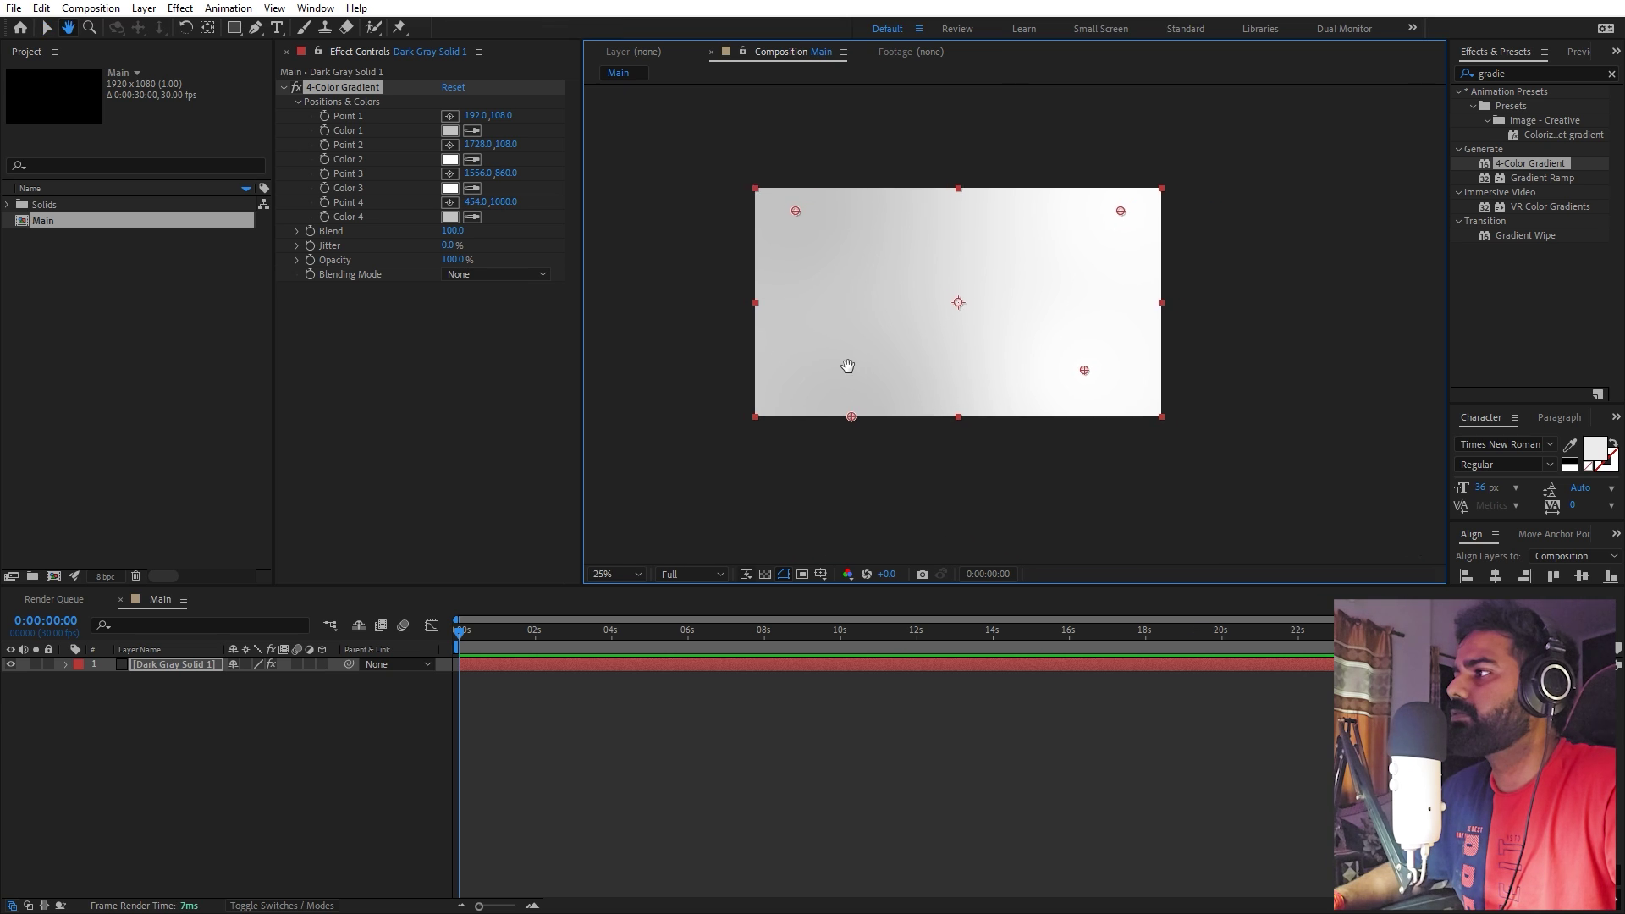
{"action": "left_click_drag", "start_coordinate": [1042, 362], "coordinate": [1005, 344]}
{"action": "scroll", "coordinate": [881, 279], "scroll_direction": "up", "scroll_amount": 2}
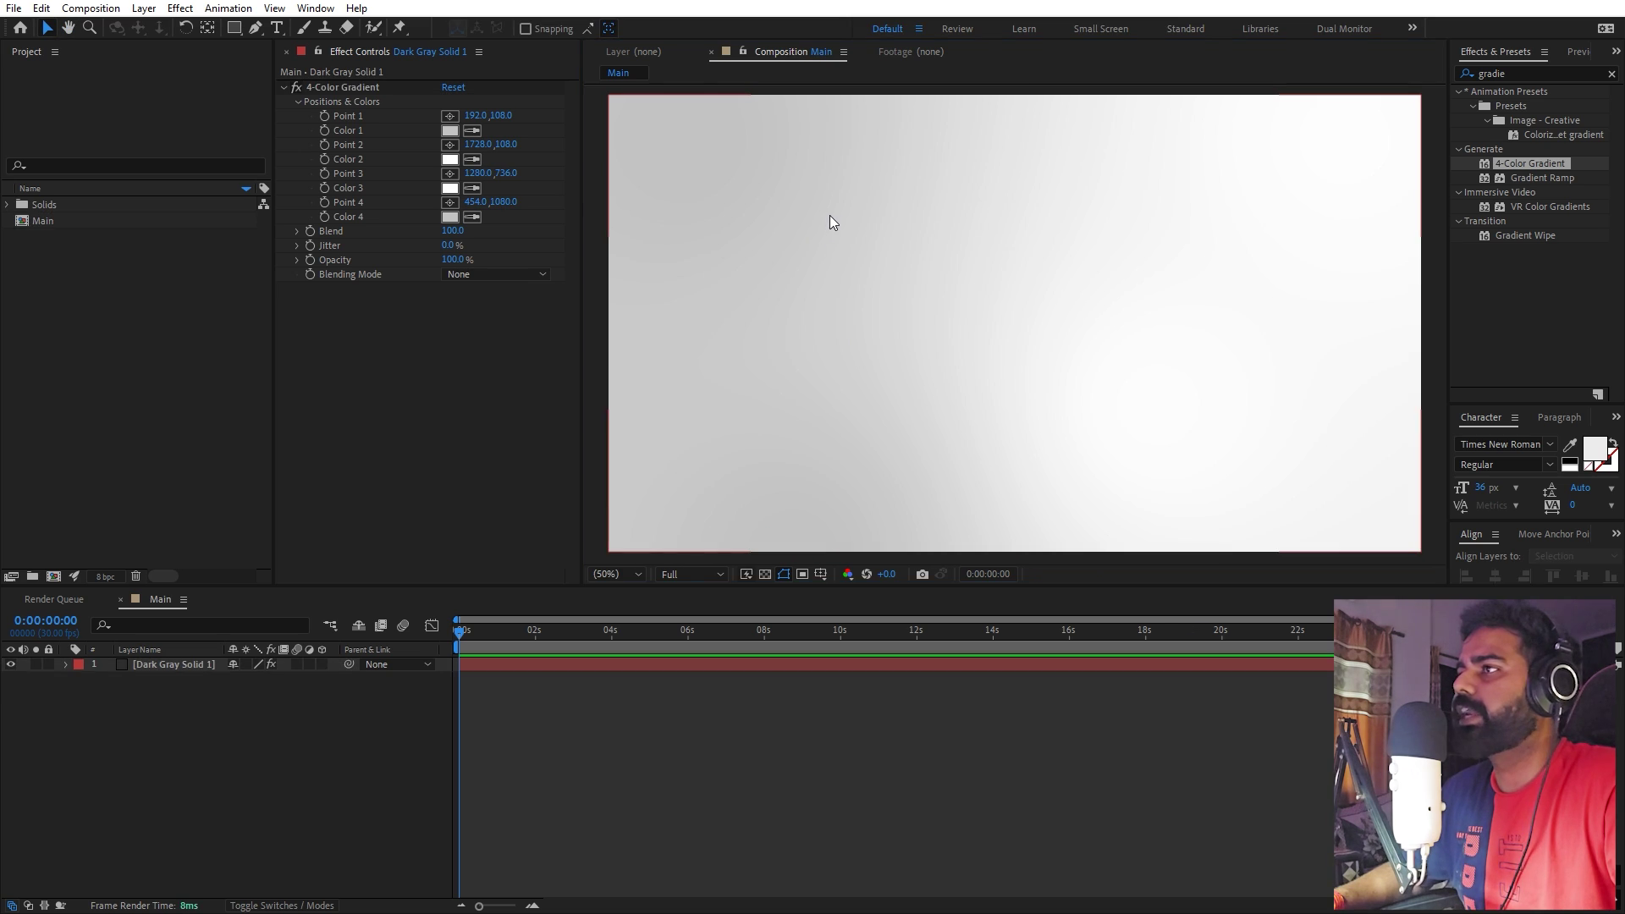
{"action": "left_click_drag", "start_coordinate": [235, 28], "coordinate": [288, 55]}
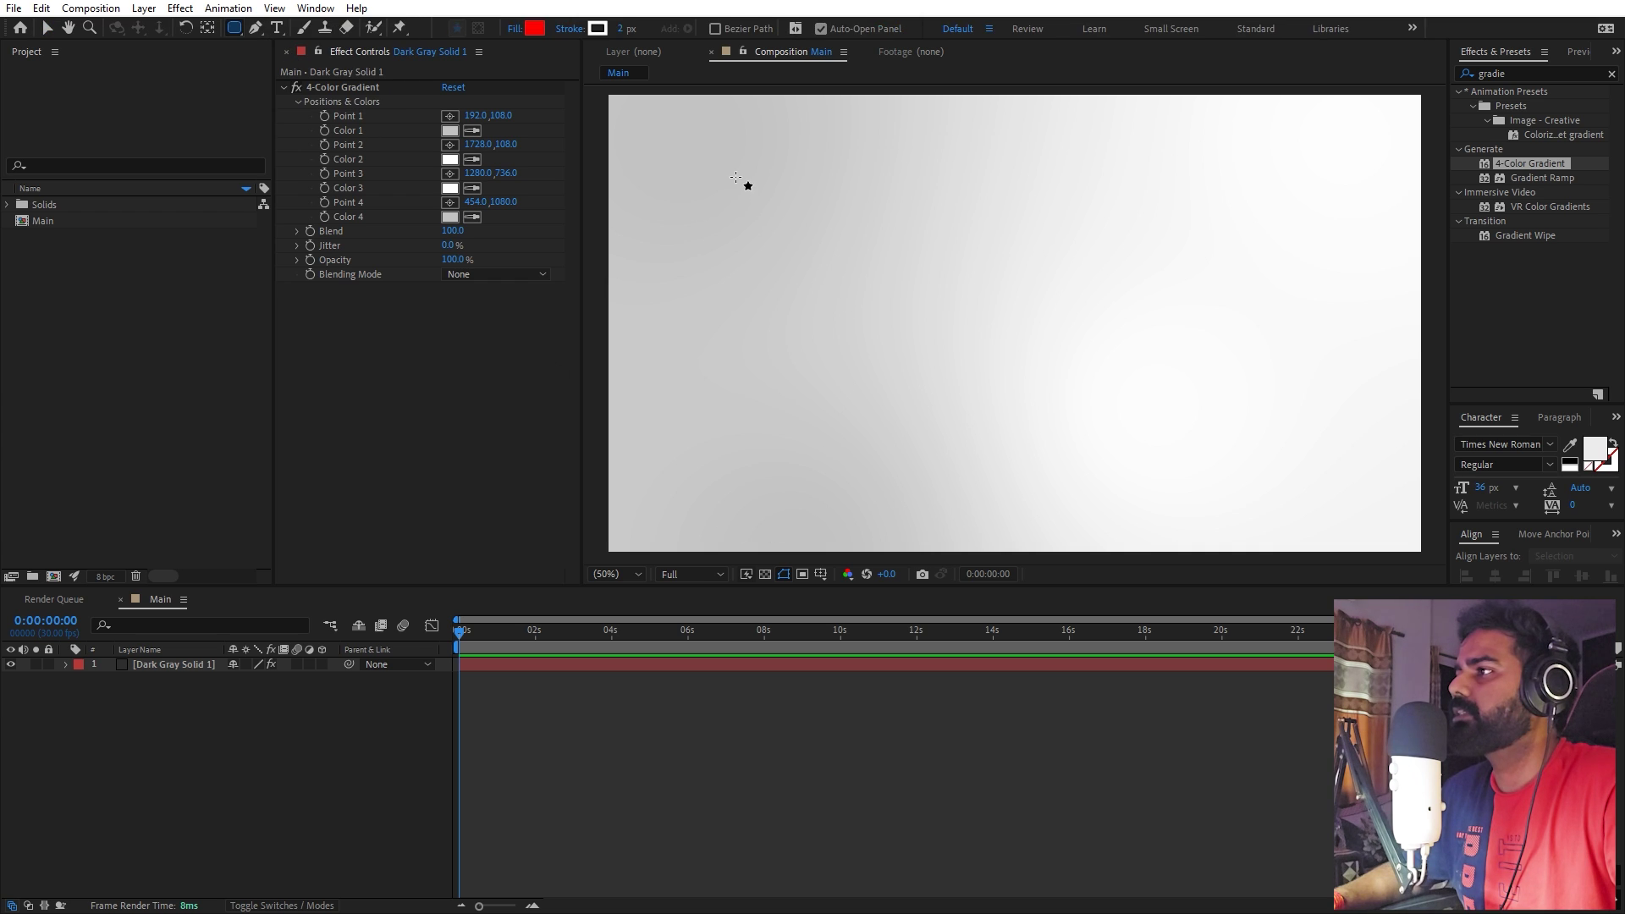
- Draw a rounded rectangle with a pure white fill and a 0 px stroke
{"action": "left_click_drag", "start_coordinate": [735, 177], "coordinate": [964, 418]}
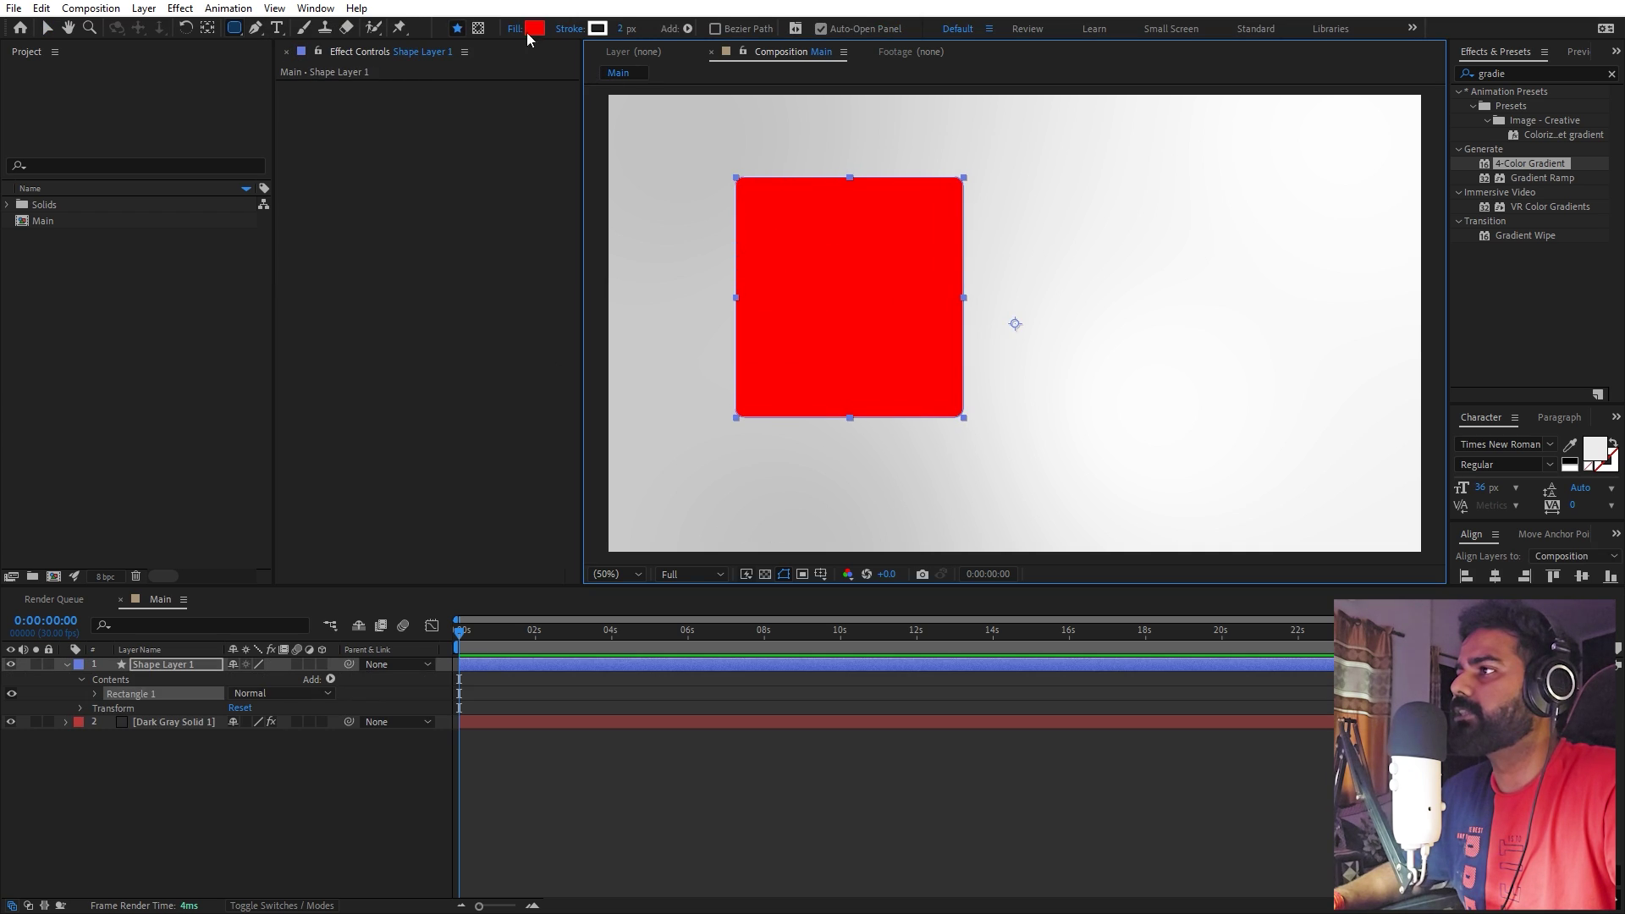
{"action": "left_click", "coordinate": [535, 30]}
{"action": "left_click", "coordinate": [682, 418]}
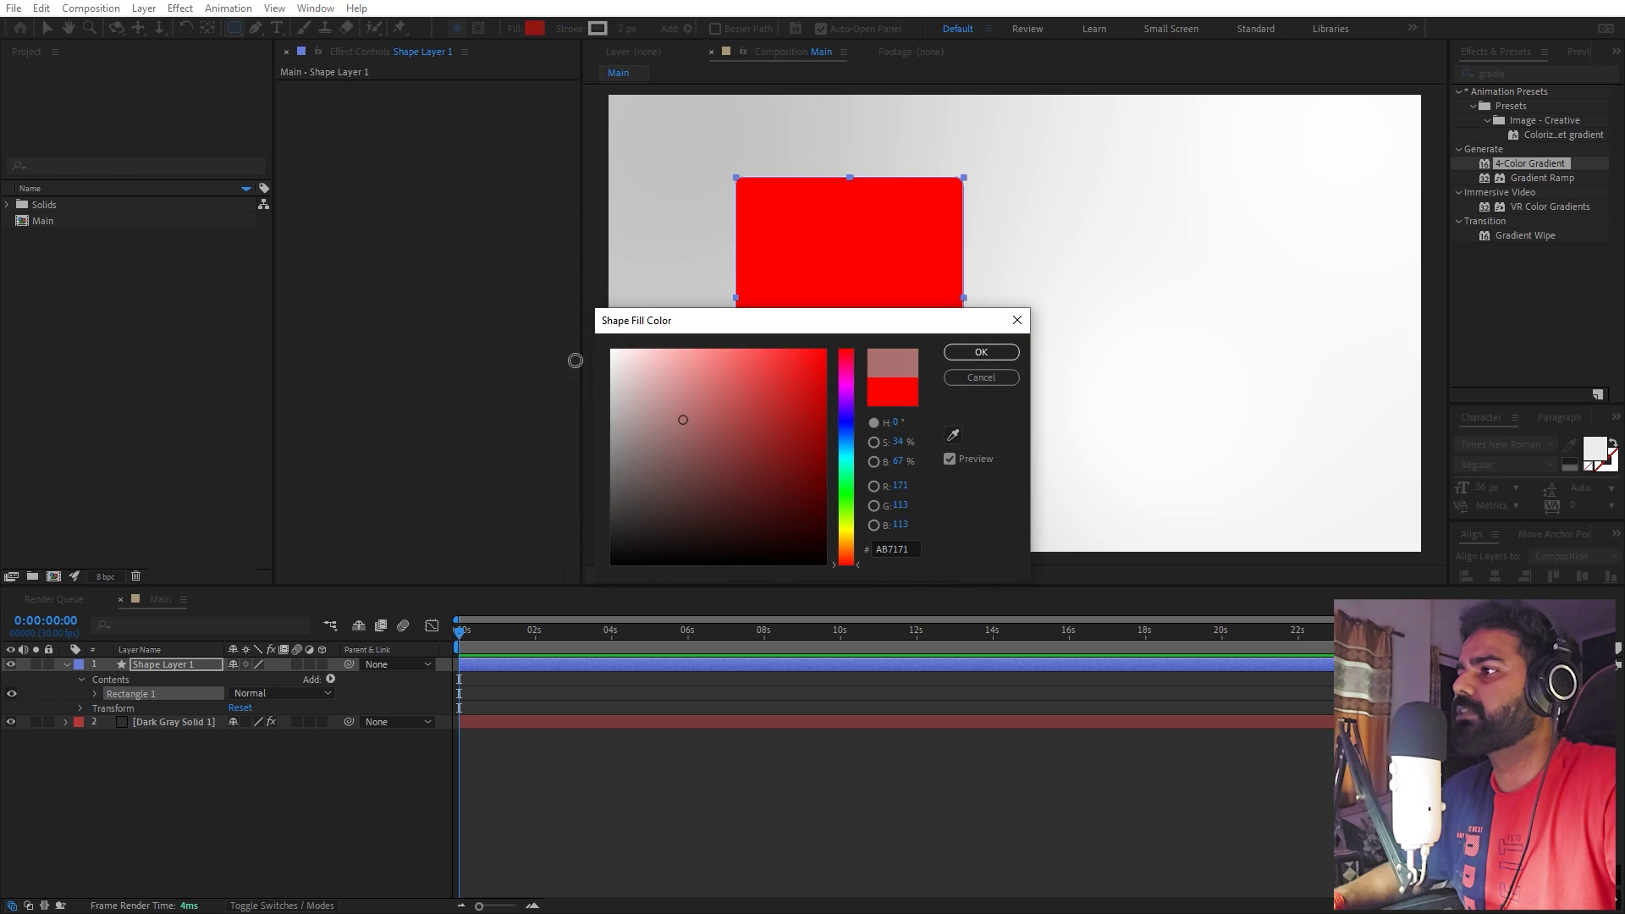
{"action": "left_click", "coordinate": [611, 349]}
{"action": "left_click", "coordinate": [978, 353]}
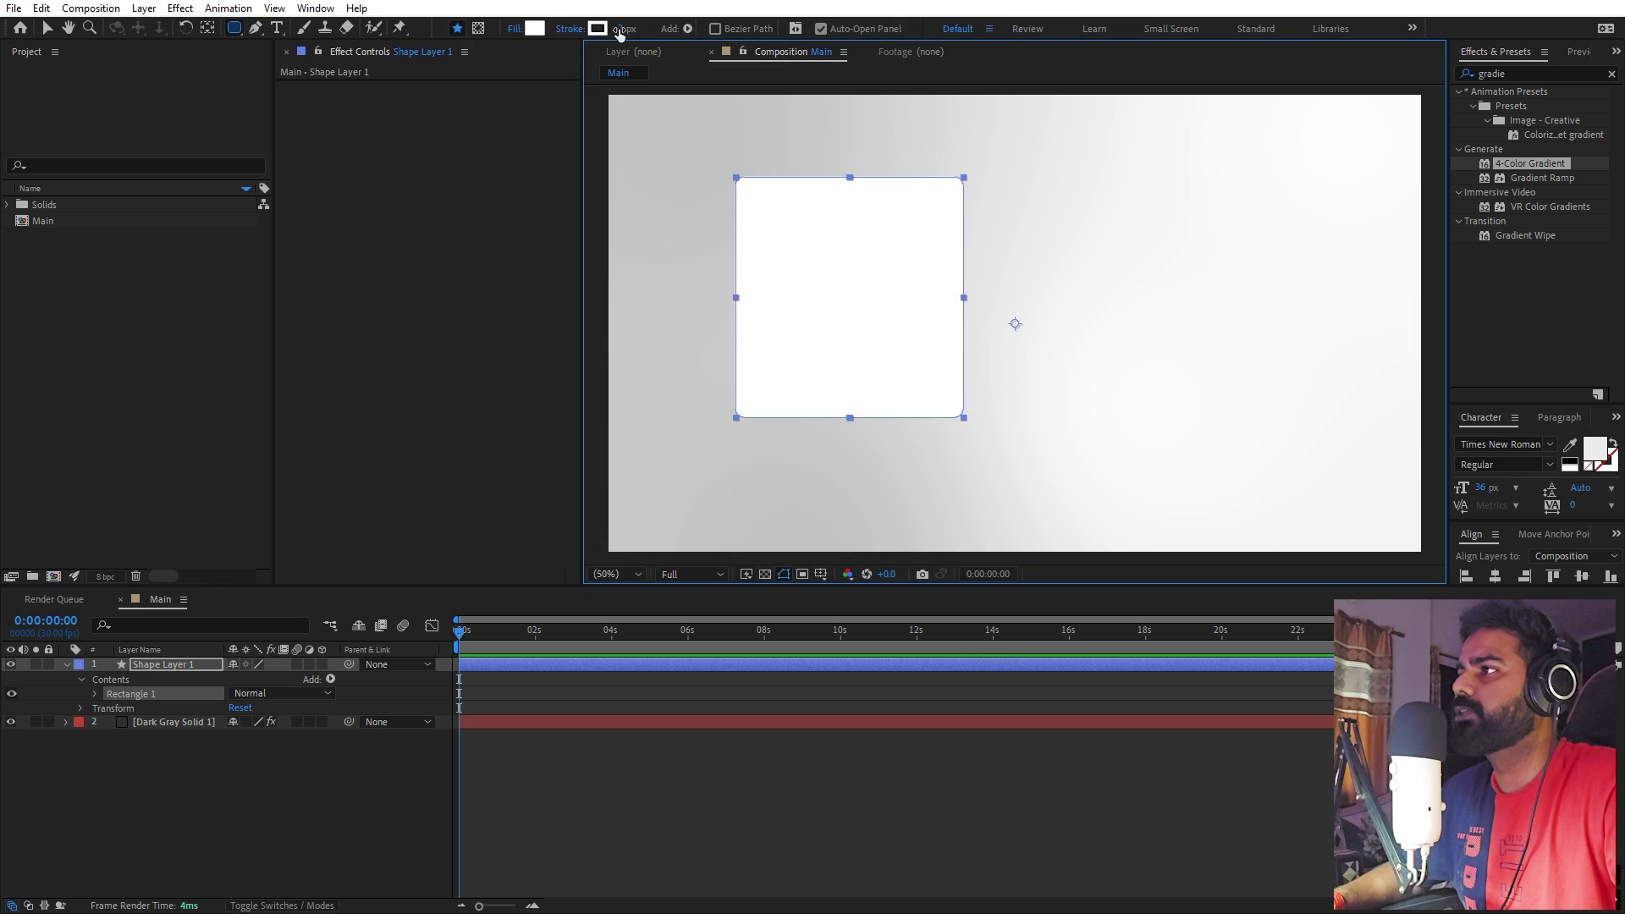
{"action": "left_click_drag", "start_coordinate": [625, 29], "coordinate": [611, 29]}
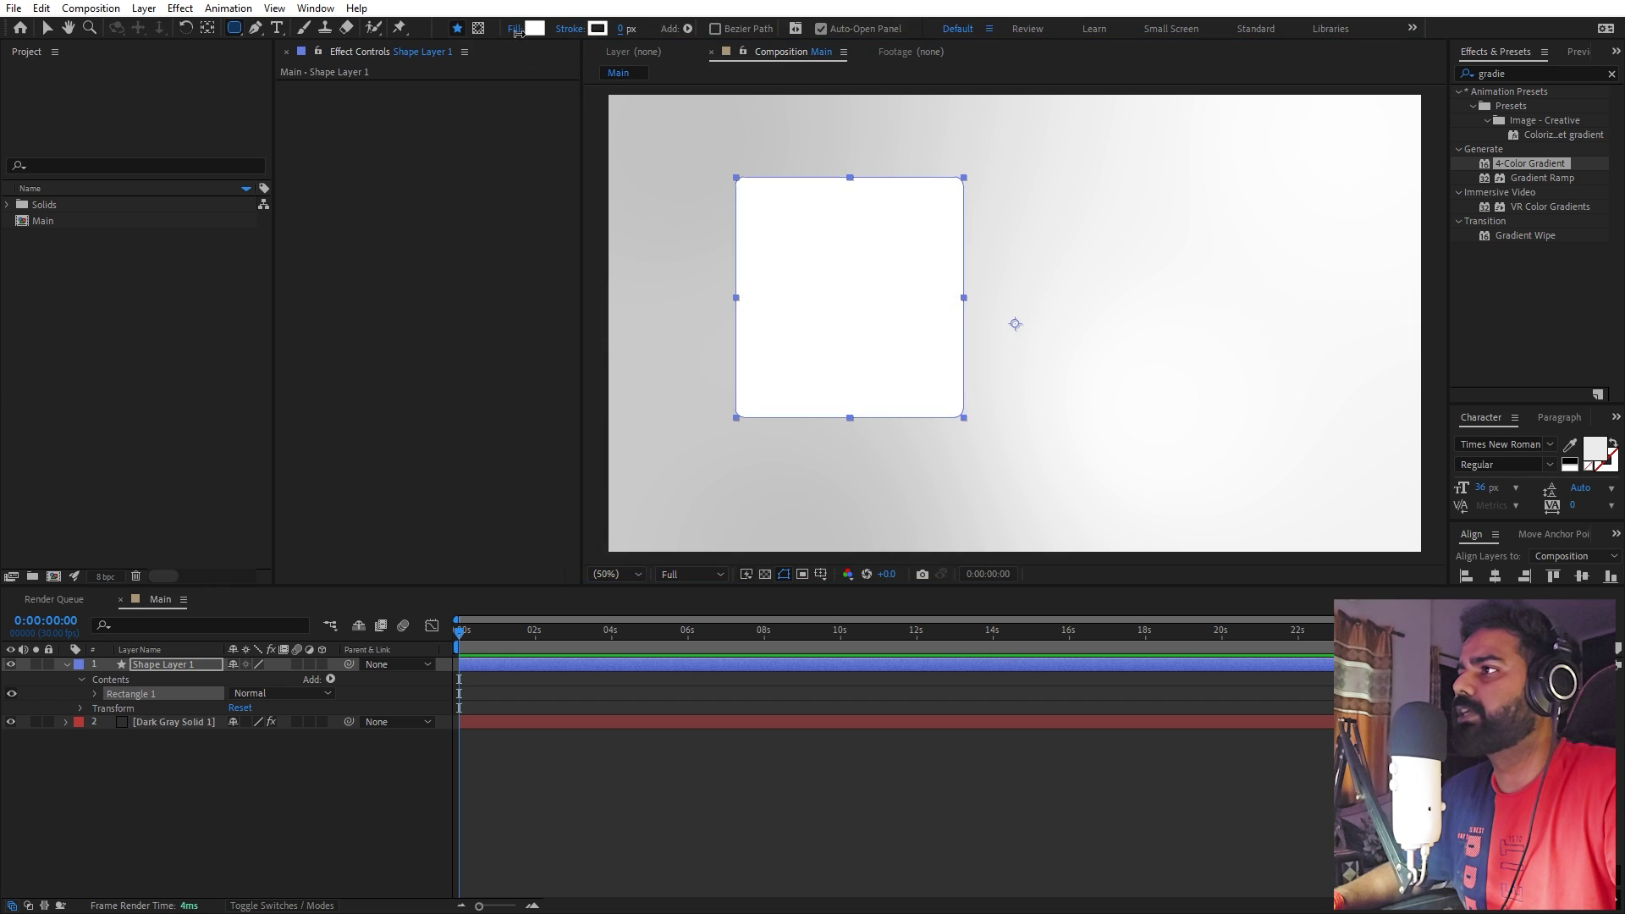
- Set the rectangle Size to 700 × 850 and centre its anchor point
{"action": "left_click", "coordinate": [155, 623]}
{"action": "type", "text": "size"}
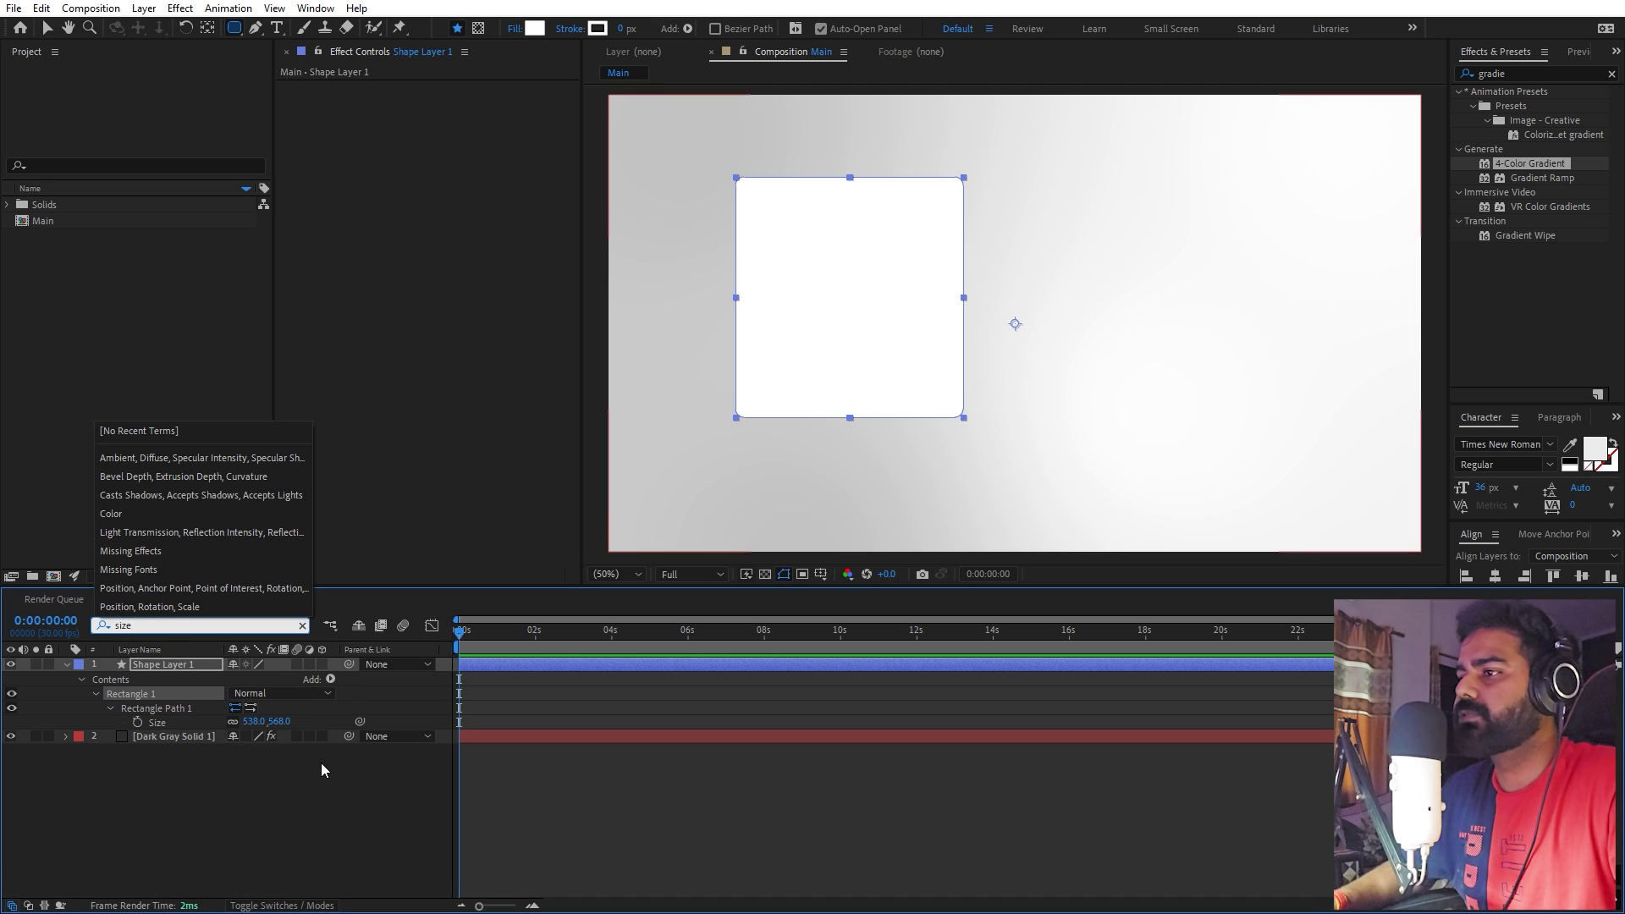
{"action": "left_click", "coordinate": [254, 723]}
{"action": "left_click", "coordinate": [233, 726]}
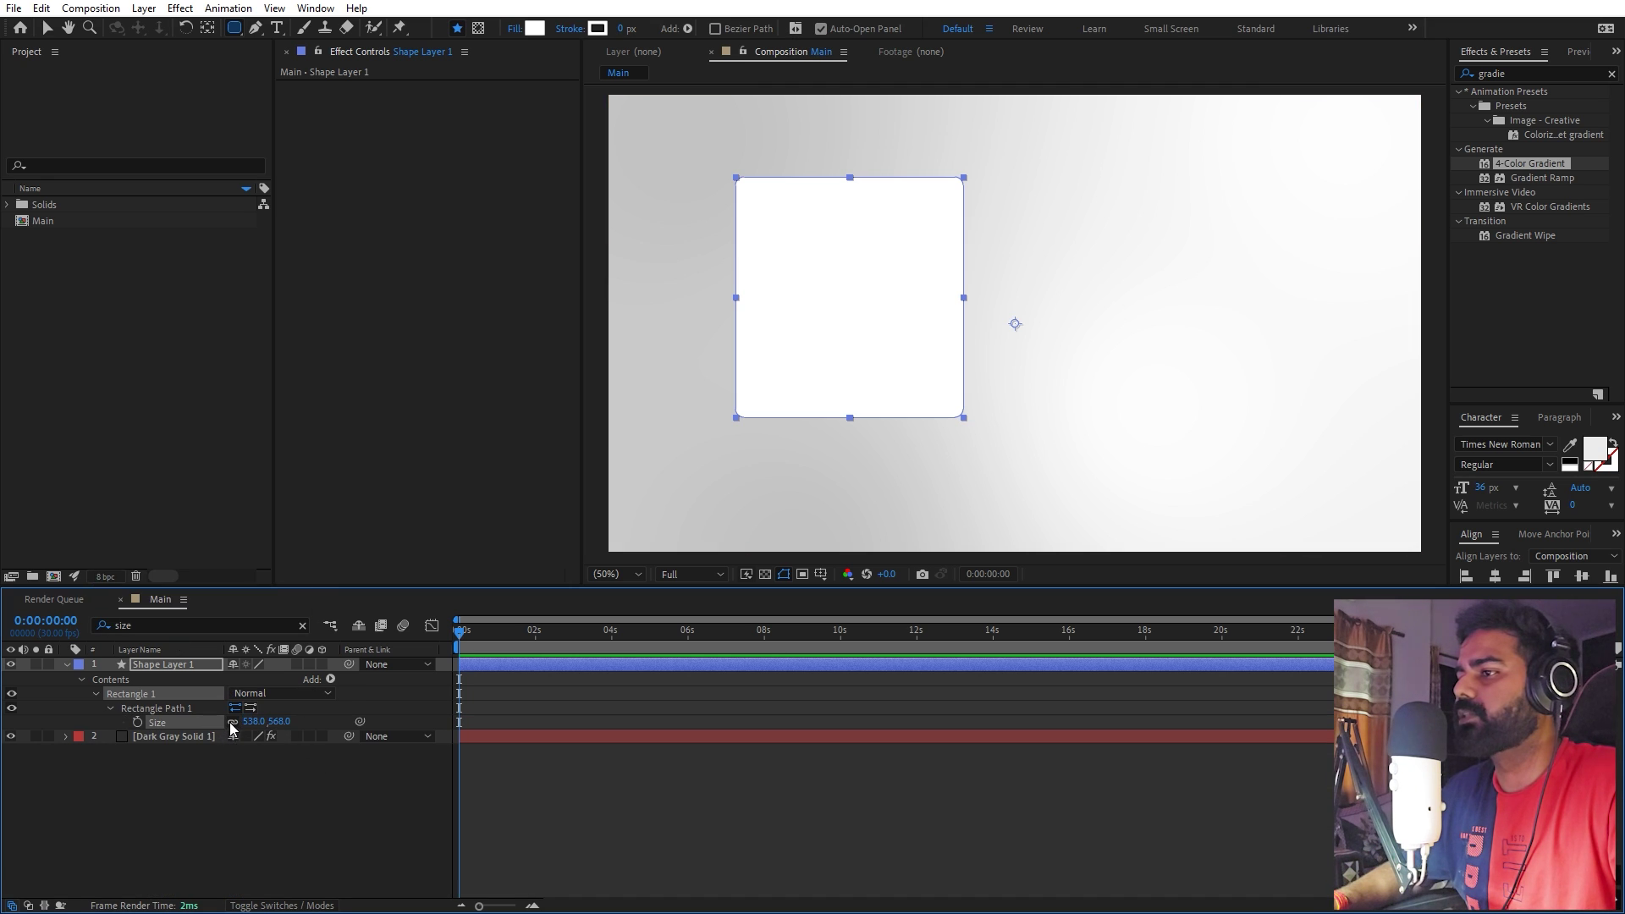
{"action": "left_click", "coordinate": [254, 723]}
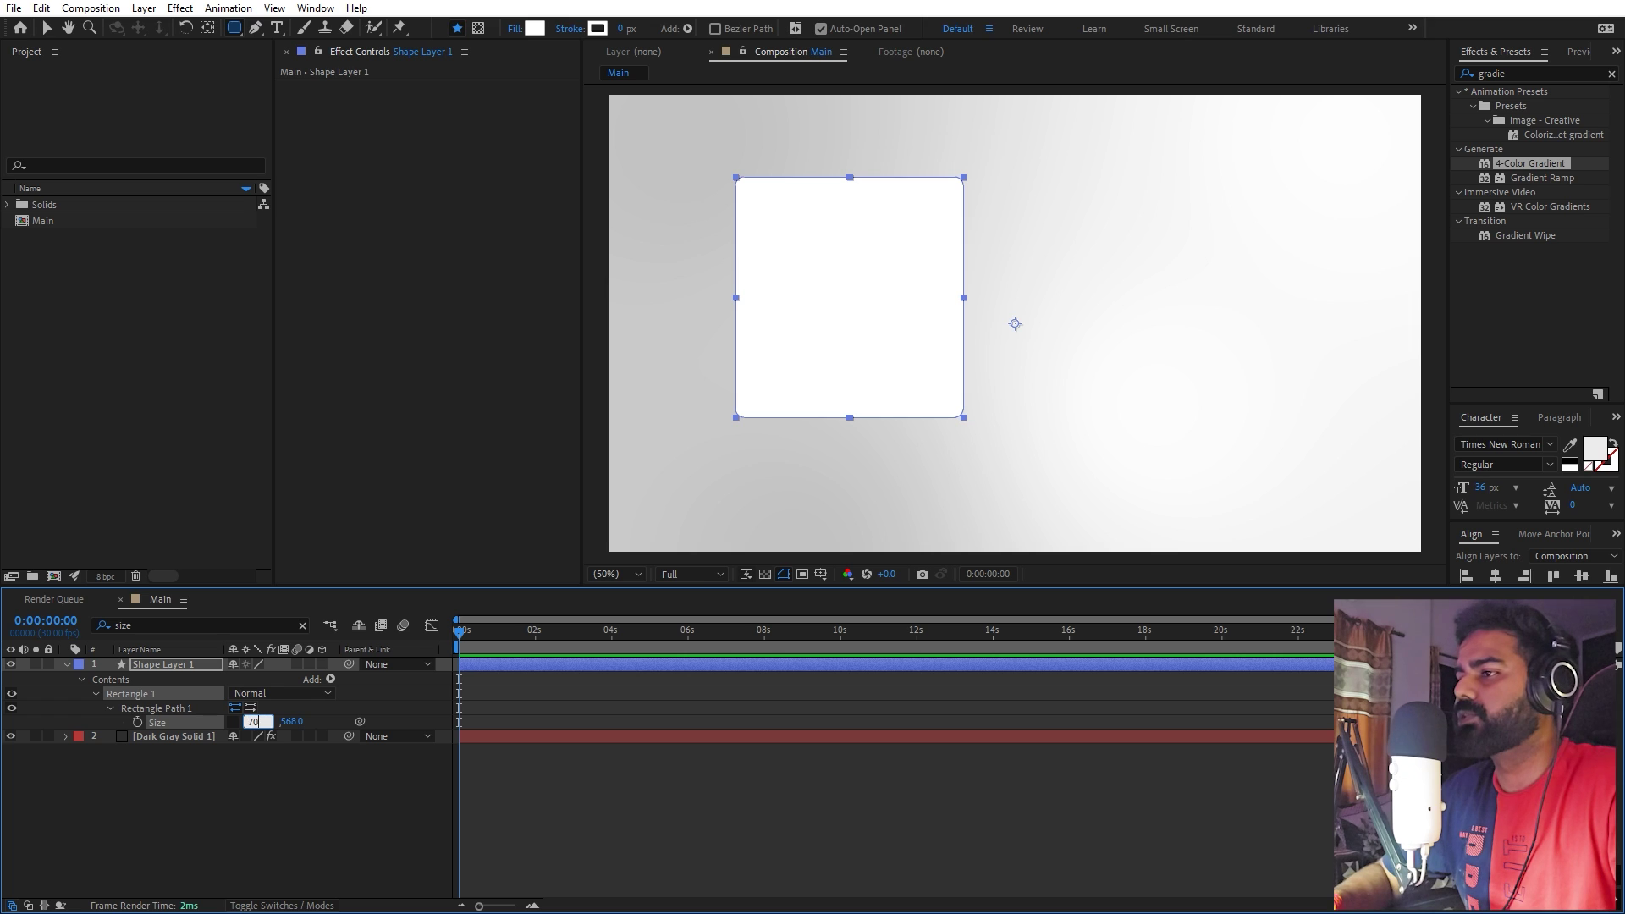
{"action": "type", "text": "700"}
{"action": "key", "text": "Tab"}
{"action": "key", "text": "Return"}
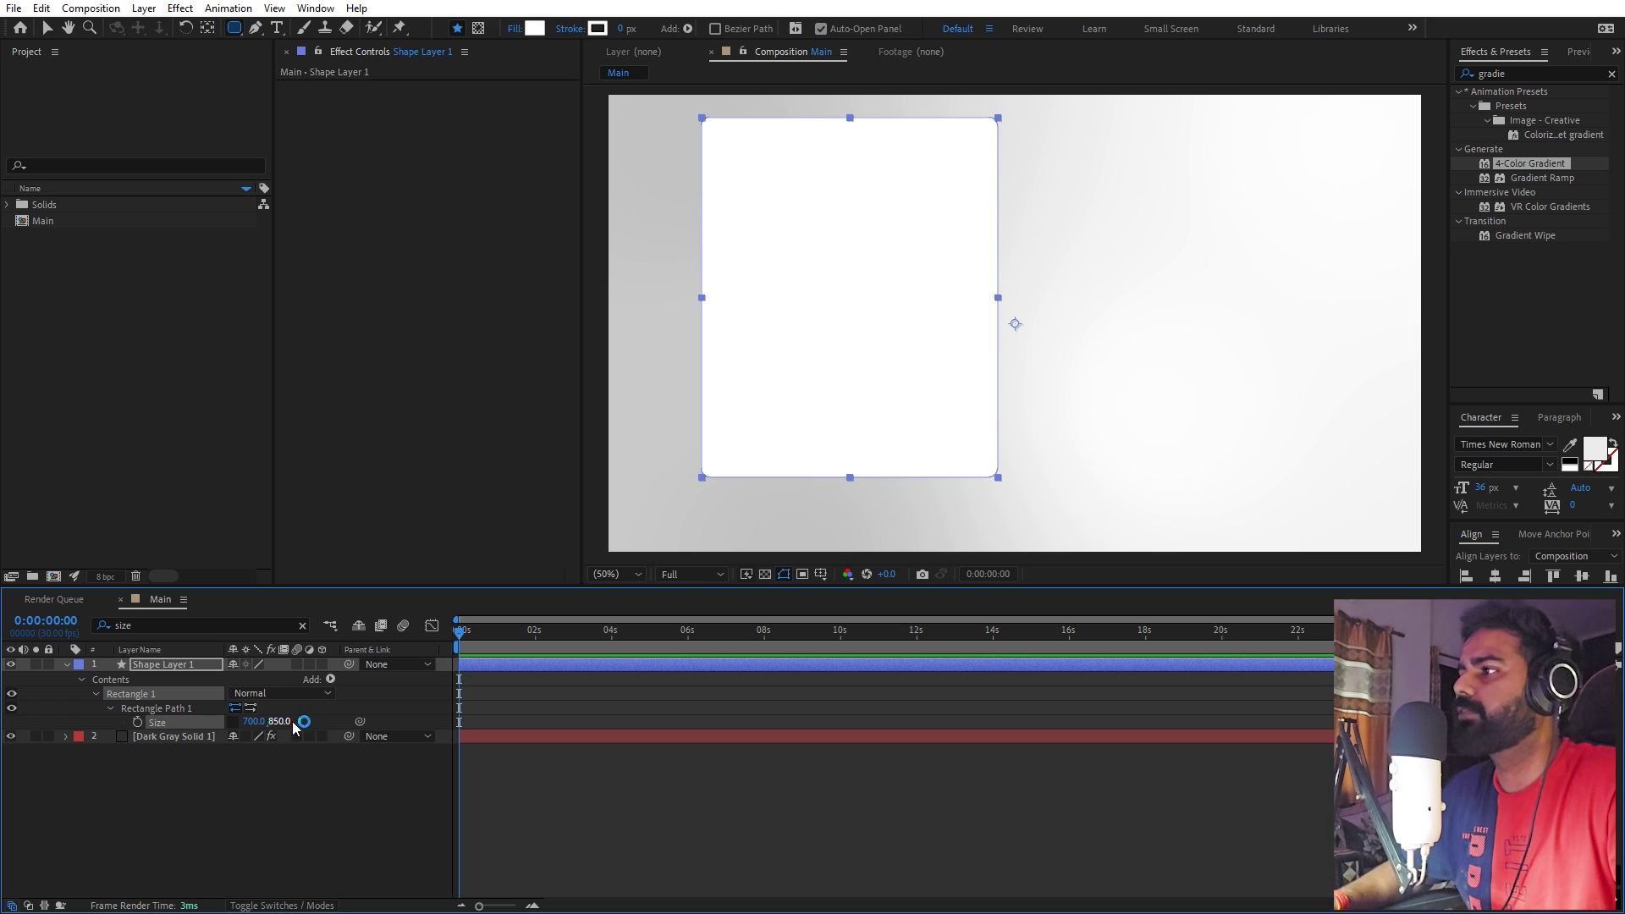
{"action": "key", "text": "y"}
{"action": "key", "text": "ctrl+alt+Home"}
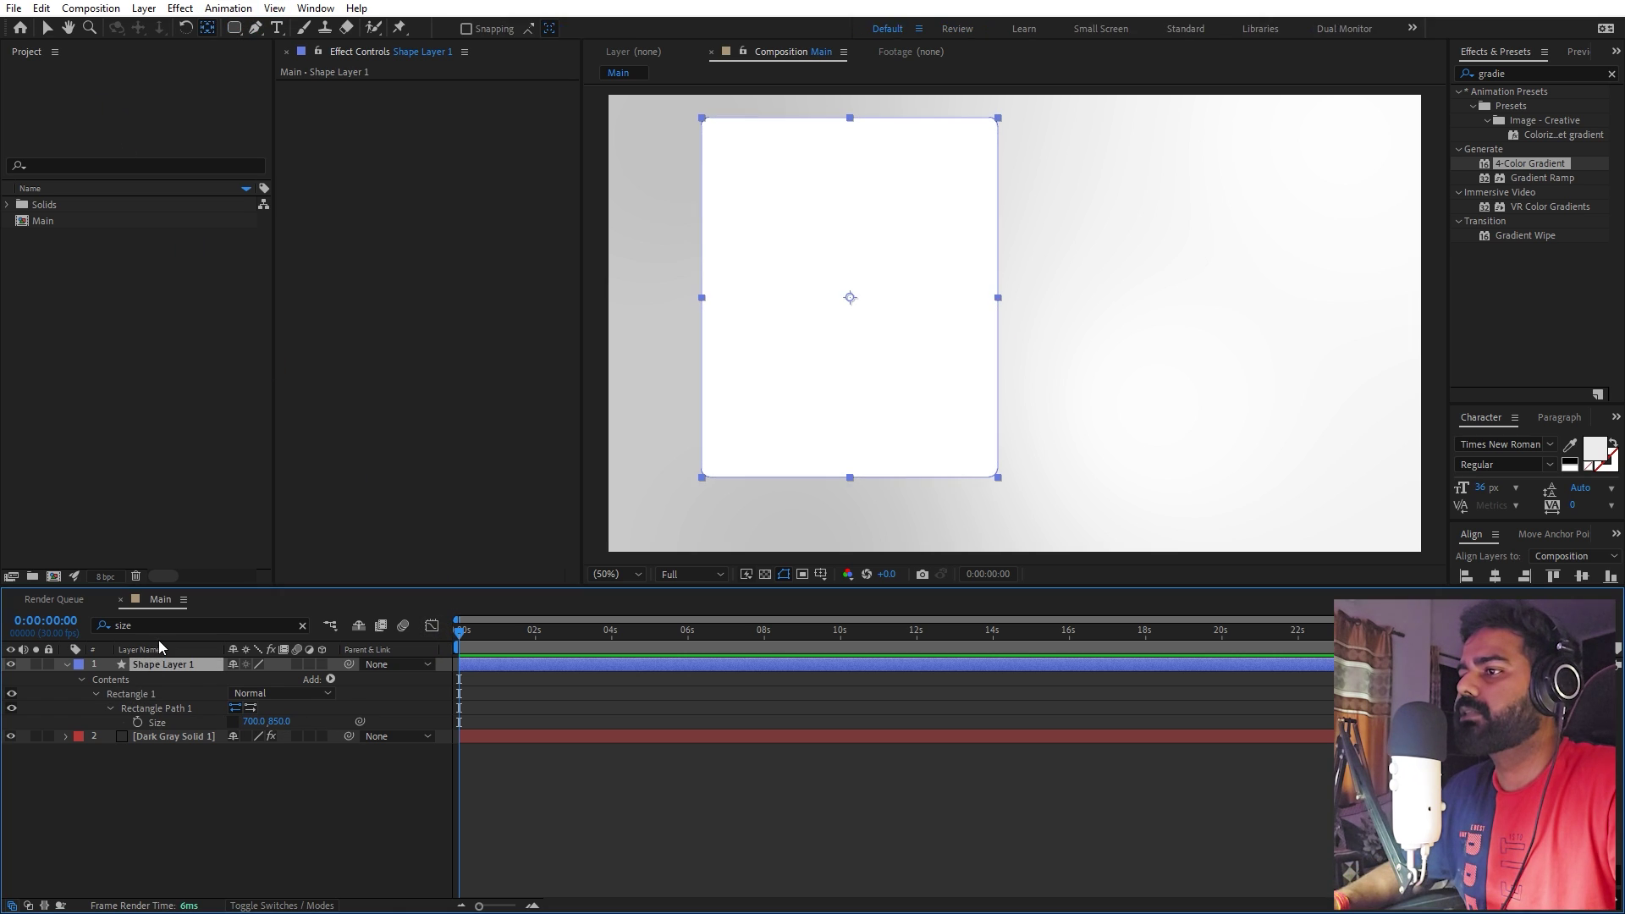
- Set the rectangle's corner Roundness to 50
{"action": "left_click", "coordinate": [159, 625]}
{"action": "type", "text": "round"}
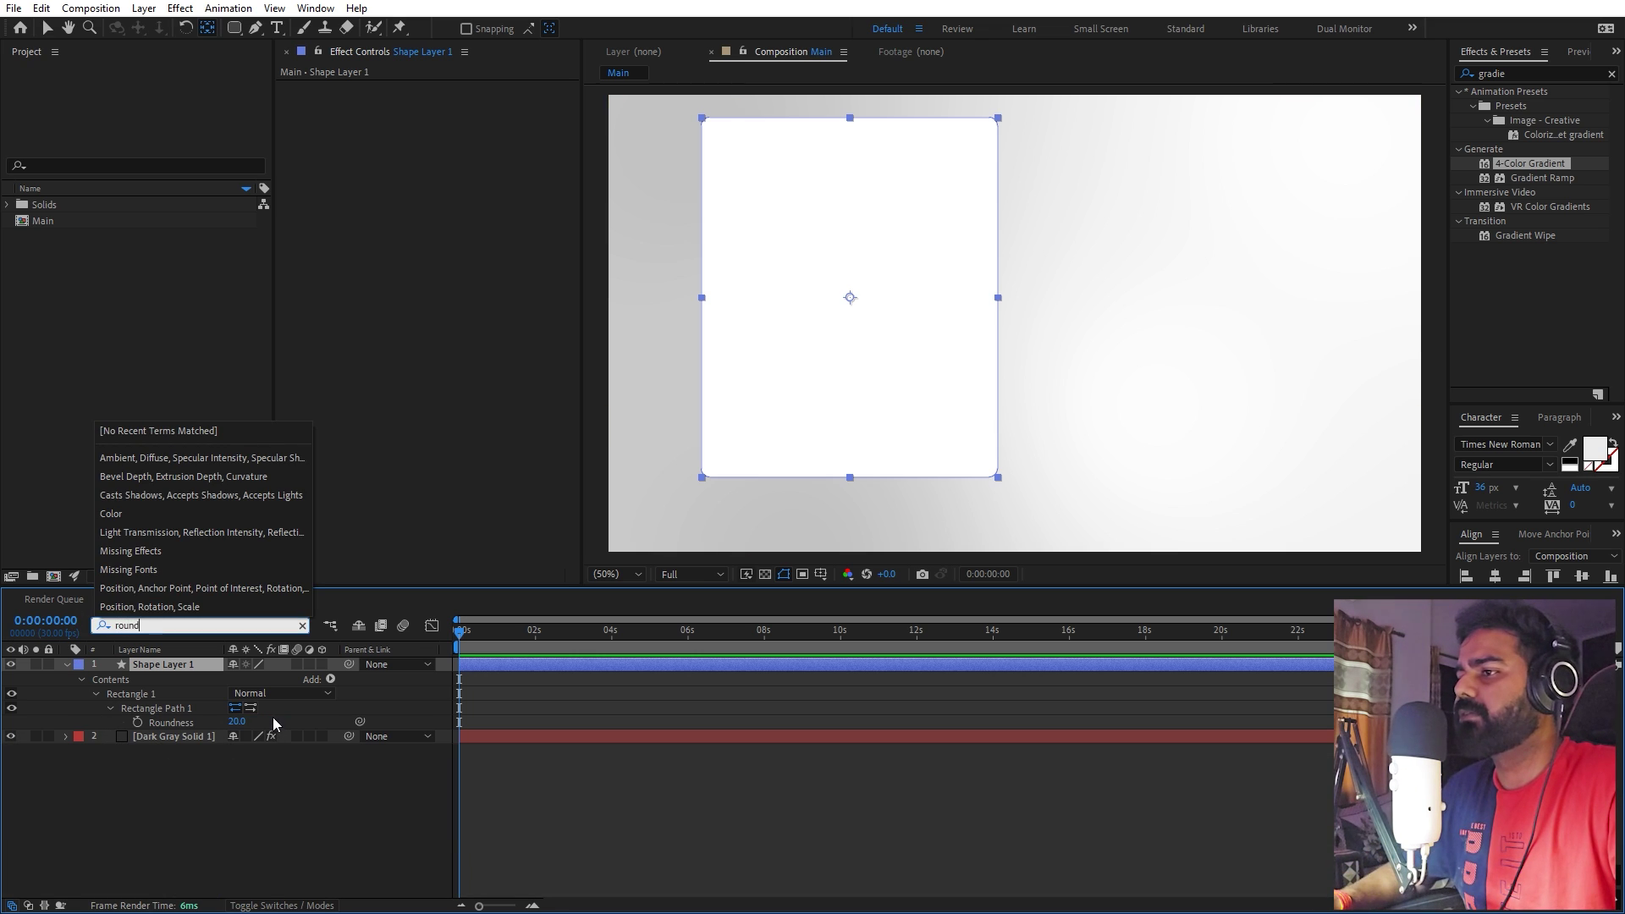
{"action": "left_click", "coordinate": [239, 722]}
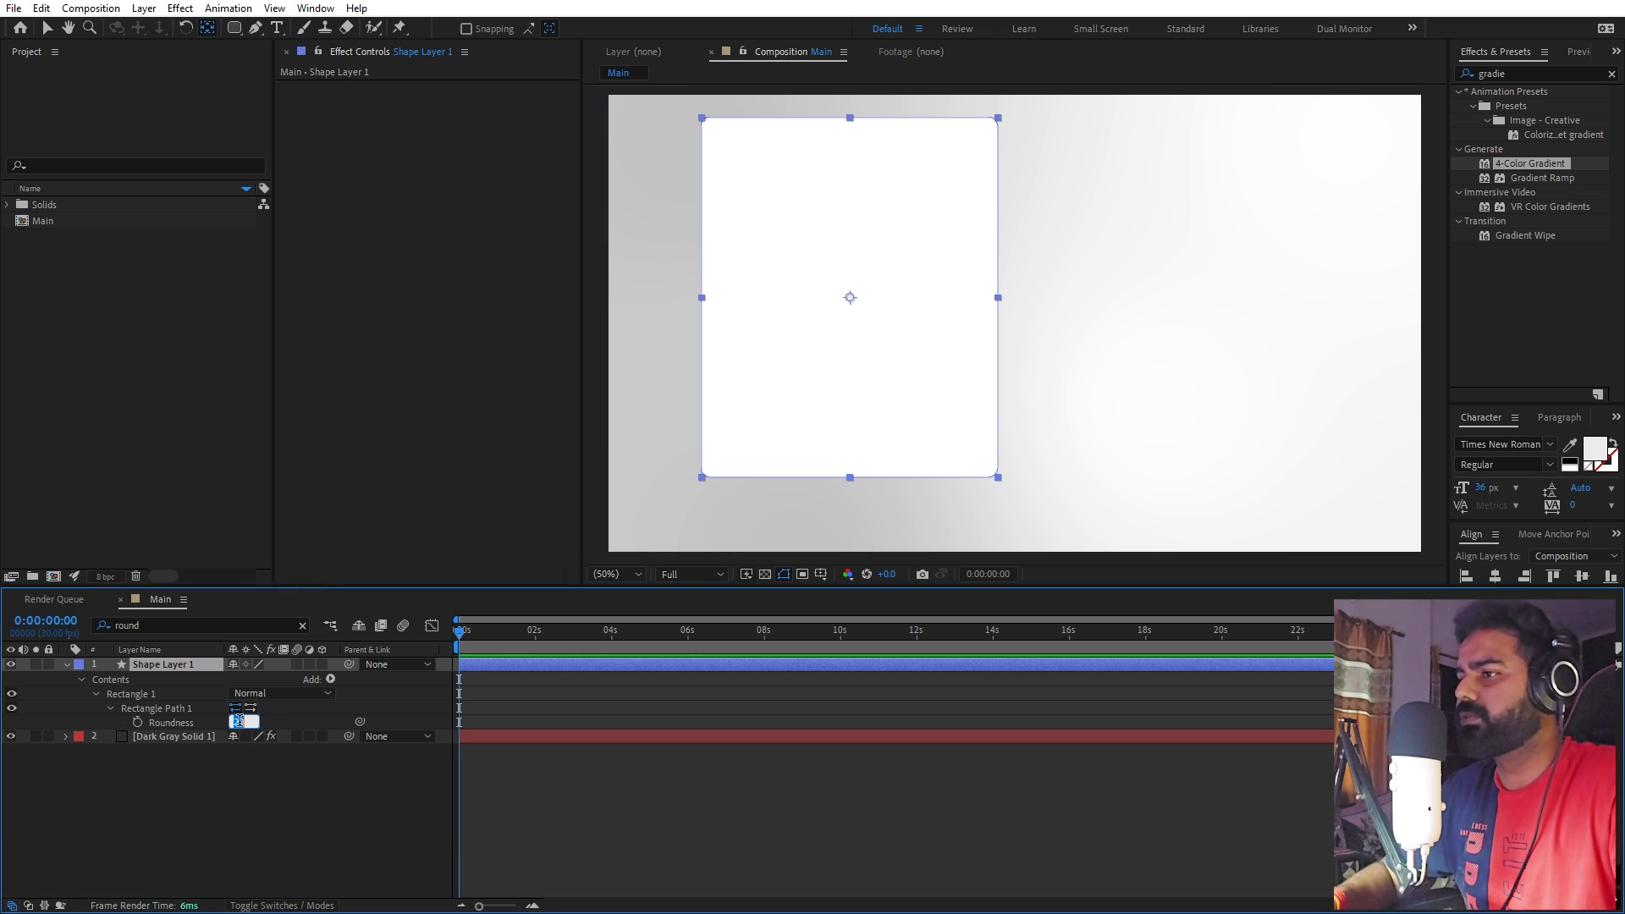
{"action": "type", "text": "50"}
{"action": "key", "text": "Return"}
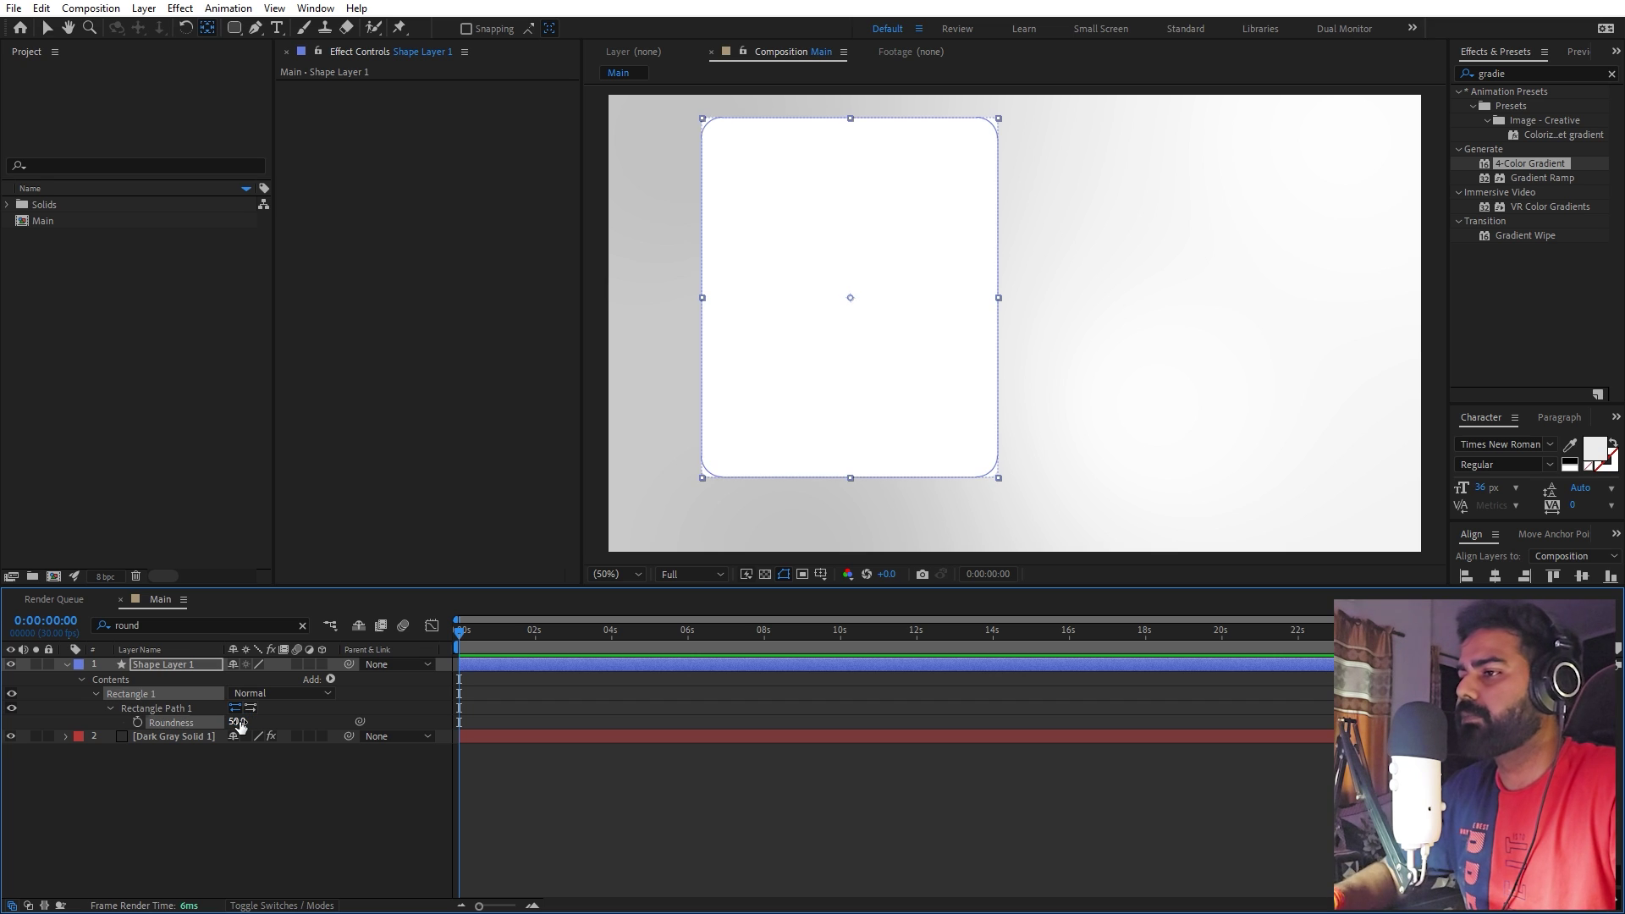
- Reposition the card, align it to the vertical centre, and clear the layer search
{"action": "left_click", "coordinate": [40, 29]}
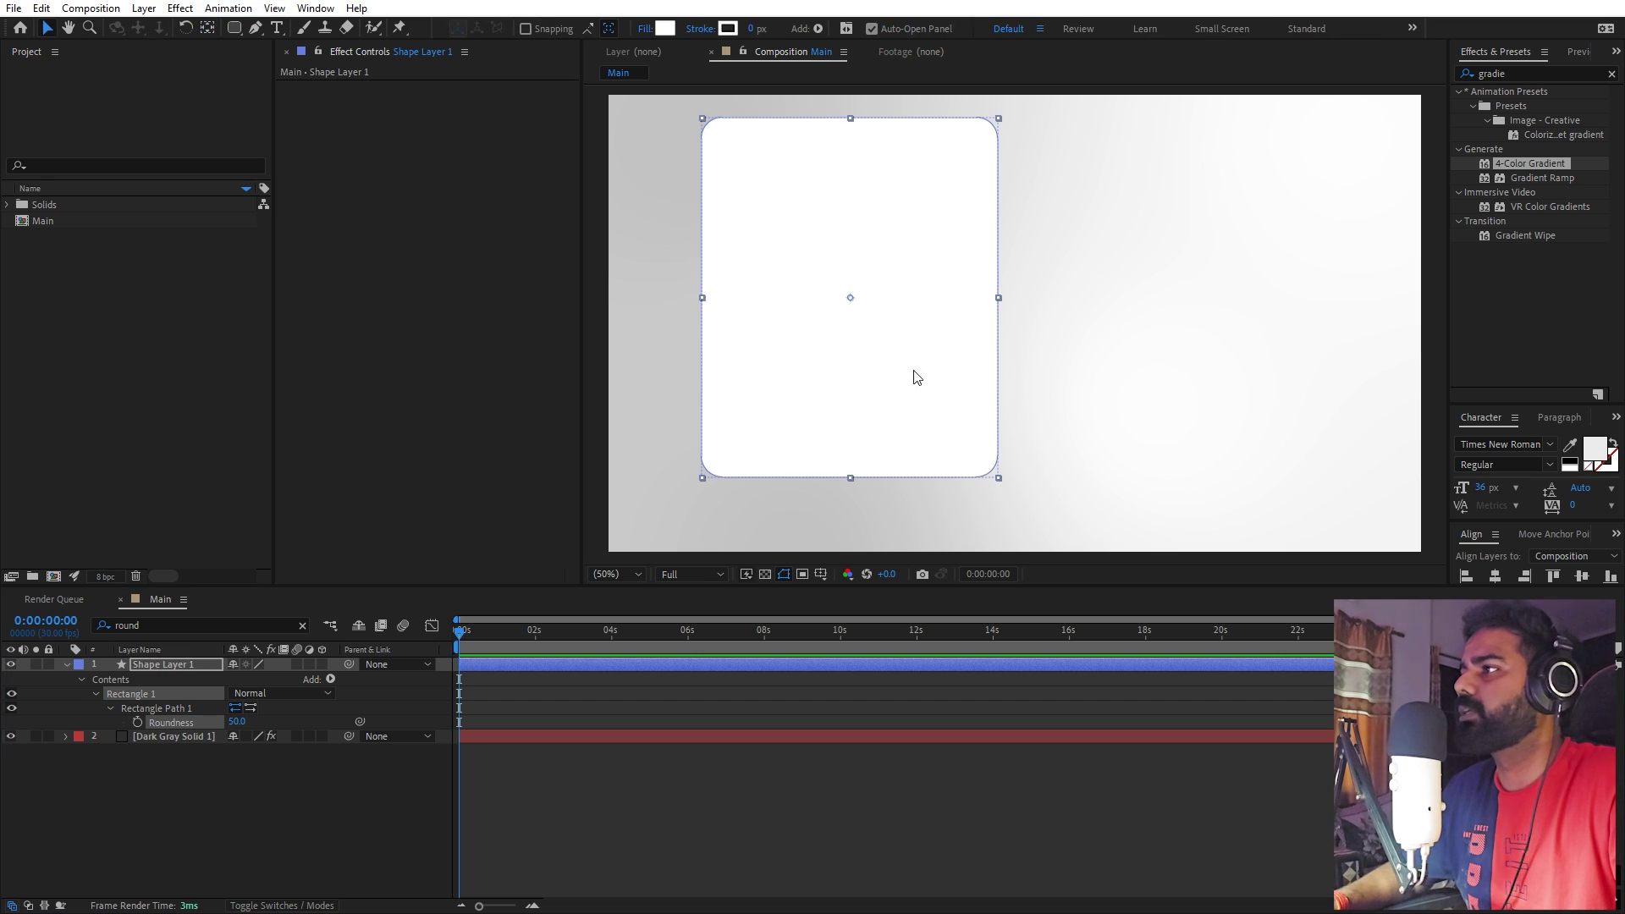
{"action": "left_click_drag", "start_coordinate": [863, 318], "coordinate": [830, 346]}
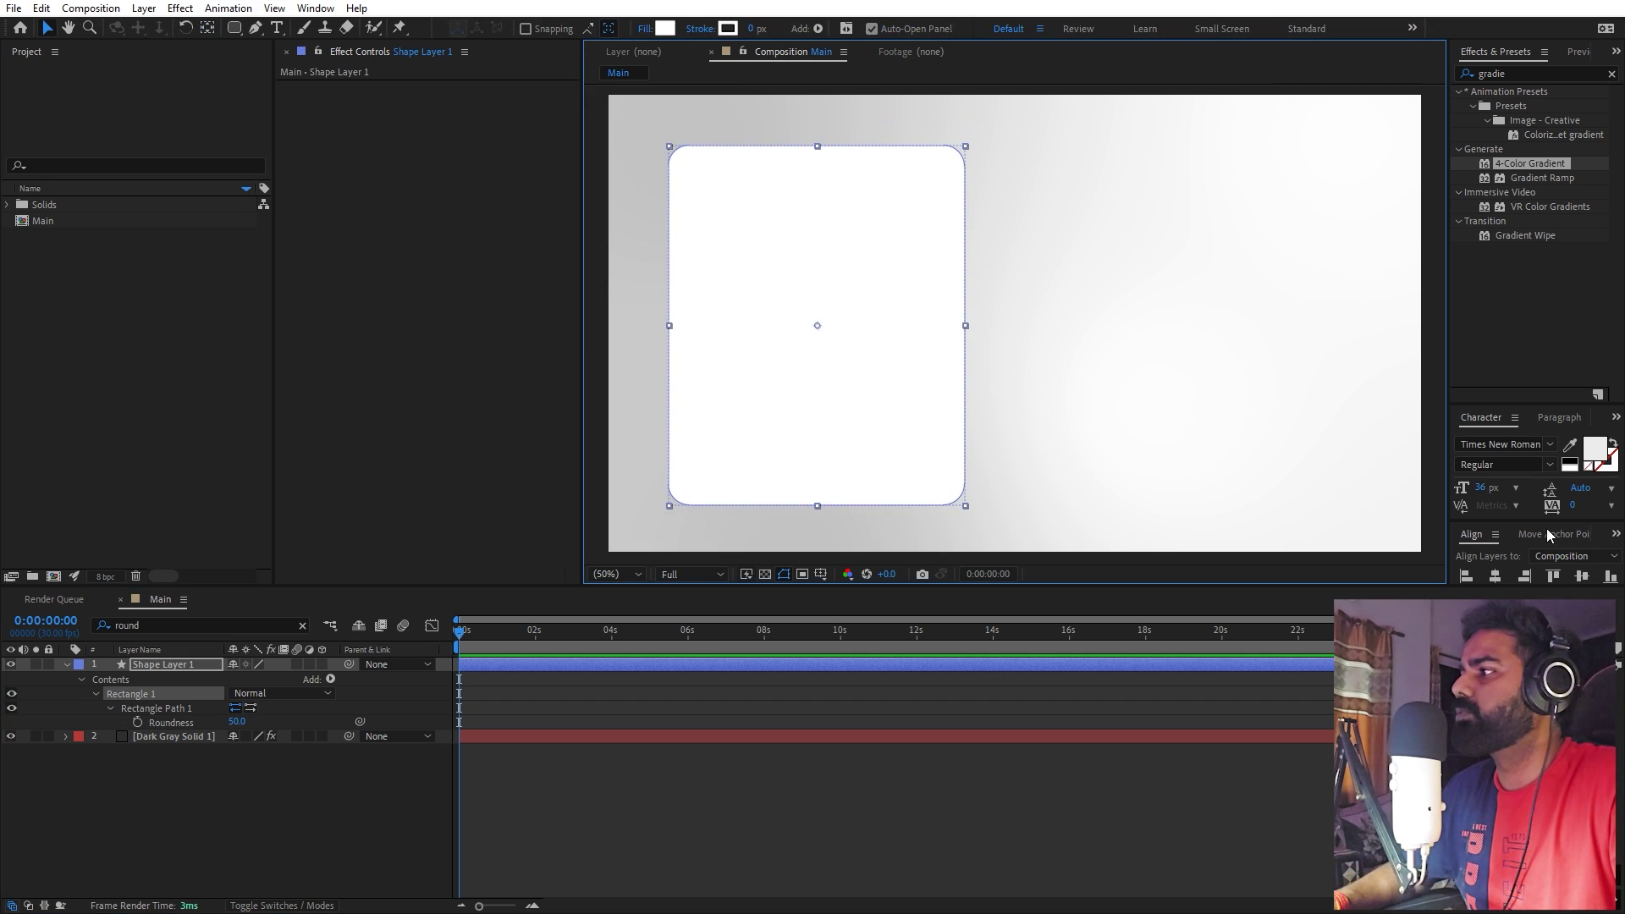
{"action": "left_click", "coordinate": [1580, 576]}
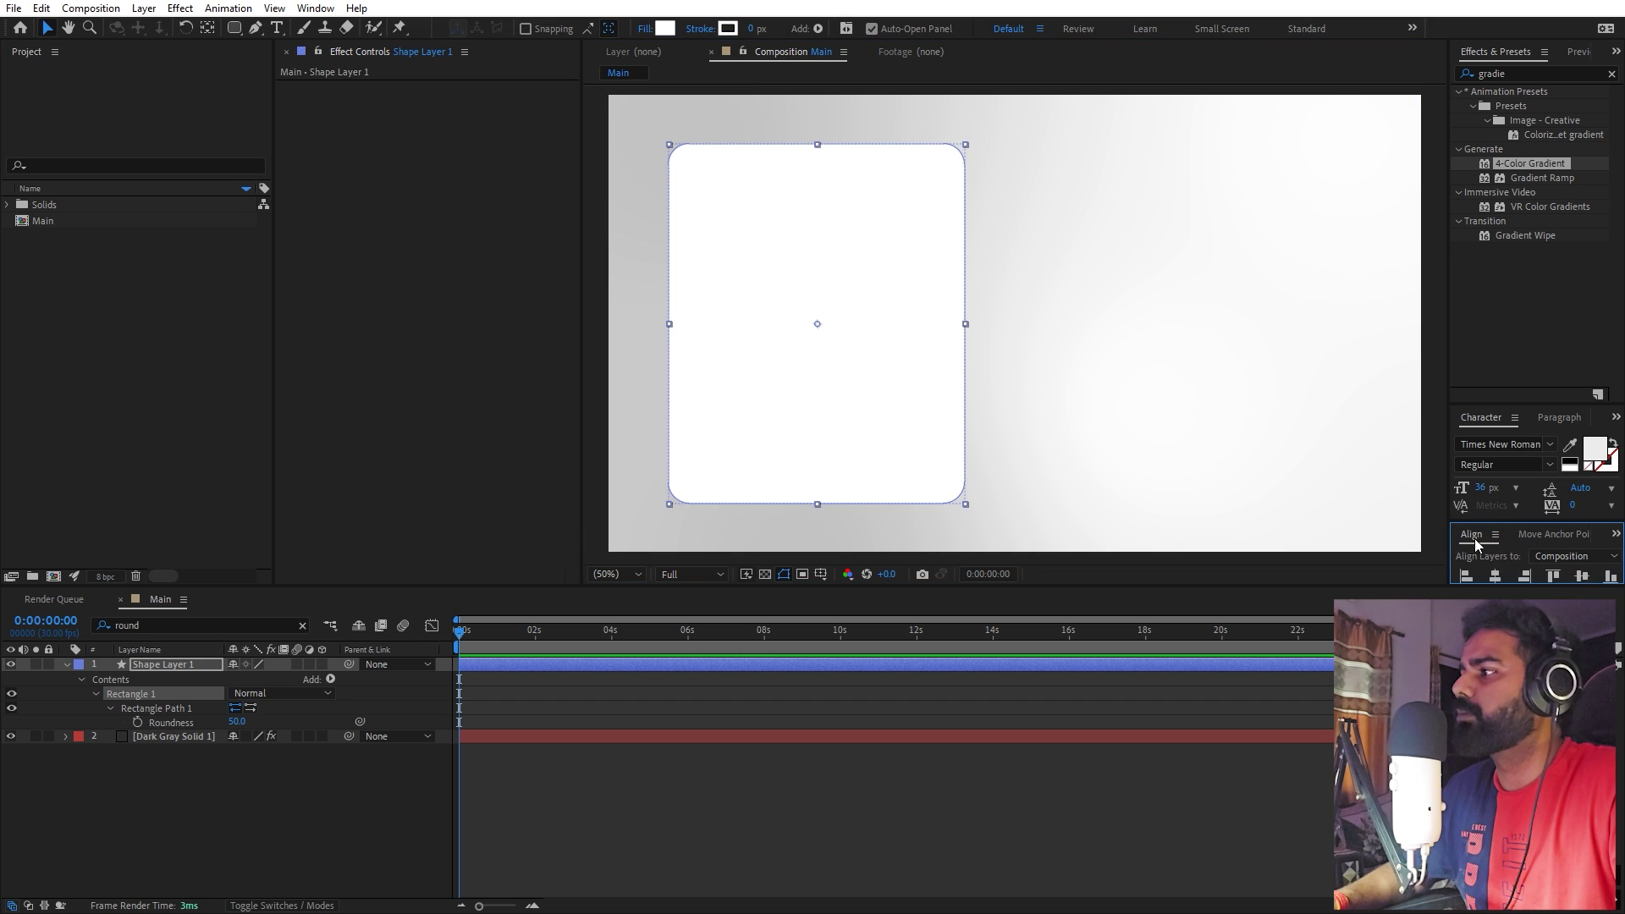
{"action": "left_click", "coordinate": [315, 9]}
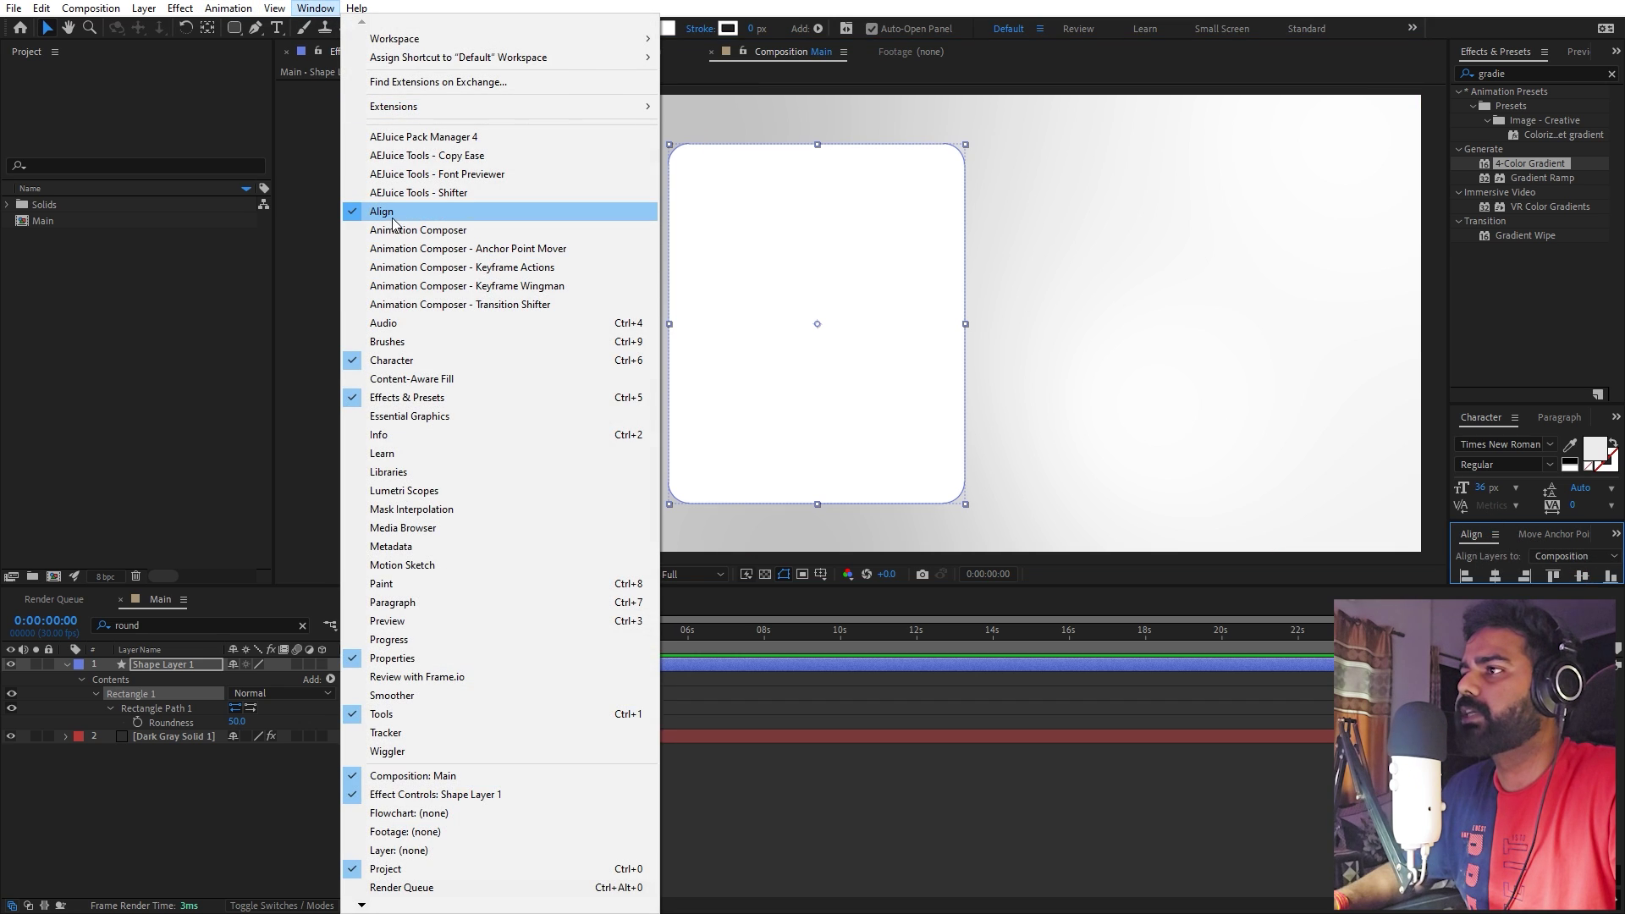
{"action": "left_click", "coordinate": [219, 532]}
{"action": "left_click", "coordinate": [301, 624]}
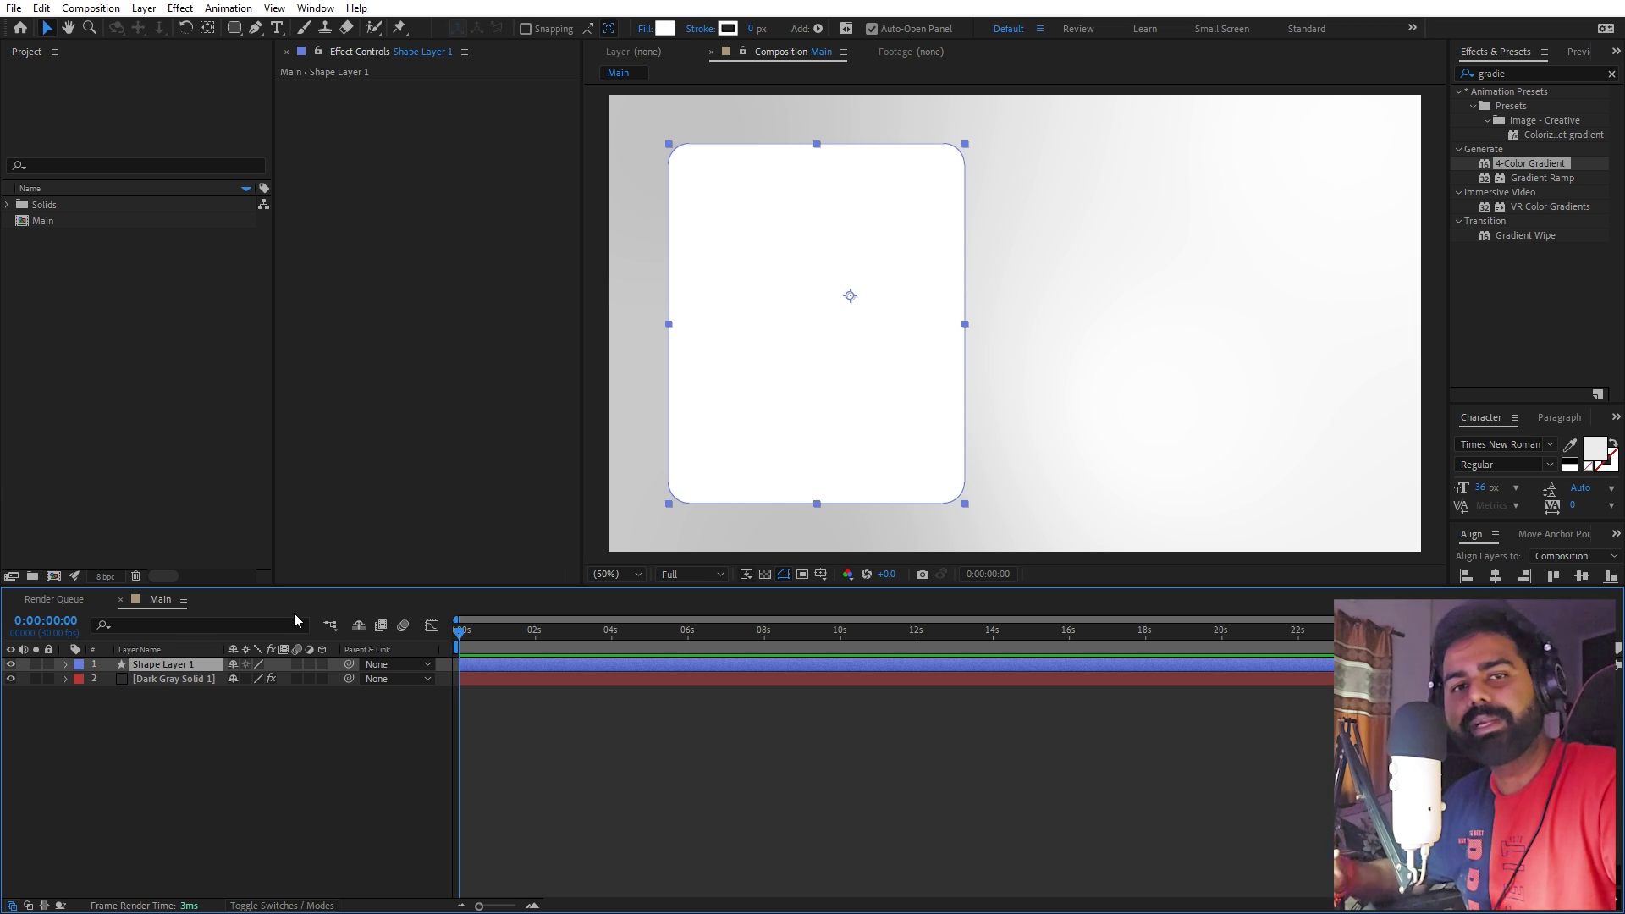
- Centre the card's anchor point with the Pan Behind tool and return to Selection
{"action": "left_click", "coordinate": [208, 28]}
{"action": "key", "text": "ctrl+alt+Home"}
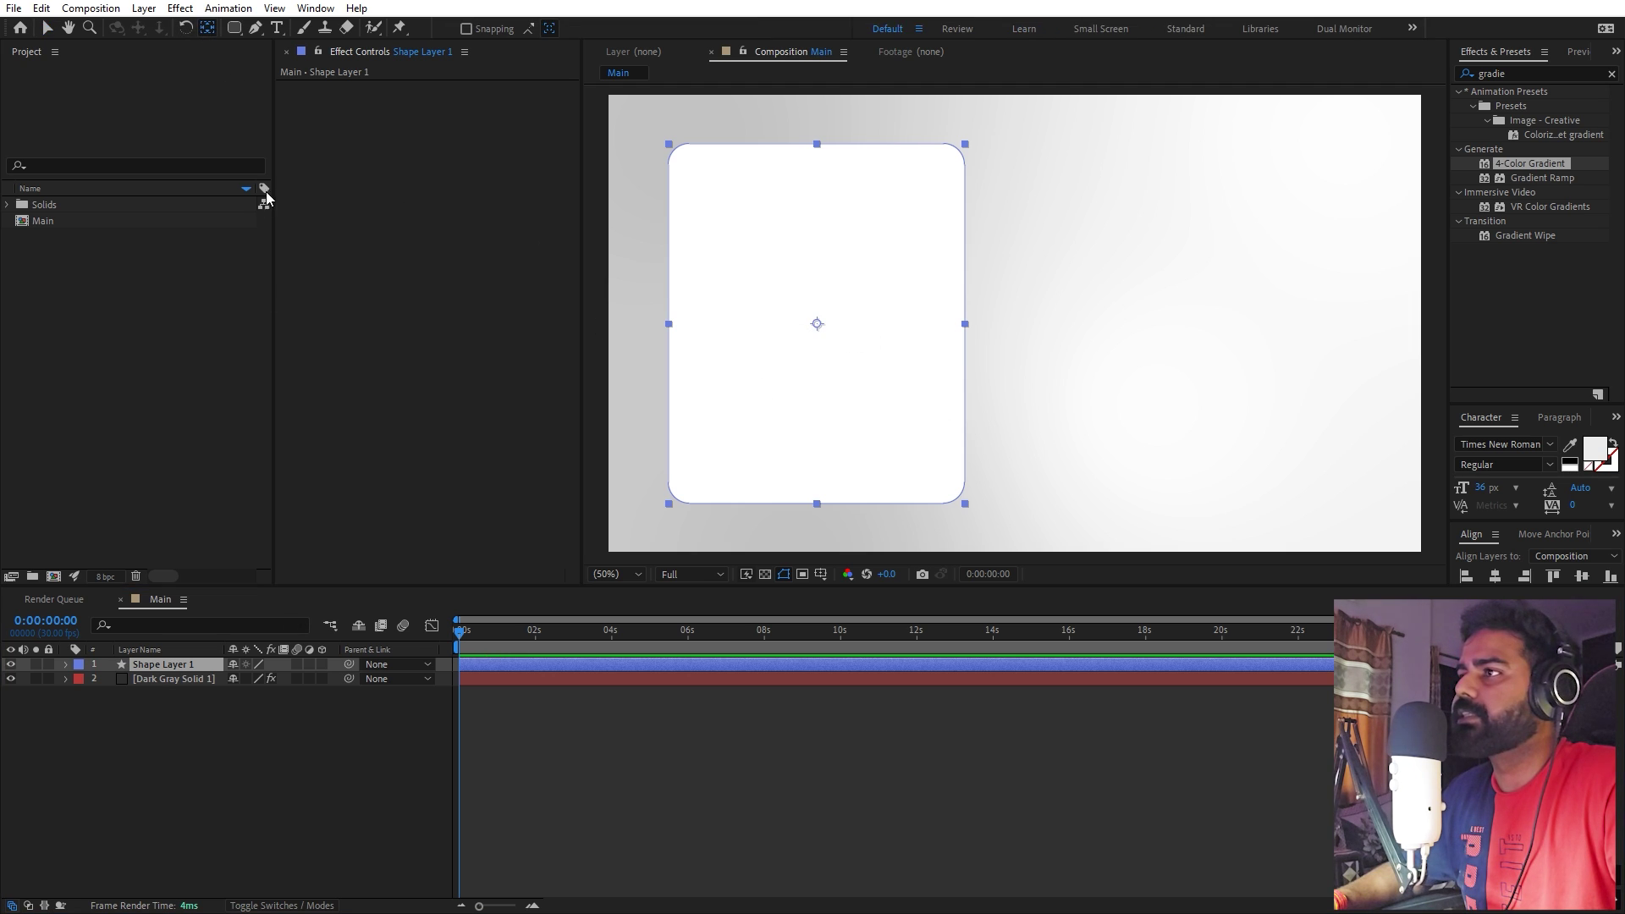
{"action": "key", "text": "v"}
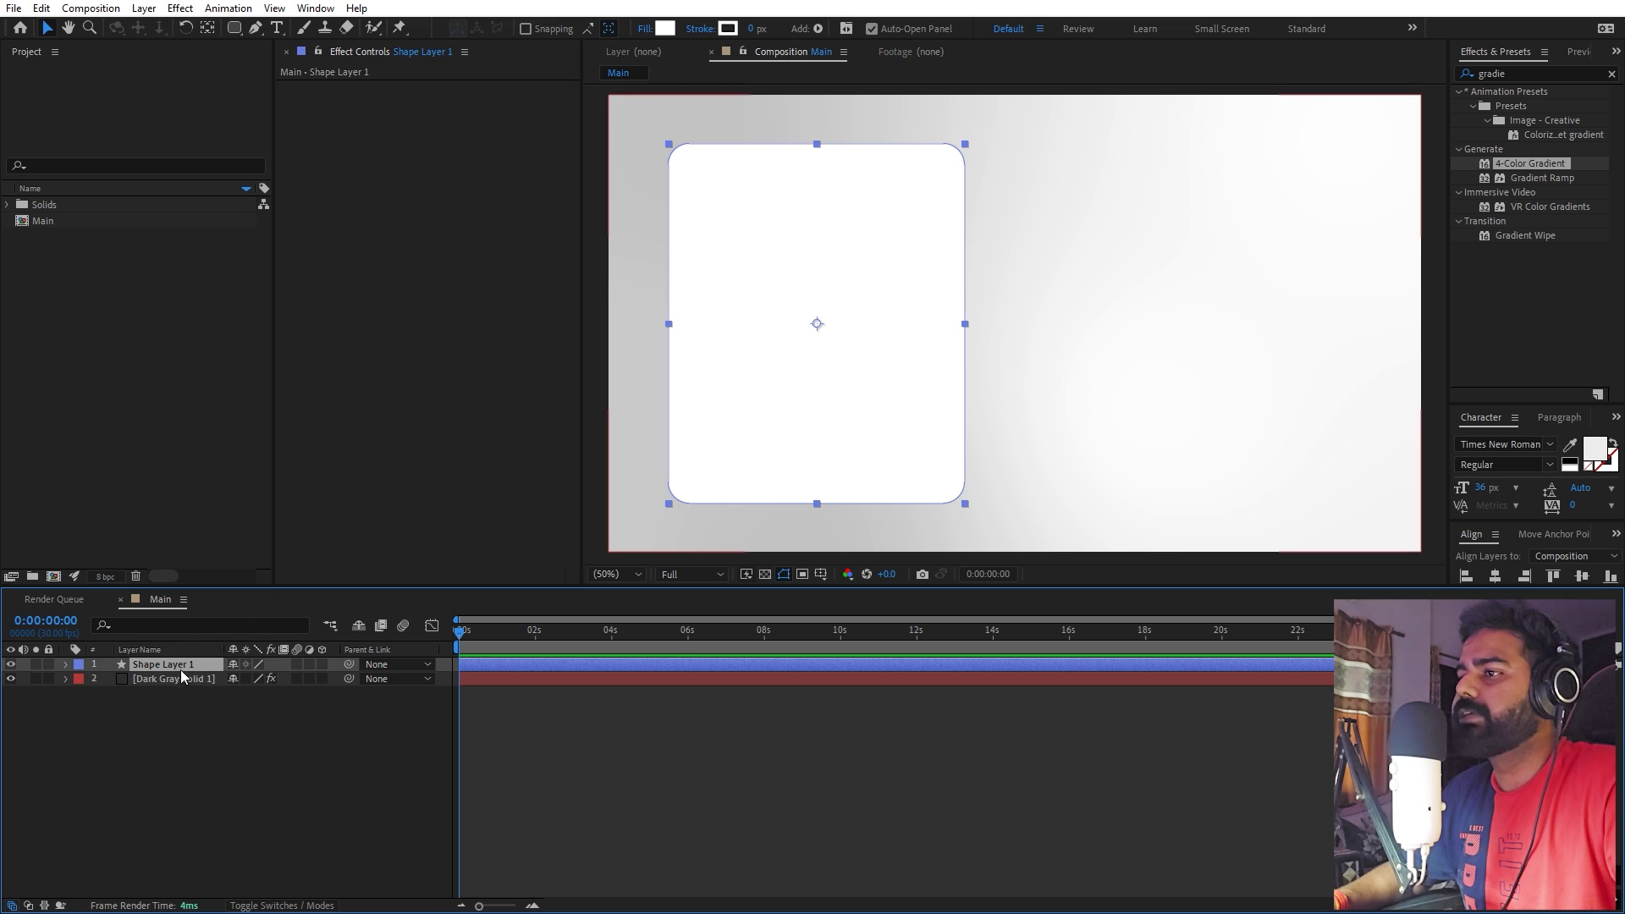
- Add a Bevel and Emboss layer style to the card
{"action": "right_click", "coordinate": [182, 674]}
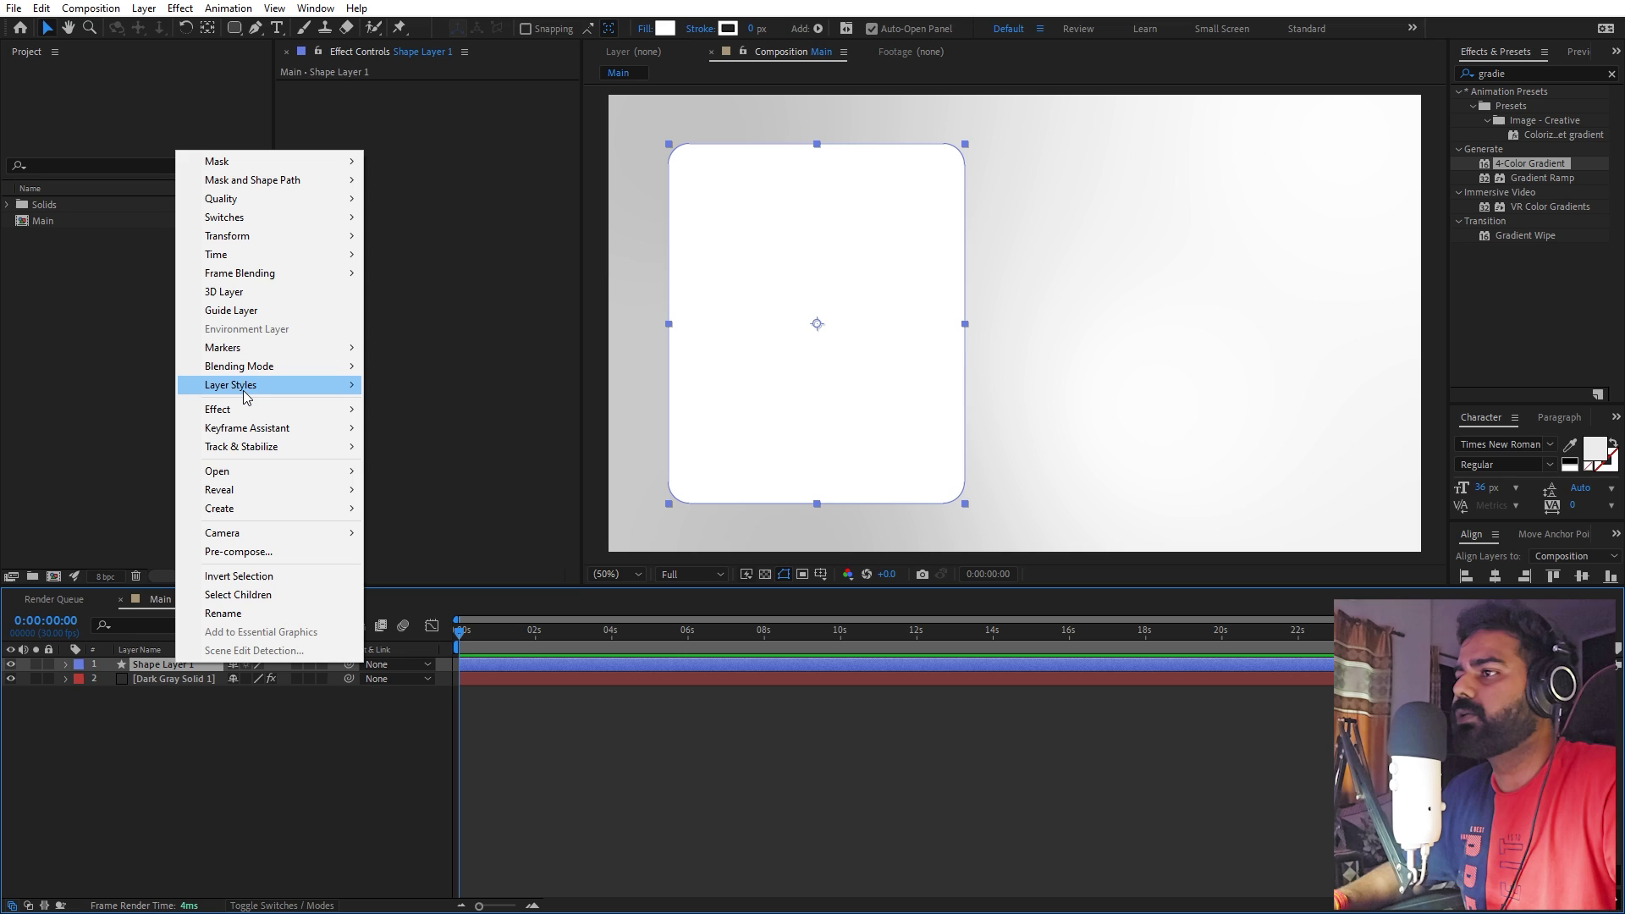
{"action": "mouse_move", "coordinate": [246, 395]}
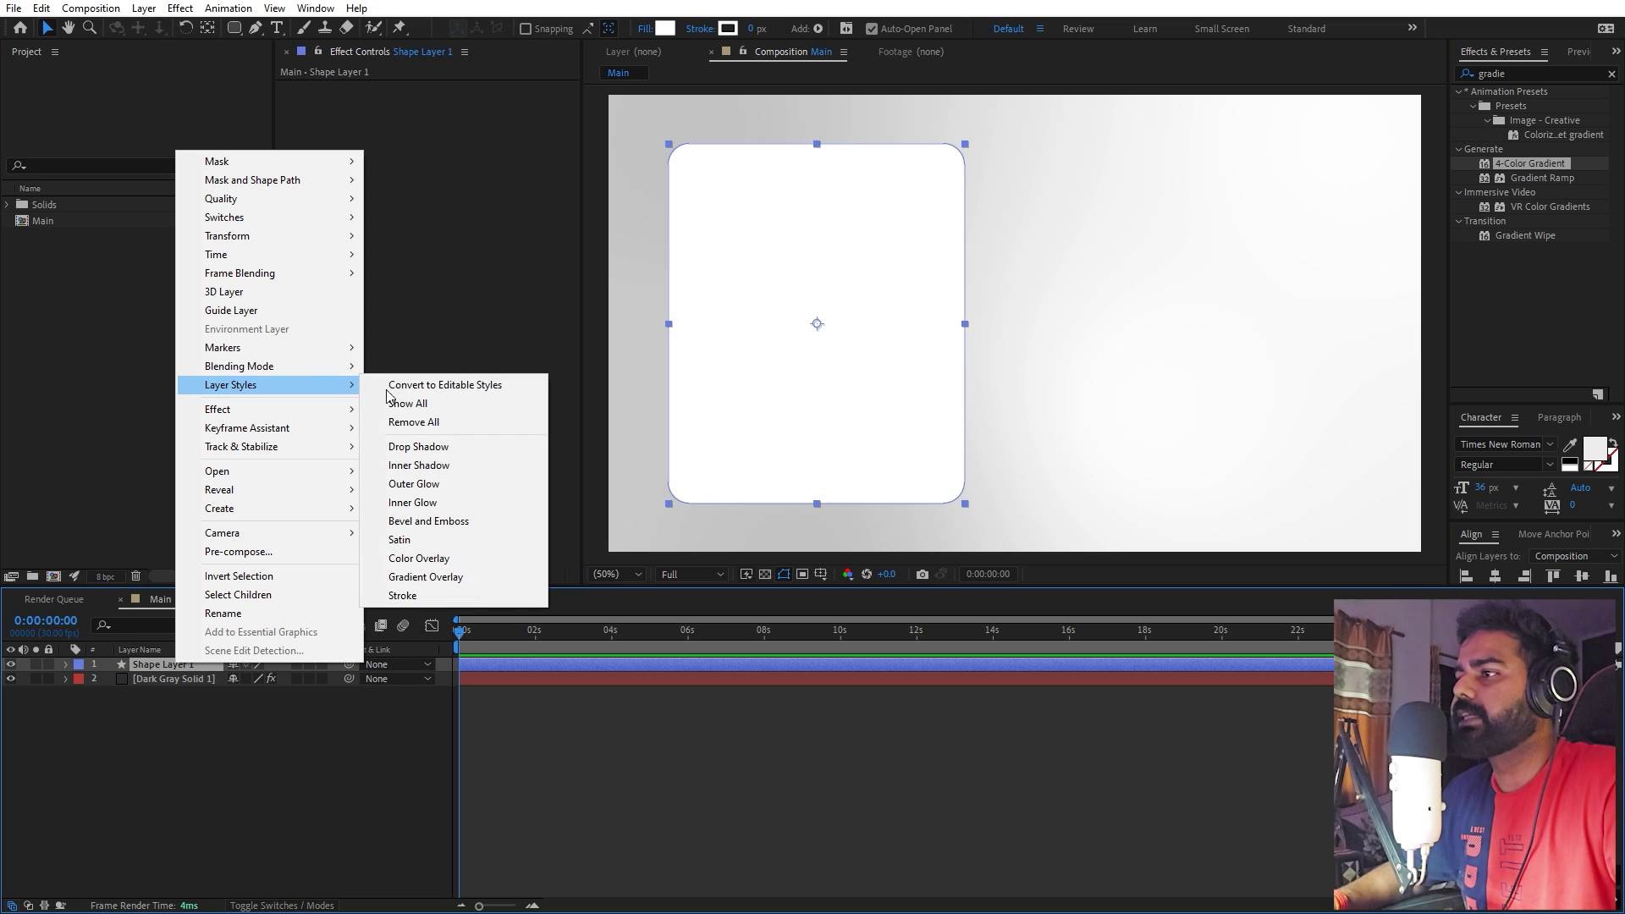
{"action": "left_click", "coordinate": [421, 522]}
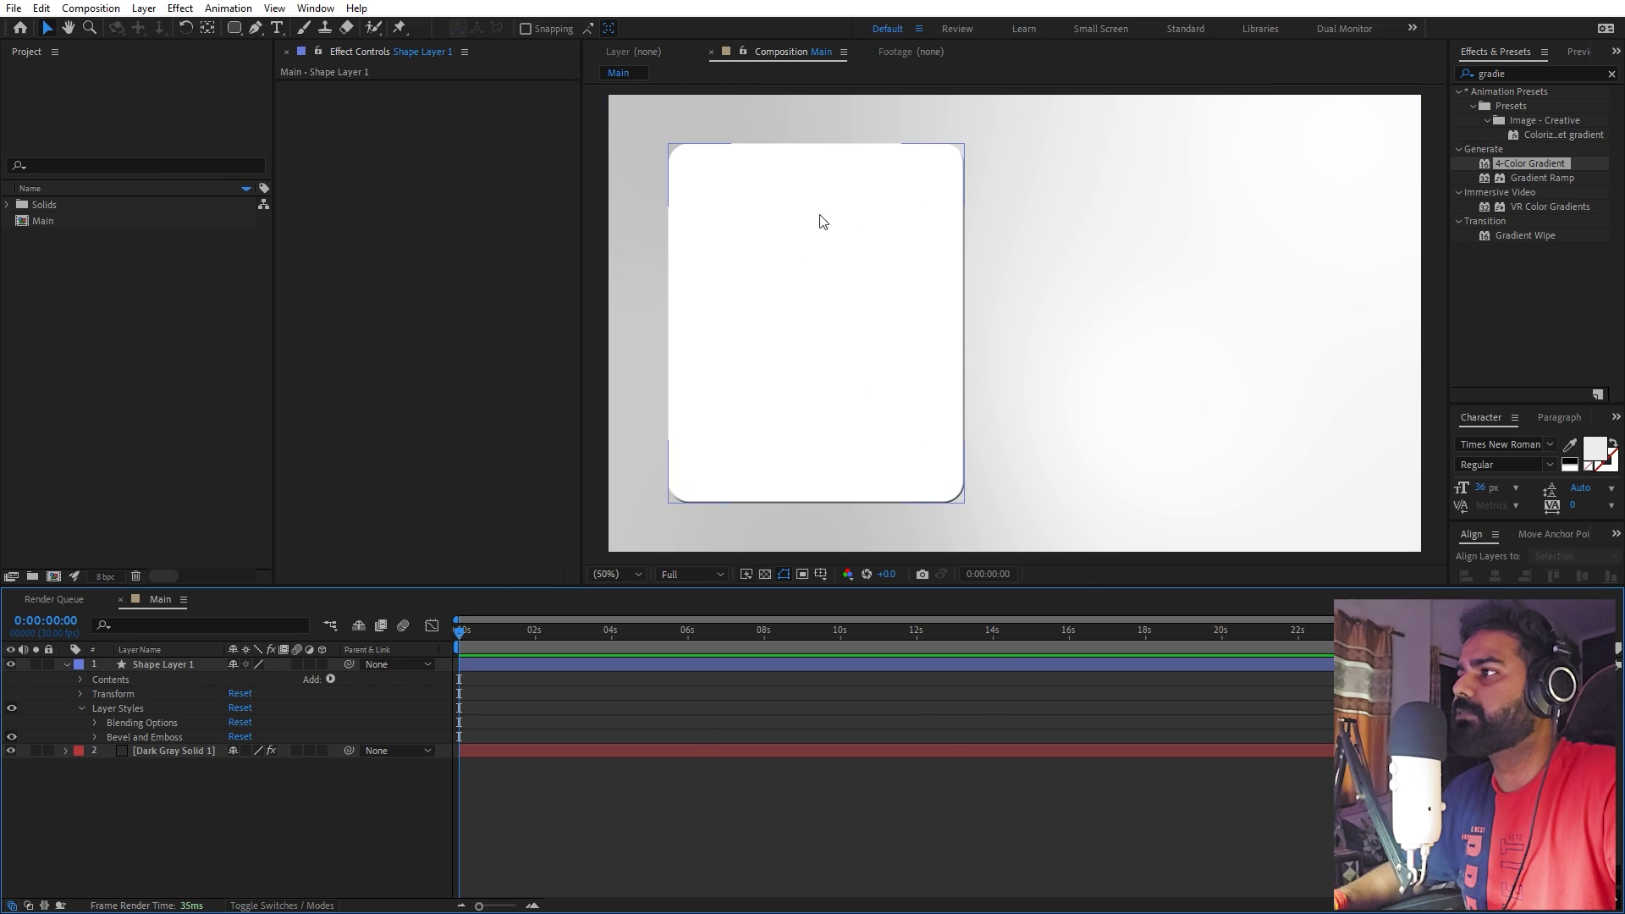
- Change the card's fill to light grey EFEFEF
{"action": "left_click", "coordinate": [182, 664]}
{"action": "left_click", "coordinate": [666, 30]}
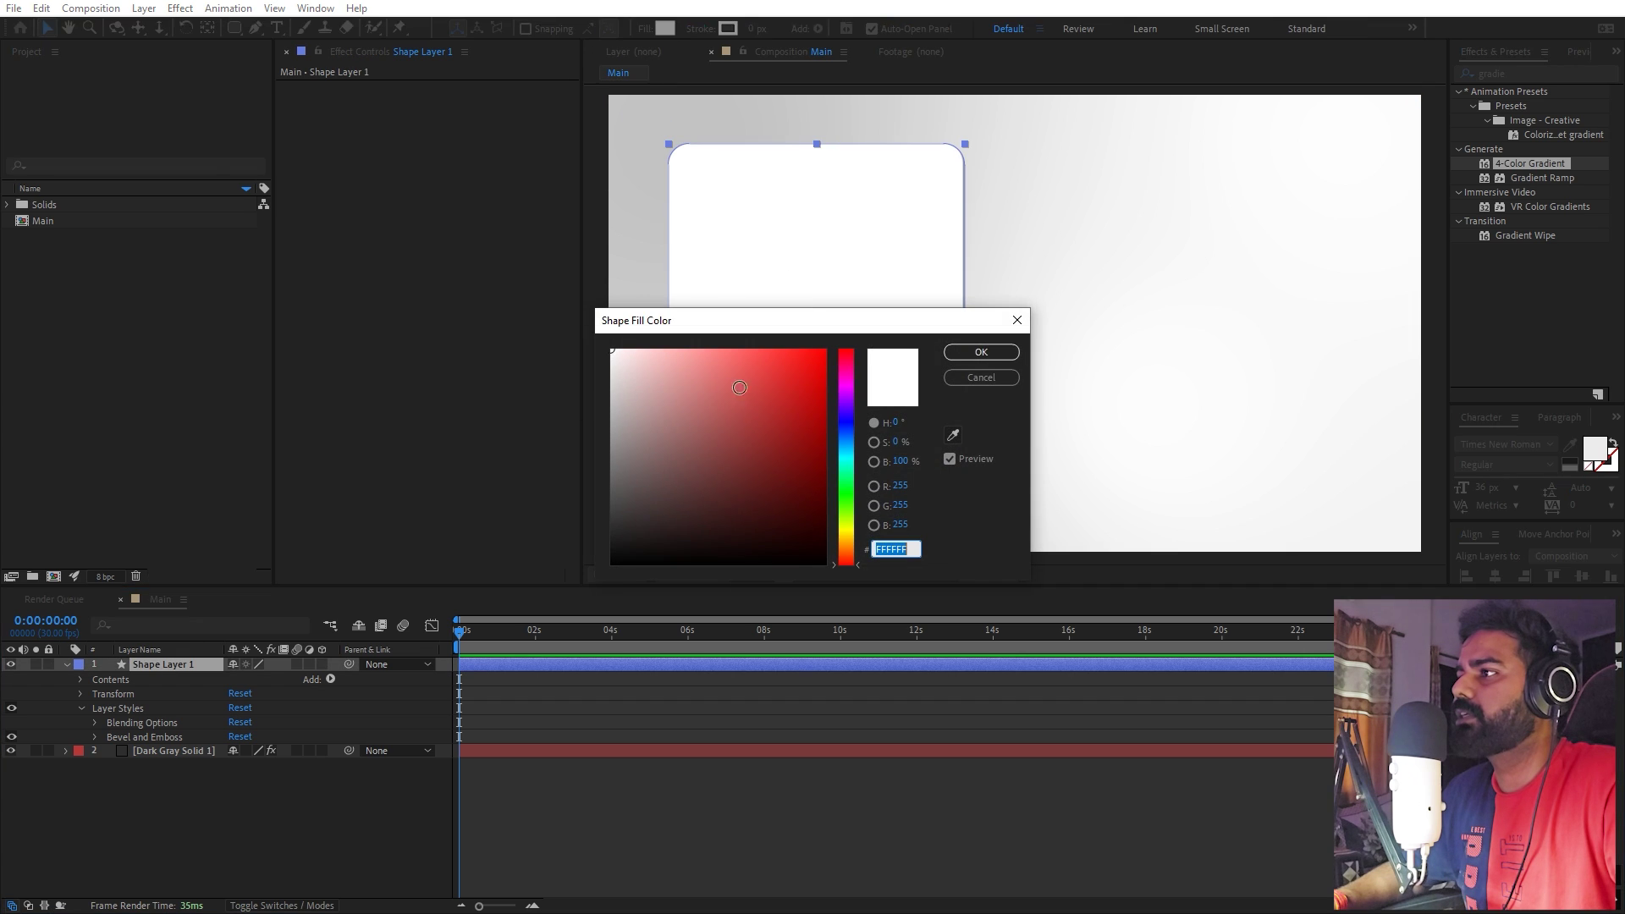
{"action": "left_click", "coordinate": [612, 362]}
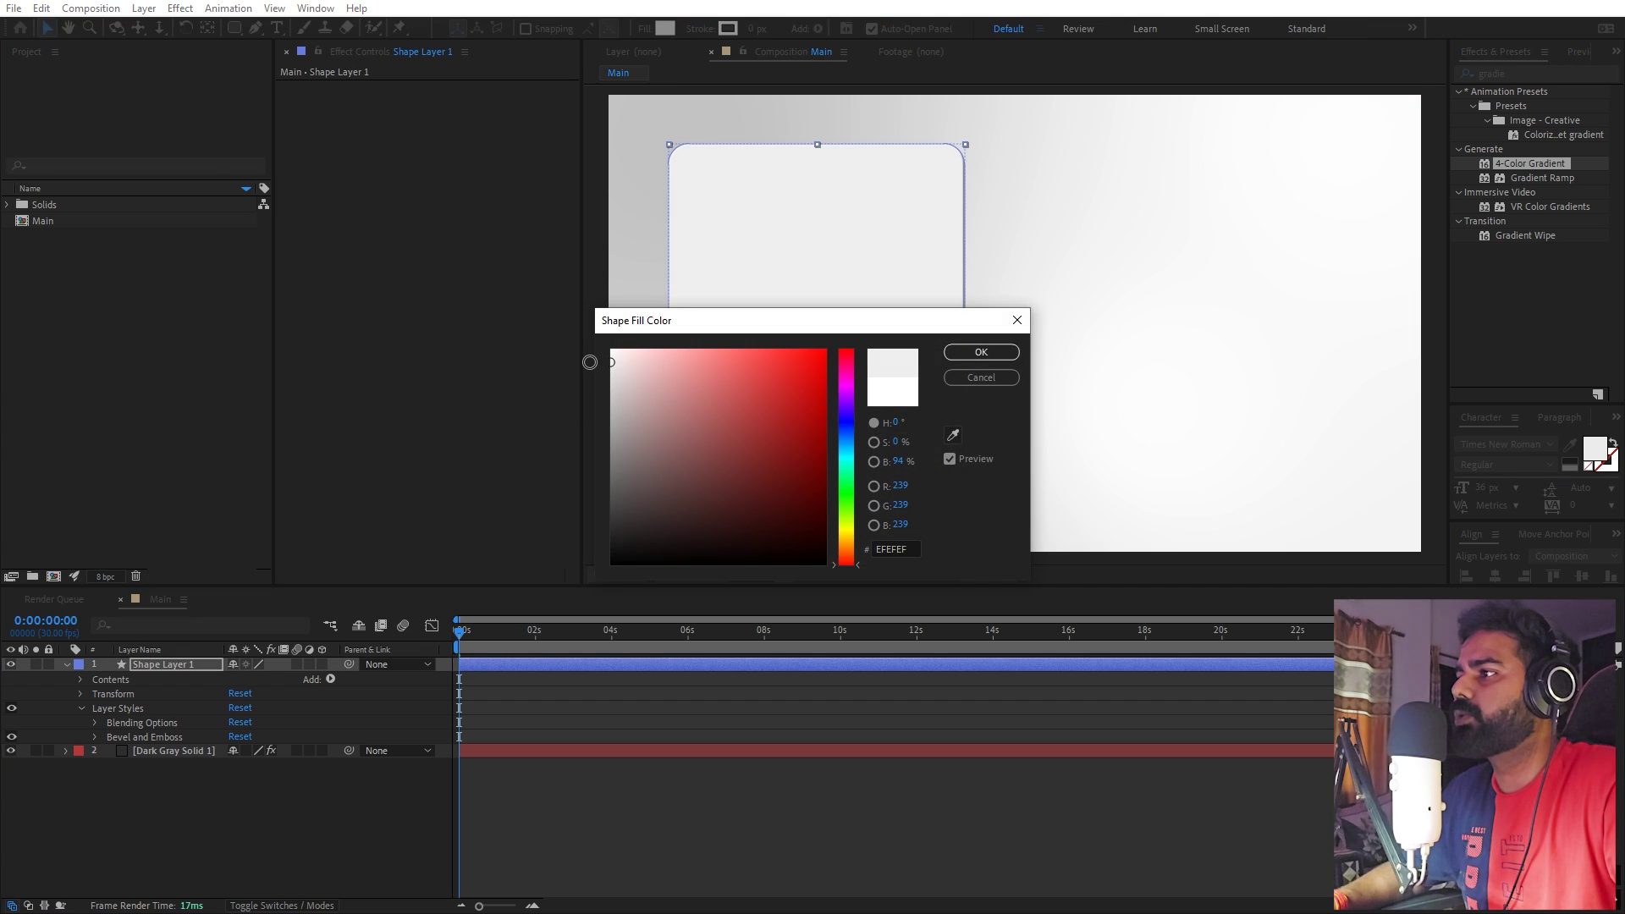
{"action": "left_click", "coordinate": [980, 352]}
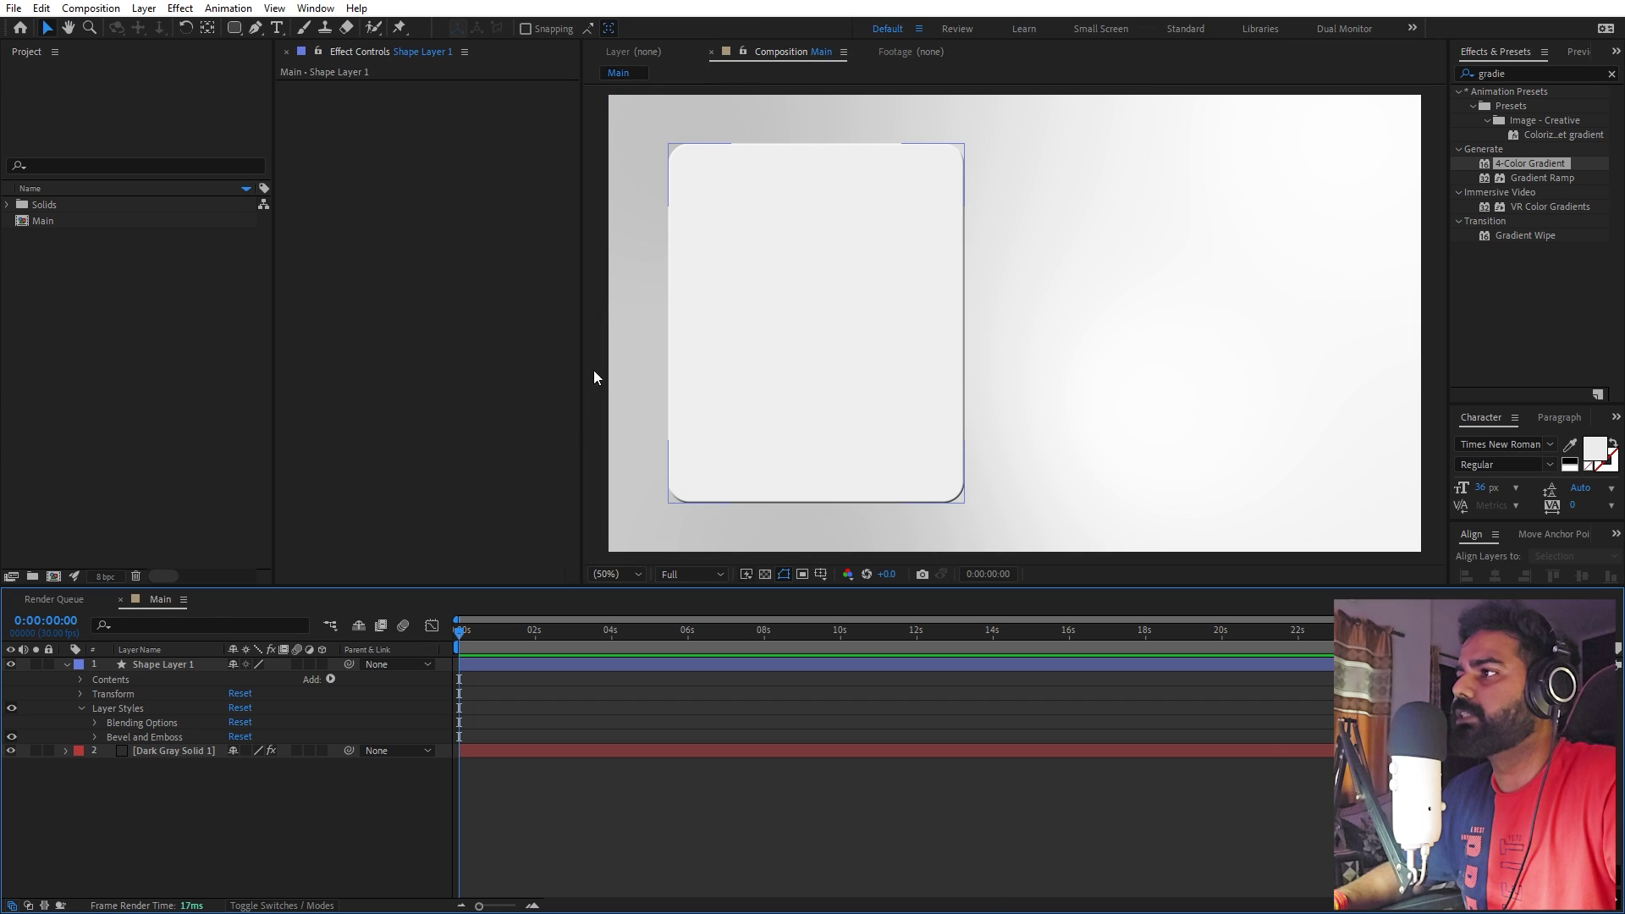
{"action": "left_click", "coordinate": [99, 749]}
- Set bevel Highlight Opacity to 100%, Shadow Color white and Shadow Mode Screen
{"action": "left_click", "coordinate": [94, 736]}
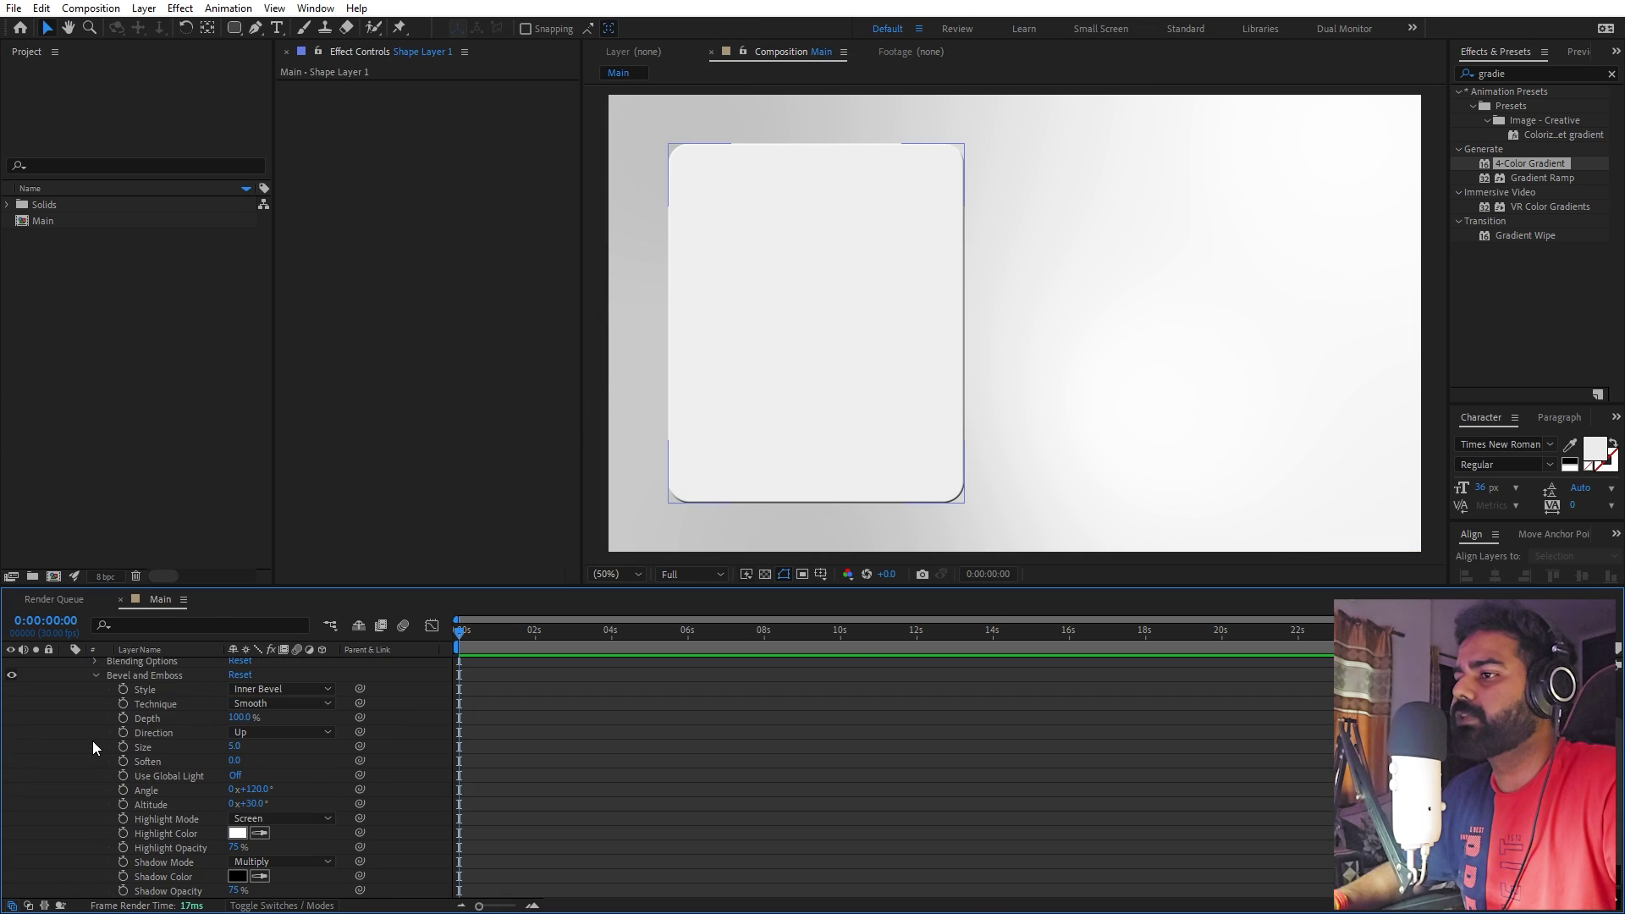
{"action": "scroll", "coordinate": [93, 740], "scroll_direction": "down", "scroll_amount": 2}
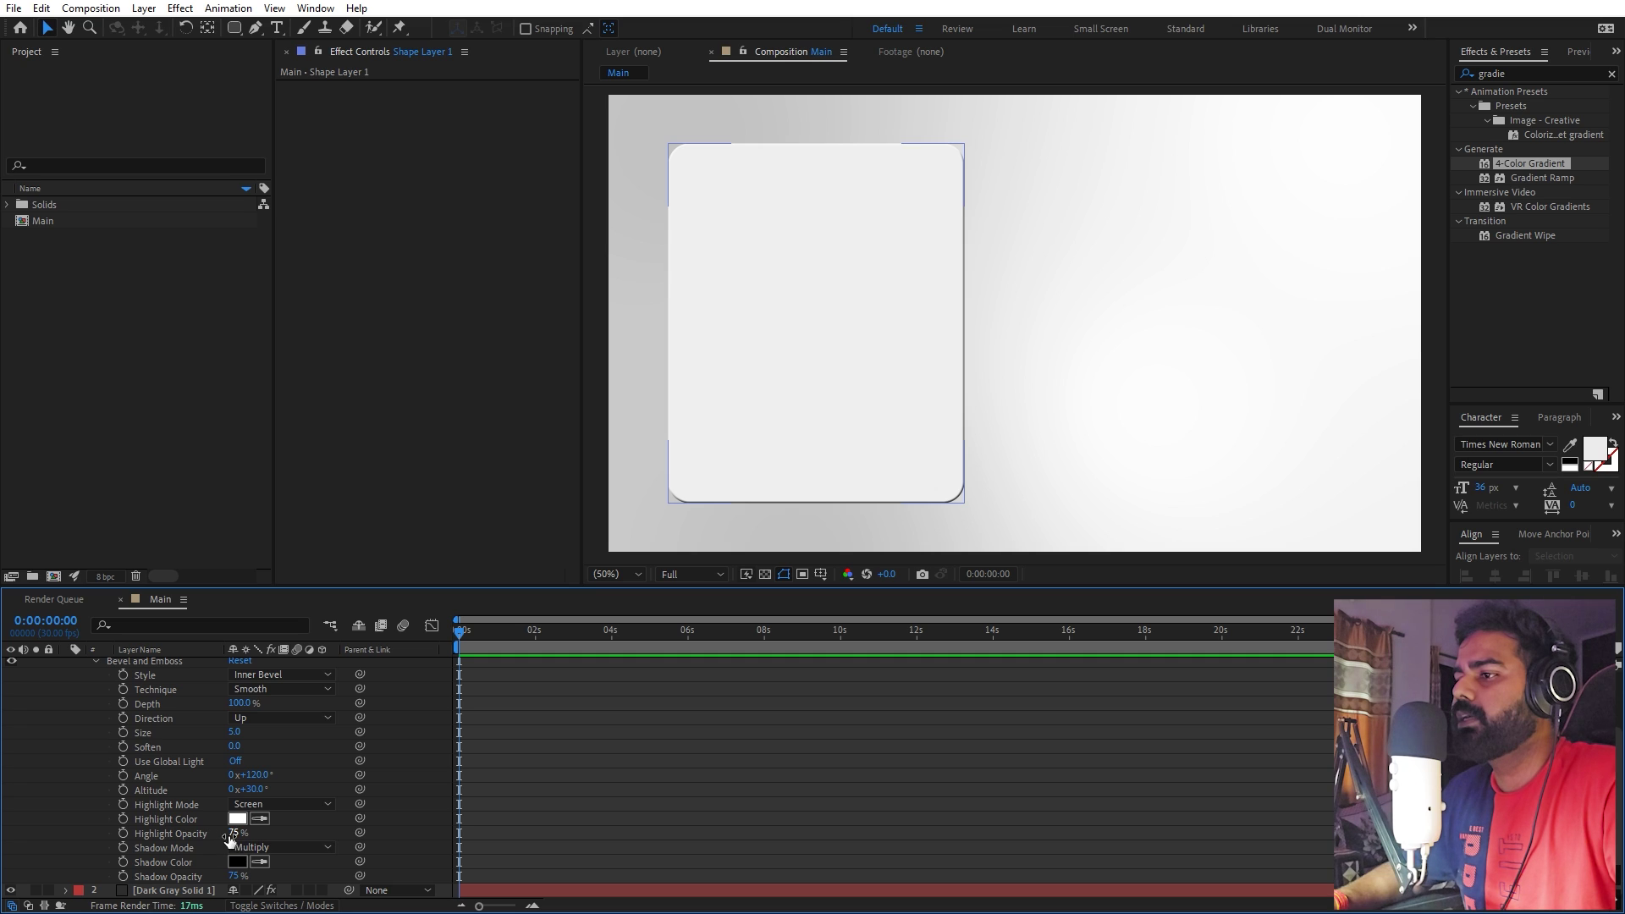
{"action": "left_click_drag", "start_coordinate": [233, 834], "coordinate": [330, 885]}
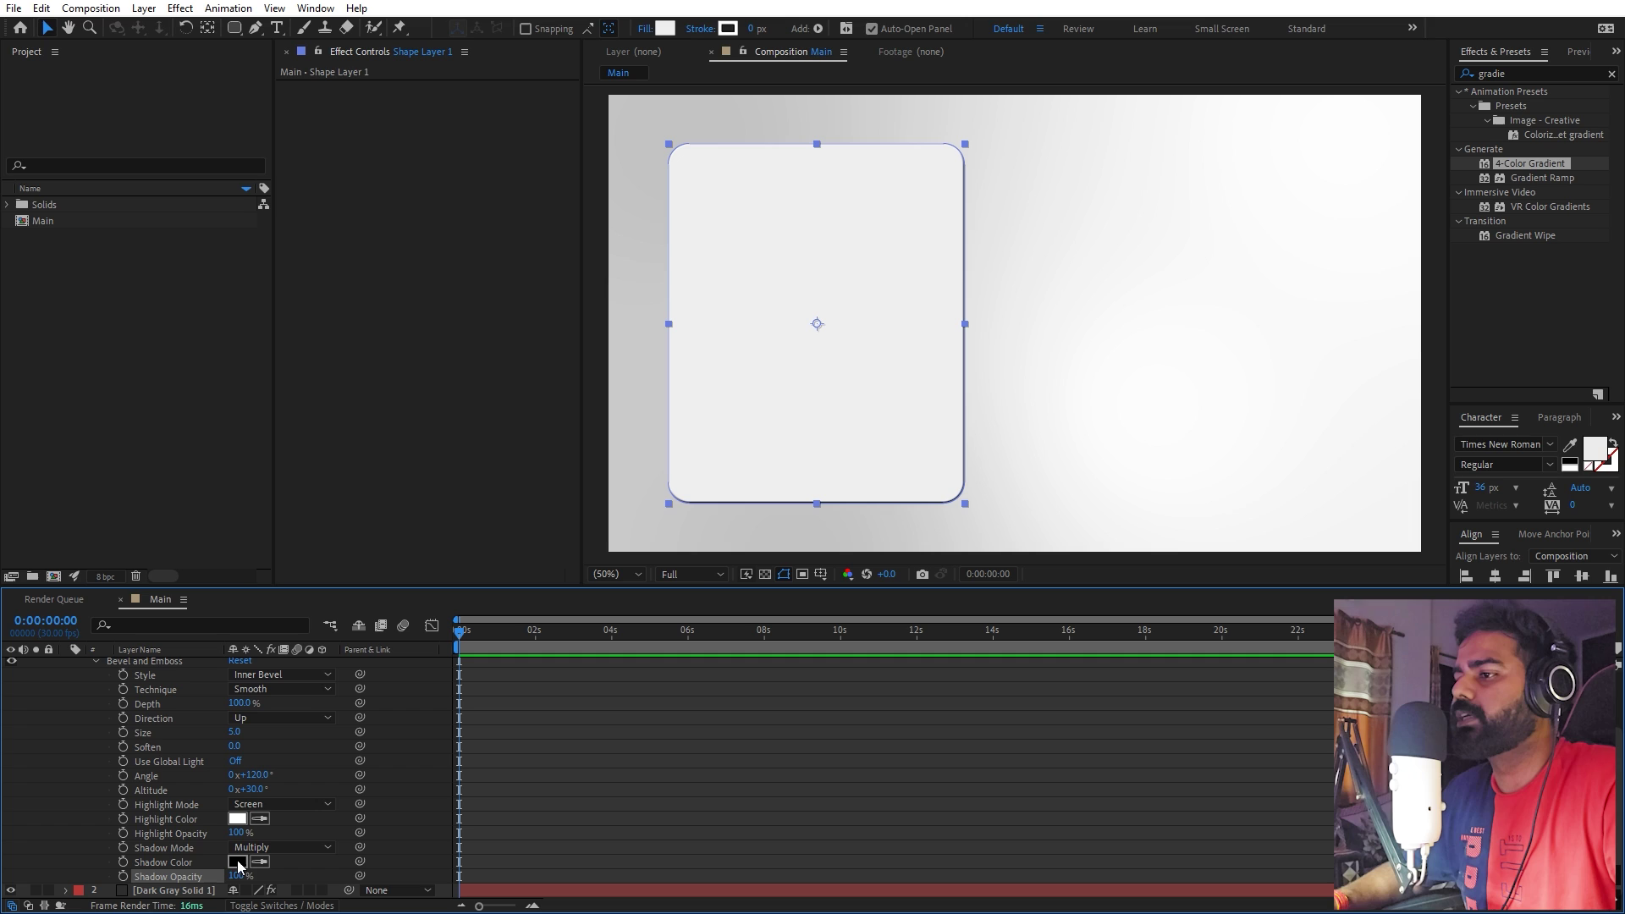
{"action": "left_click", "coordinate": [238, 863]}
{"action": "left_click", "coordinate": [657, 417]}
{"action": "left_click", "coordinate": [610, 349]}
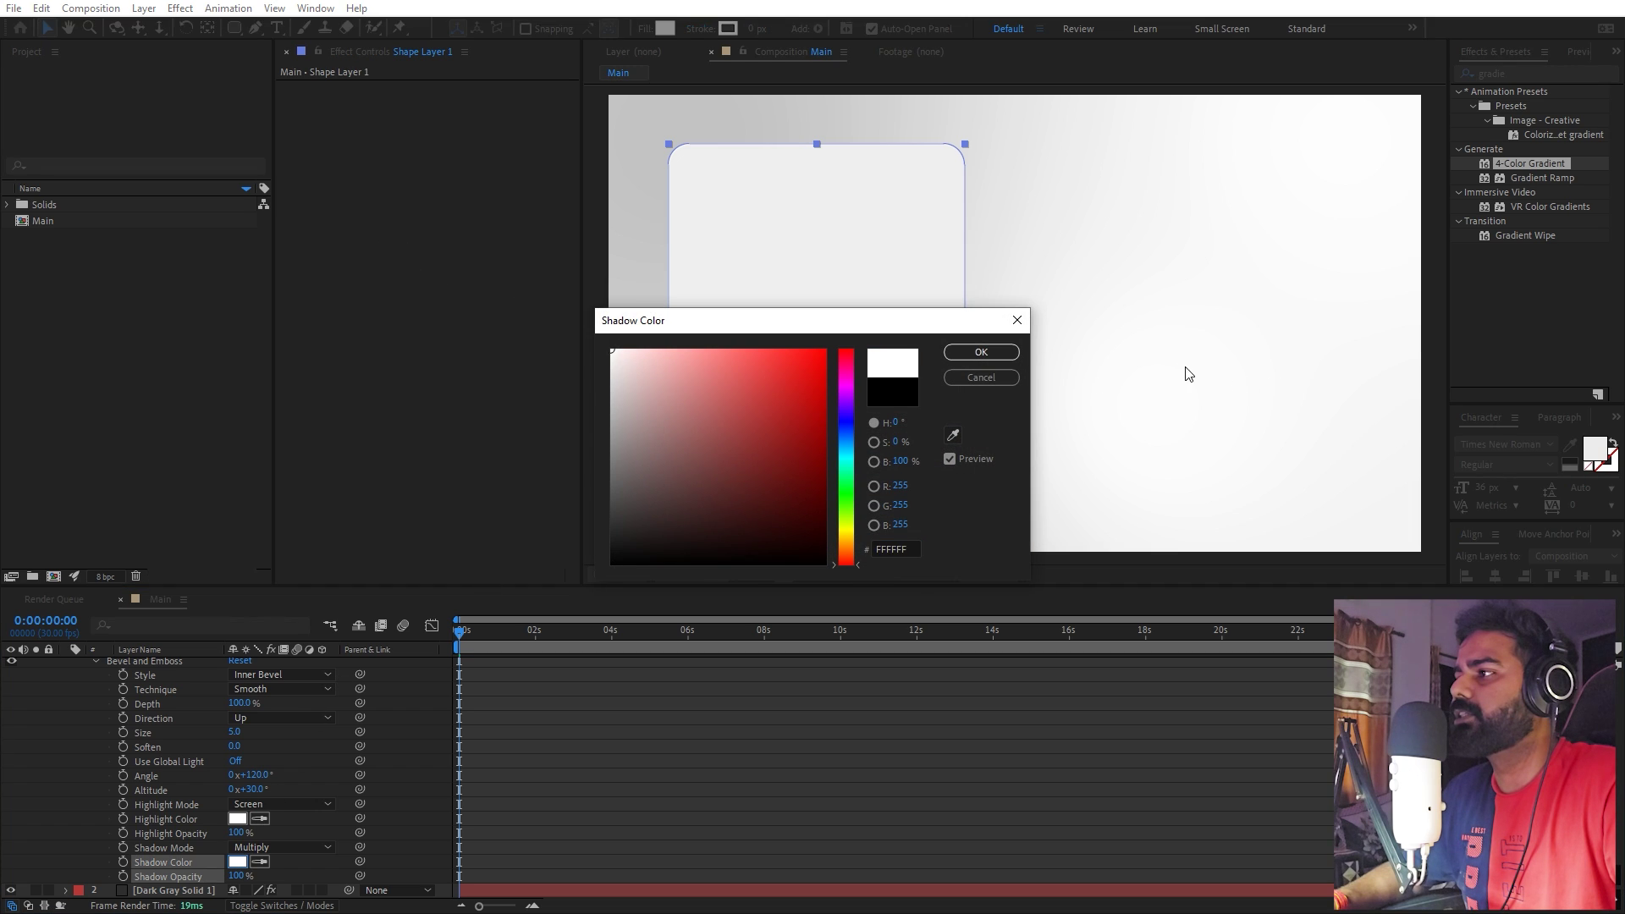
{"action": "left_click", "coordinate": [981, 352]}
{"action": "left_click", "coordinate": [285, 849]}
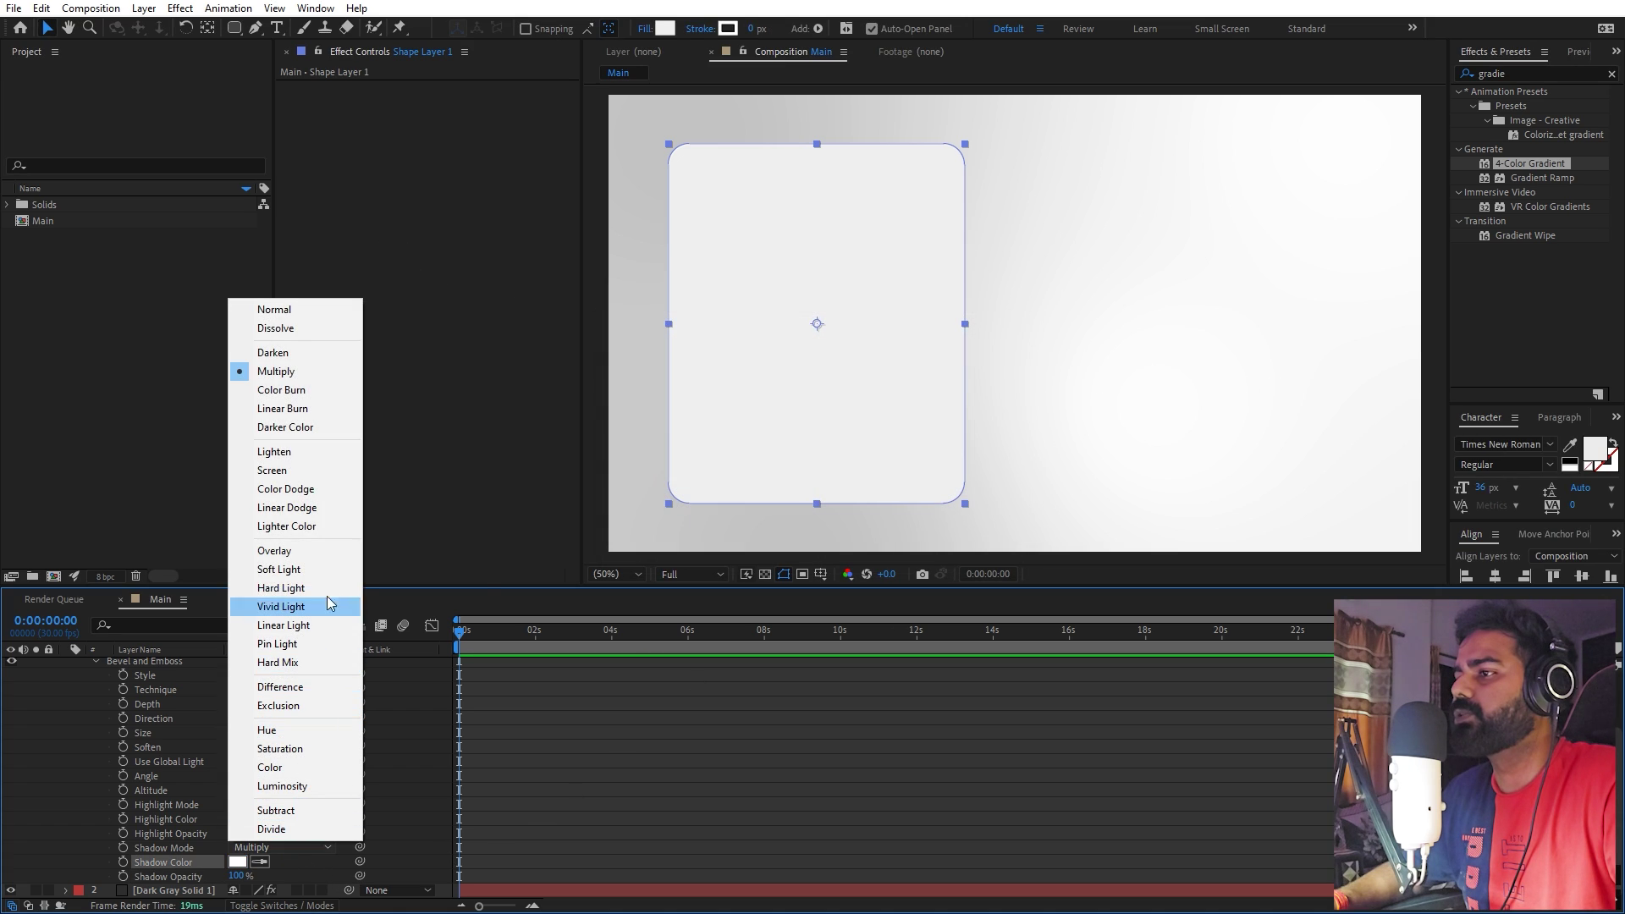
{"action": "left_click", "coordinate": [303, 472]}
- Try a bevel size of 13 with slightly softened edges
{"action": "left_click", "coordinate": [708, 780]}
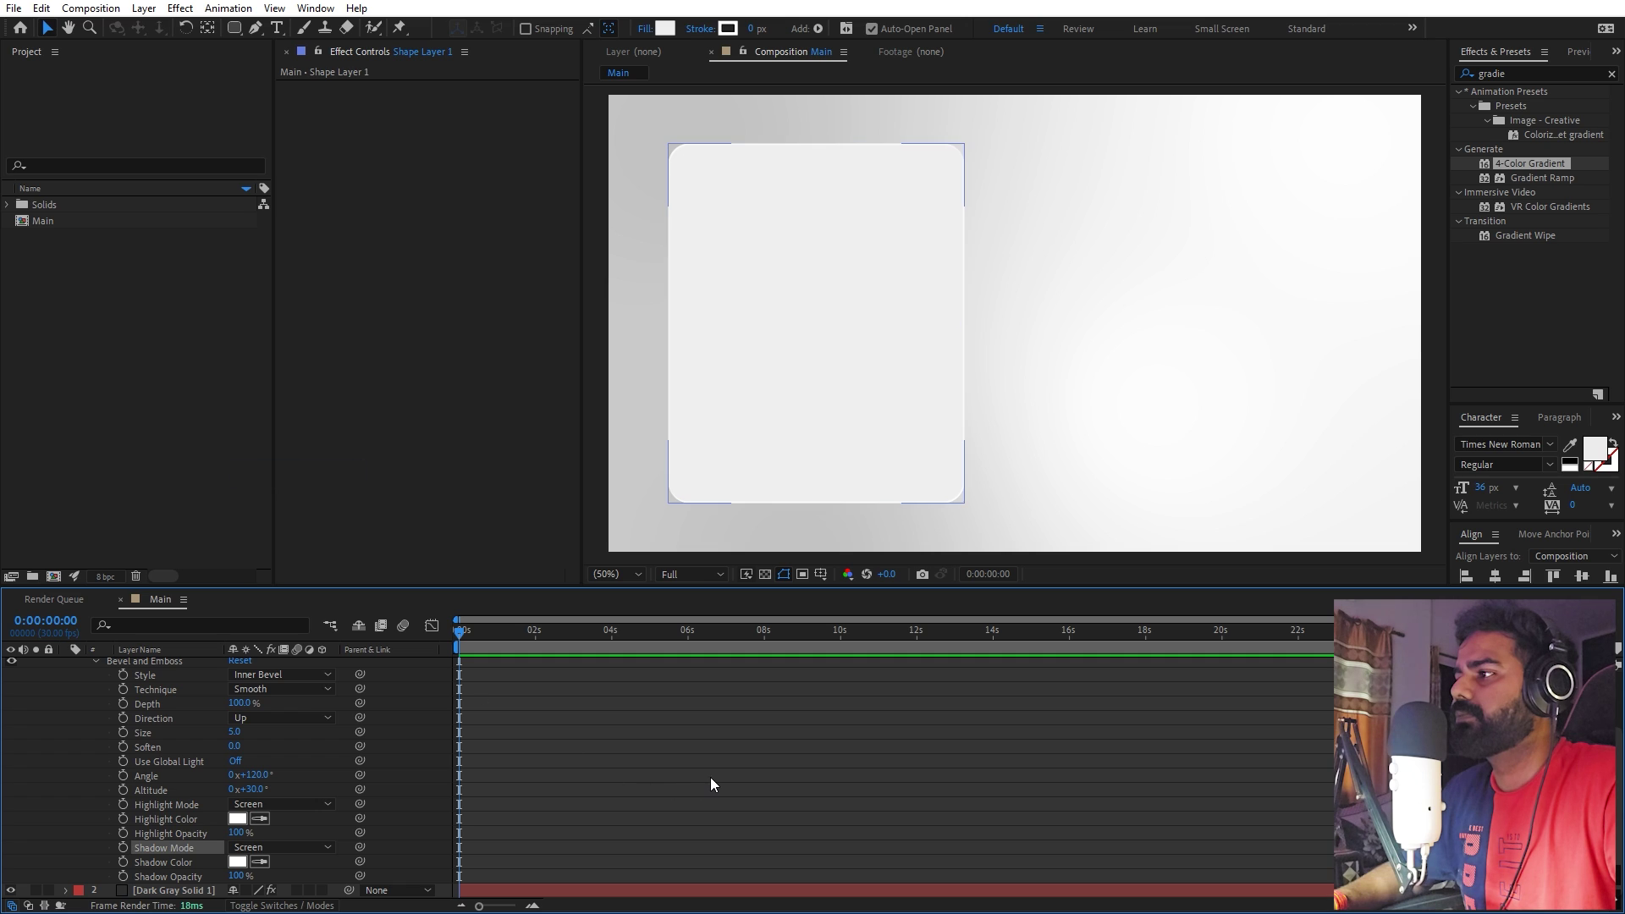
{"action": "left_click", "coordinate": [1088, 332]}
{"action": "scroll", "coordinate": [980, 225], "scroll_direction": "up", "scroll_amount": 2}
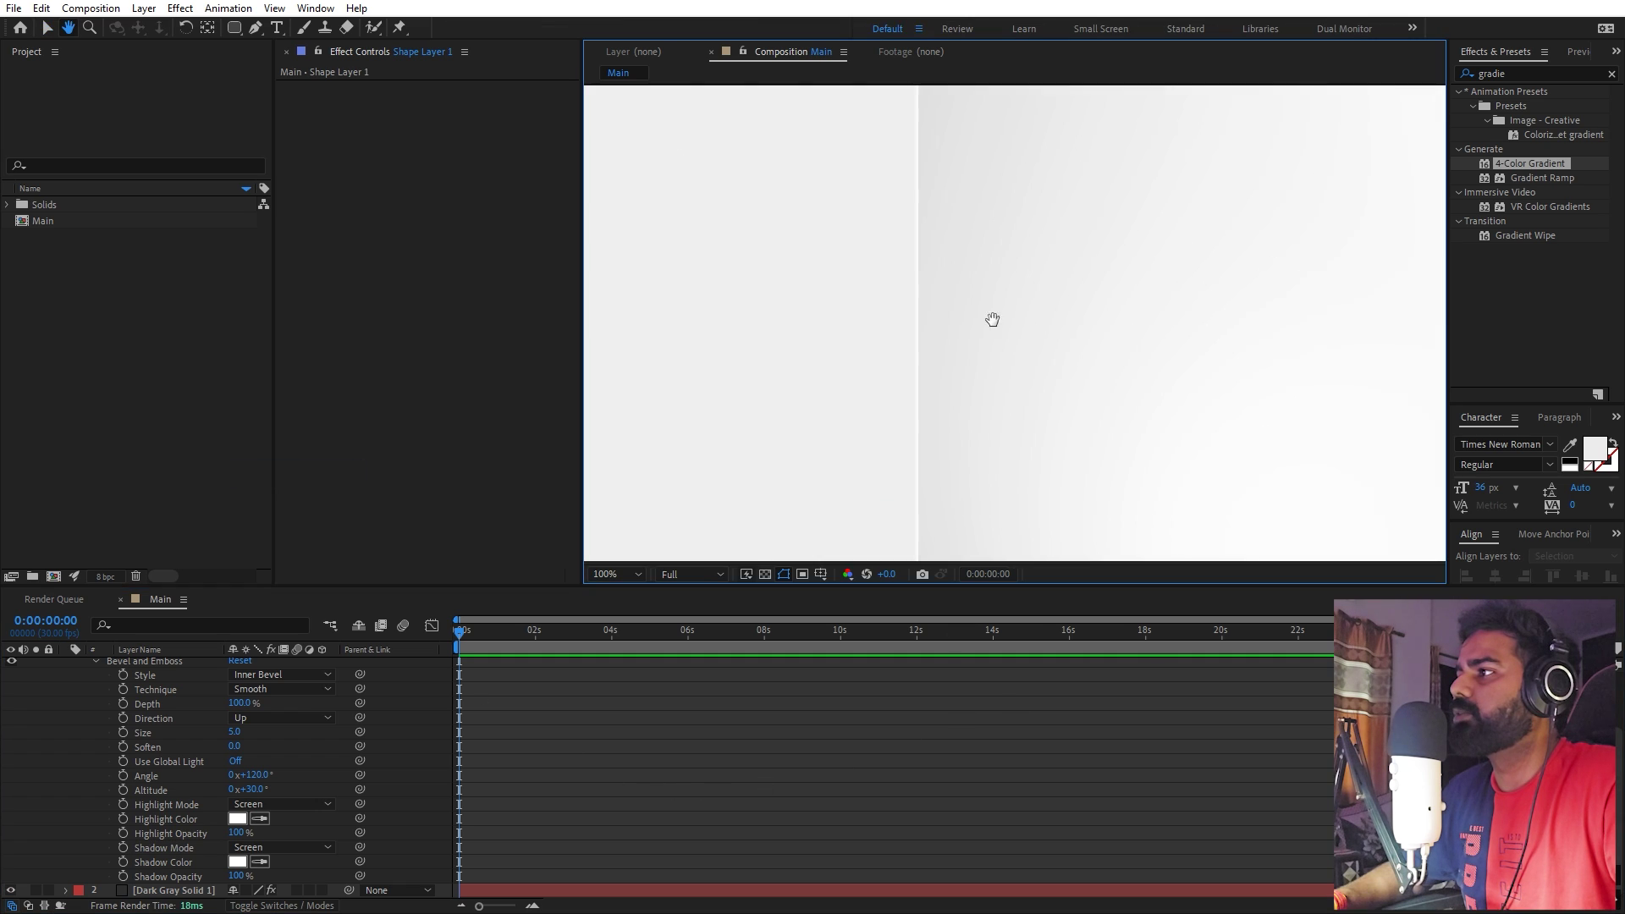
{"action": "scroll", "coordinate": [929, 288], "scroll_direction": "up", "scroll_amount": 2}
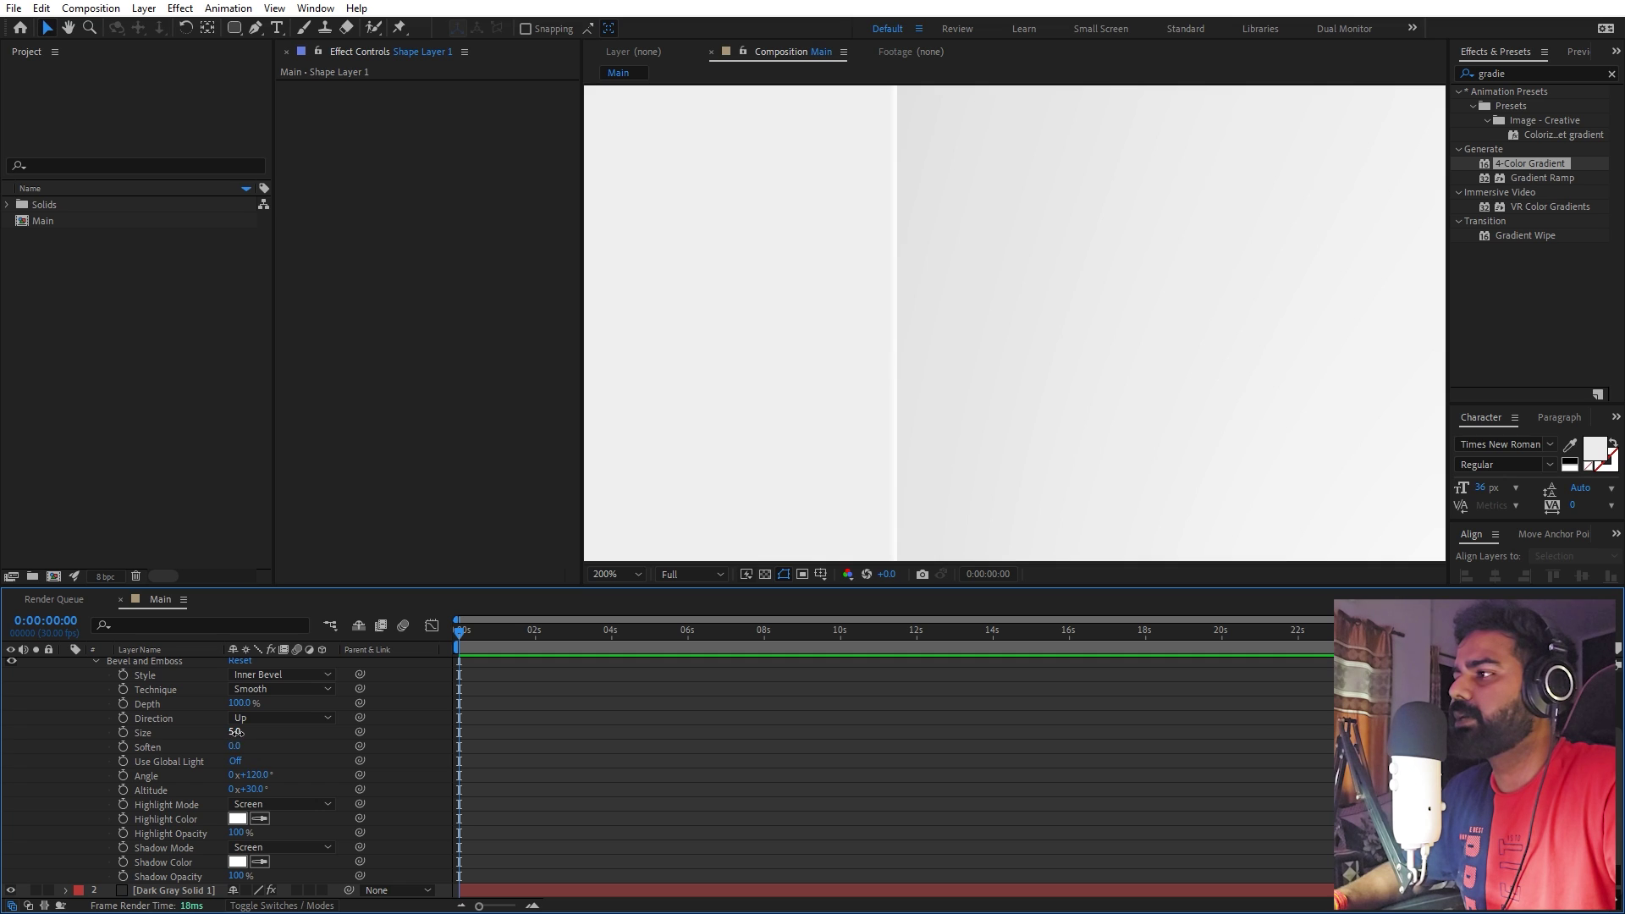
{"action": "left_click_drag", "start_coordinate": [237, 733], "coordinate": [248, 732]}
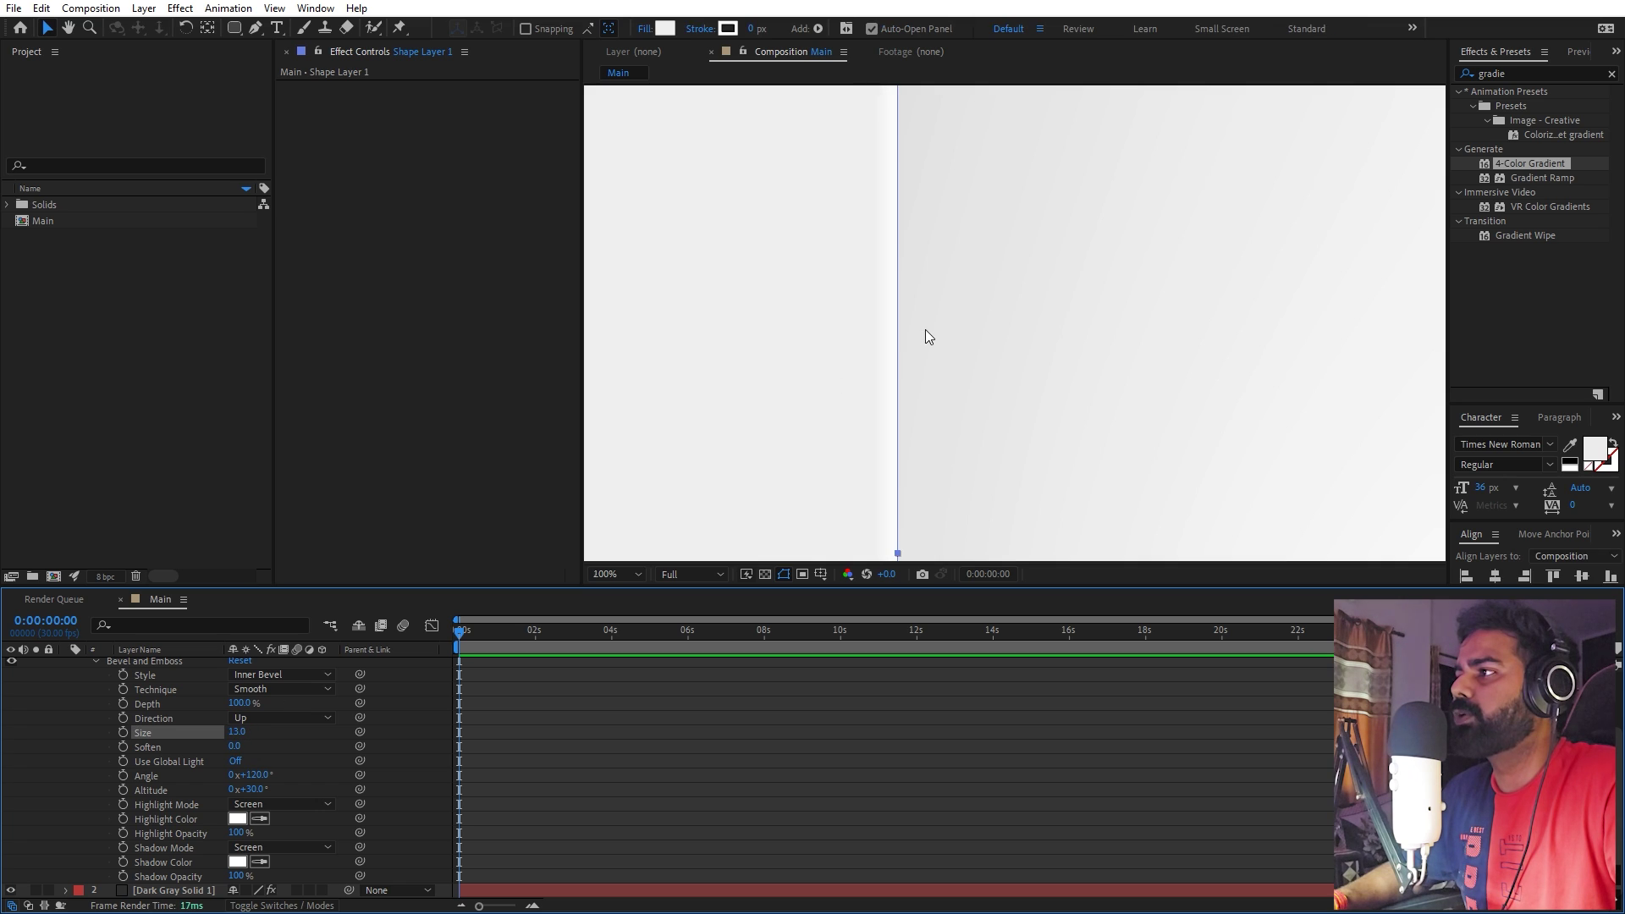
{"action": "scroll", "coordinate": [926, 333], "scroll_direction": "down", "scroll_amount": 4}
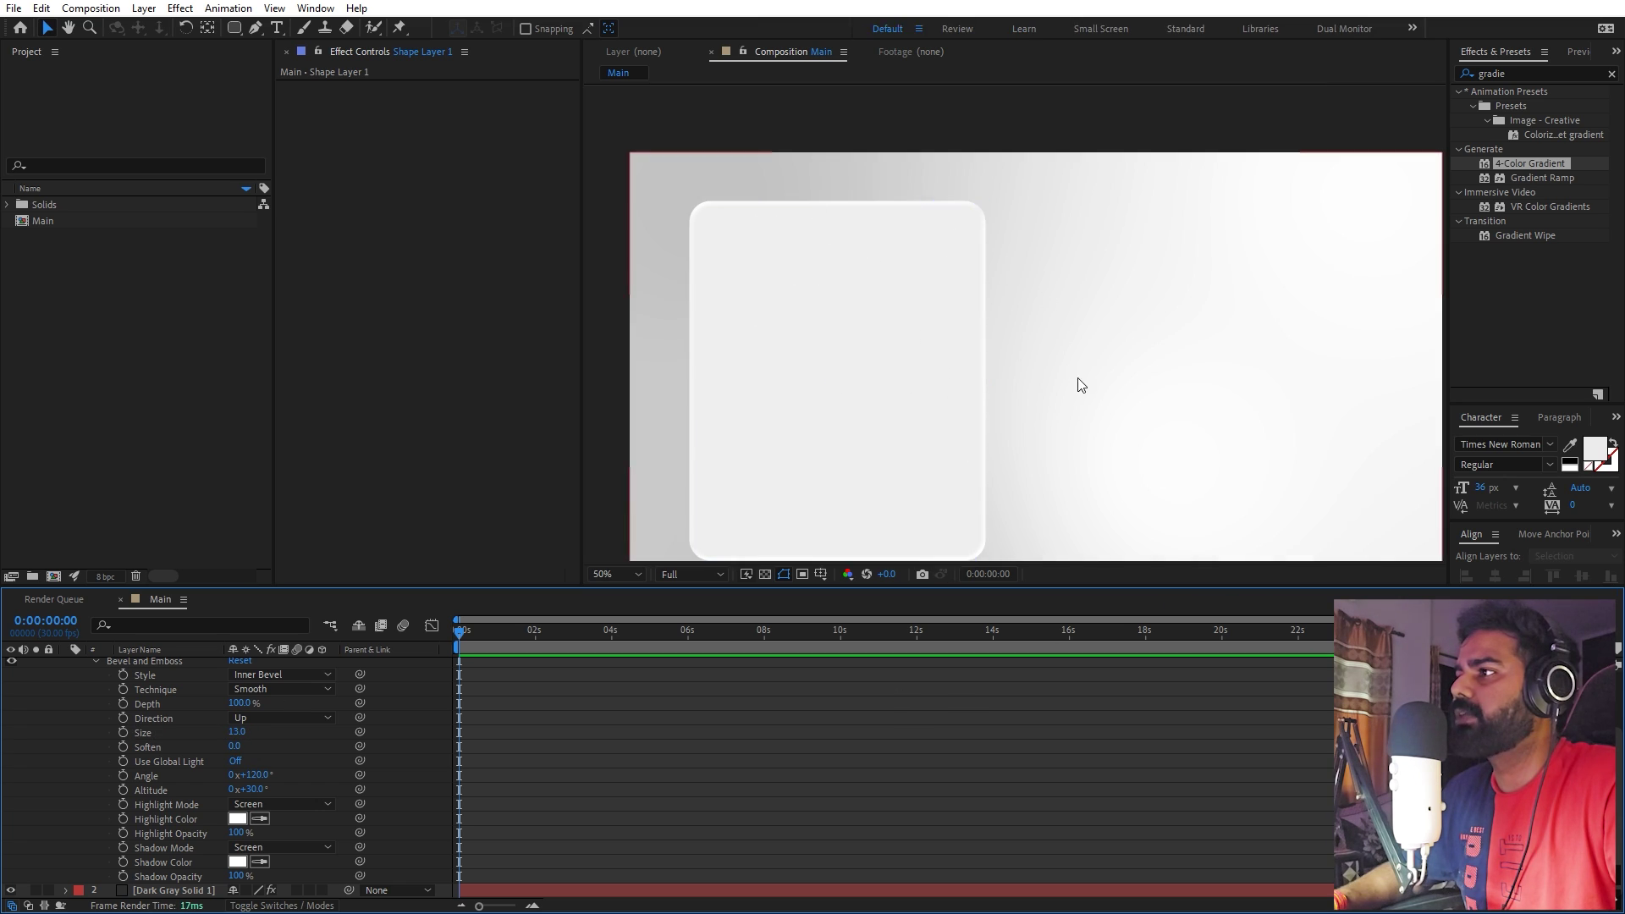
{"action": "scroll", "coordinate": [1045, 352], "scroll_direction": "up", "scroll_amount": 4}
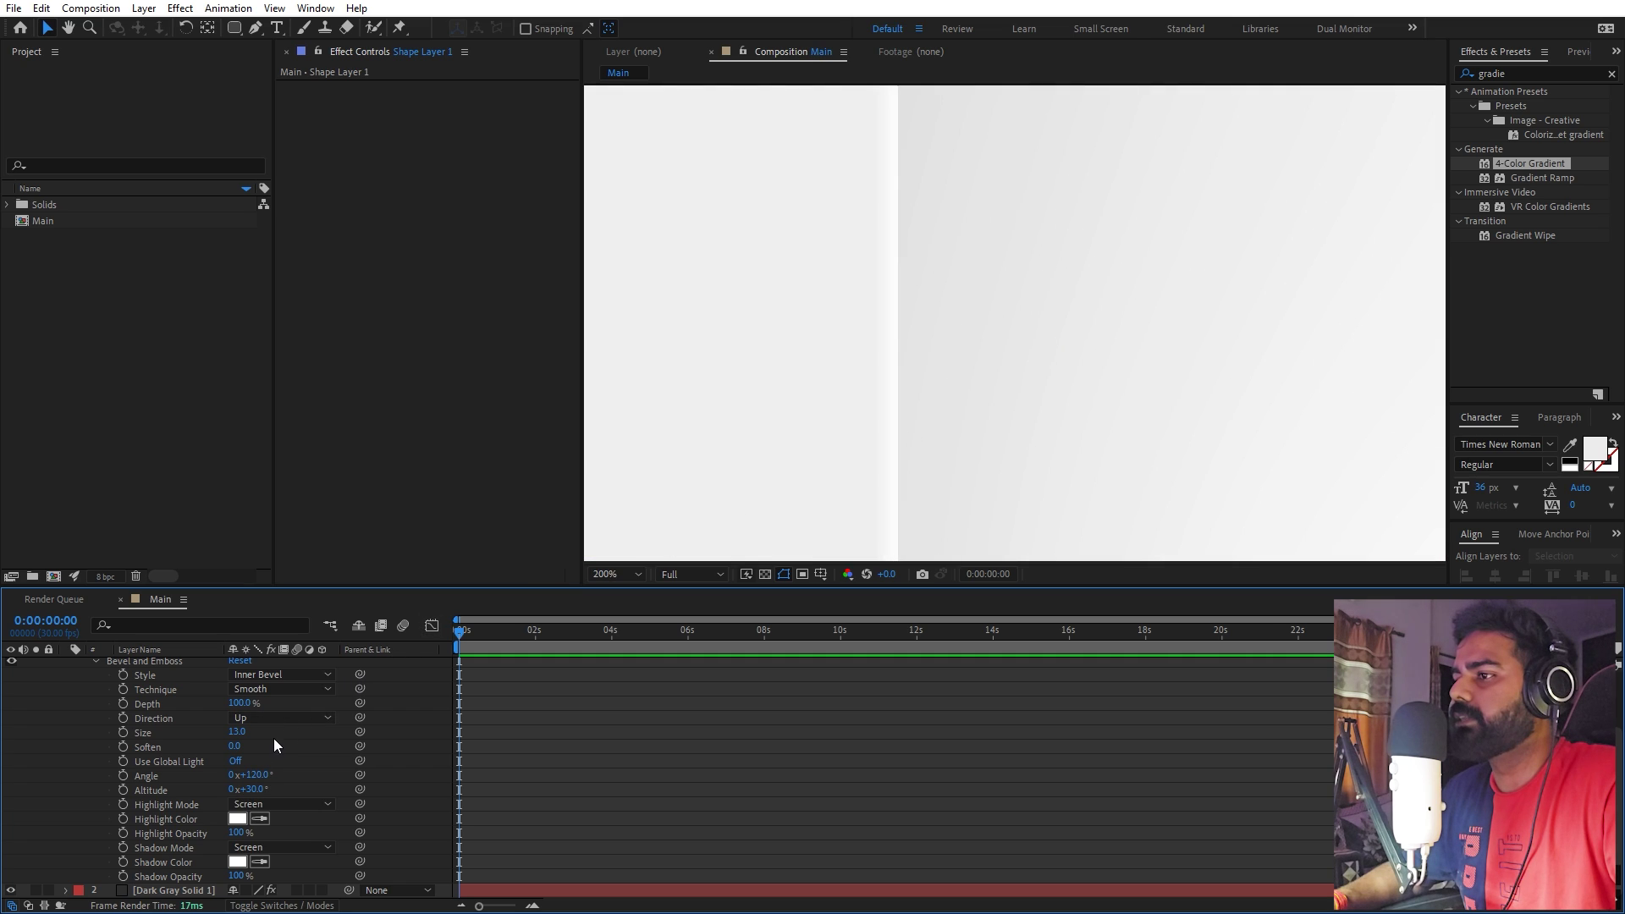
{"action": "mouse_move", "coordinate": [237, 748]}
{"action": "left_mouse_down"}
{"action": "mouse_move", "coordinate": [261, 748]}
{"action": "mouse_move", "coordinate": [97, 738]}
{"action": "left_mouse_up"}
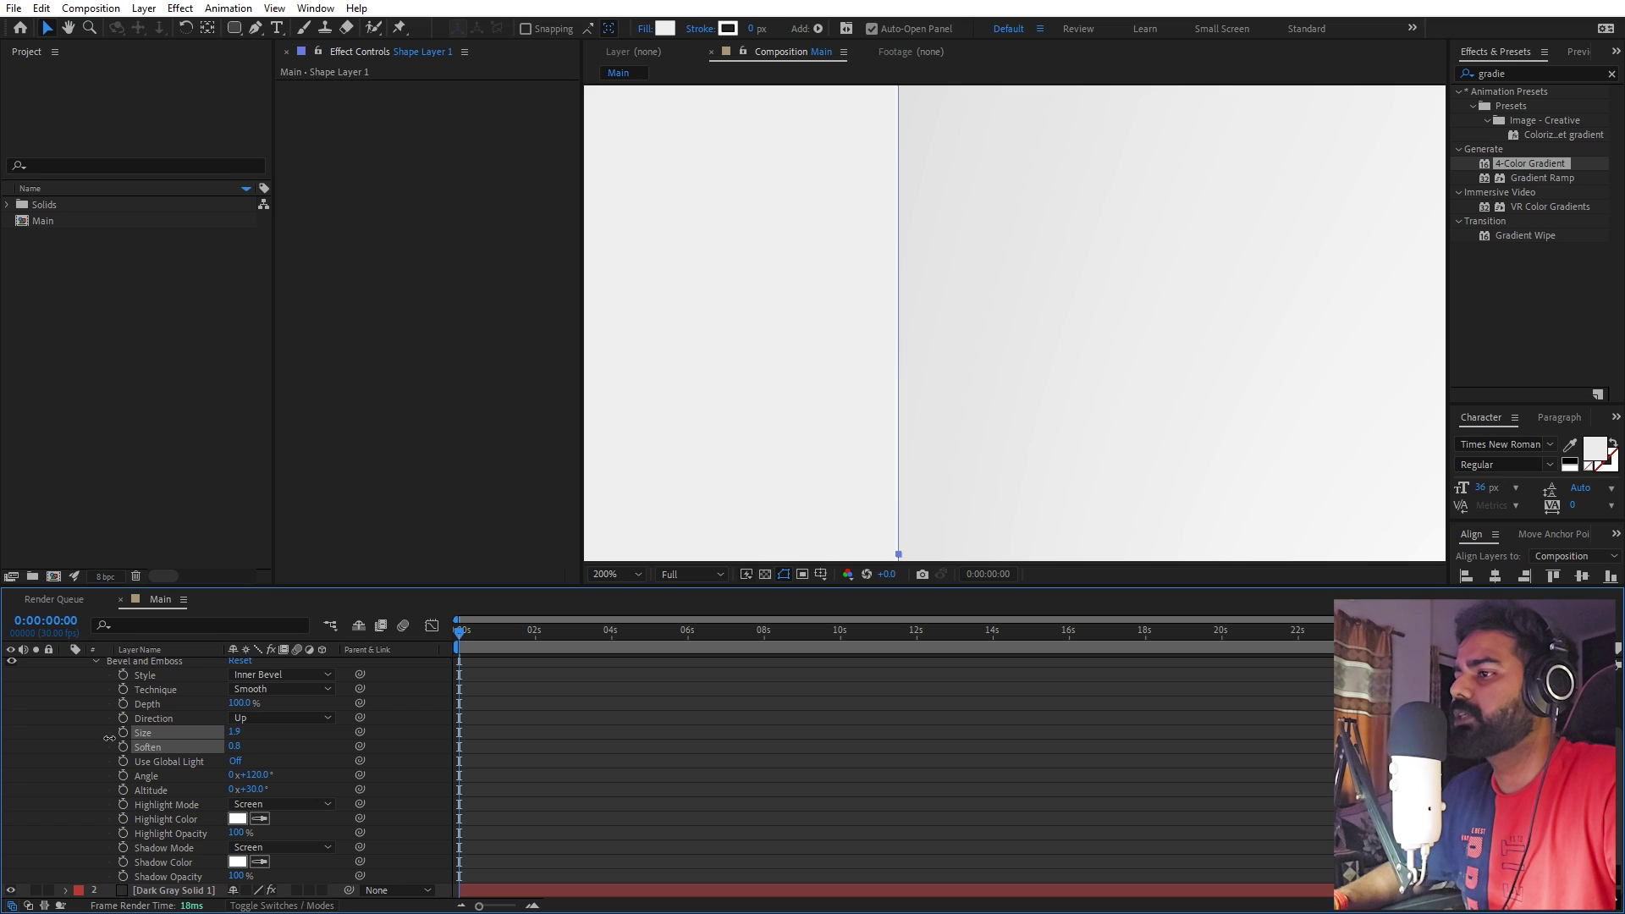
- Settle the bevel at Size 6.1 and Soften 1.2, then collapse the layer
{"action": "left_click", "coordinate": [964, 669]}
{"action": "scroll", "coordinate": [1105, 358], "scroll_direction": "down", "scroll_amount": 4}
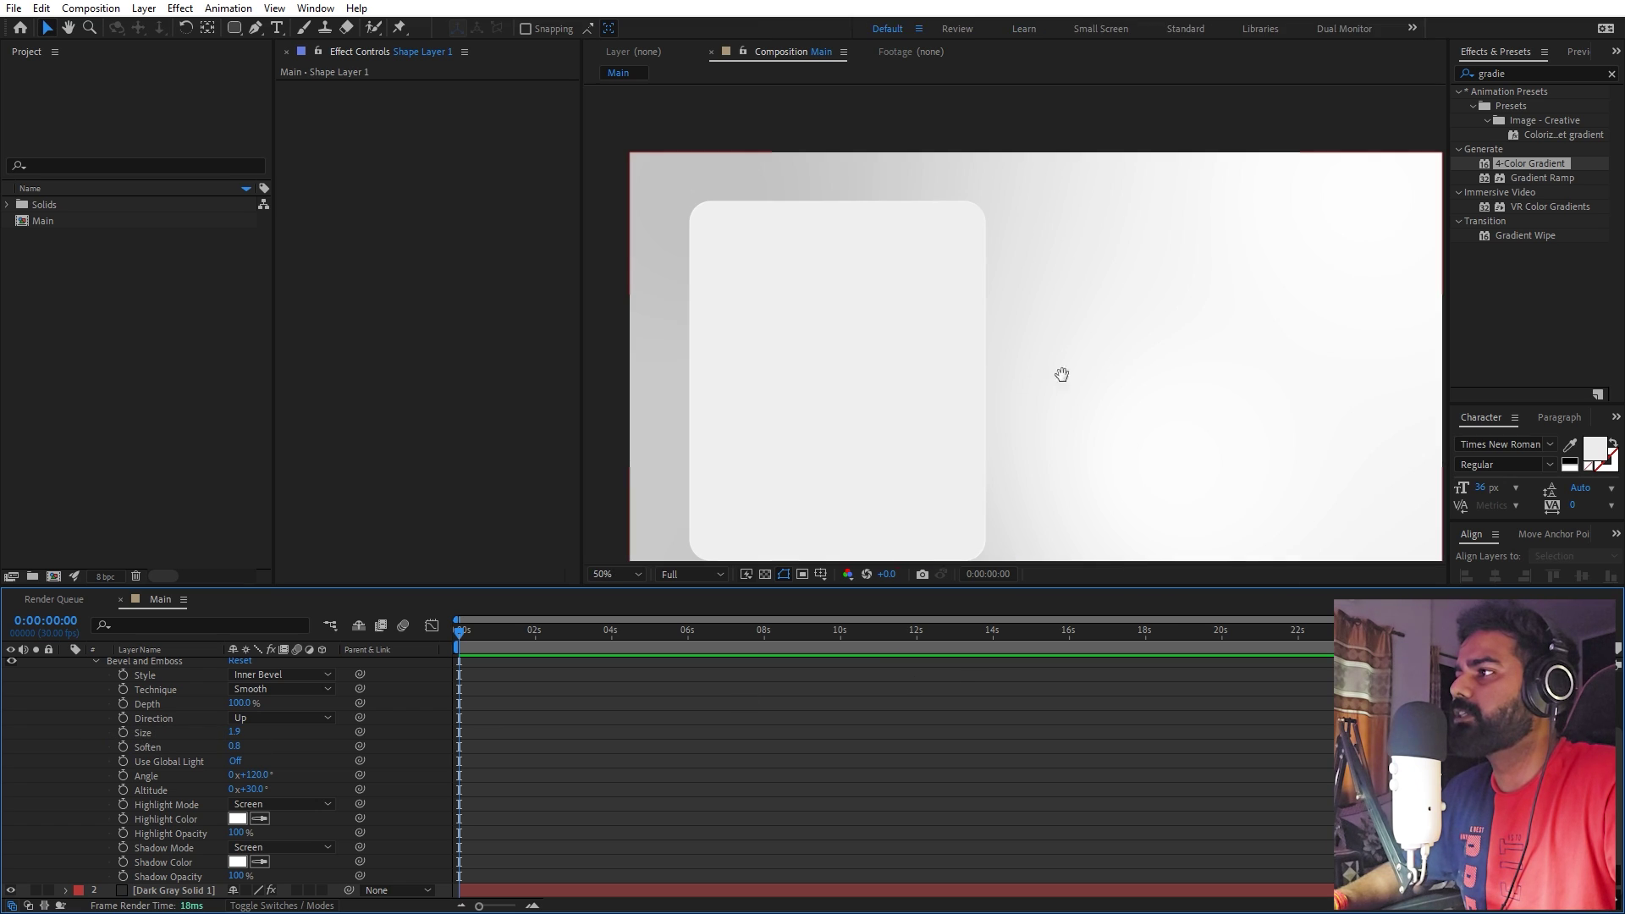
{"action": "left_click_drag", "start_coordinate": [1063, 374], "coordinate": [990, 246]}
{"action": "left_click_drag", "start_coordinate": [237, 747], "coordinate": [254, 743]}
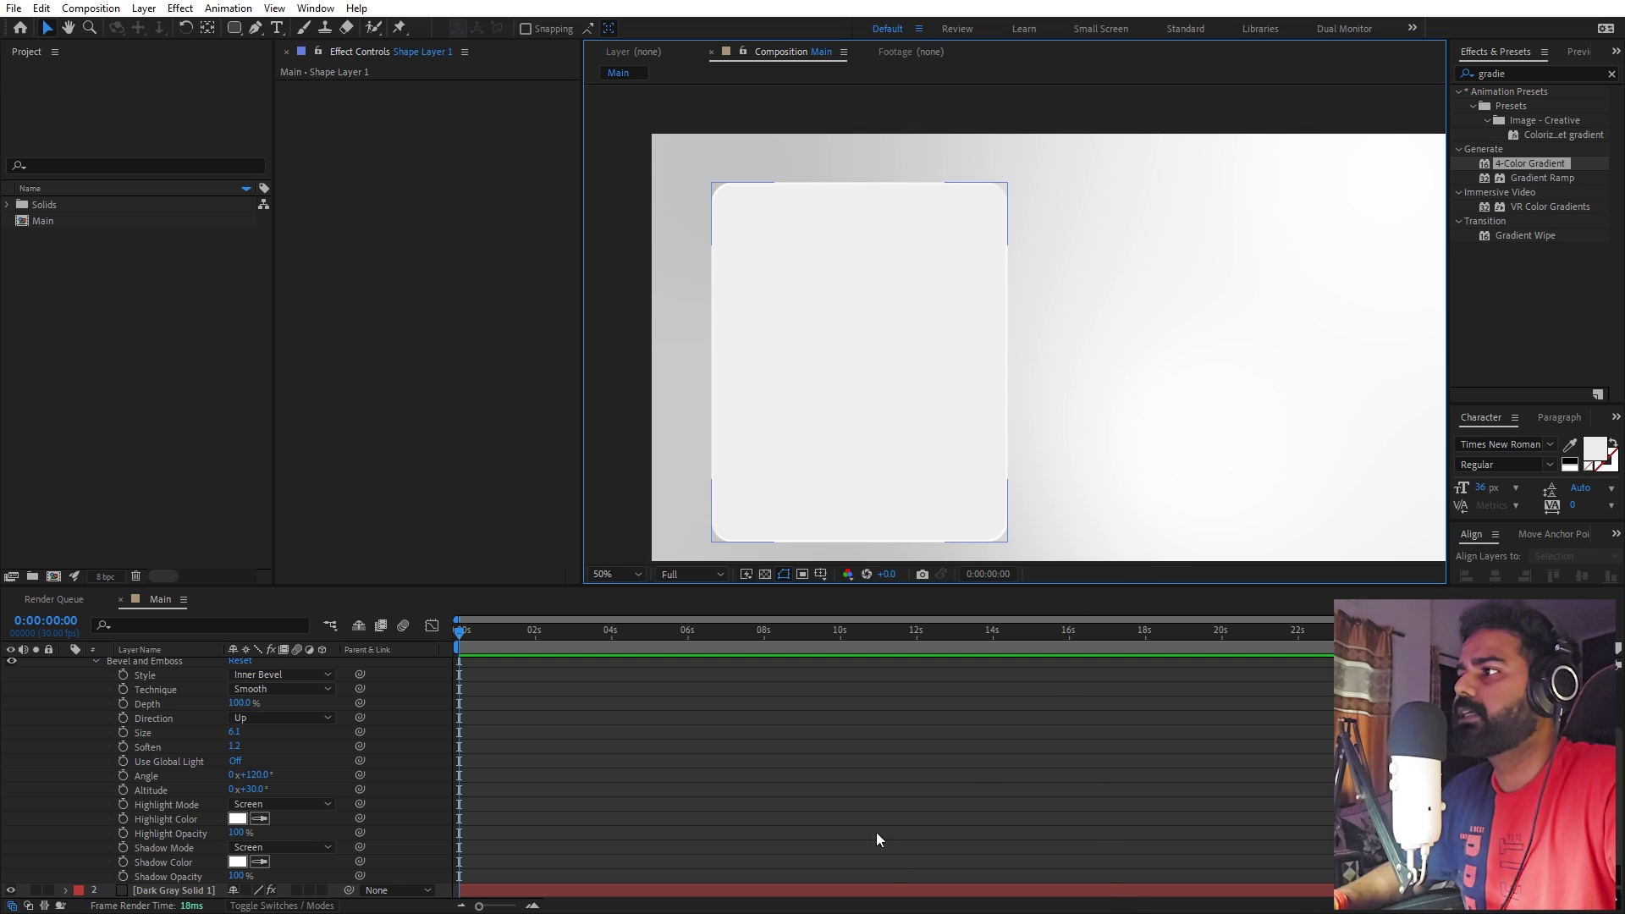
{"action": "scroll", "coordinate": [178, 749], "scroll_direction": "up", "scroll_amount": 2}
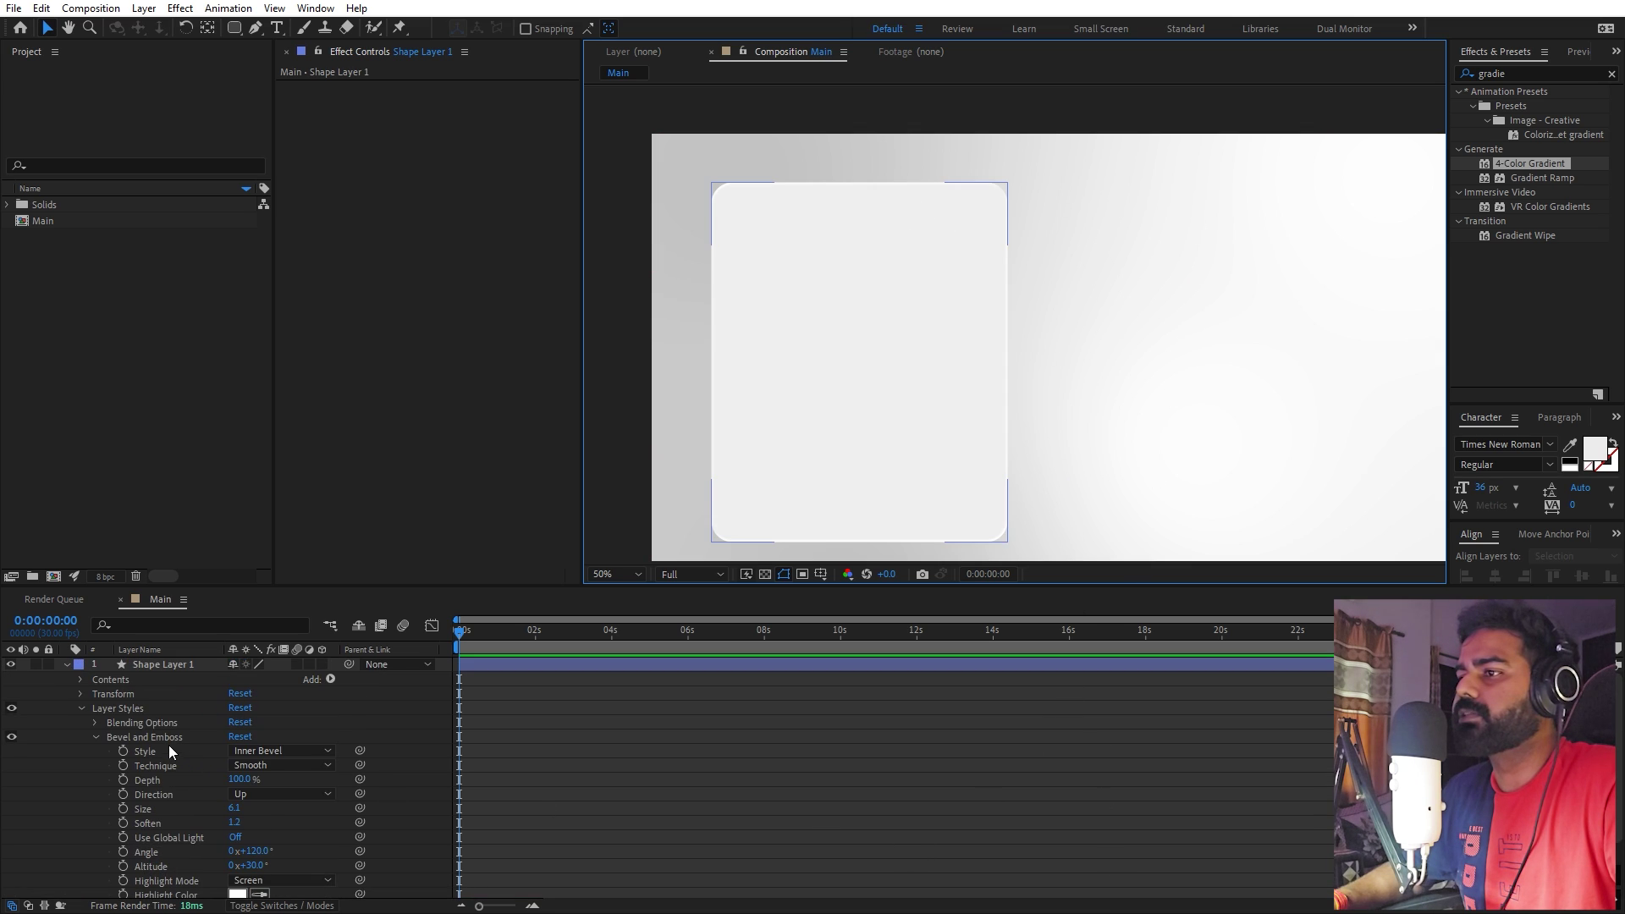
{"action": "left_click", "coordinate": [145, 664]}
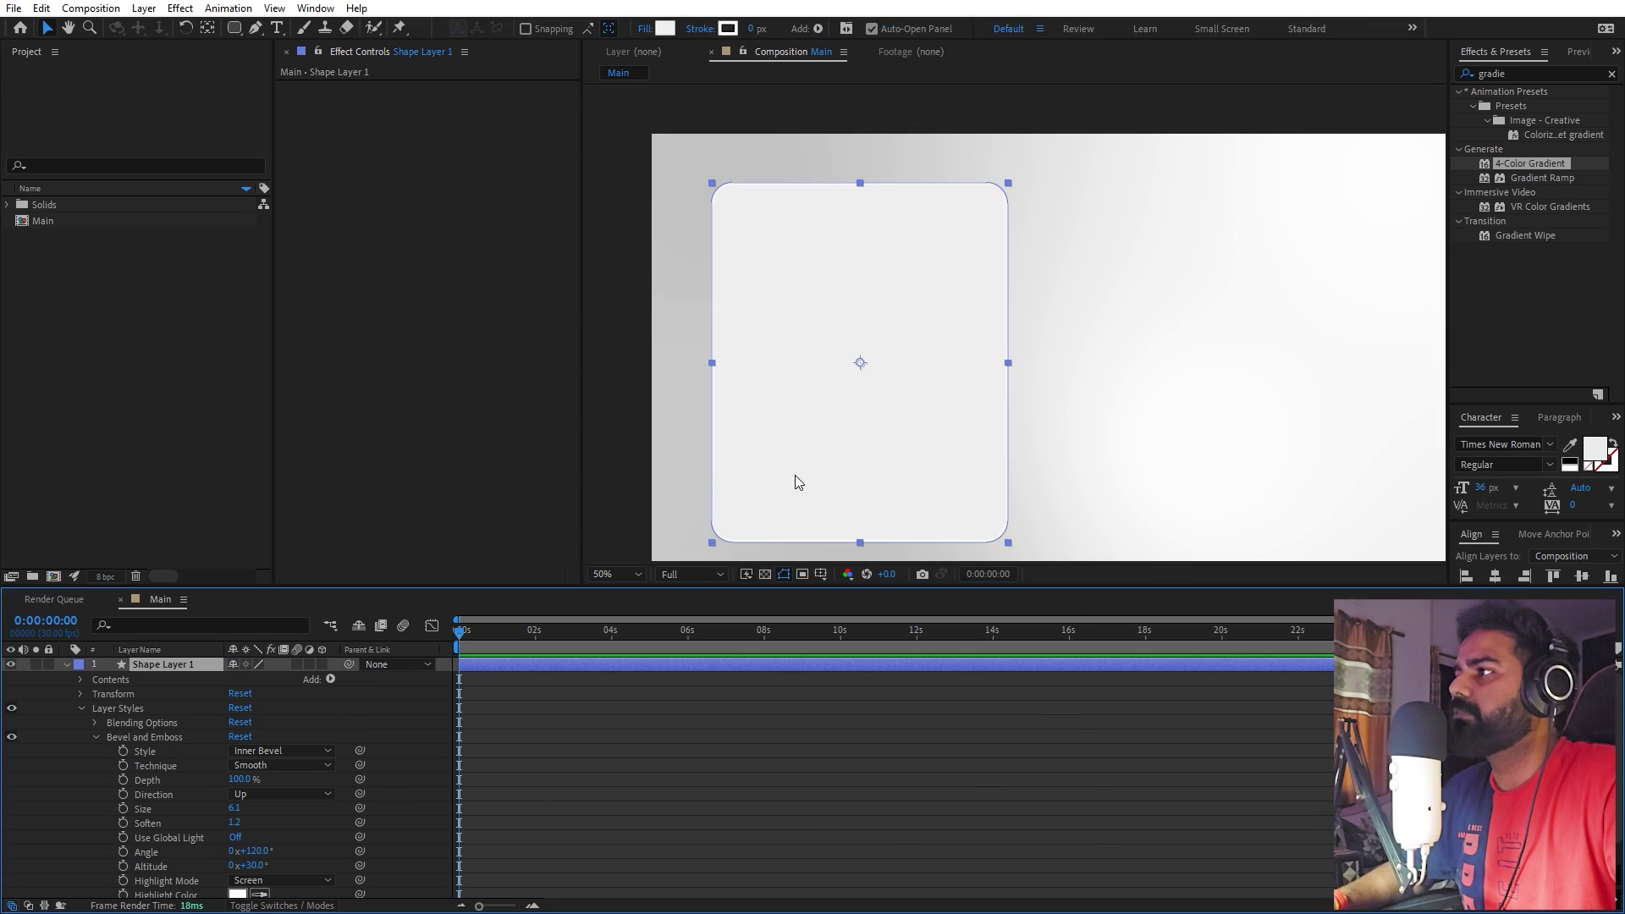
{"action": "left_click", "coordinate": [63, 664]}
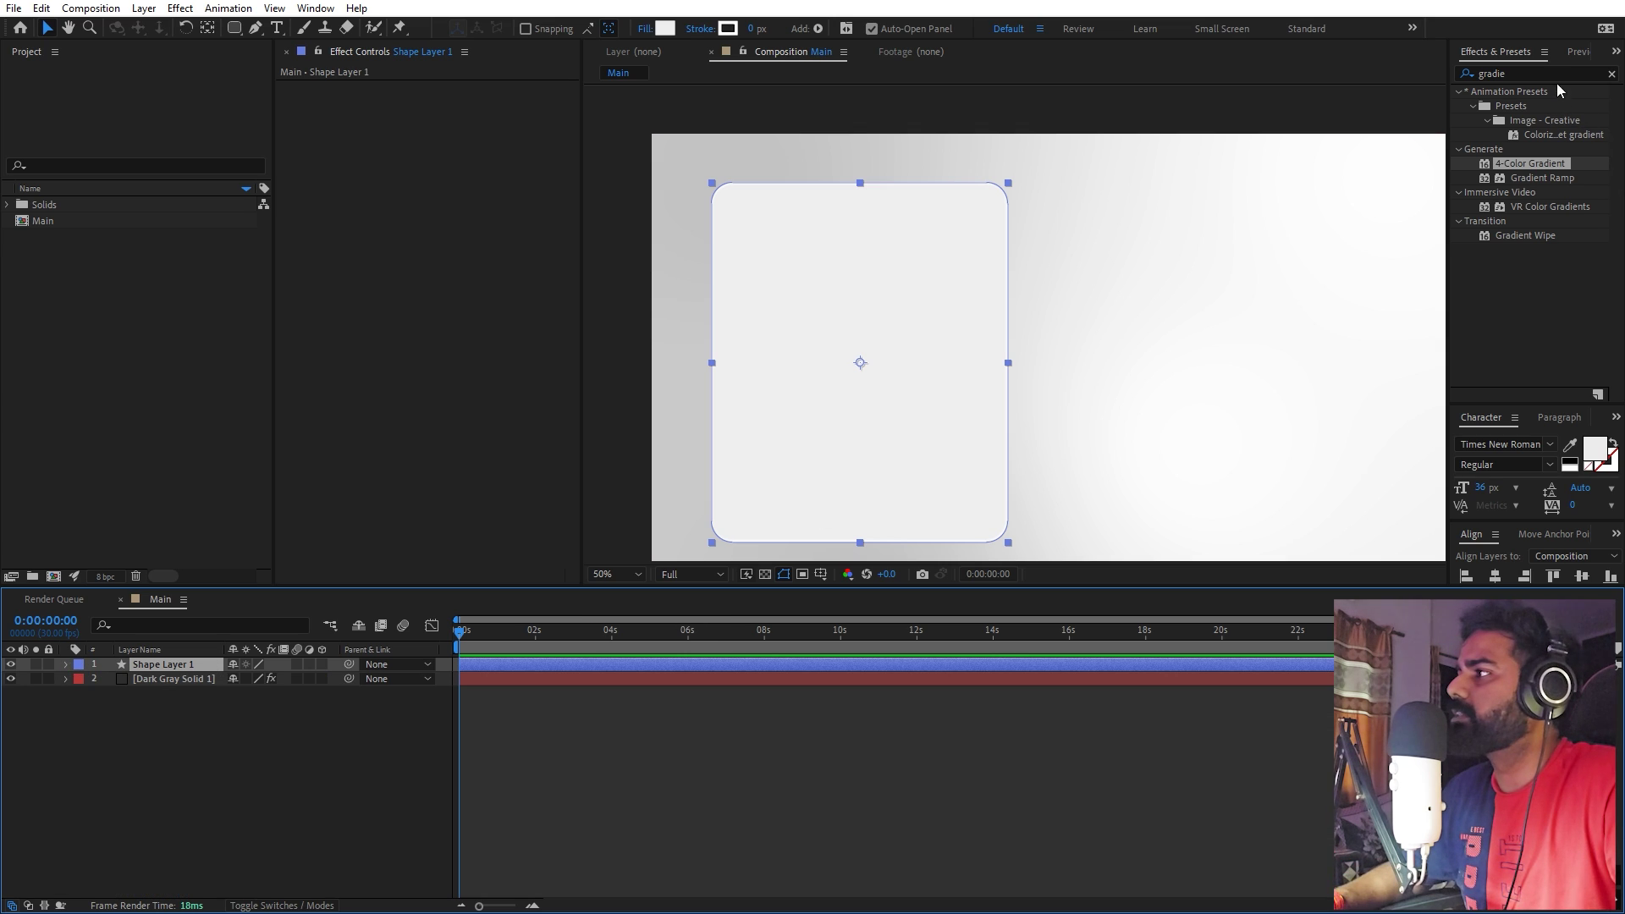
- Apply a Drop Shadow effect to the card
{"action": "key", "text": "ctrl+5"}
{"action": "type", "text": "drop s"}
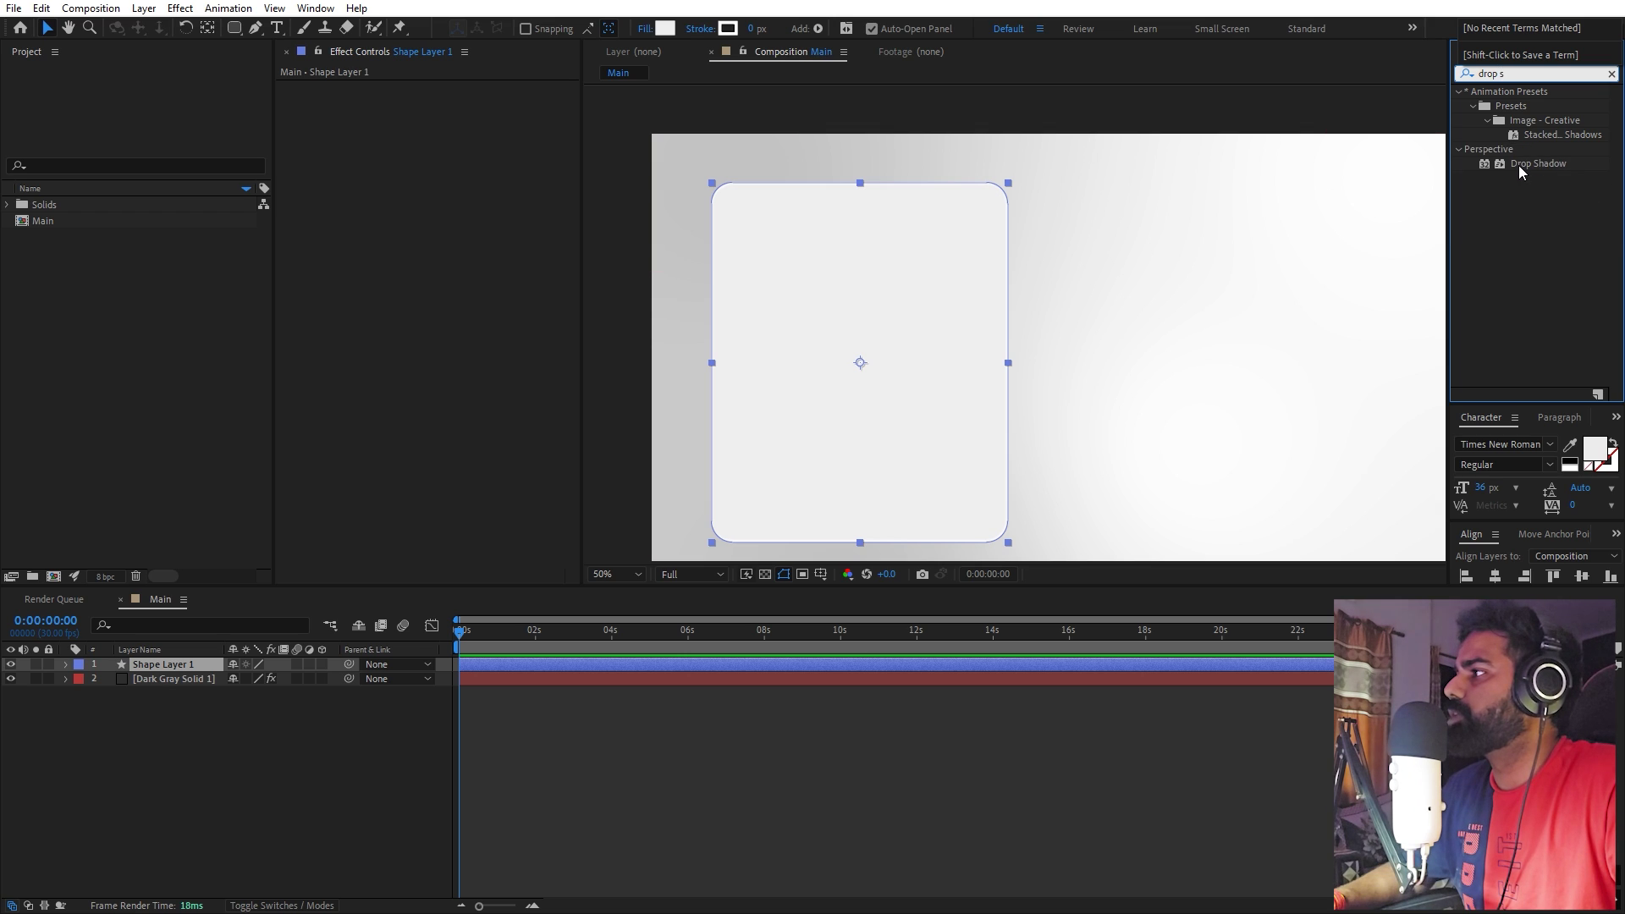
{"action": "left_click_drag", "start_coordinate": [1521, 166], "coordinate": [880, 366]}
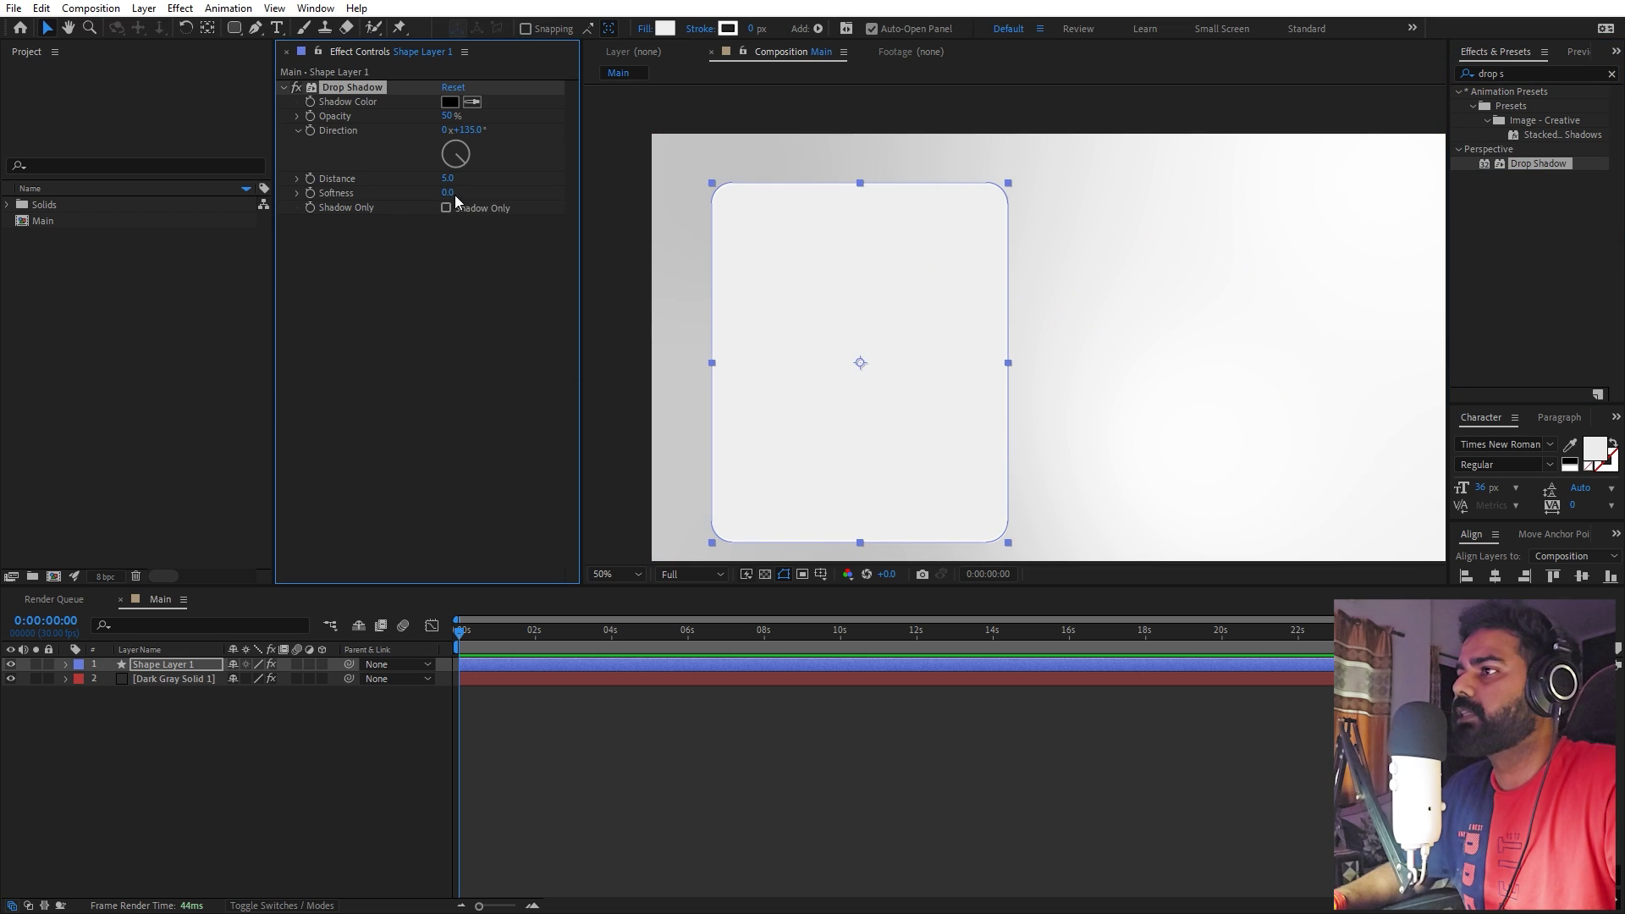
- Set the drop shadow to Distance 28, Softness 157 and Opacity 36%
{"action": "left_click_drag", "start_coordinate": [452, 179], "coordinate": [546, 209]}
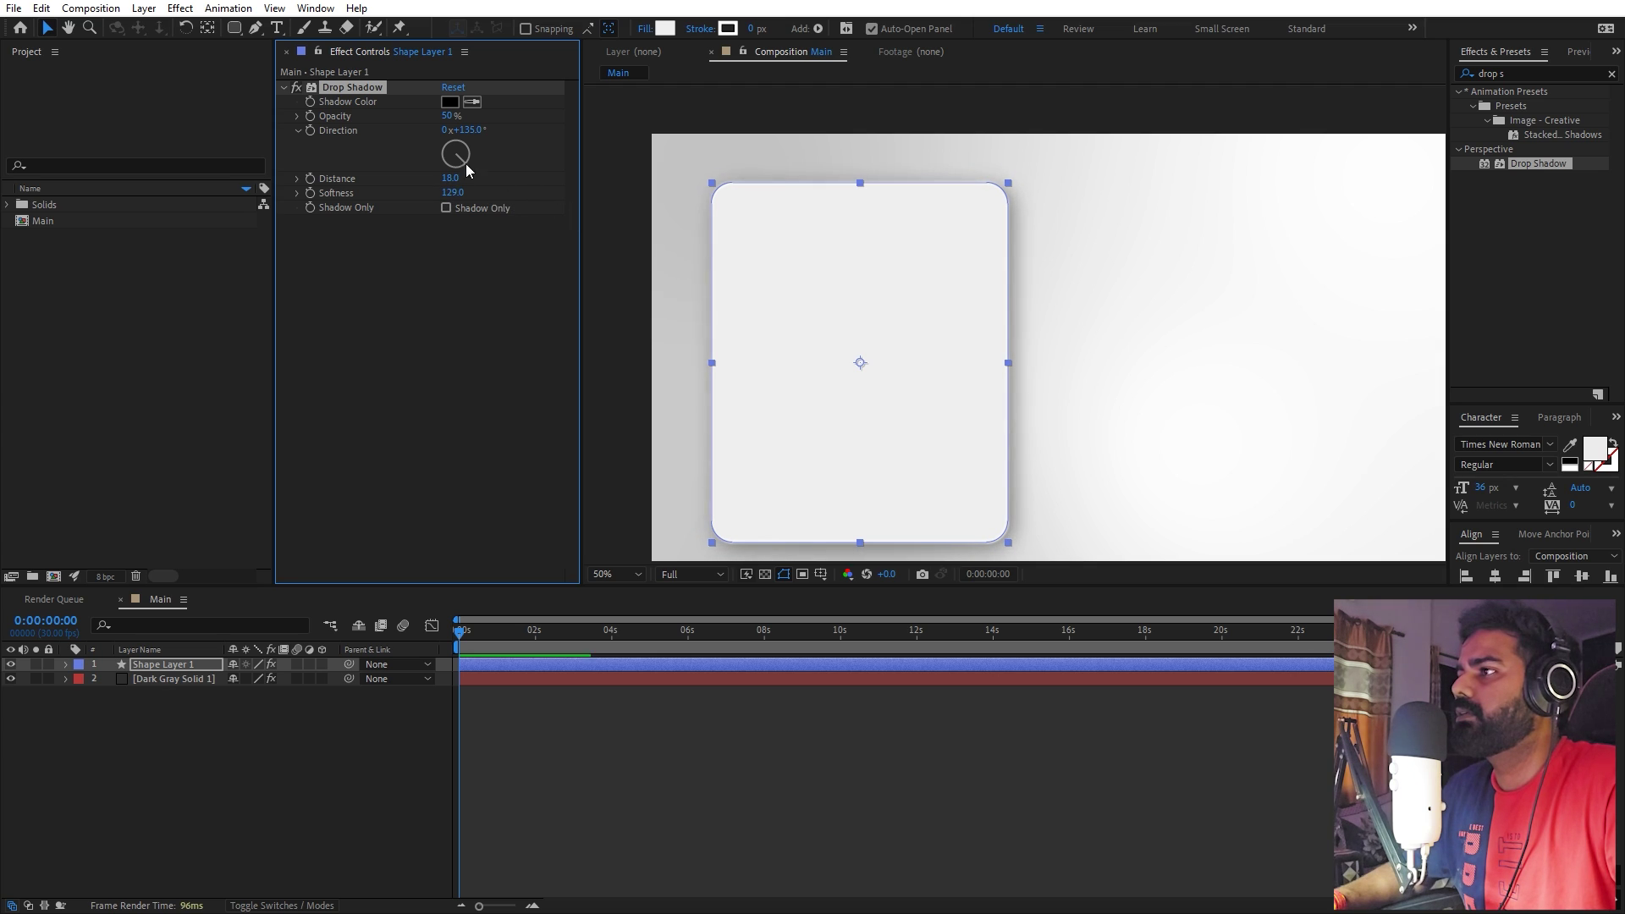
{"action": "left_click_drag", "start_coordinate": [451, 179], "coordinate": [476, 193]}
{"action": "left_click_drag", "start_coordinate": [316, 147], "coordinate": [213, 168]}
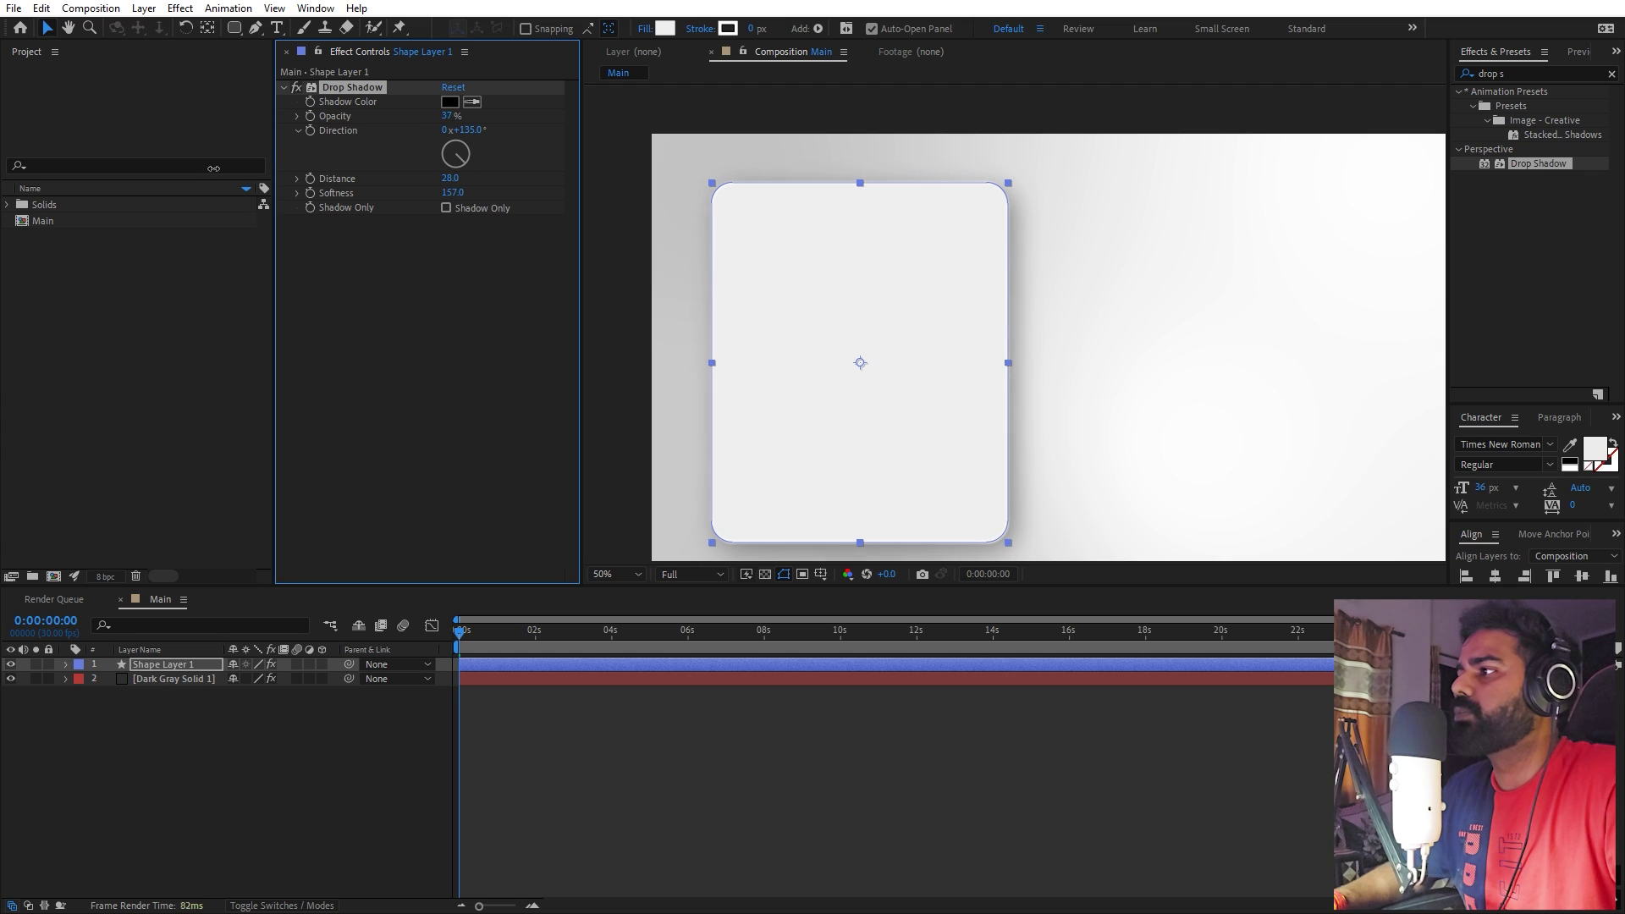
{"action": "left_click", "coordinate": [818, 720]}
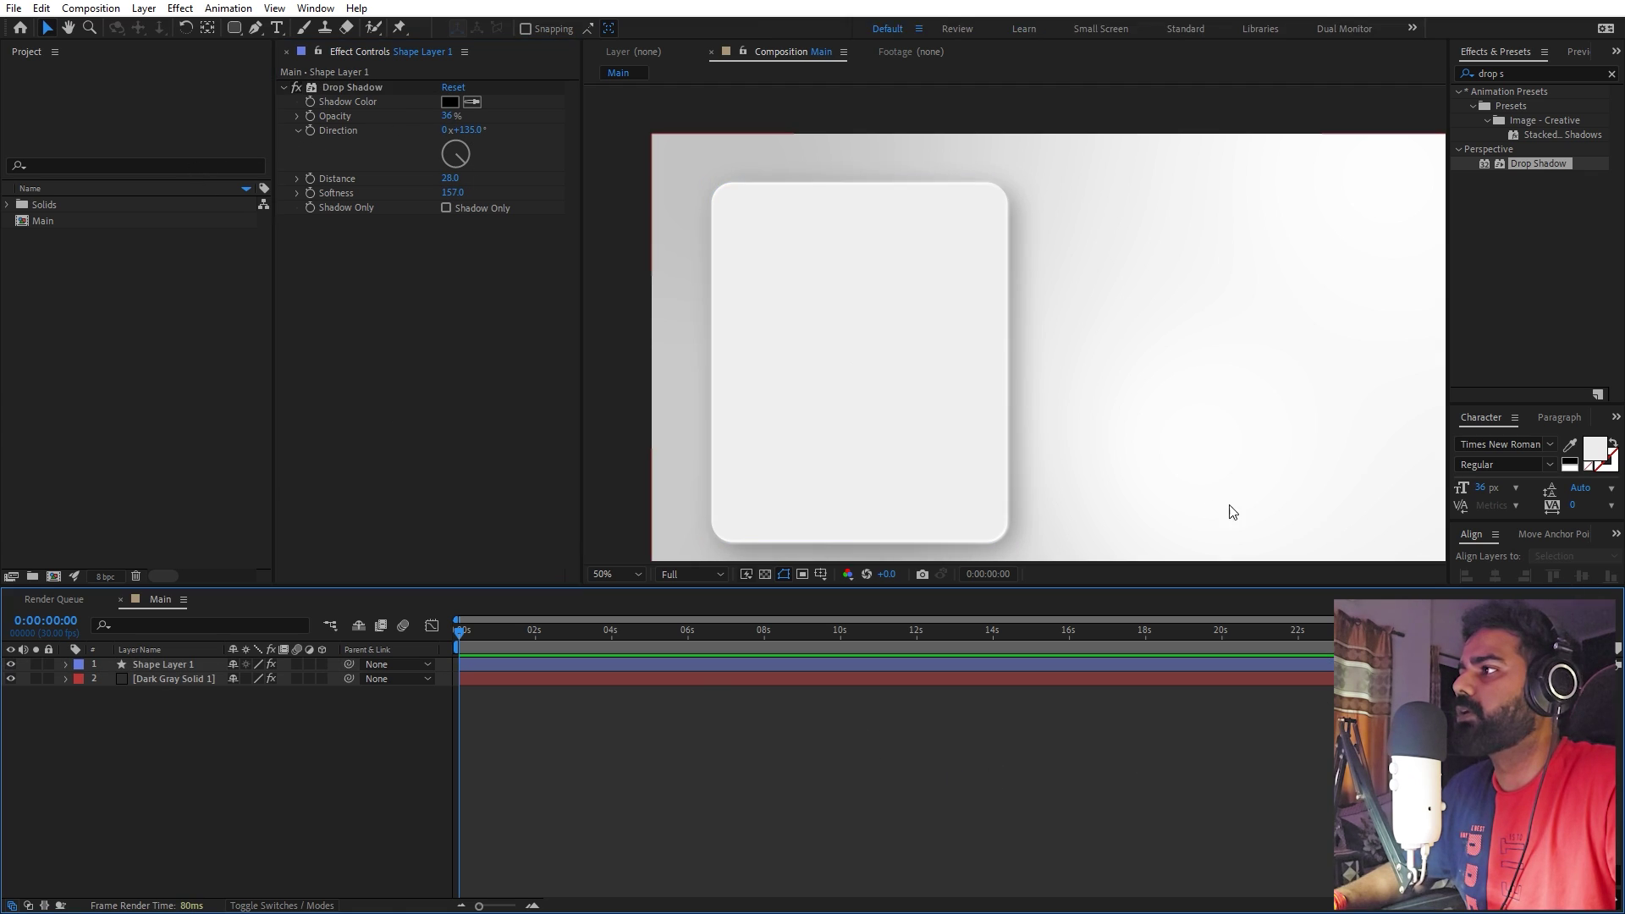
{"action": "key", "text": "shift+/"}
{"action": "left_click", "coordinate": [696, 321]}
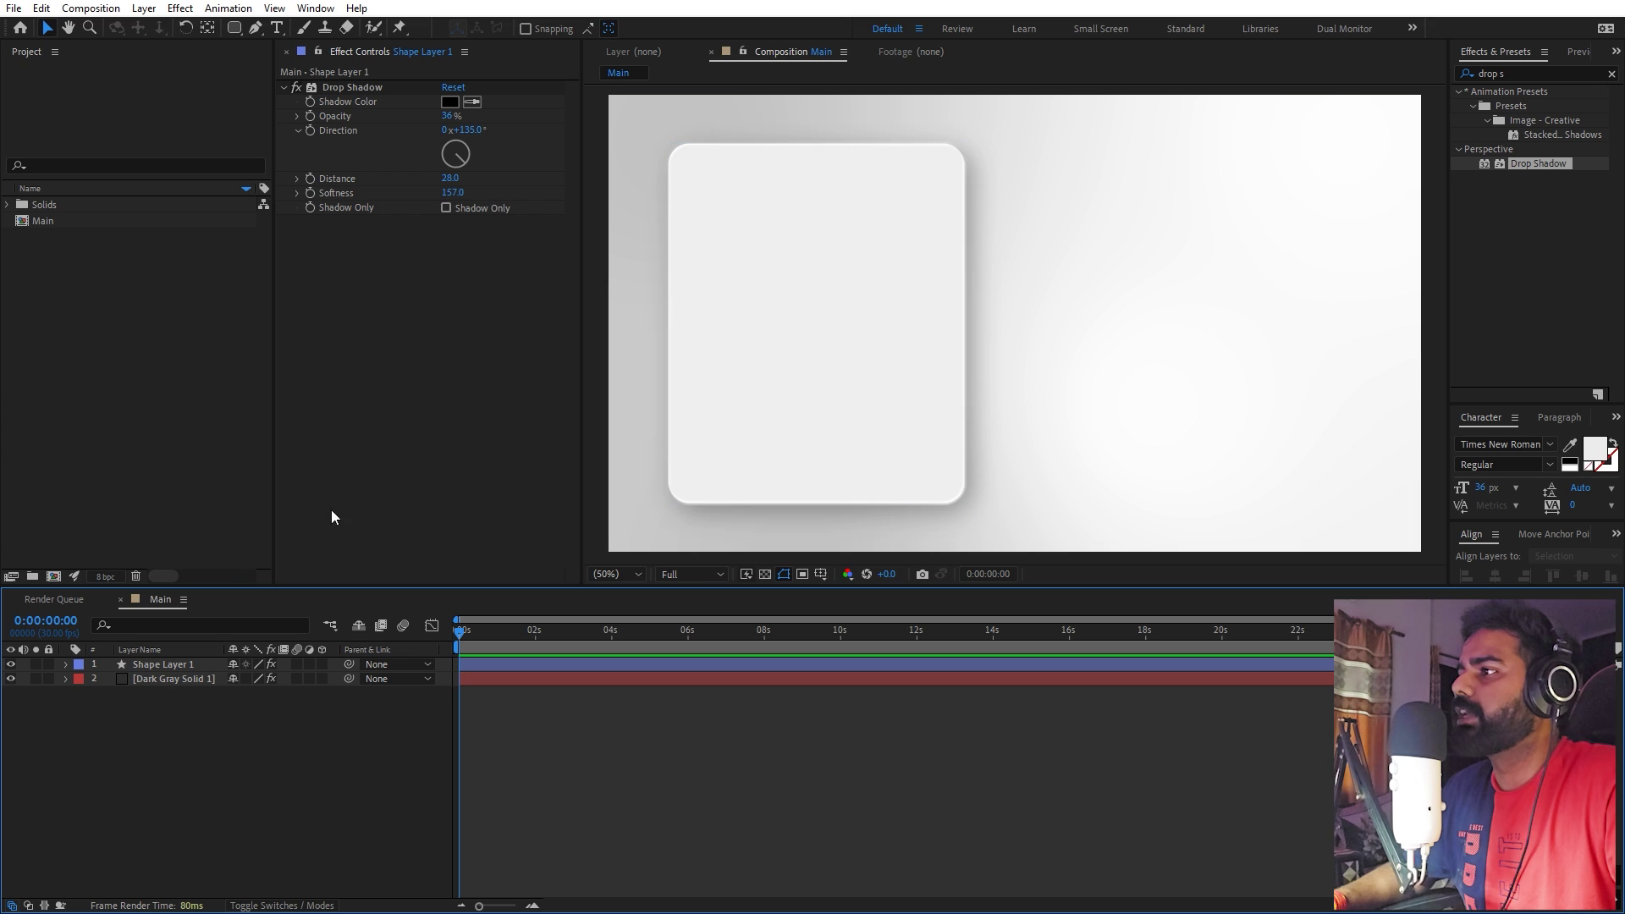
- Give the bevel a grey ABABAB Shadow Color in Multiply mode
{"action": "left_click", "coordinate": [66, 666]}
{"action": "scroll", "coordinate": [83, 775], "scroll_direction": "down", "scroll_amount": 3}
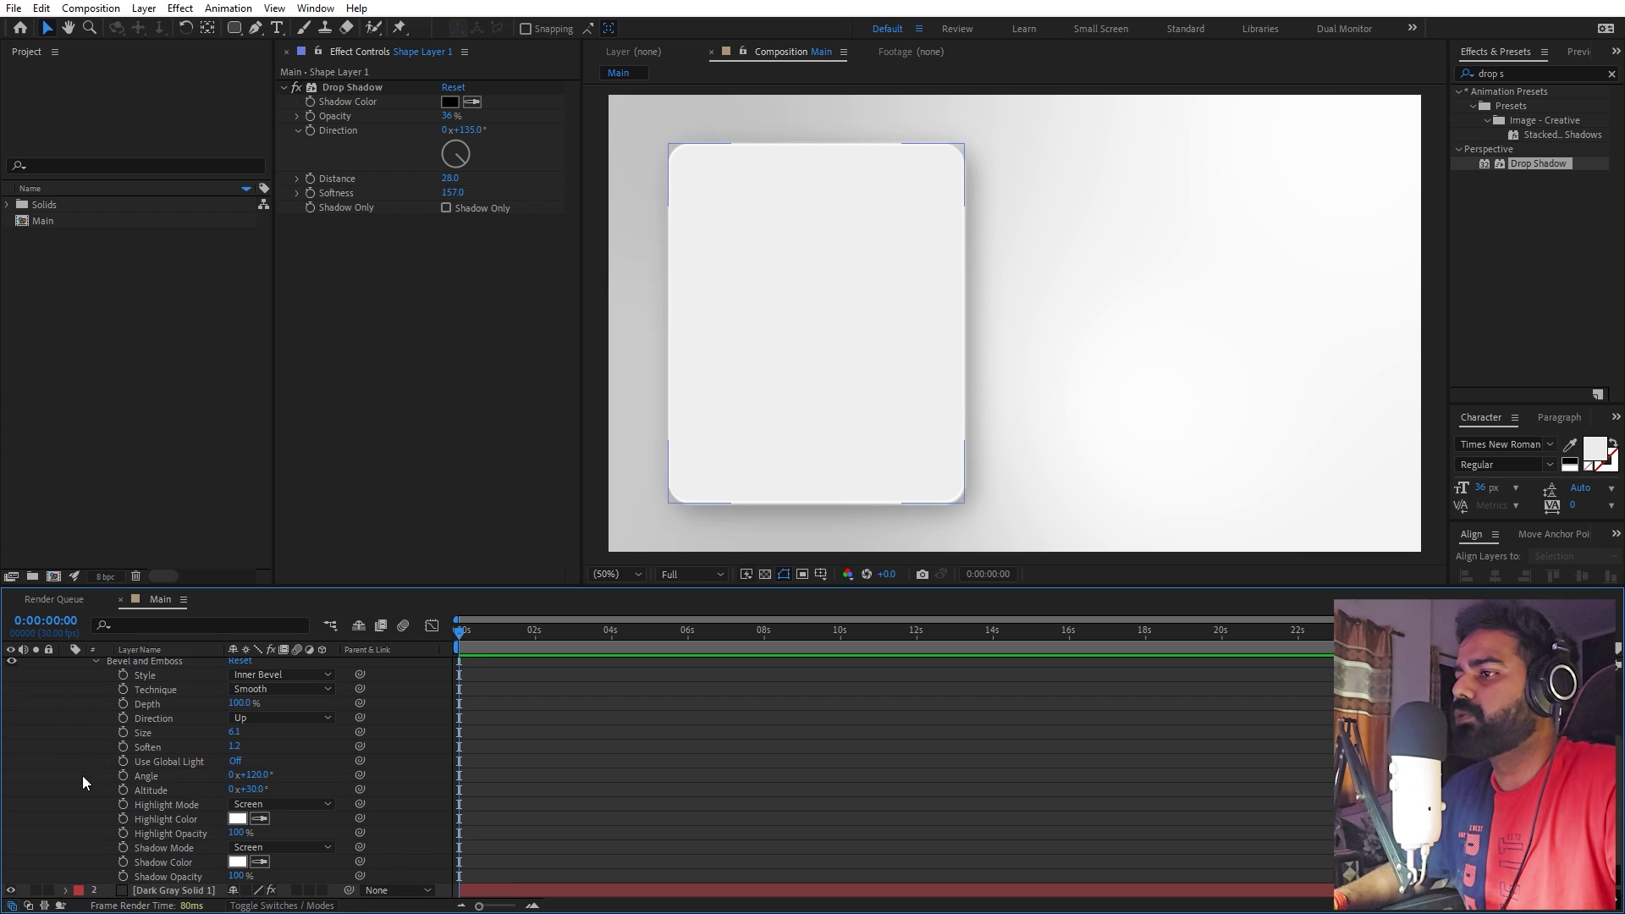
{"action": "key", "text": "/"}
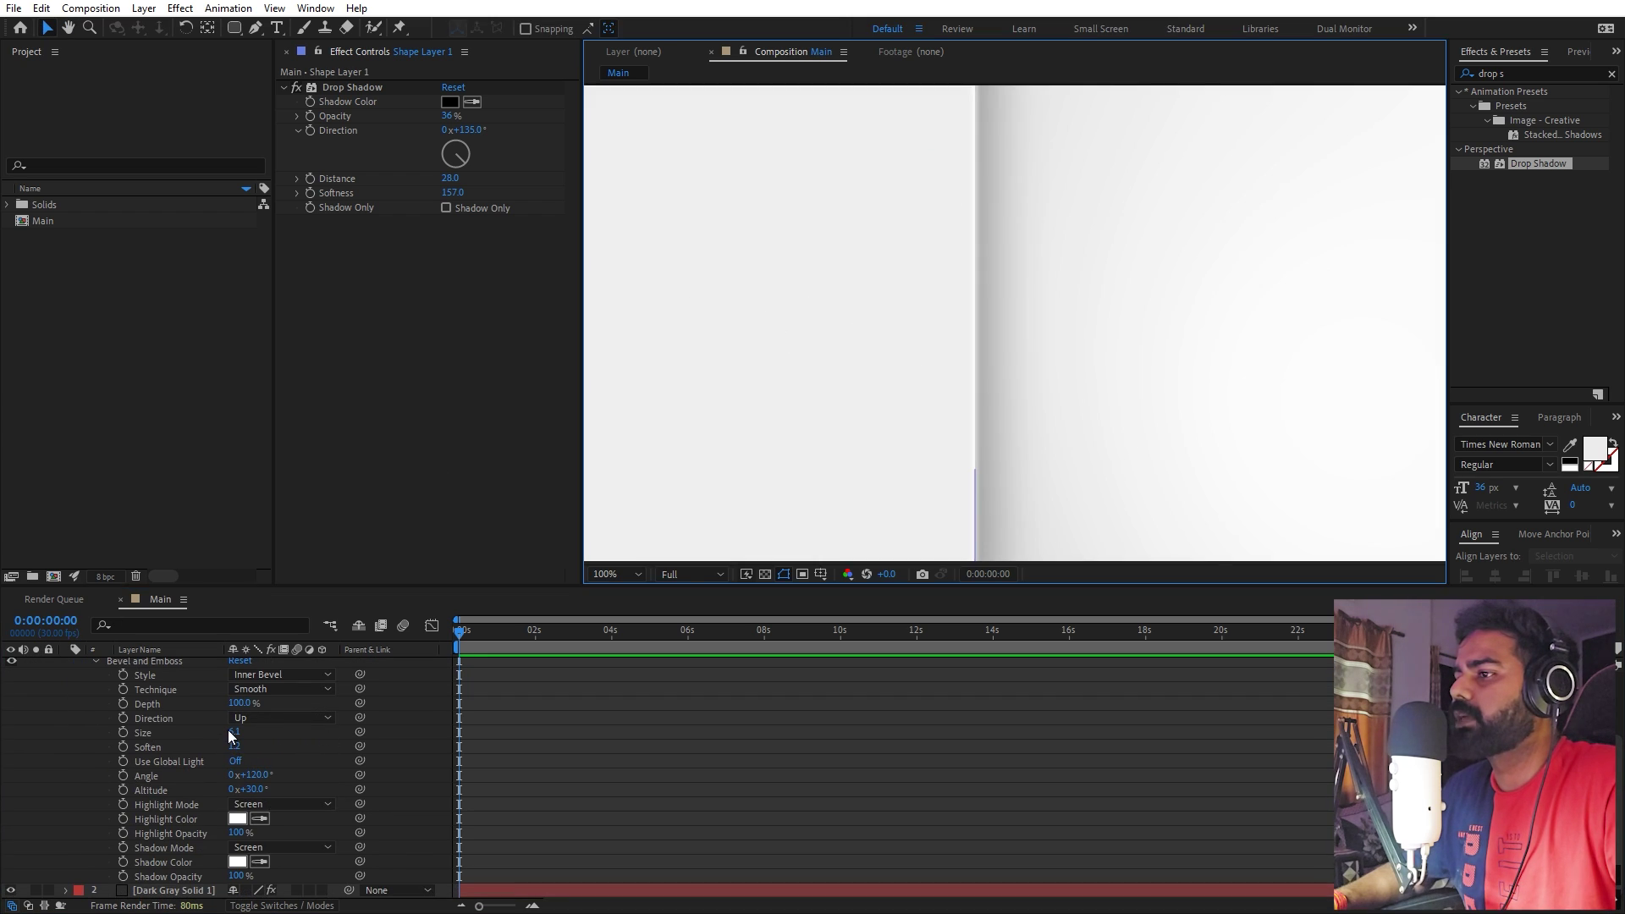
{"action": "mouse_move", "coordinate": [227, 730]}
{"action": "left_mouse_down"}
{"action": "mouse_move", "coordinate": [181, 738]}
{"action": "mouse_move", "coordinate": [216, 751]}
{"action": "mouse_move", "coordinate": [202, 751]}
{"action": "left_mouse_up"}
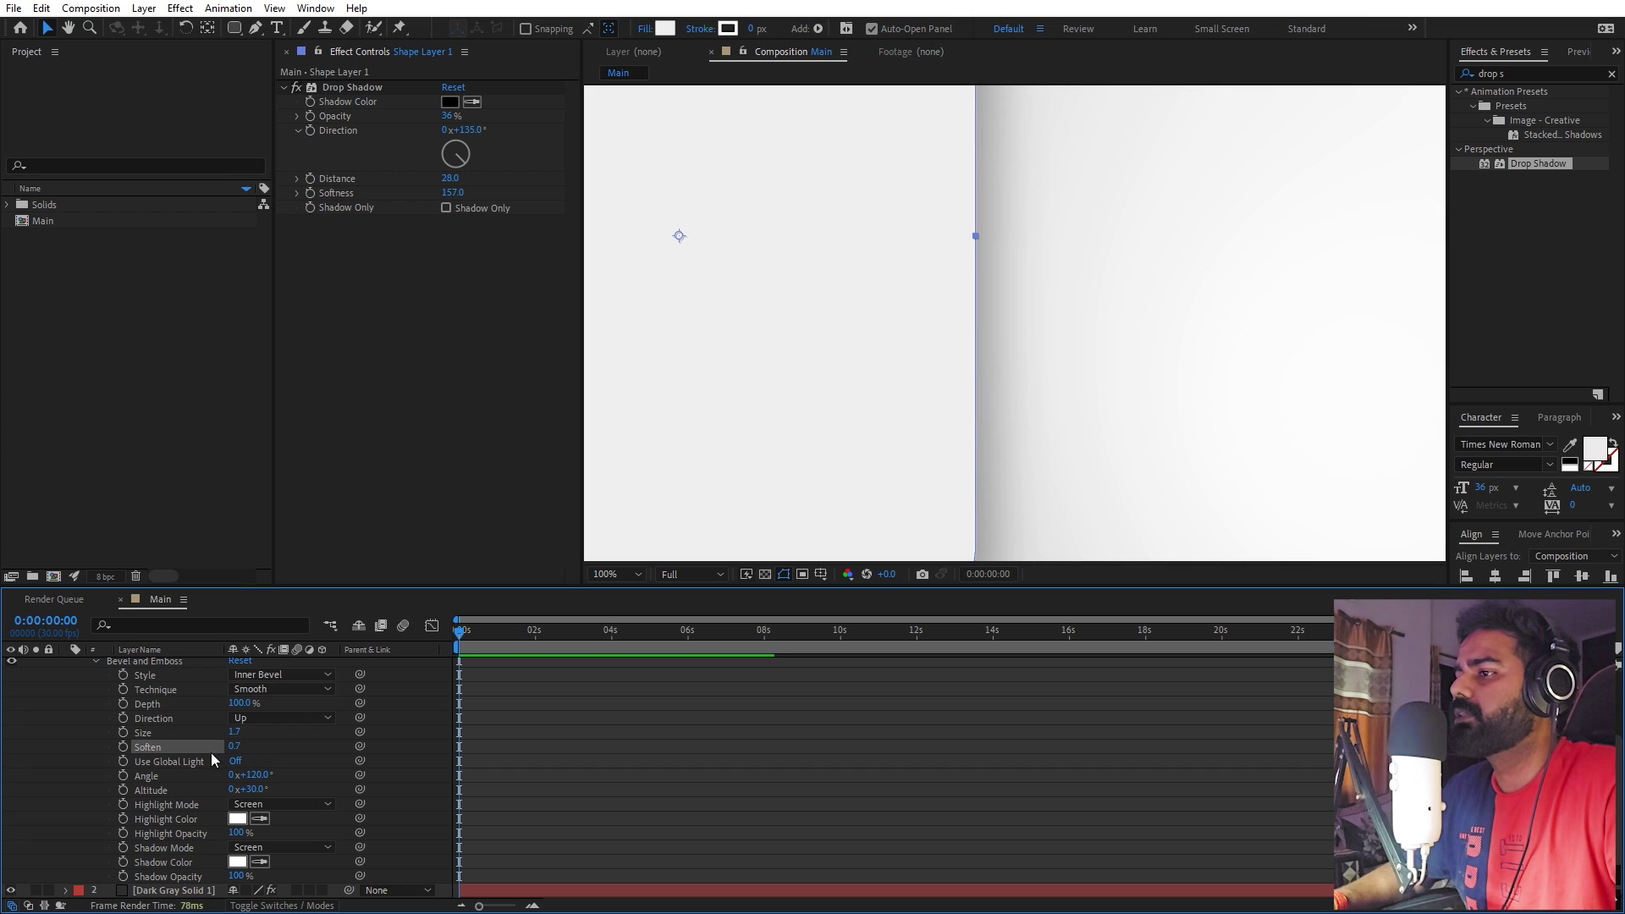
{"action": "left_click", "coordinate": [236, 862]}
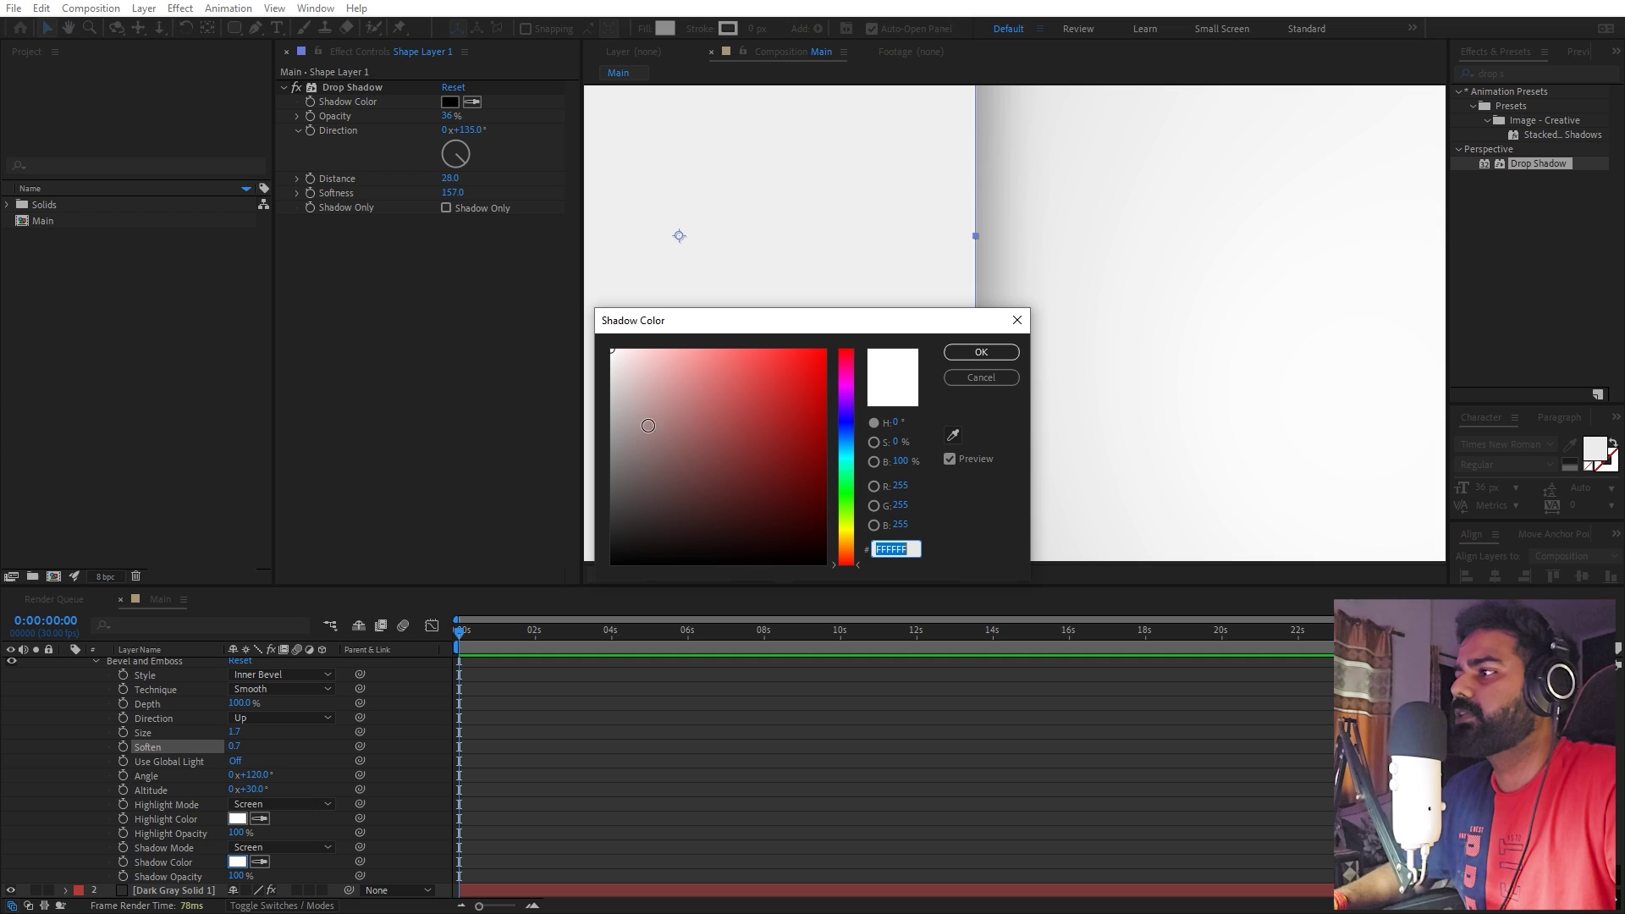
{"action": "left_click_drag", "start_coordinate": [617, 360], "coordinate": [570, 428]}
{"action": "left_click", "coordinate": [975, 352]}
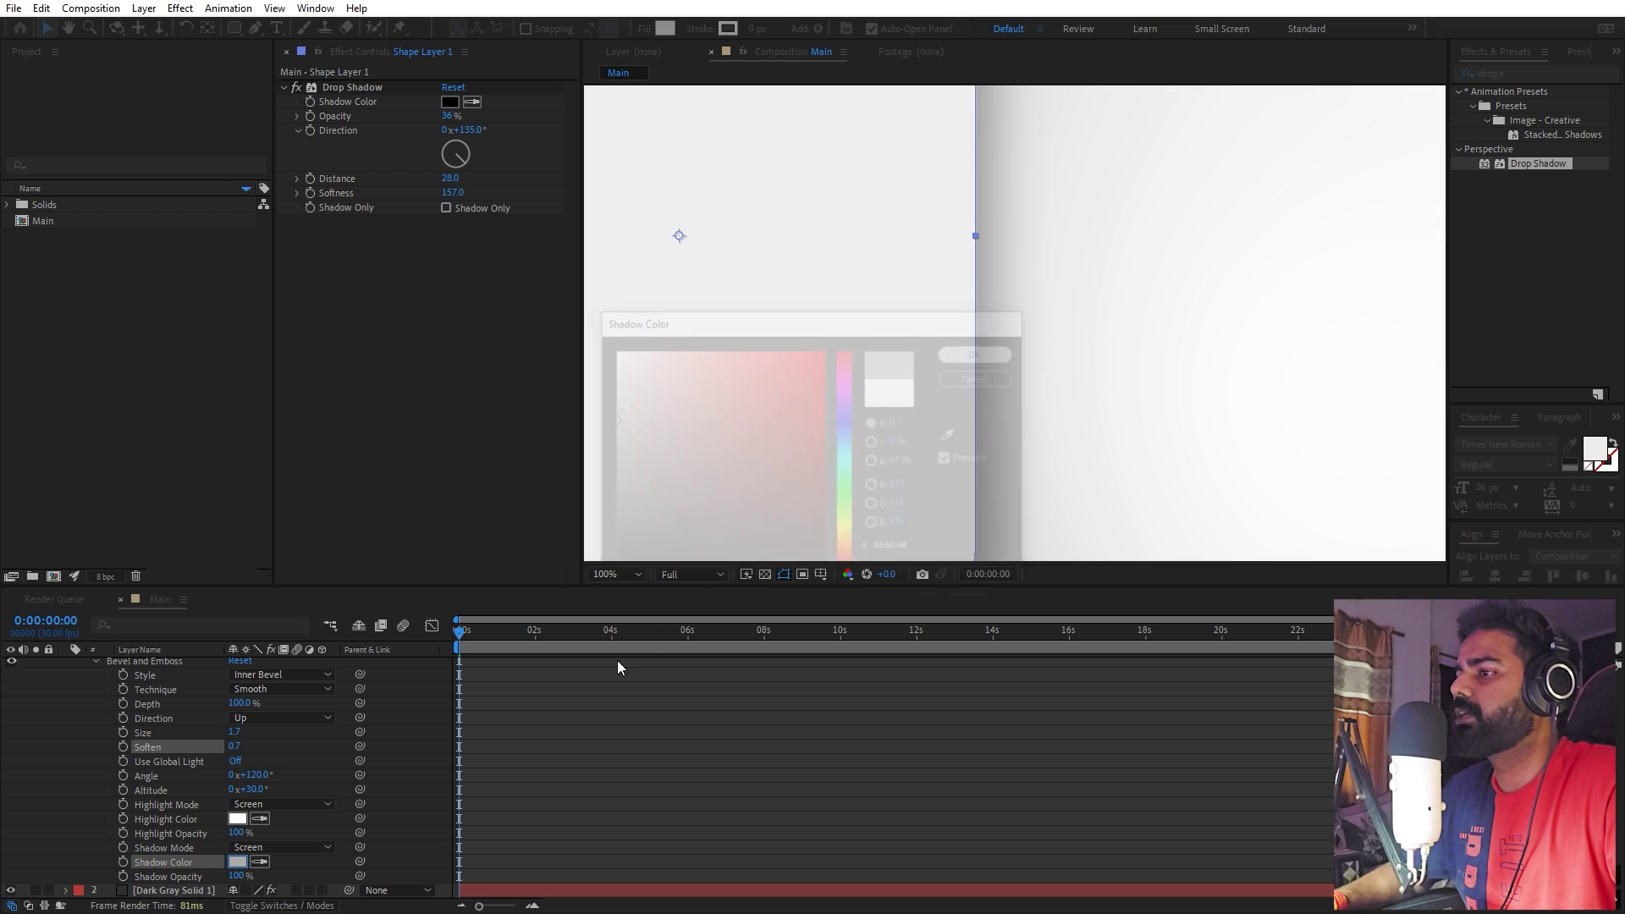
{"action": "left_click", "coordinate": [307, 848]}
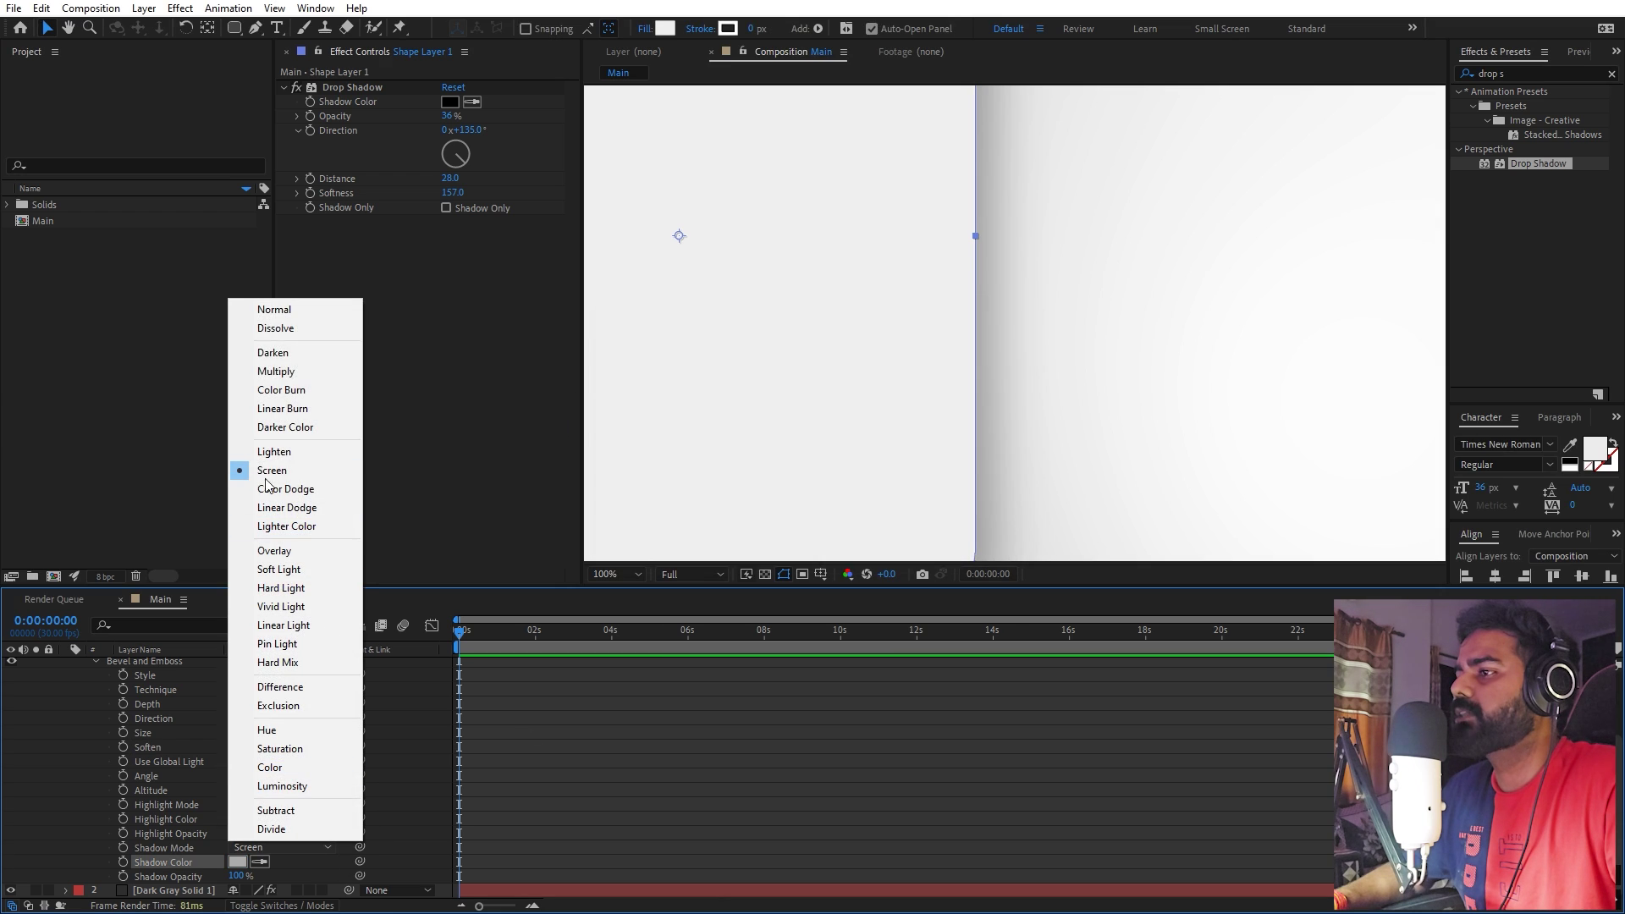
{"action": "left_click", "coordinate": [276, 371]}
- Set the bevel light Angle to 60° and its Size to 11.8
{"action": "left_click", "coordinate": [1143, 780]}
{"action": "scroll", "coordinate": [1143, 362], "scroll_direction": "down", "scroll_amount": 2}
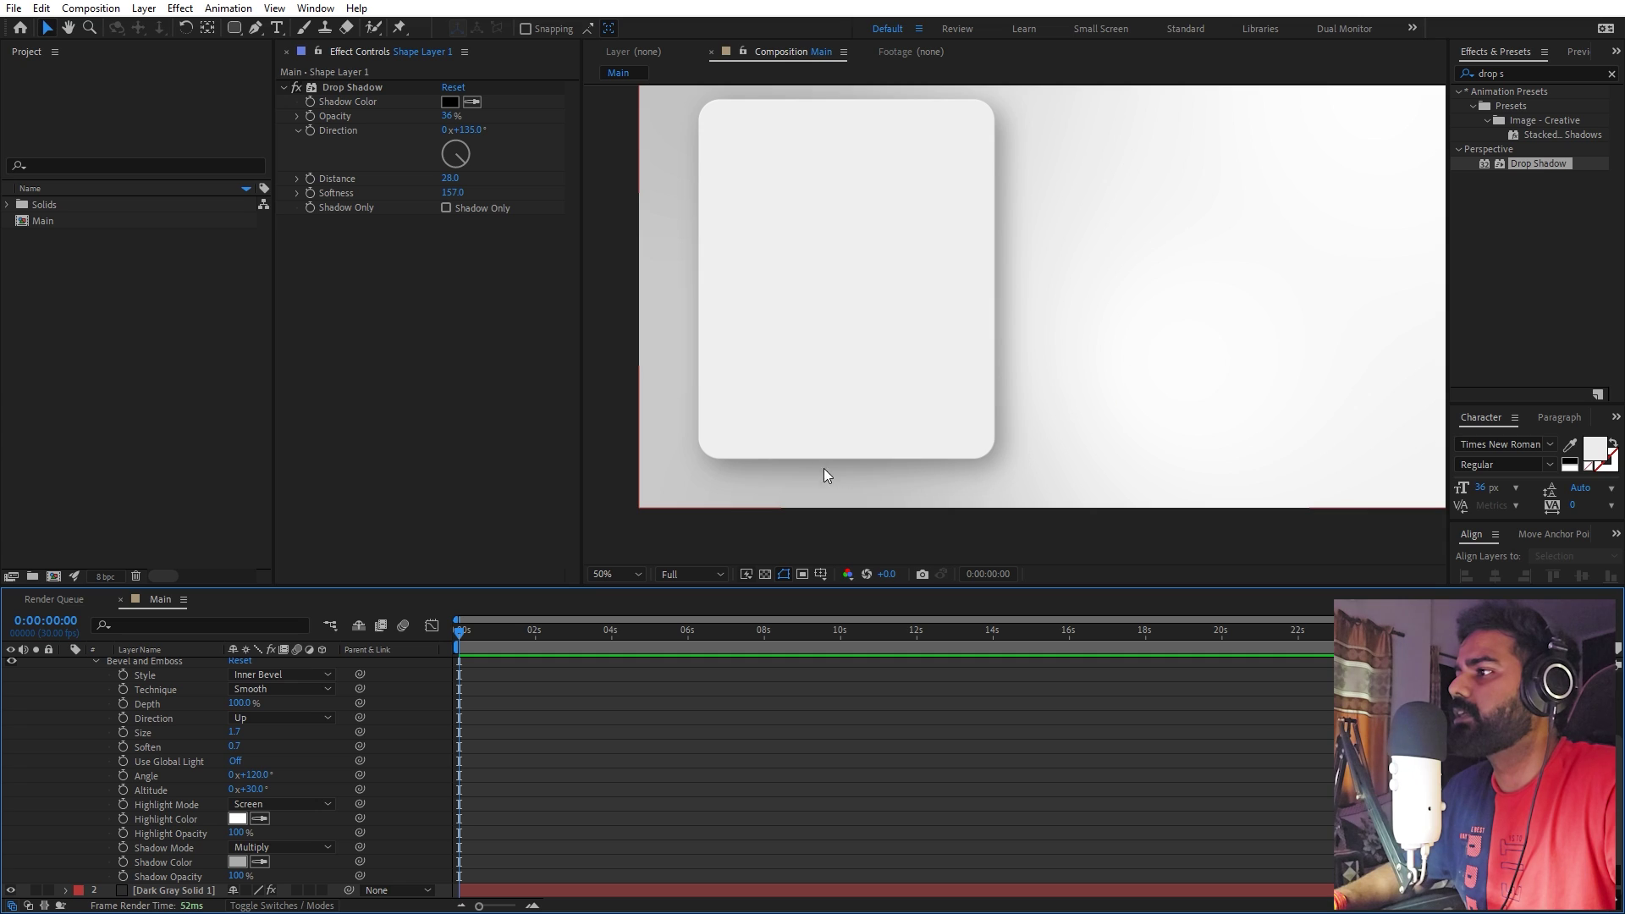
{"action": "left_click", "coordinate": [979, 118]}
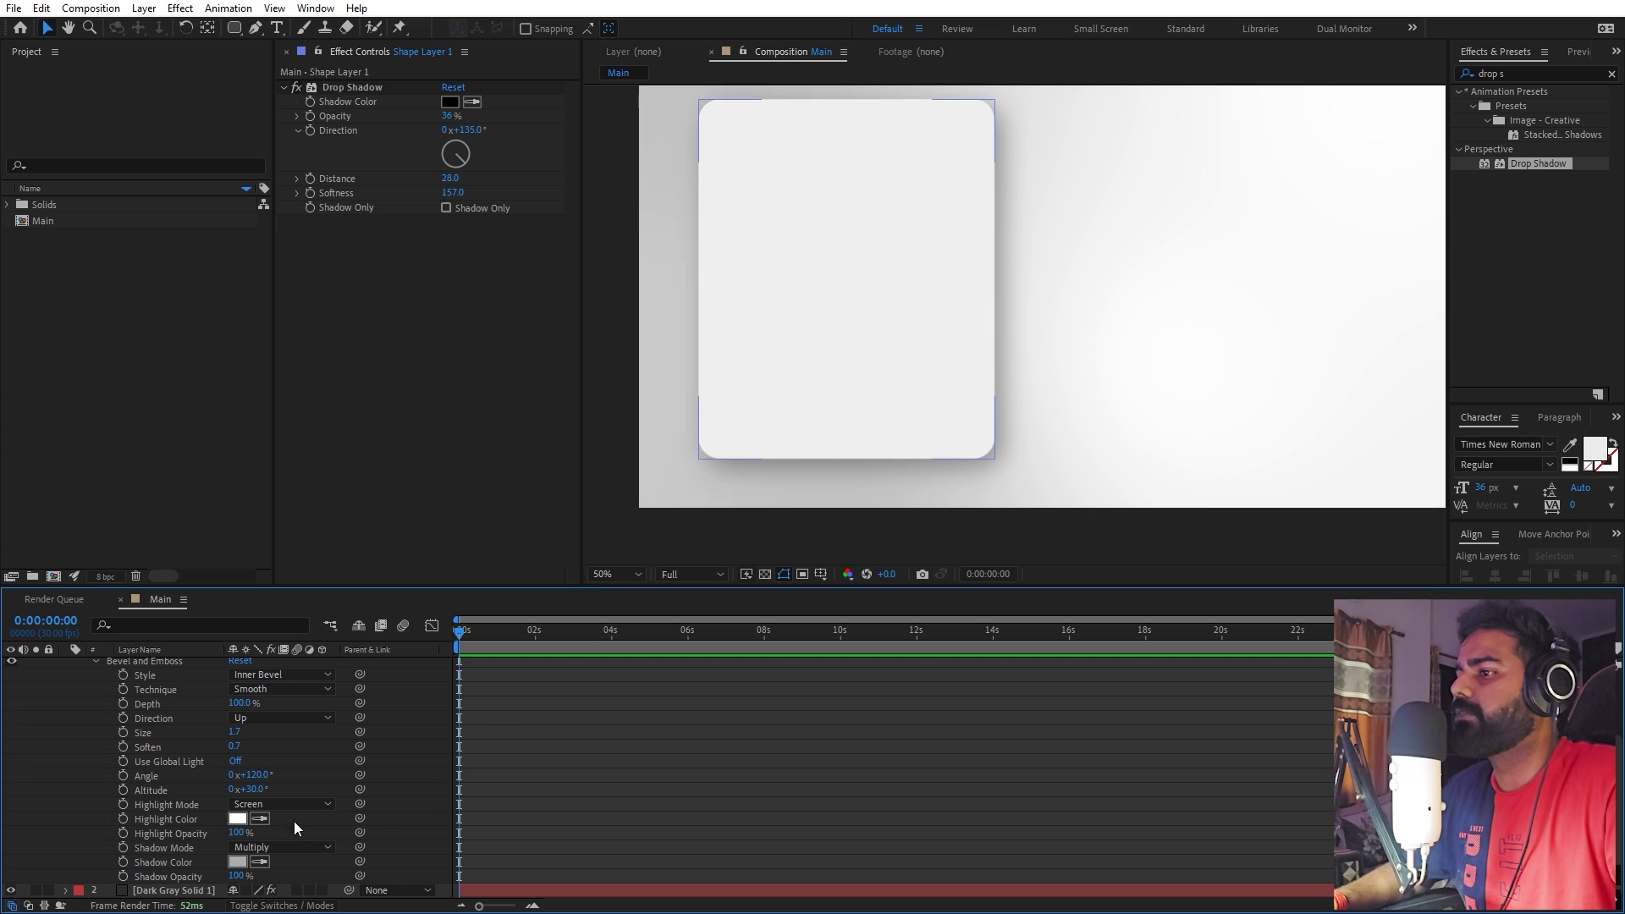
{"action": "left_click_drag", "start_coordinate": [235, 736], "coordinate": [552, 740]}
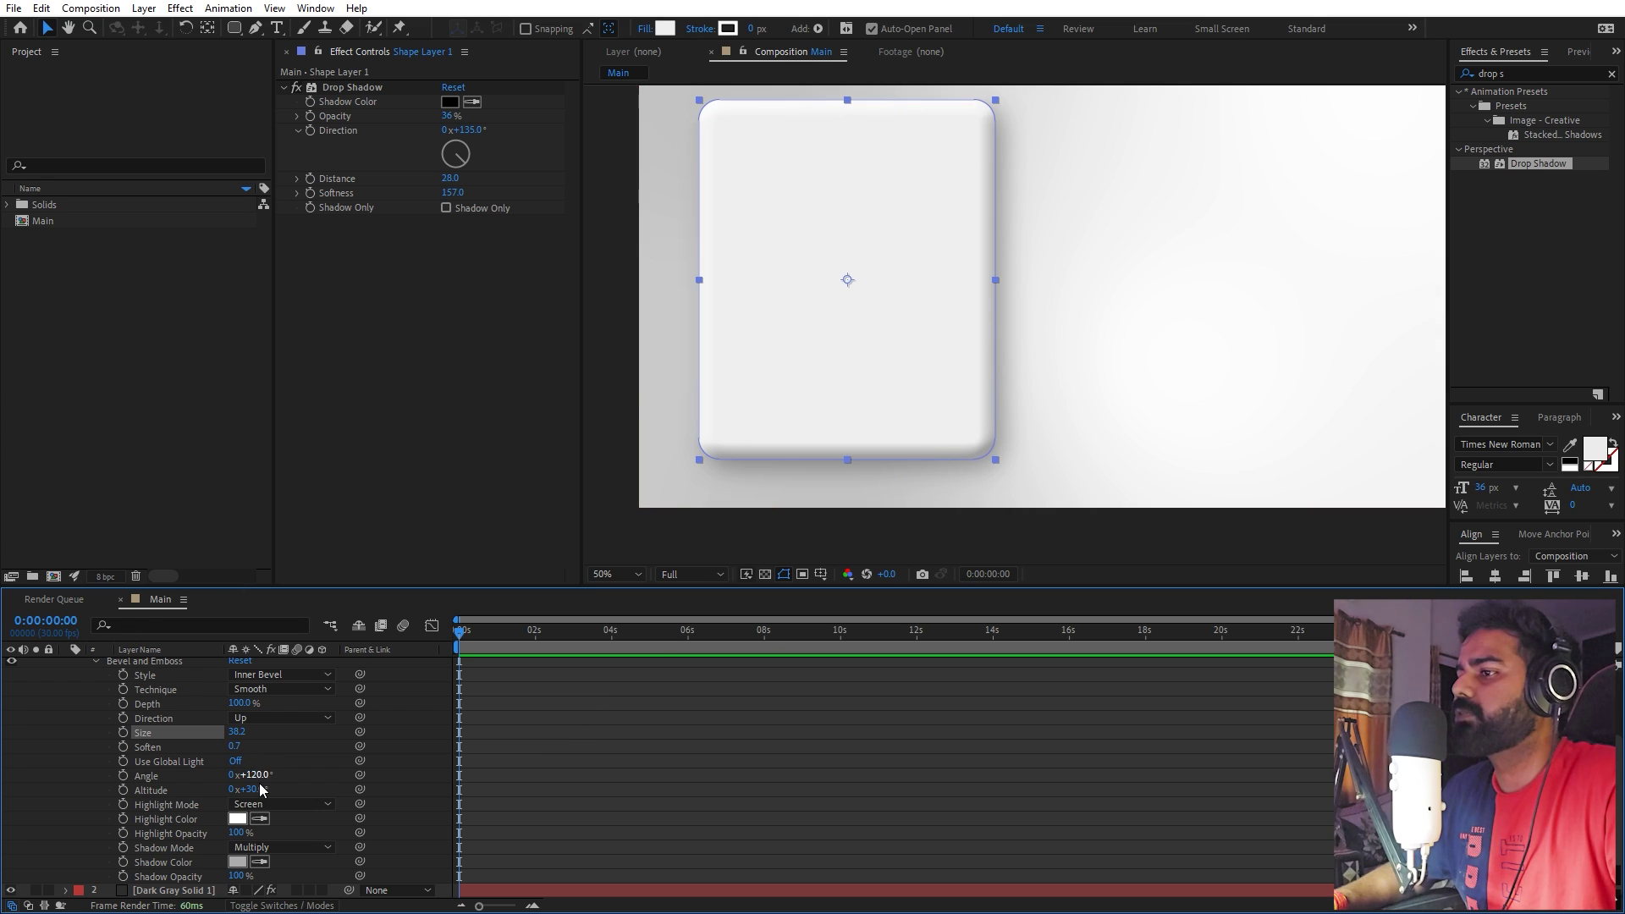
{"action": "left_click_drag", "start_coordinate": [255, 776], "coordinate": [208, 772]}
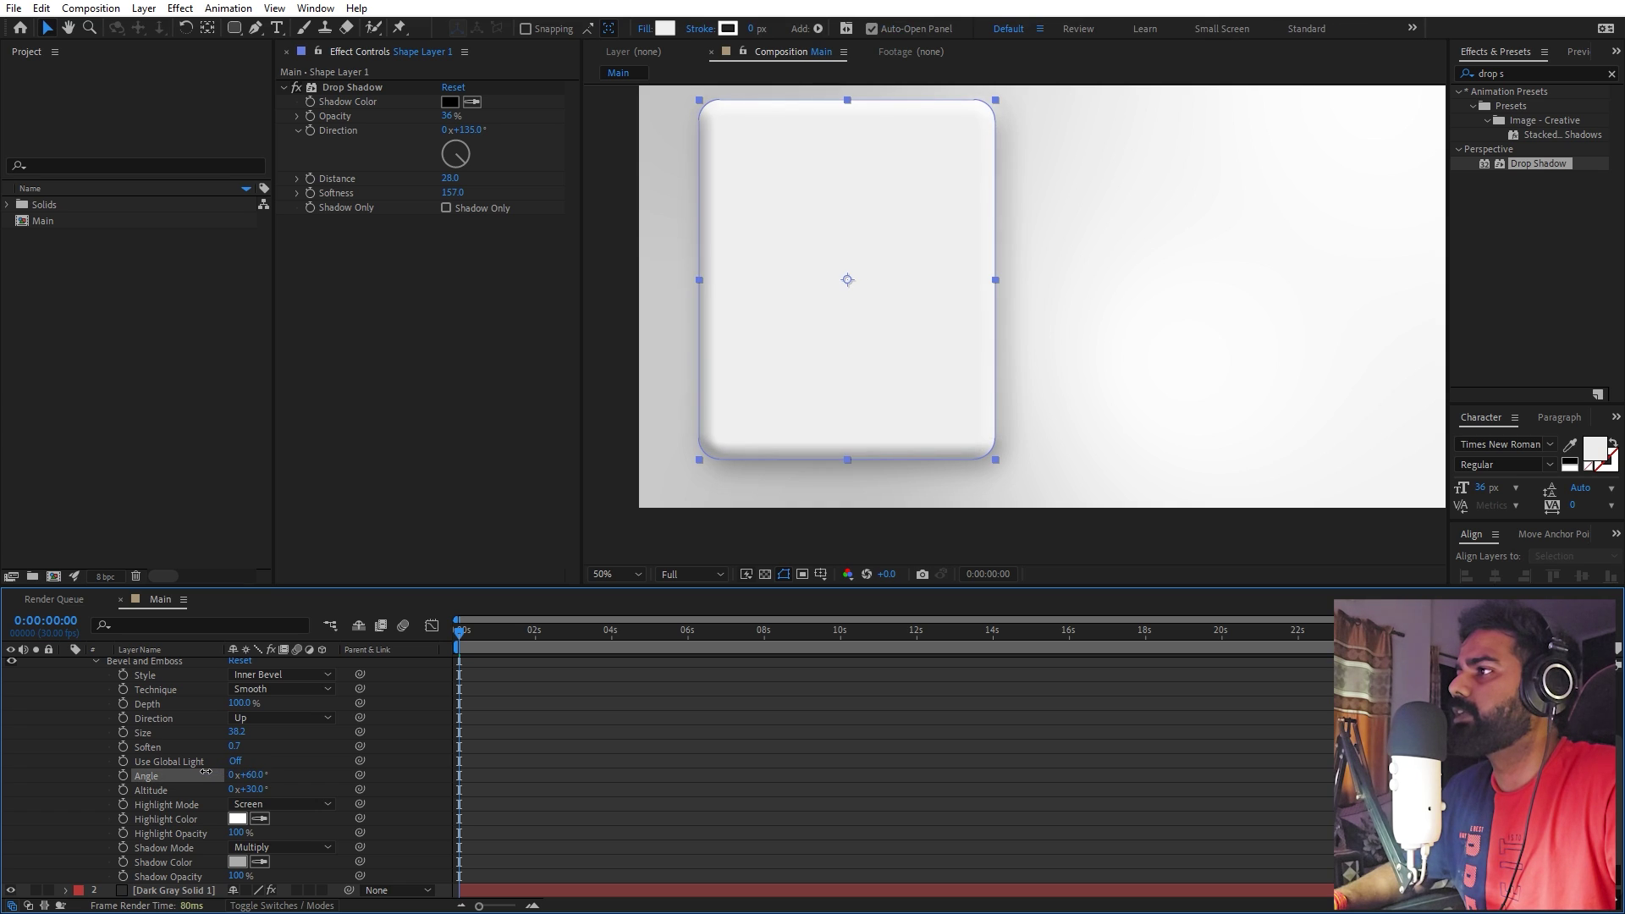
{"action": "left_click", "coordinate": [283, 804]}
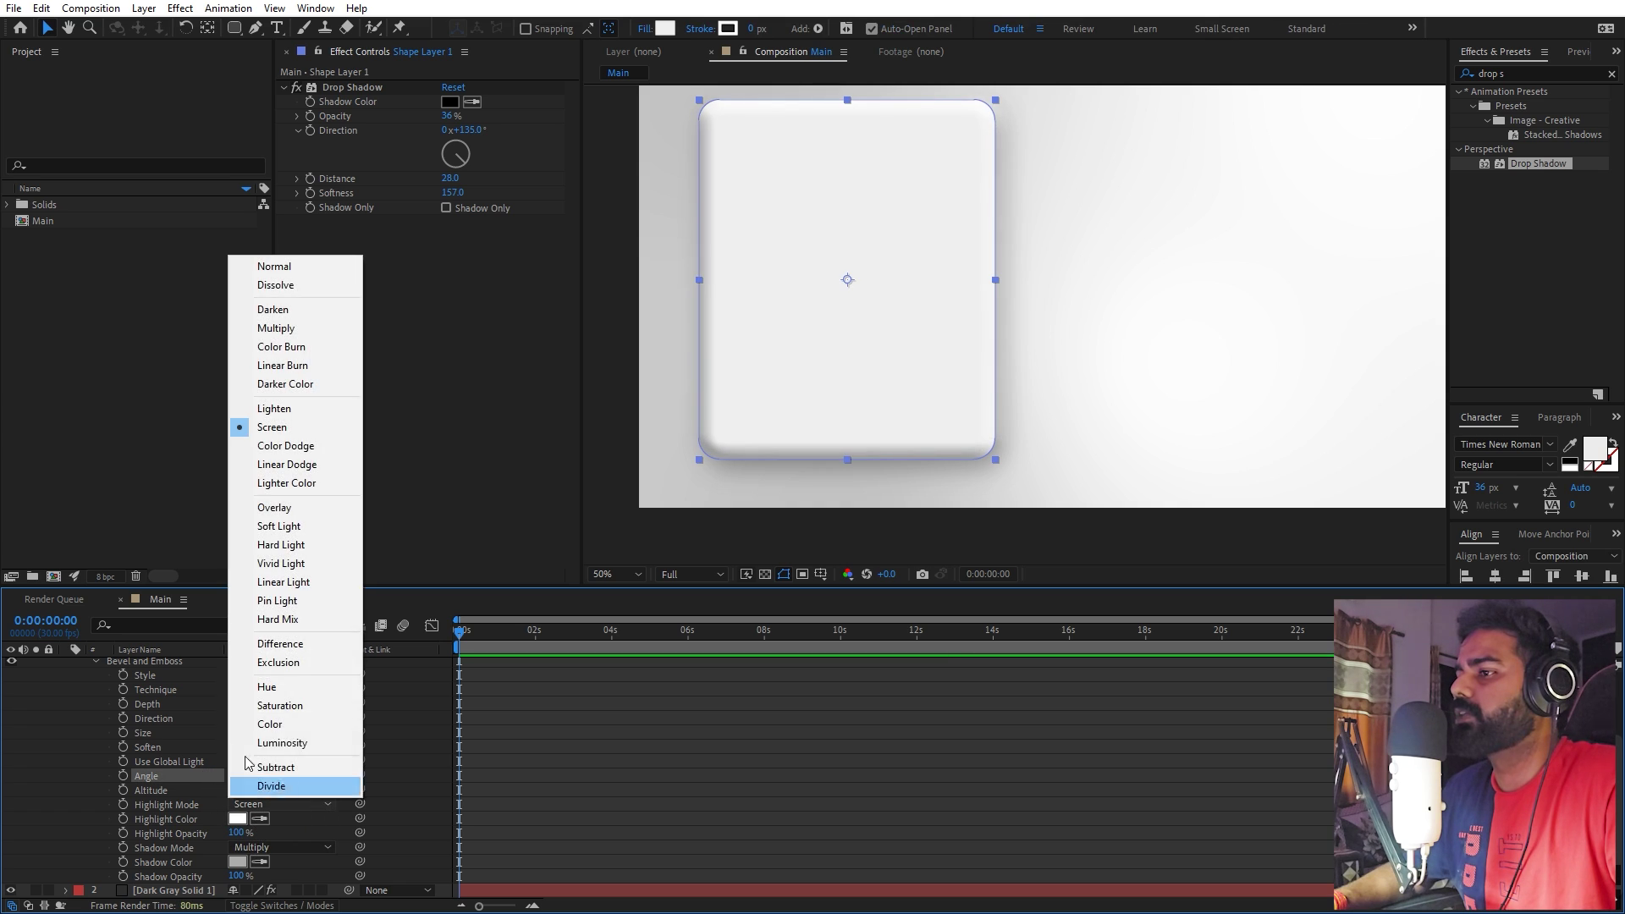
{"action": "left_click", "coordinate": [374, 747]}
{"action": "left_click", "coordinate": [144, 733]}
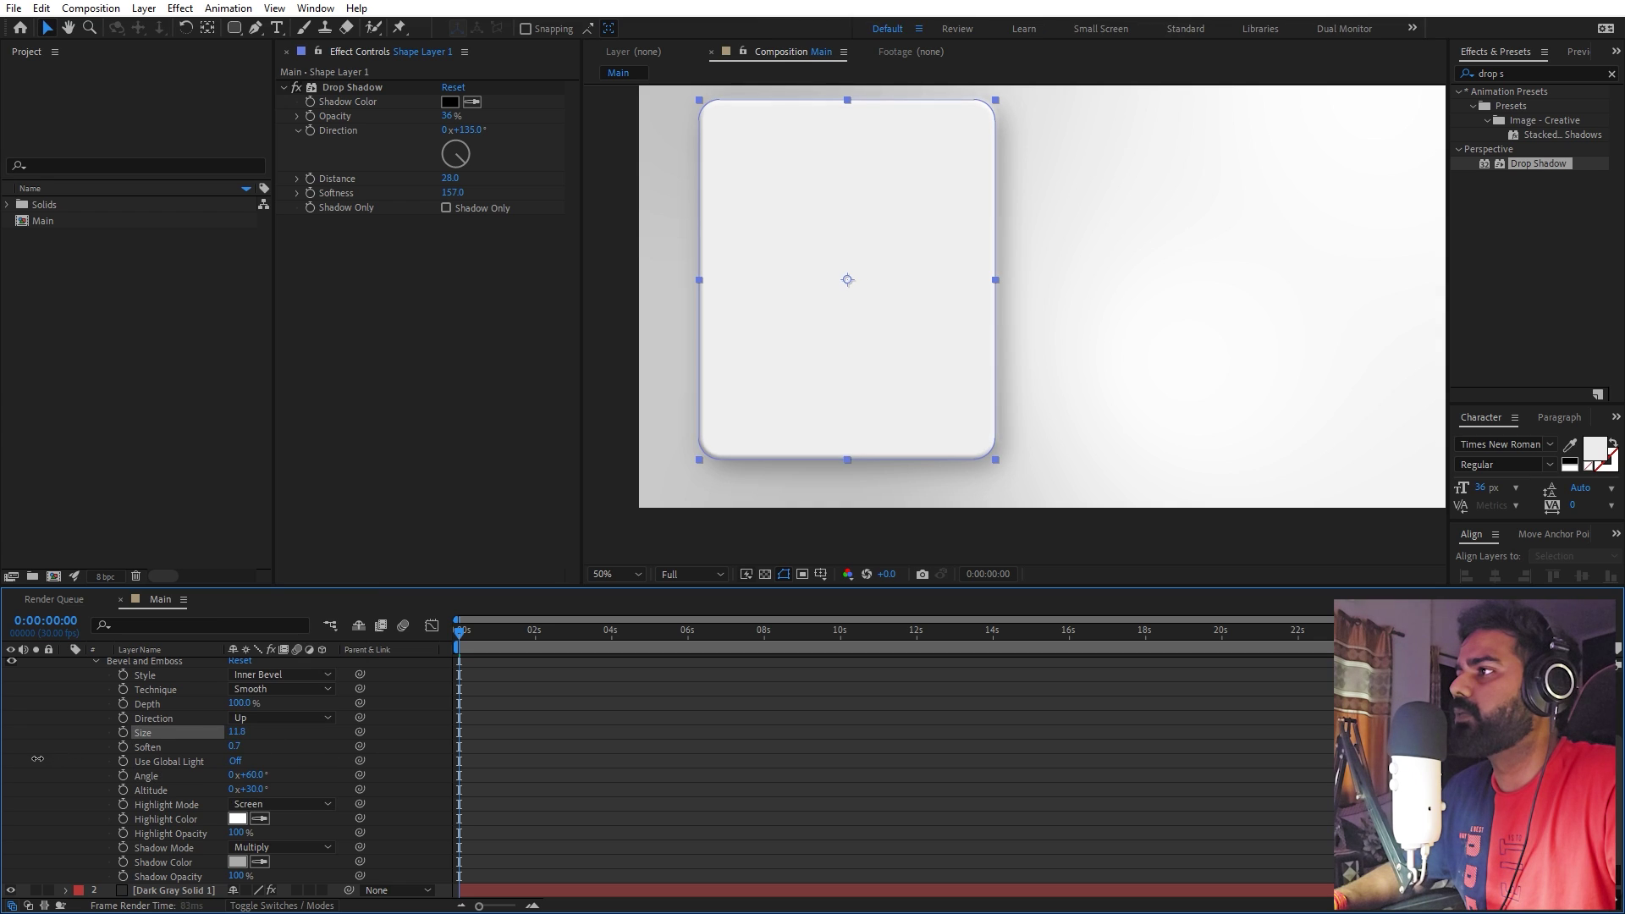
{"action": "left_click", "coordinate": [1162, 806]}
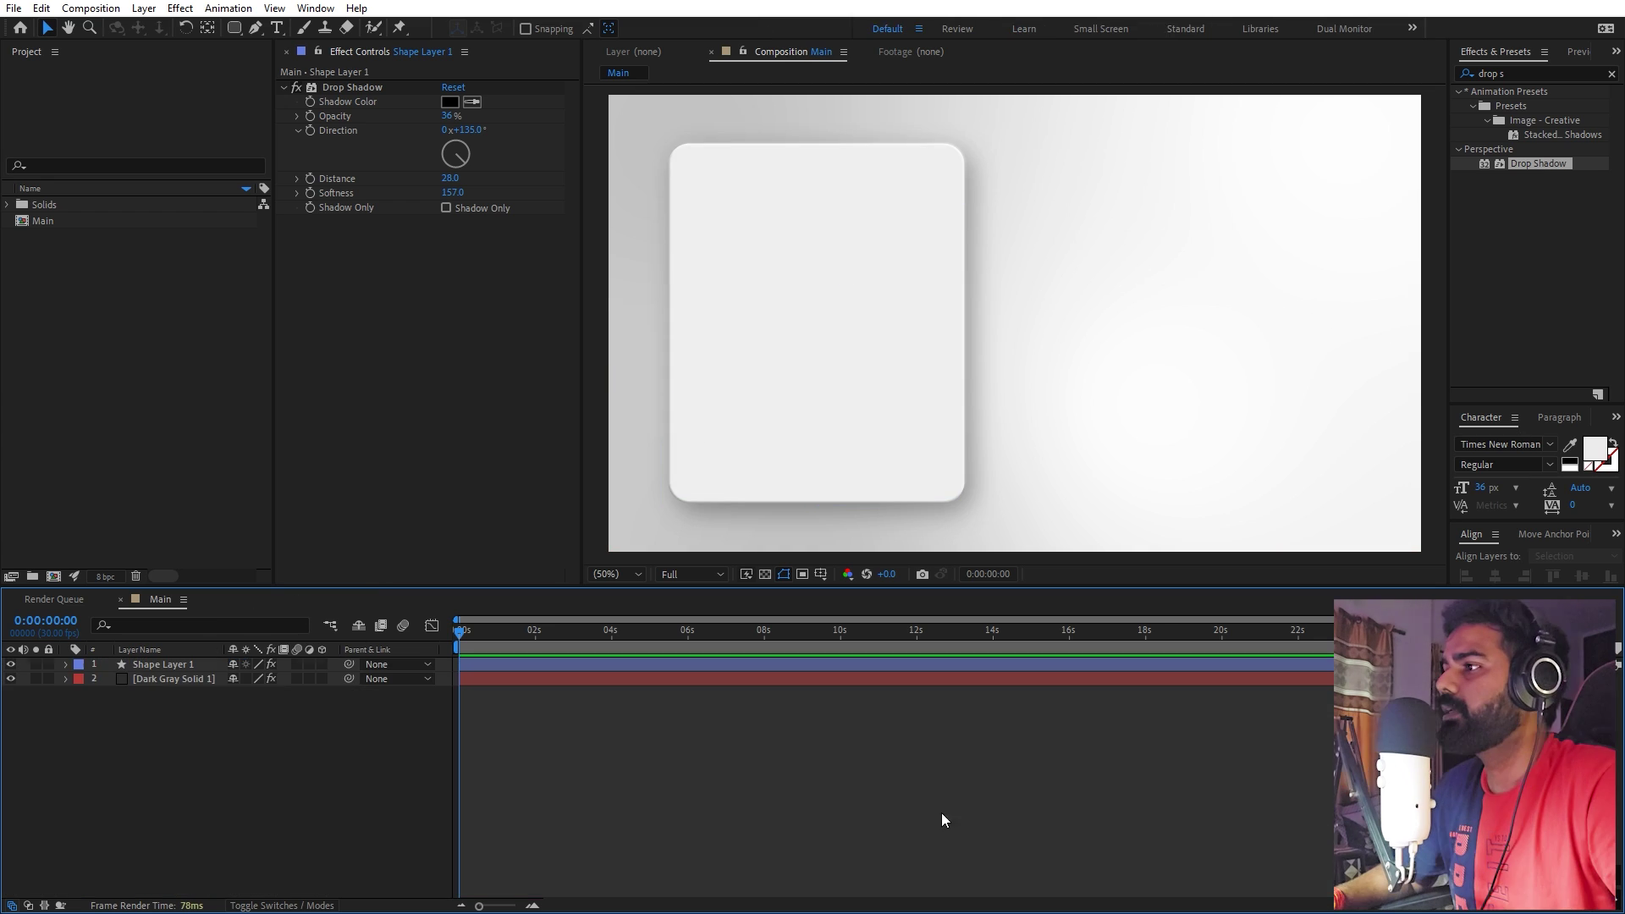
- Duplicate the card into a wide, 347-high panel at the top right
{"action": "left_click", "coordinate": [179, 665]}
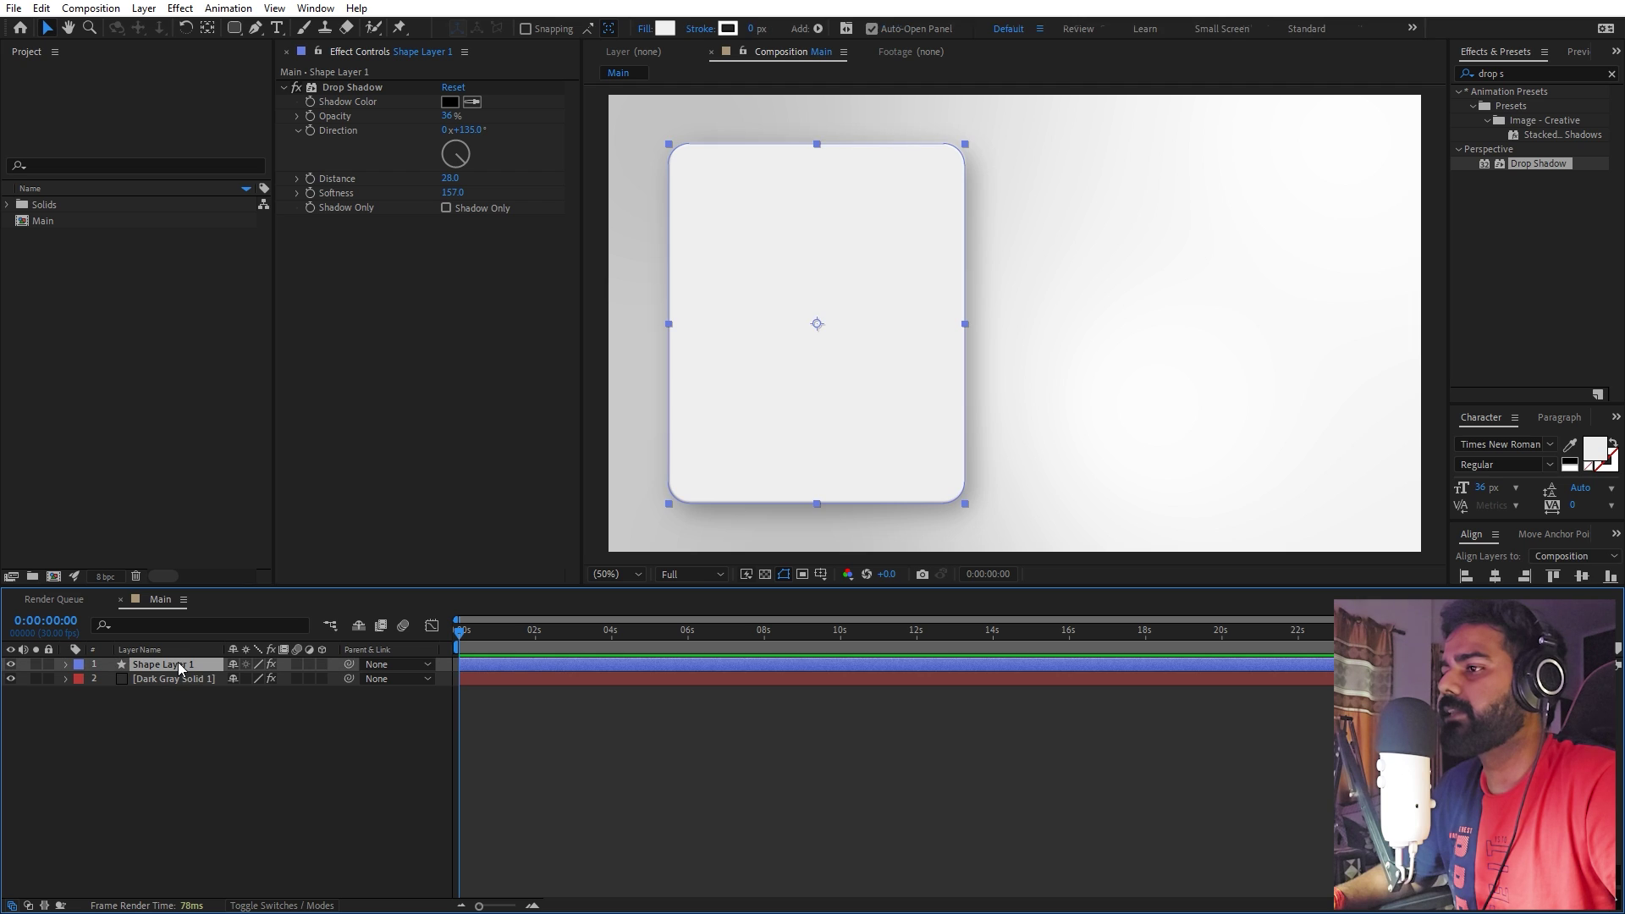
{"action": "key", "text": "ctrl+d"}
{"action": "left_click", "coordinate": [171, 624]}
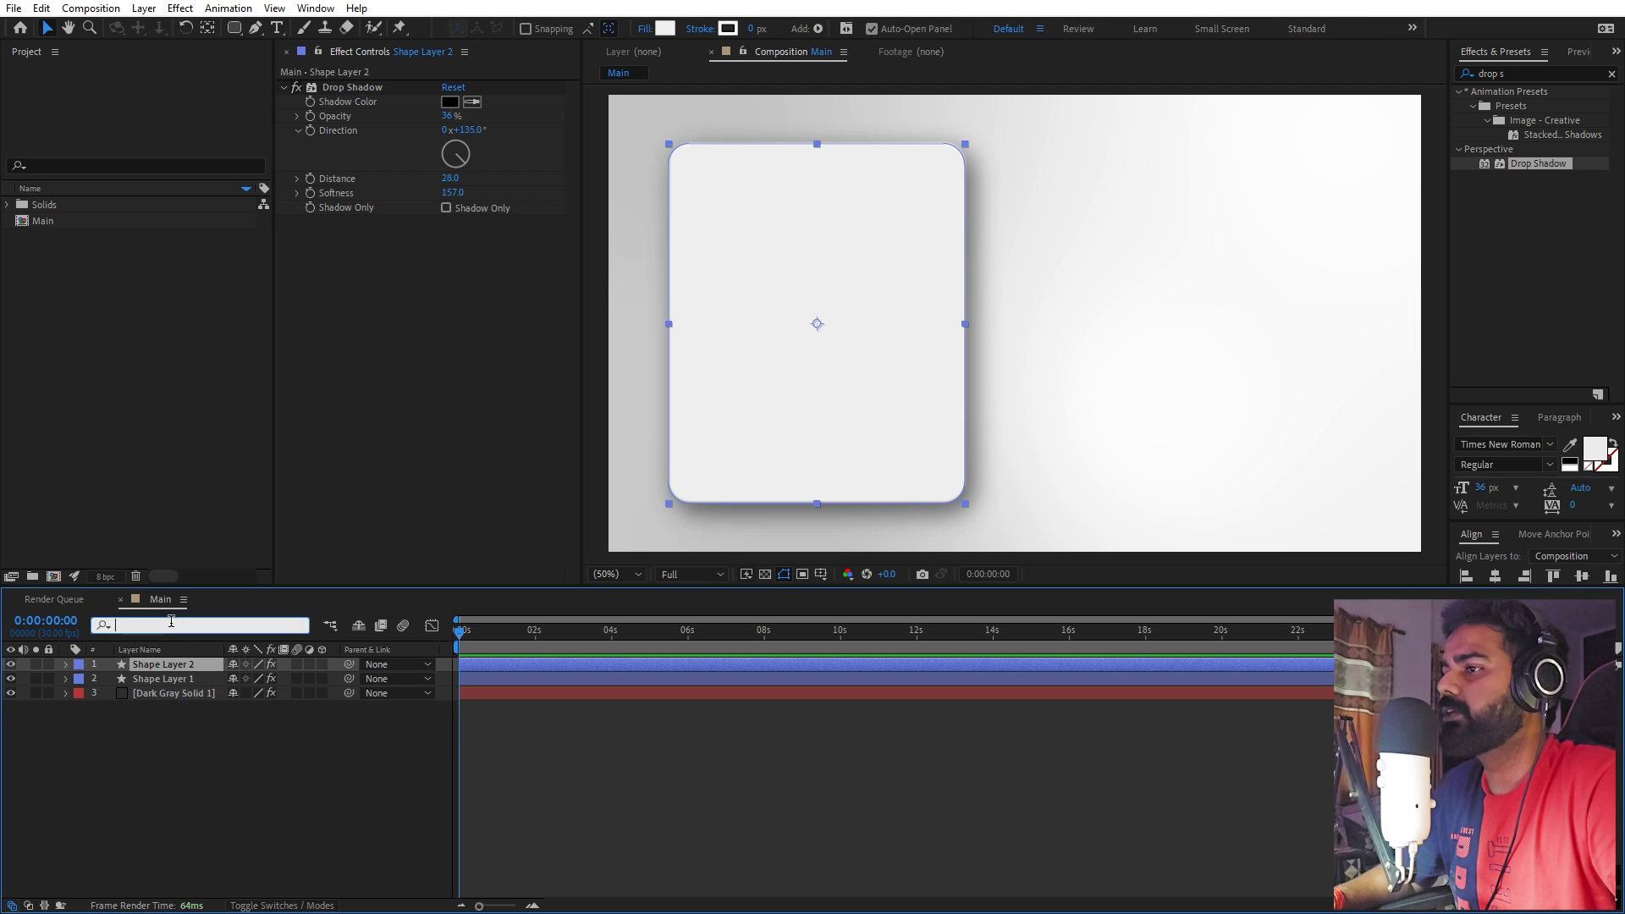
{"action": "type", "text": "size"}
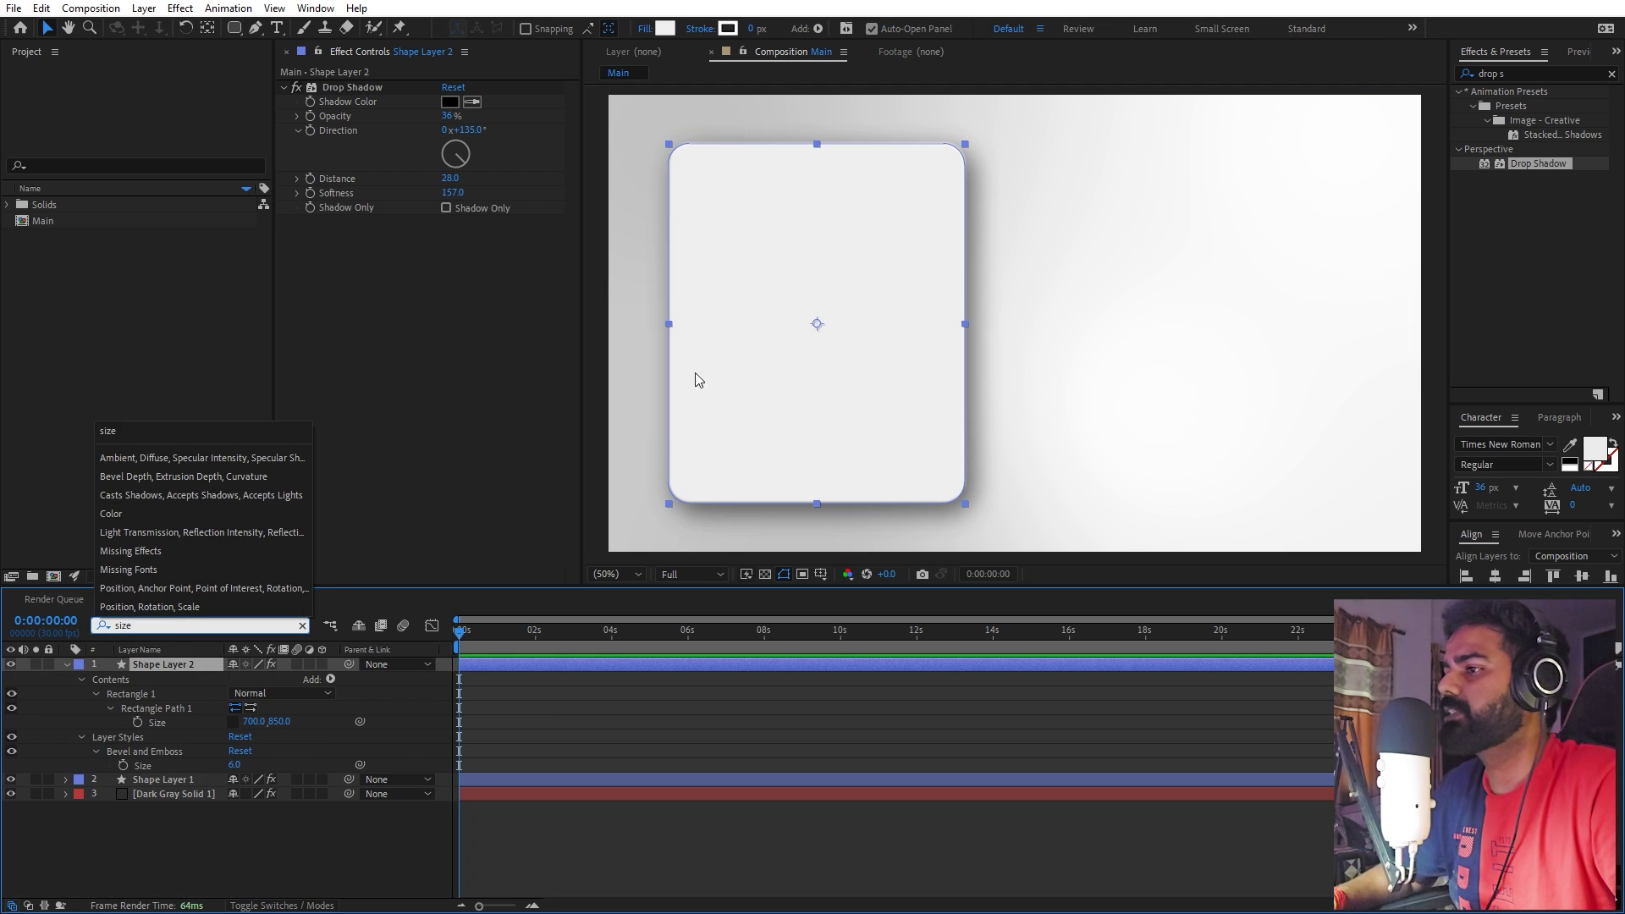
{"action": "left_click_drag", "start_coordinate": [697, 373], "coordinate": [719, 371]}
{"action": "left_click_drag", "start_coordinate": [999, 300], "coordinate": [1180, 291]}
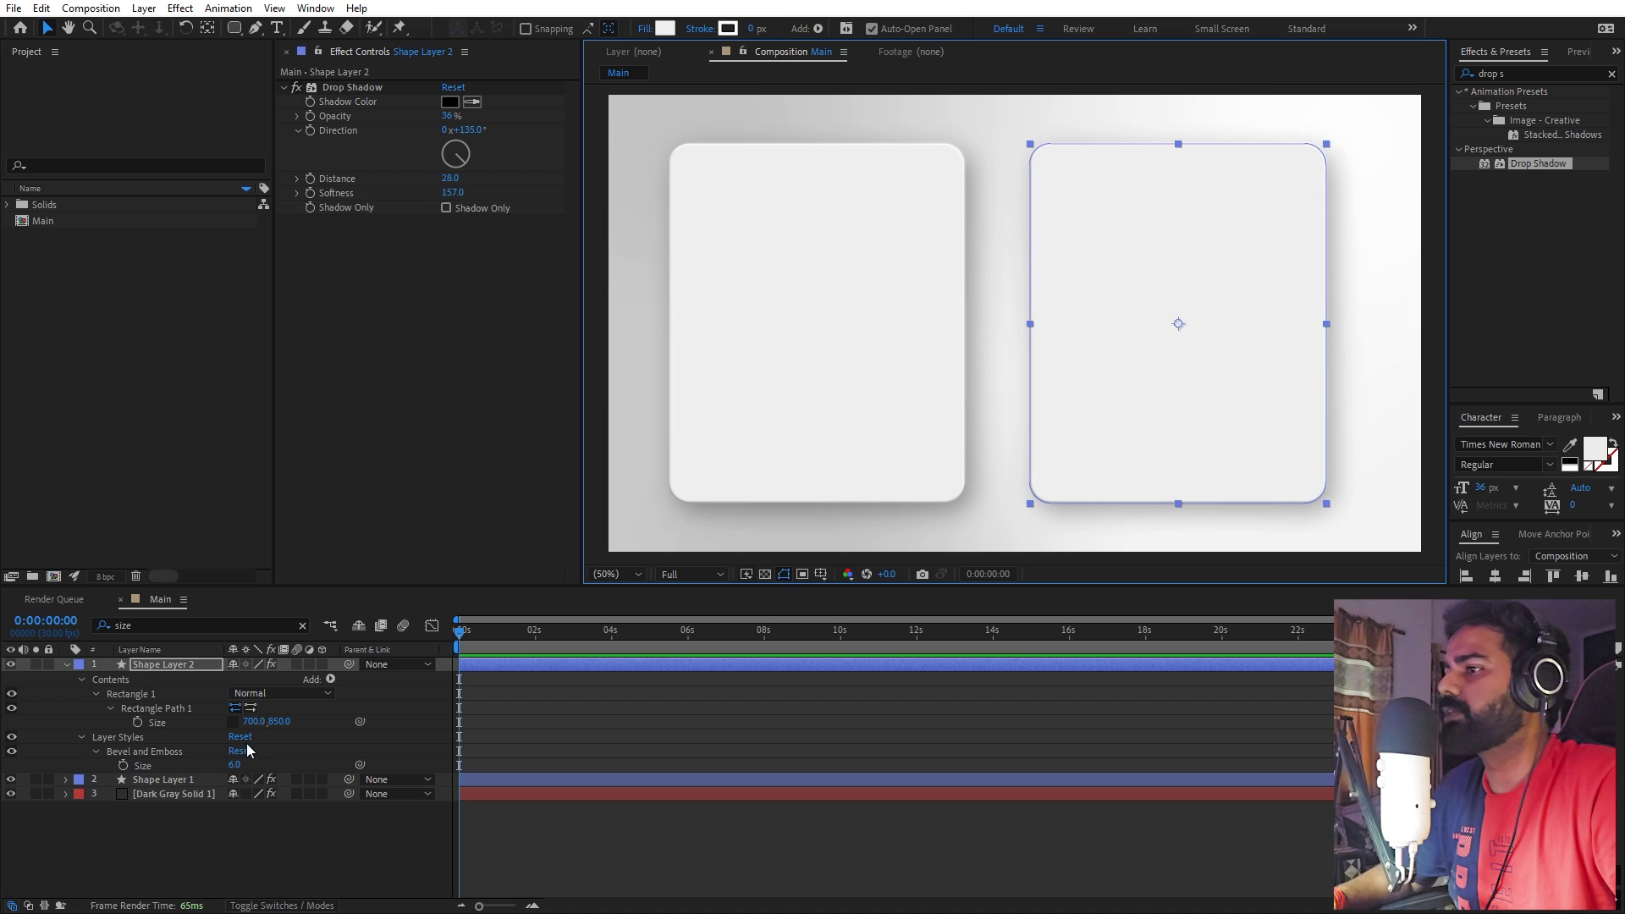
{"action": "left_click_drag", "start_coordinate": [276, 721], "coordinate": [62, 721]}
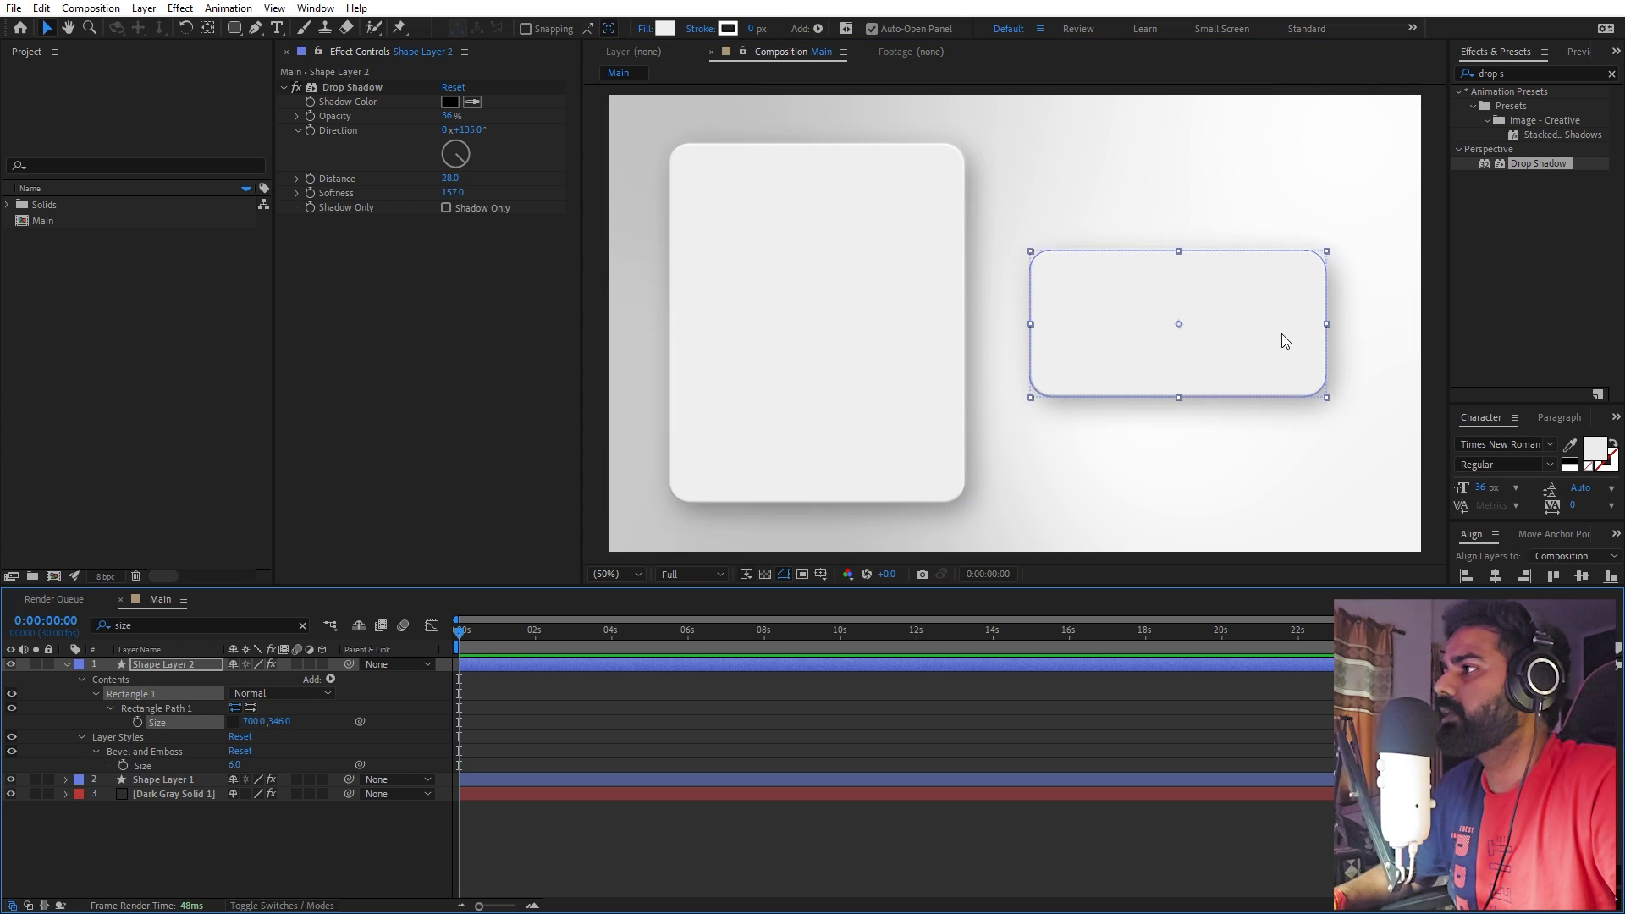
{"action": "left_click_drag", "start_coordinate": [1282, 334], "coordinate": [1256, 236]}
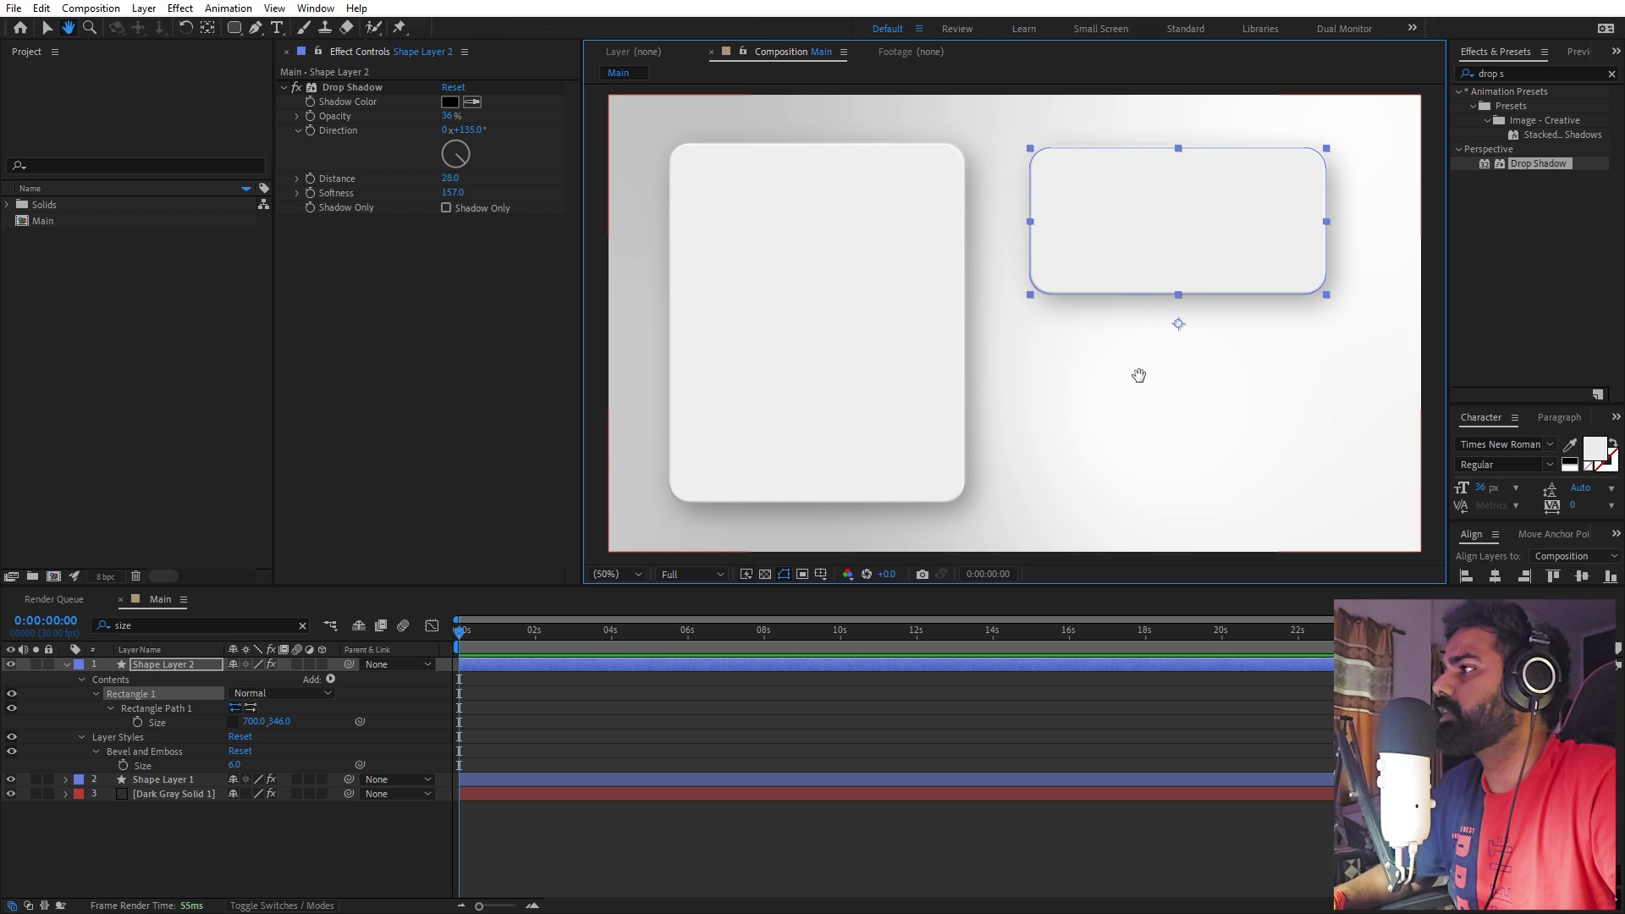
- Duplicate the wide panel below it and narrow its width to about 400
{"action": "left_click", "coordinate": [746, 669]}
{"action": "key", "text": "ctrl+d"}
{"action": "left_click_drag", "start_coordinate": [1130, 243], "coordinate": [1135, 438]}
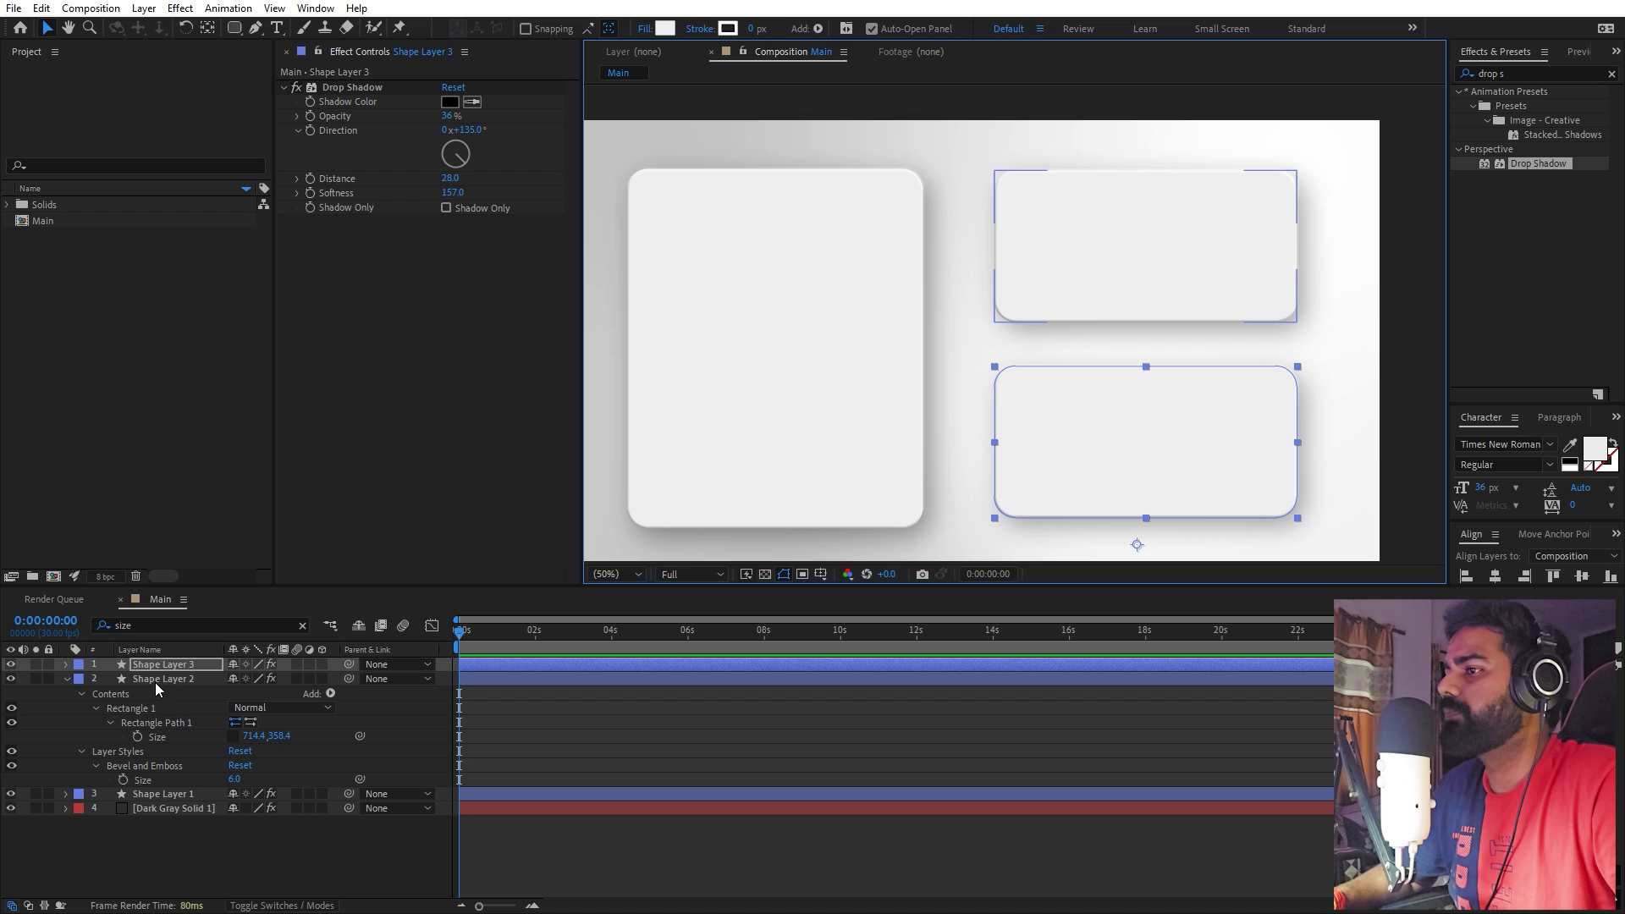
{"action": "left_click", "coordinate": [140, 625]}
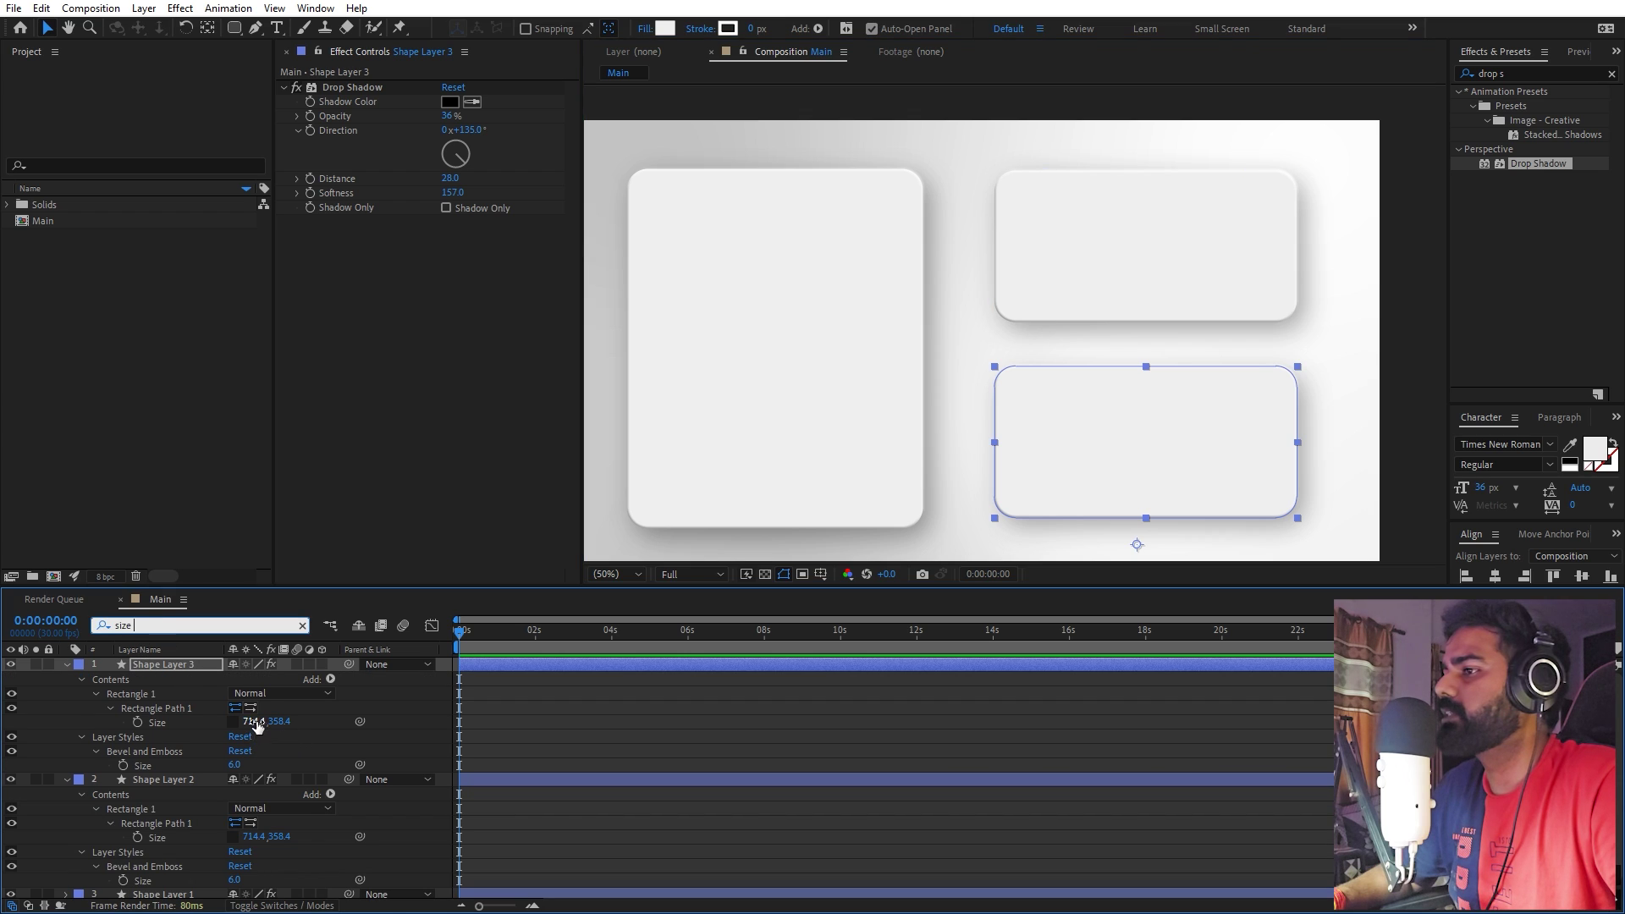
{"action": "left_click_drag", "start_coordinate": [257, 726], "coordinate": [164, 663]}
- Duplicate the small bottom card and place the copy to its right
{"action": "key", "text": "ctrl+d"}
{"action": "left_click", "coordinate": [181, 626]}
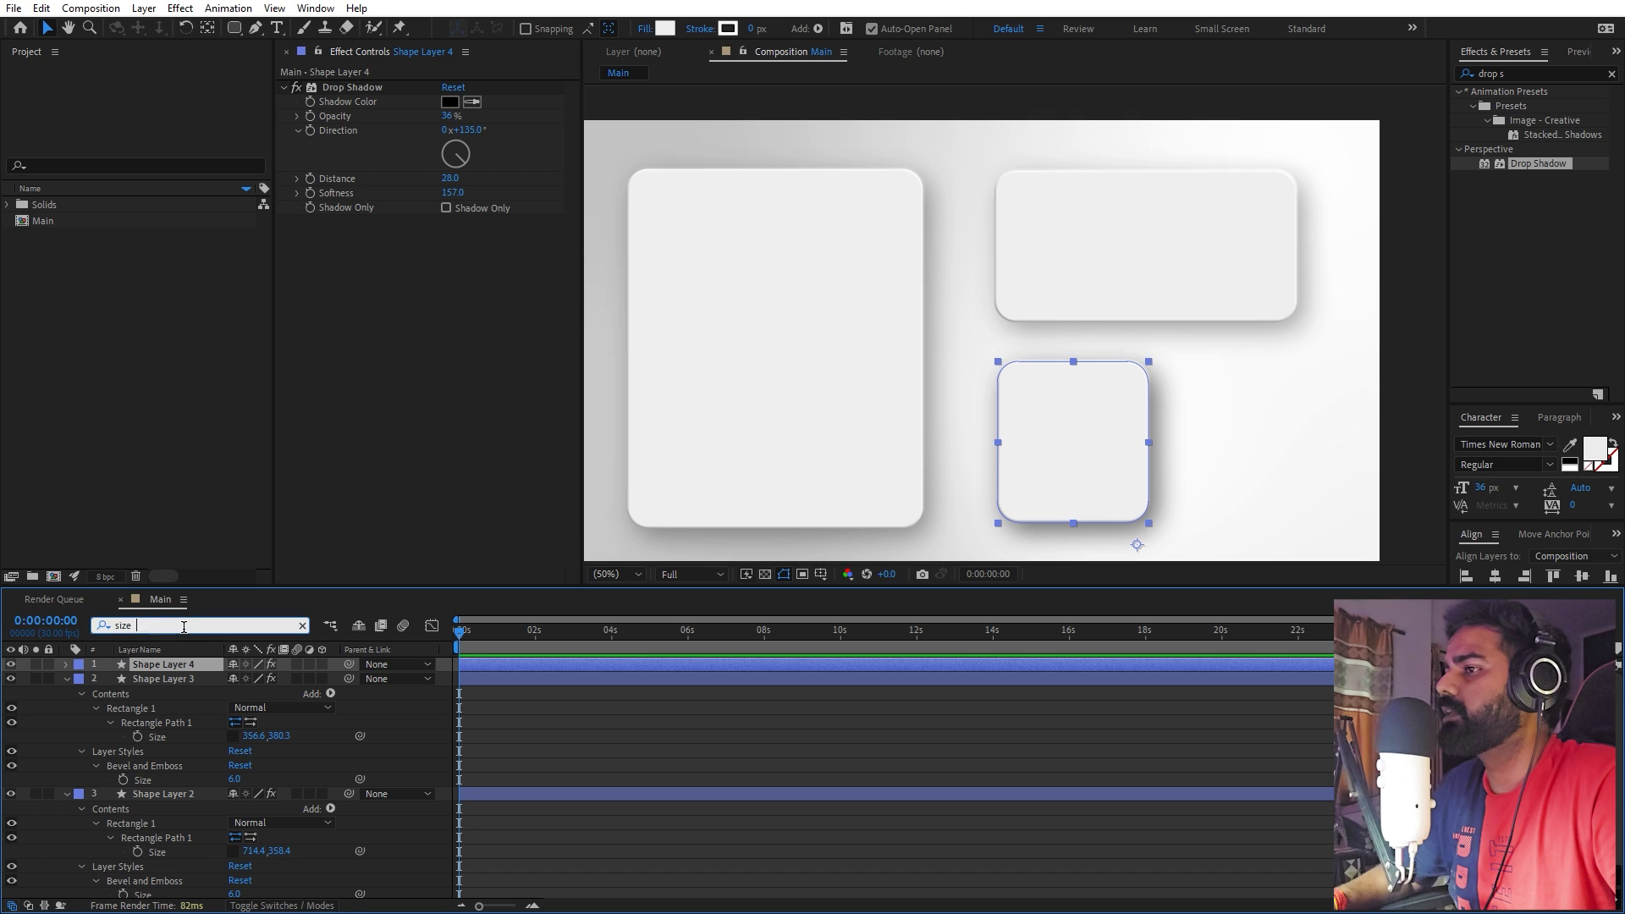
{"action": "left_click_drag", "start_coordinate": [1094, 474], "coordinate": [1242, 474]}
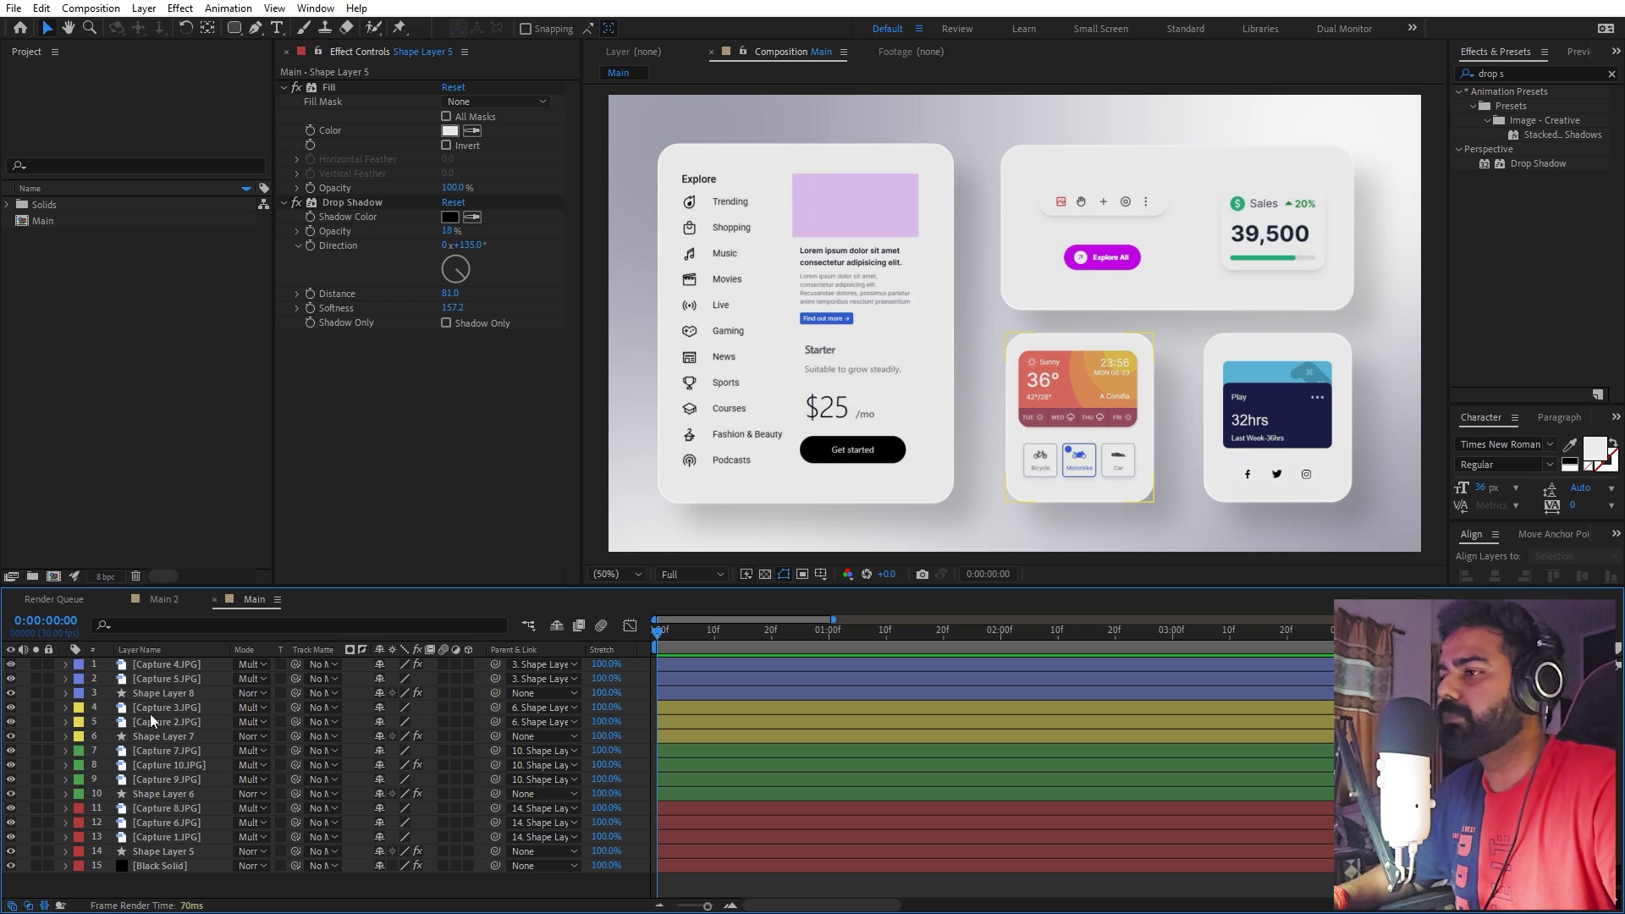
- List the layers by source name and select the Capture 2–5.JPG screenshot layers
{"action": "left_click", "coordinate": [175, 675]}
{"action": "left_click", "coordinate": [178, 654]}
{"action": "left_click", "coordinate": [184, 667]}
{"action": "left_click", "coordinate": [181, 676]}
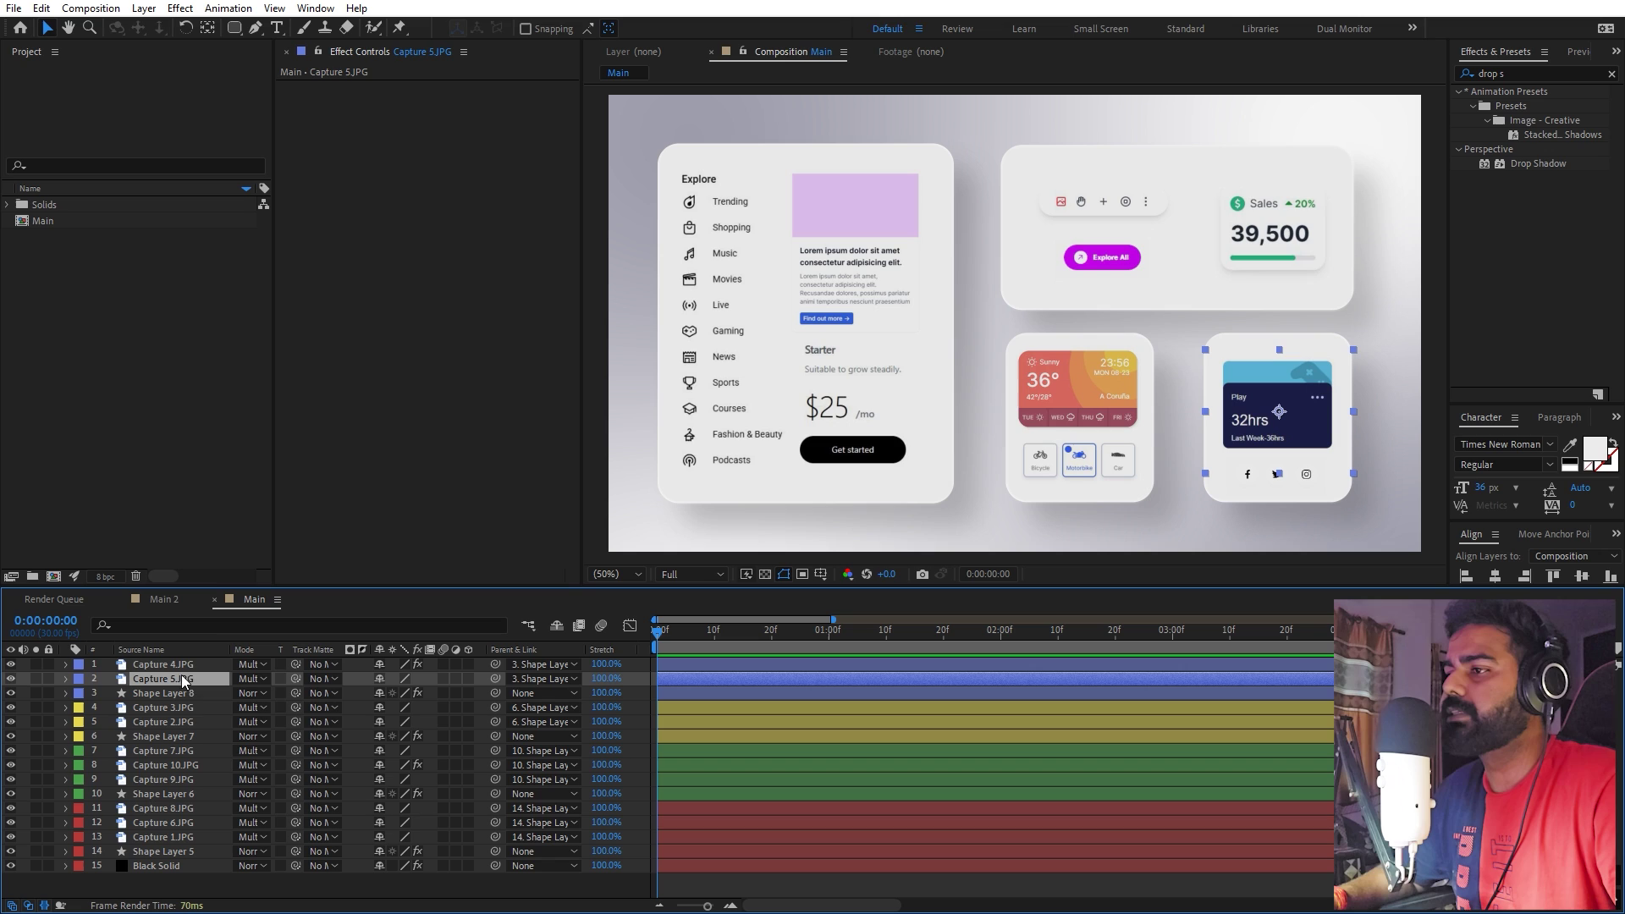
{"action": "left_click", "coordinate": [186, 723]}
{"action": "left_click", "coordinate": [188, 710]}
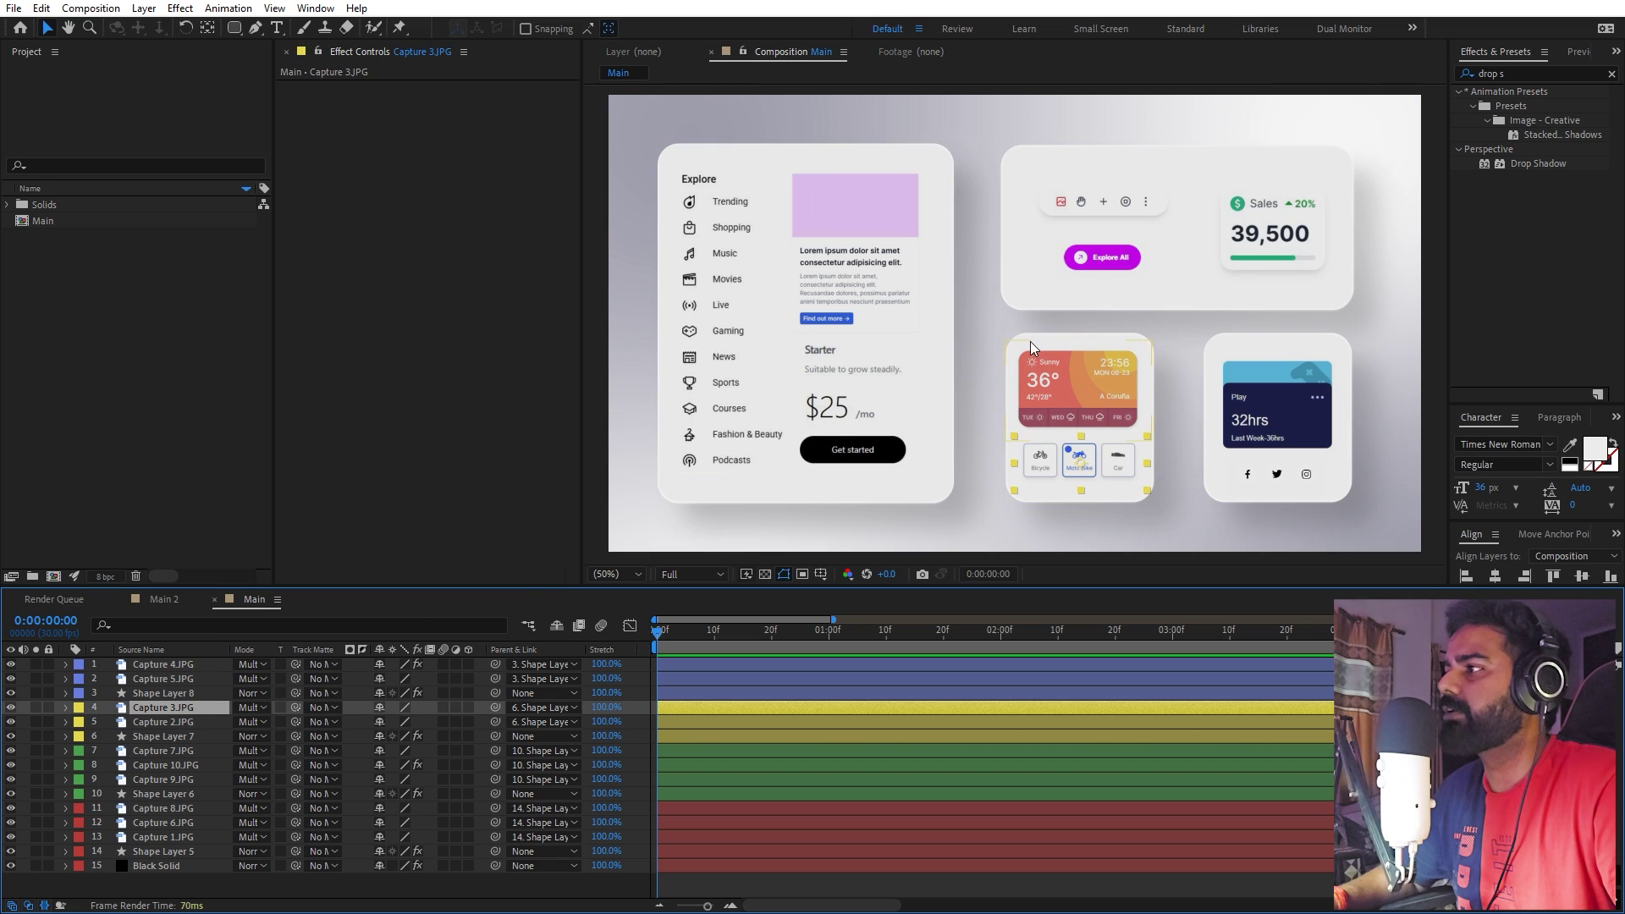
{"action": "left_click", "coordinate": [1058, 558]}
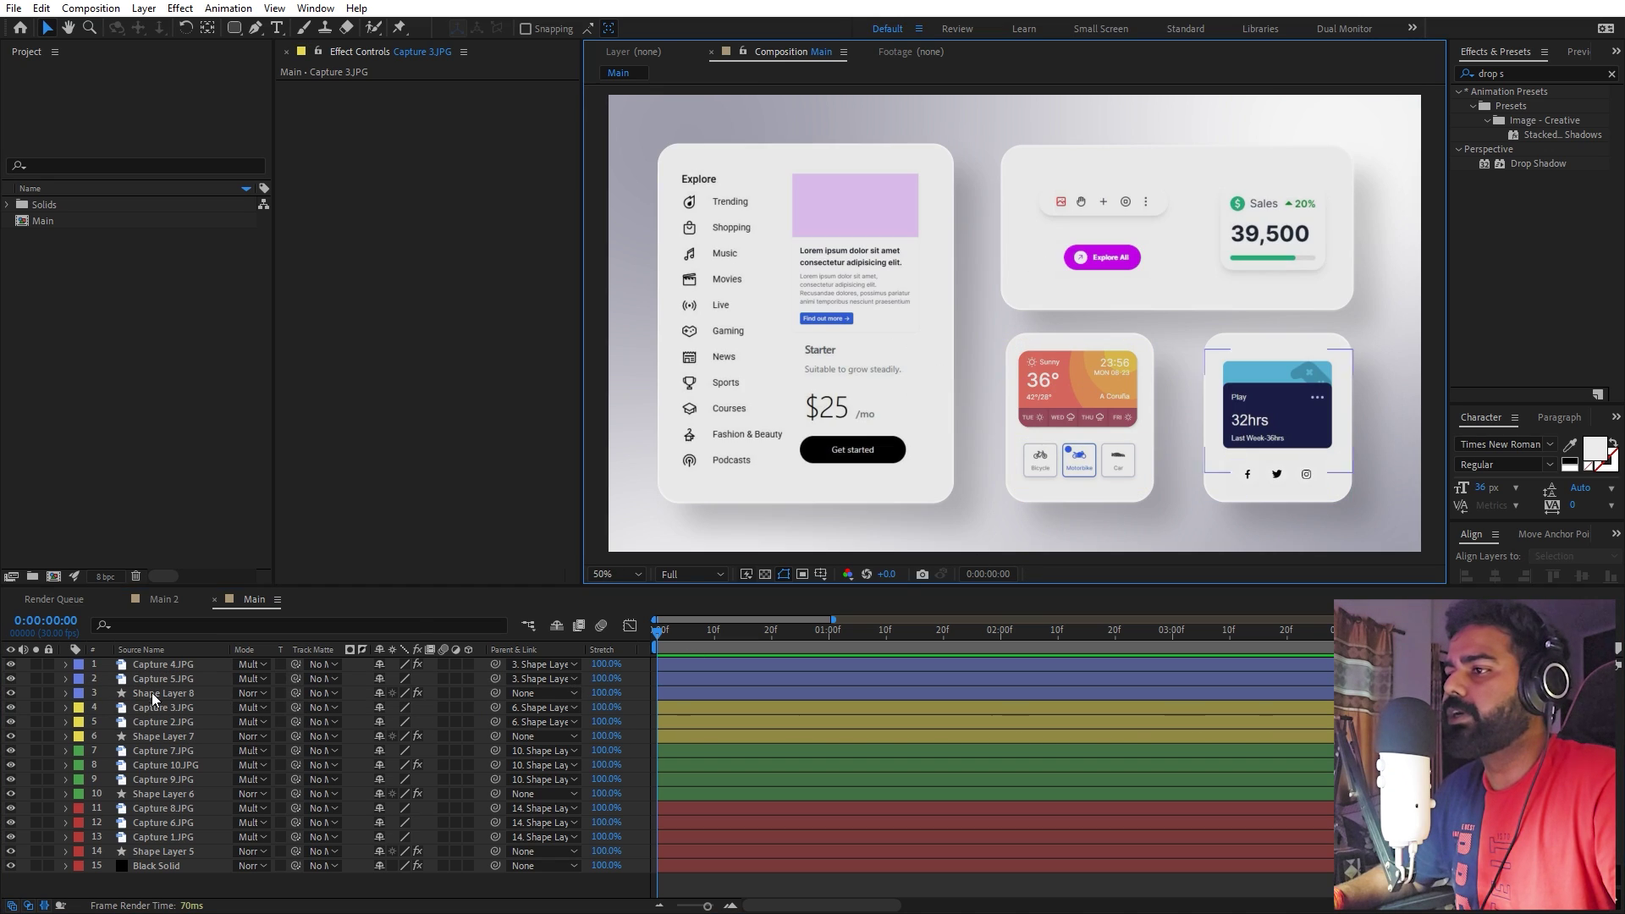
- Give Shape Layers 5–8 a Fuchsia label after briefly trying Cyan
{"action": "left_click", "coordinate": [164, 852]}
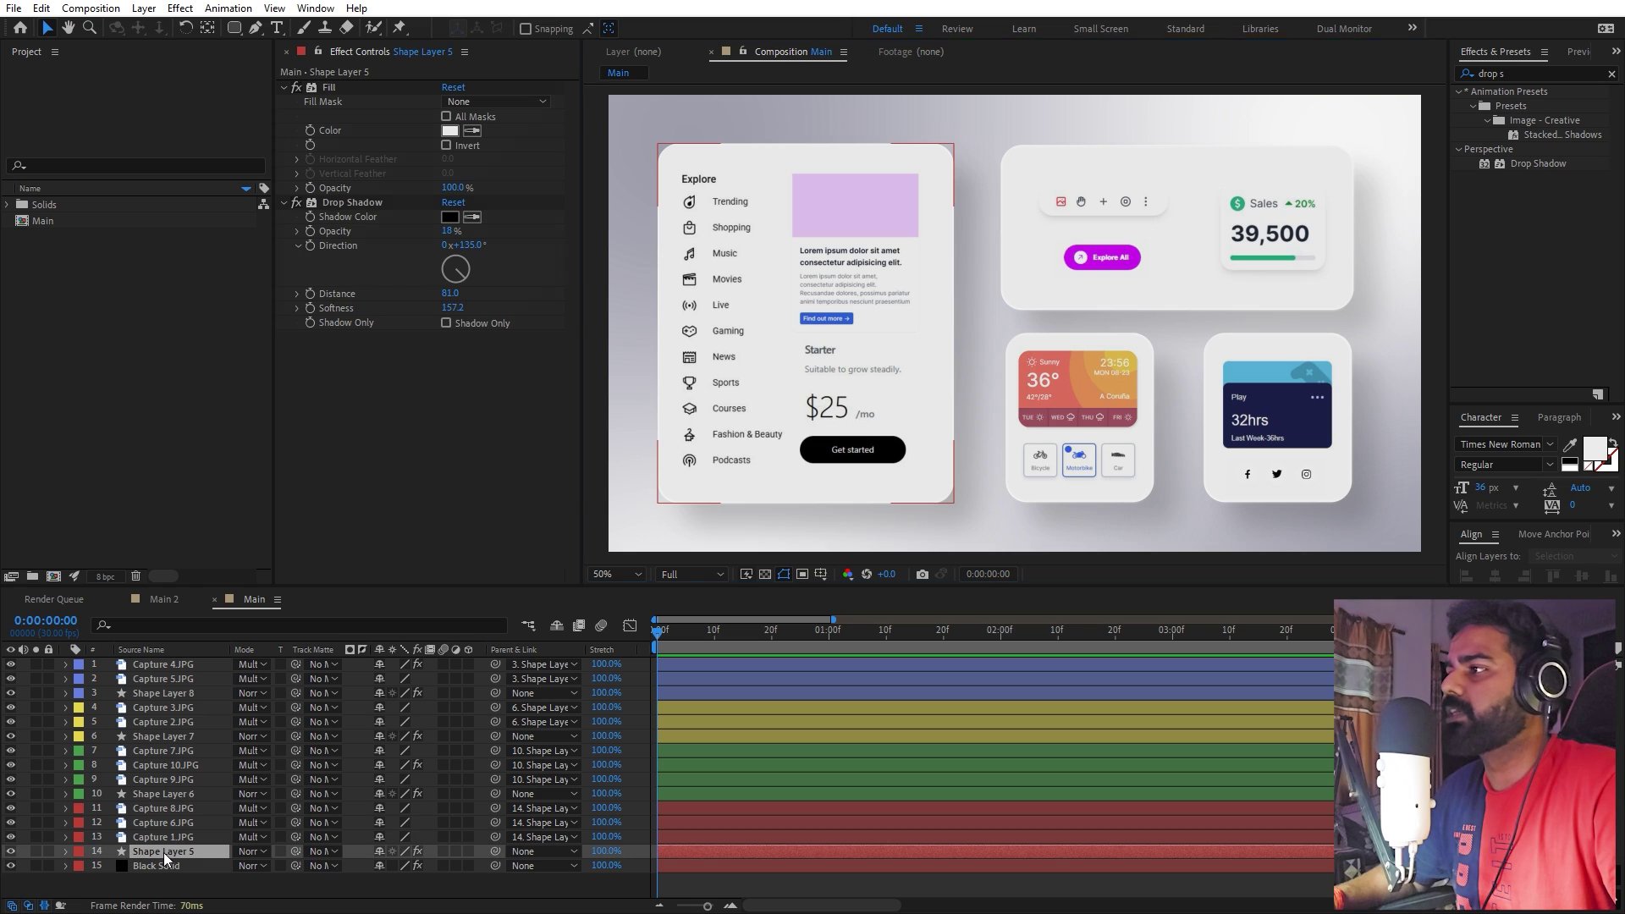
{"action": "left_click", "coordinate": [145, 794], "text": "ctrl"}
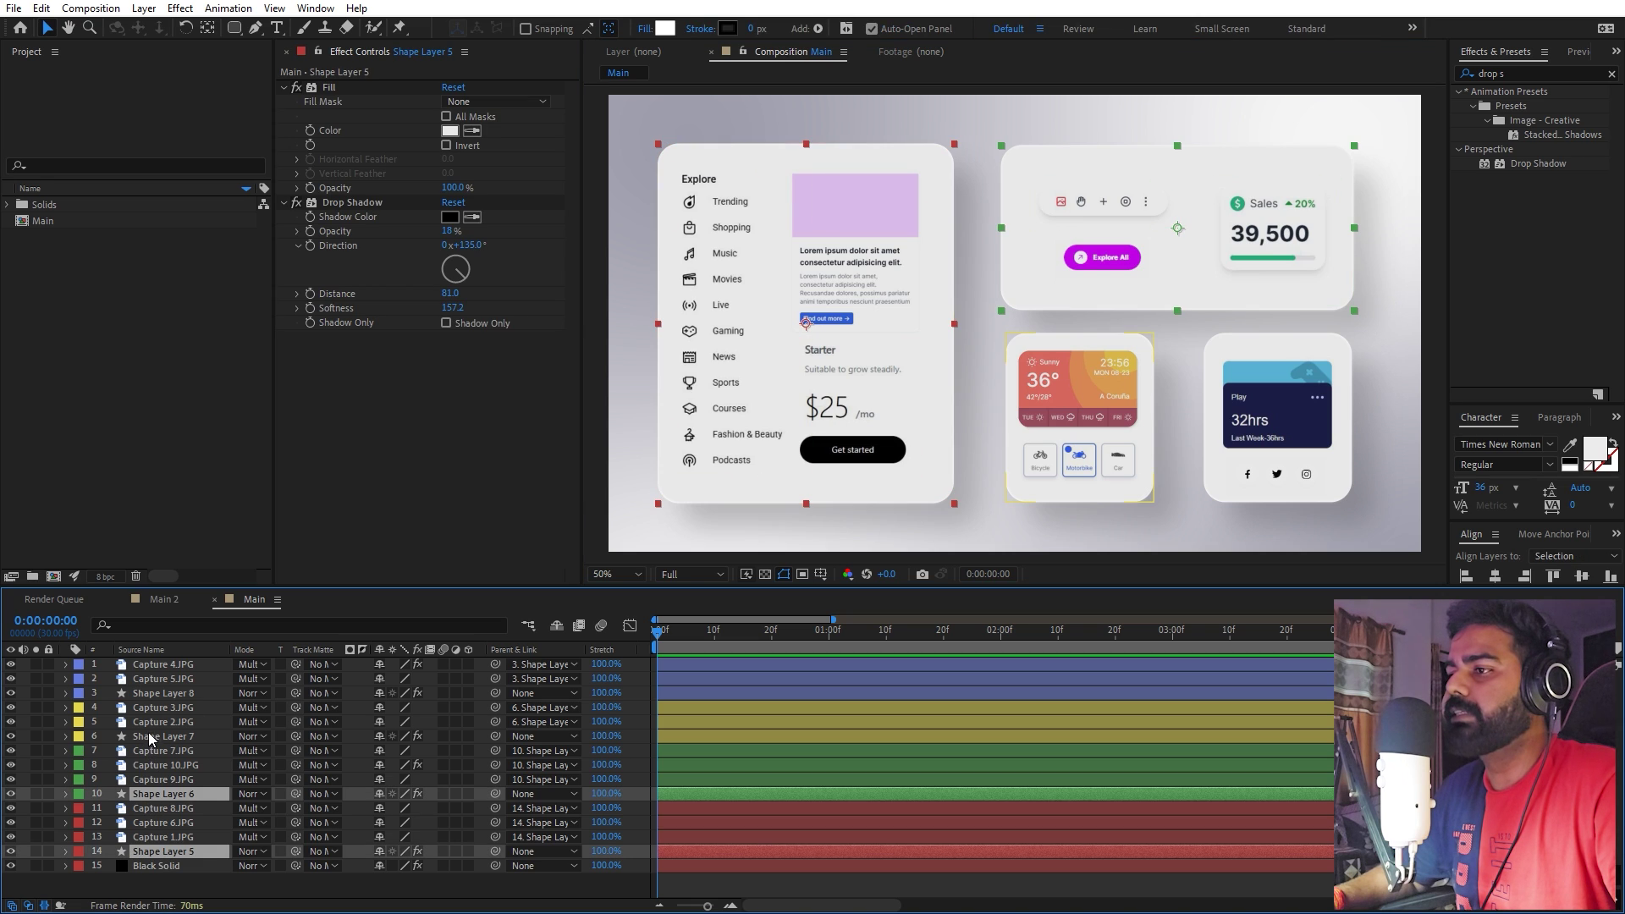
{"action": "left_click", "coordinate": [149, 736], "text": "ctrl"}
{"action": "left_click", "coordinate": [152, 694], "text": "ctrl"}
{"action": "left_click", "coordinate": [79, 699]}
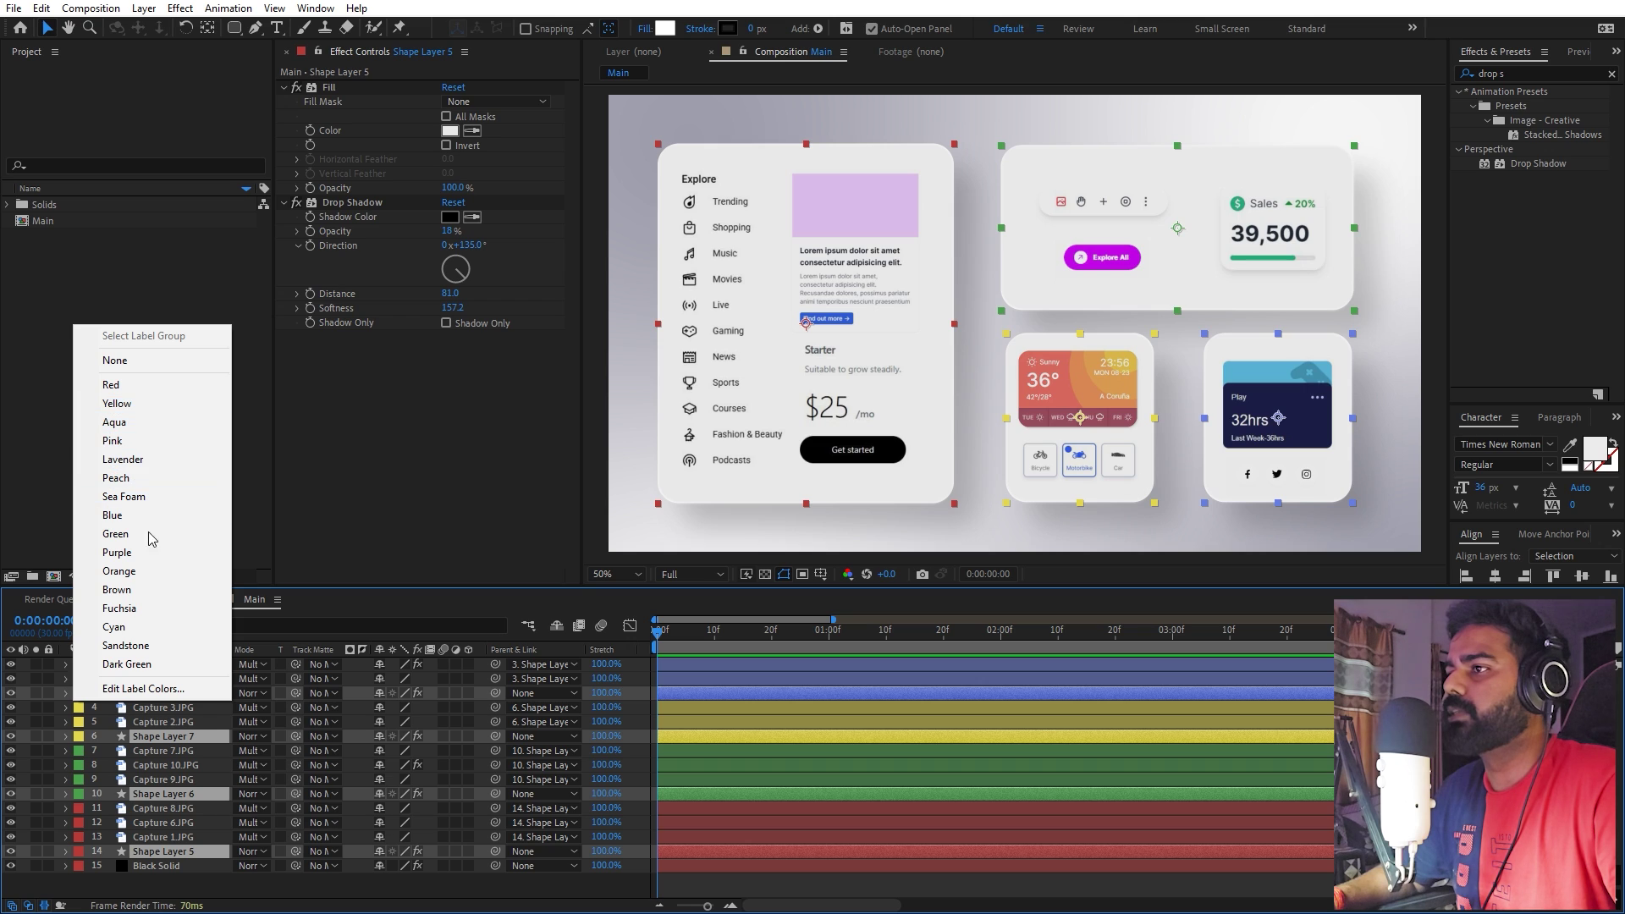
{"action": "left_click", "coordinate": [113, 627]}
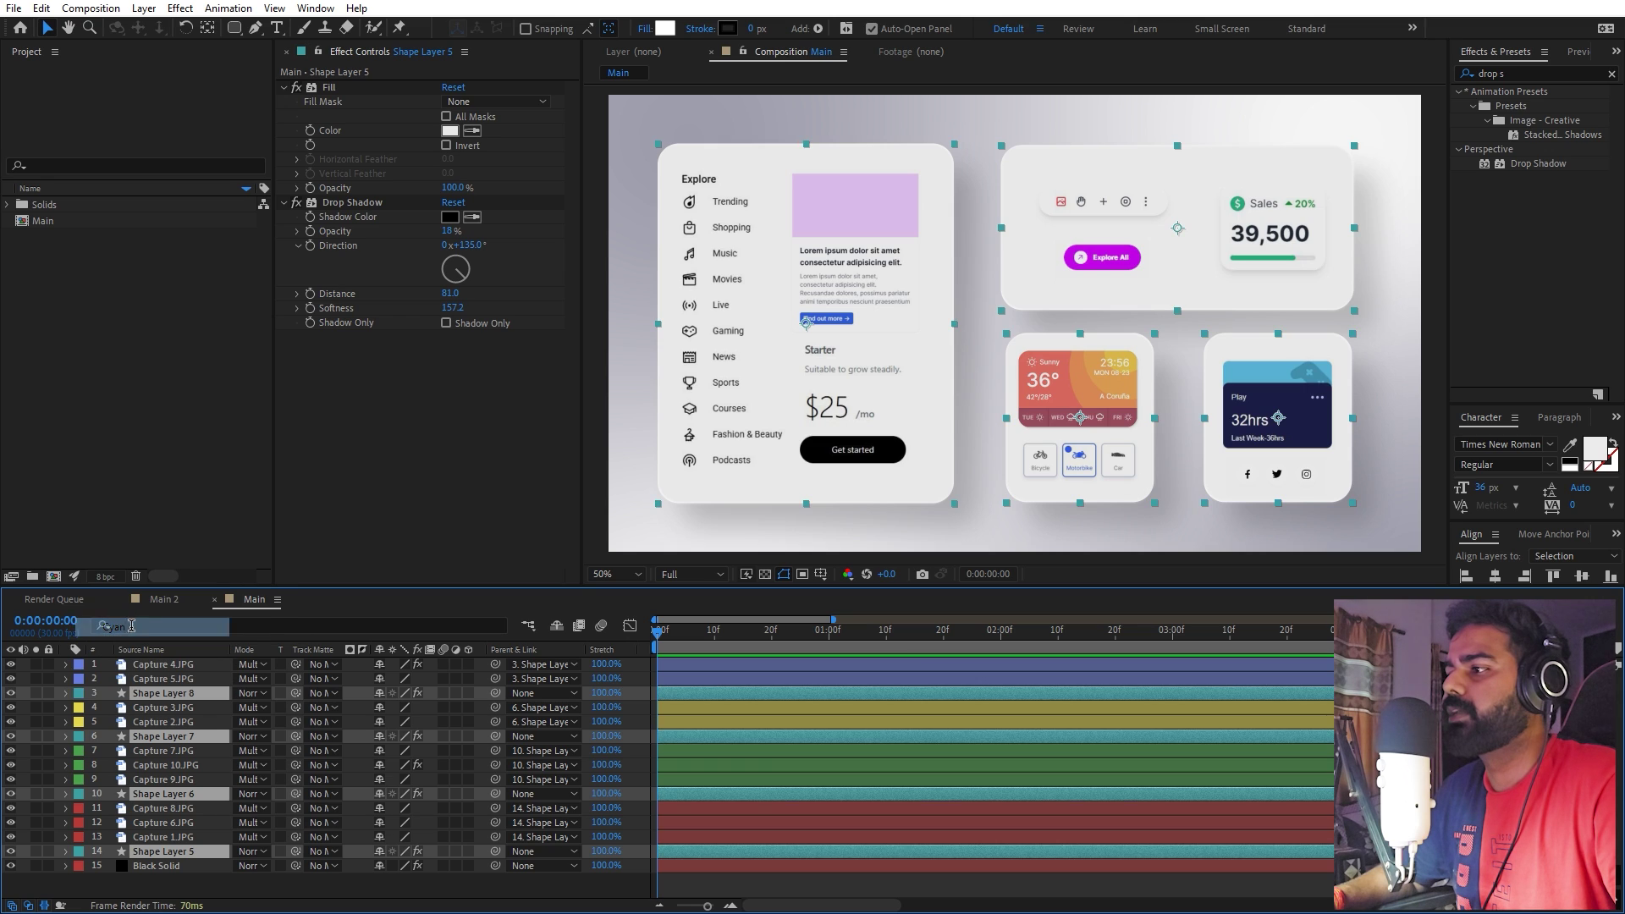
{"action": "left_click", "coordinate": [80, 694]}
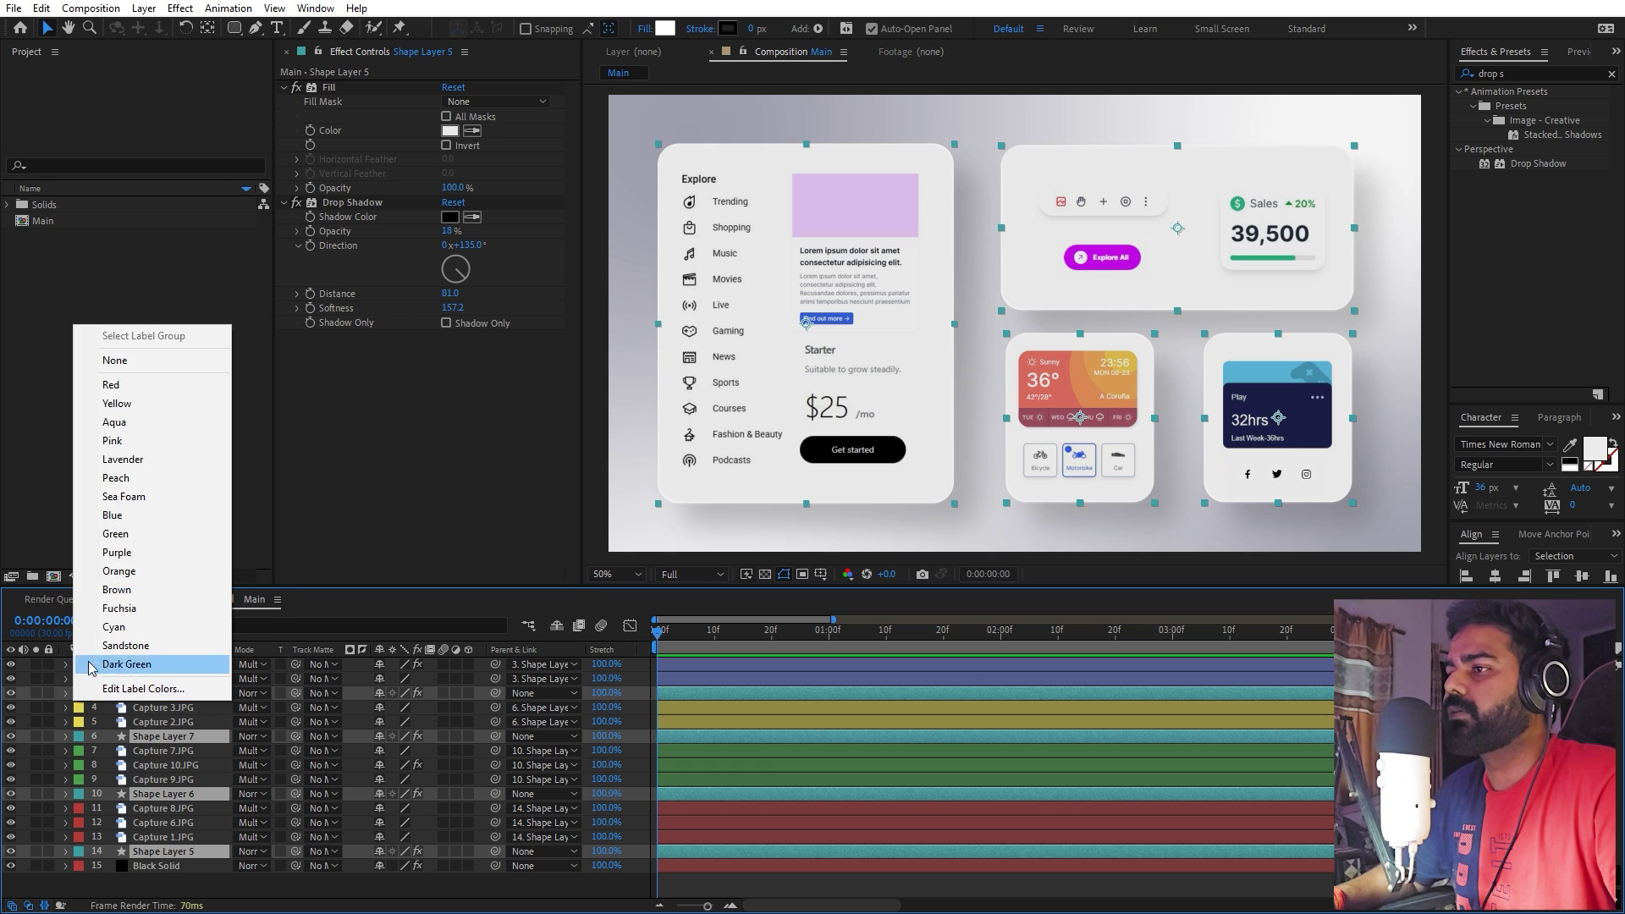
{"action": "left_click", "coordinate": [120, 608]}
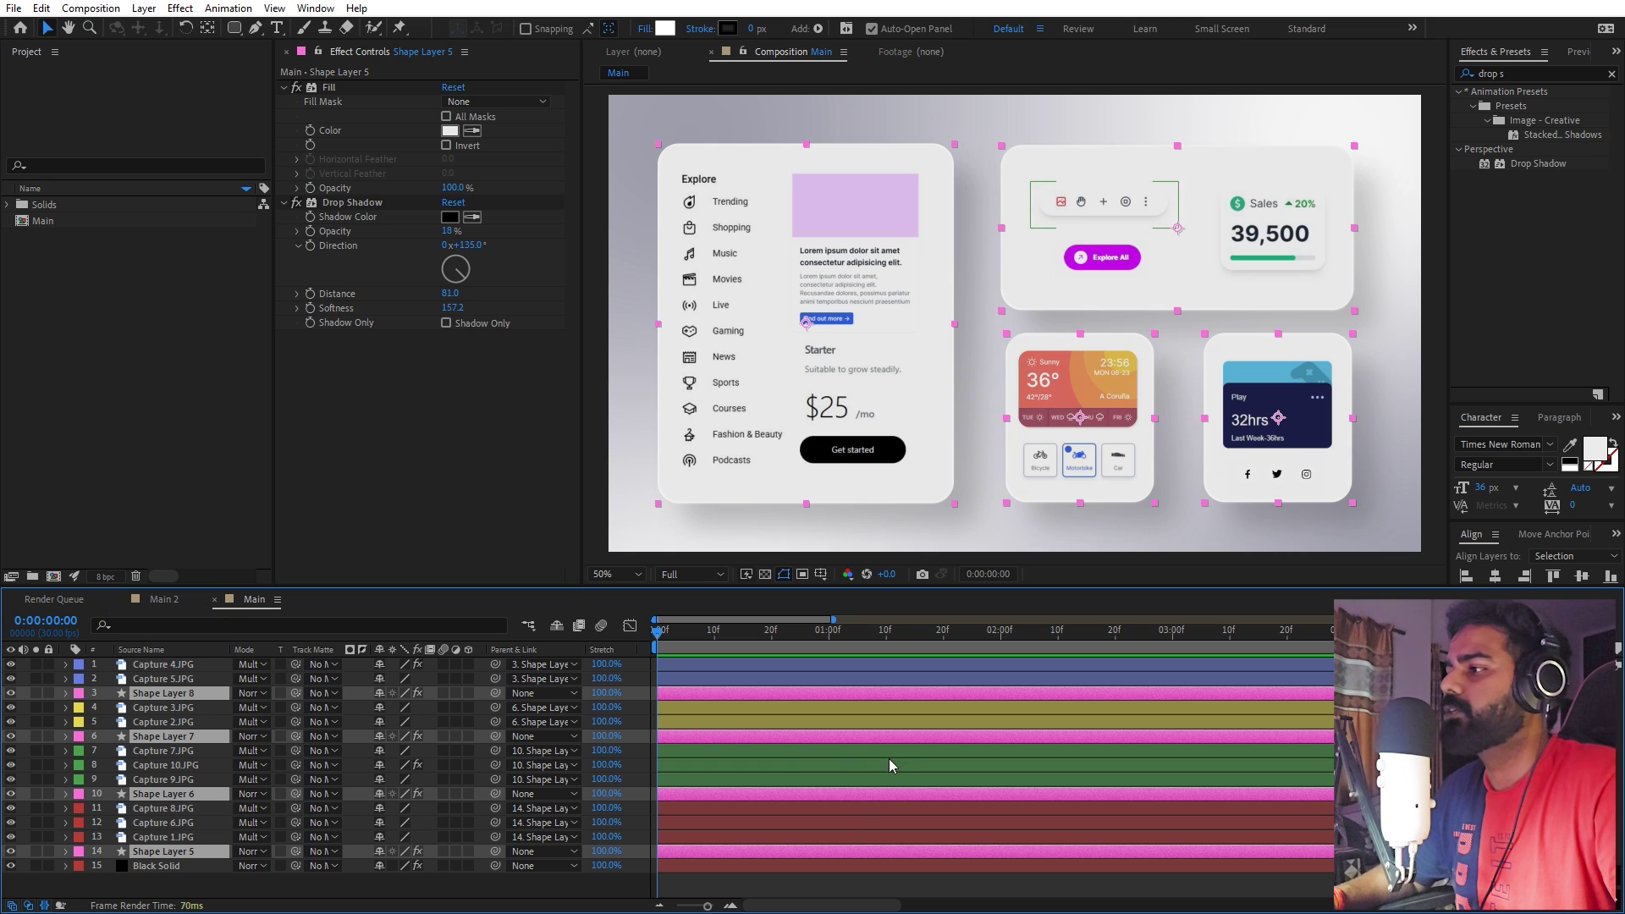
- Nudge the Explore card's Shape Layer 5 slightly to the right, then deselect all
{"action": "left_click", "coordinate": [846, 867]}
{"action": "left_click", "coordinate": [181, 837]}
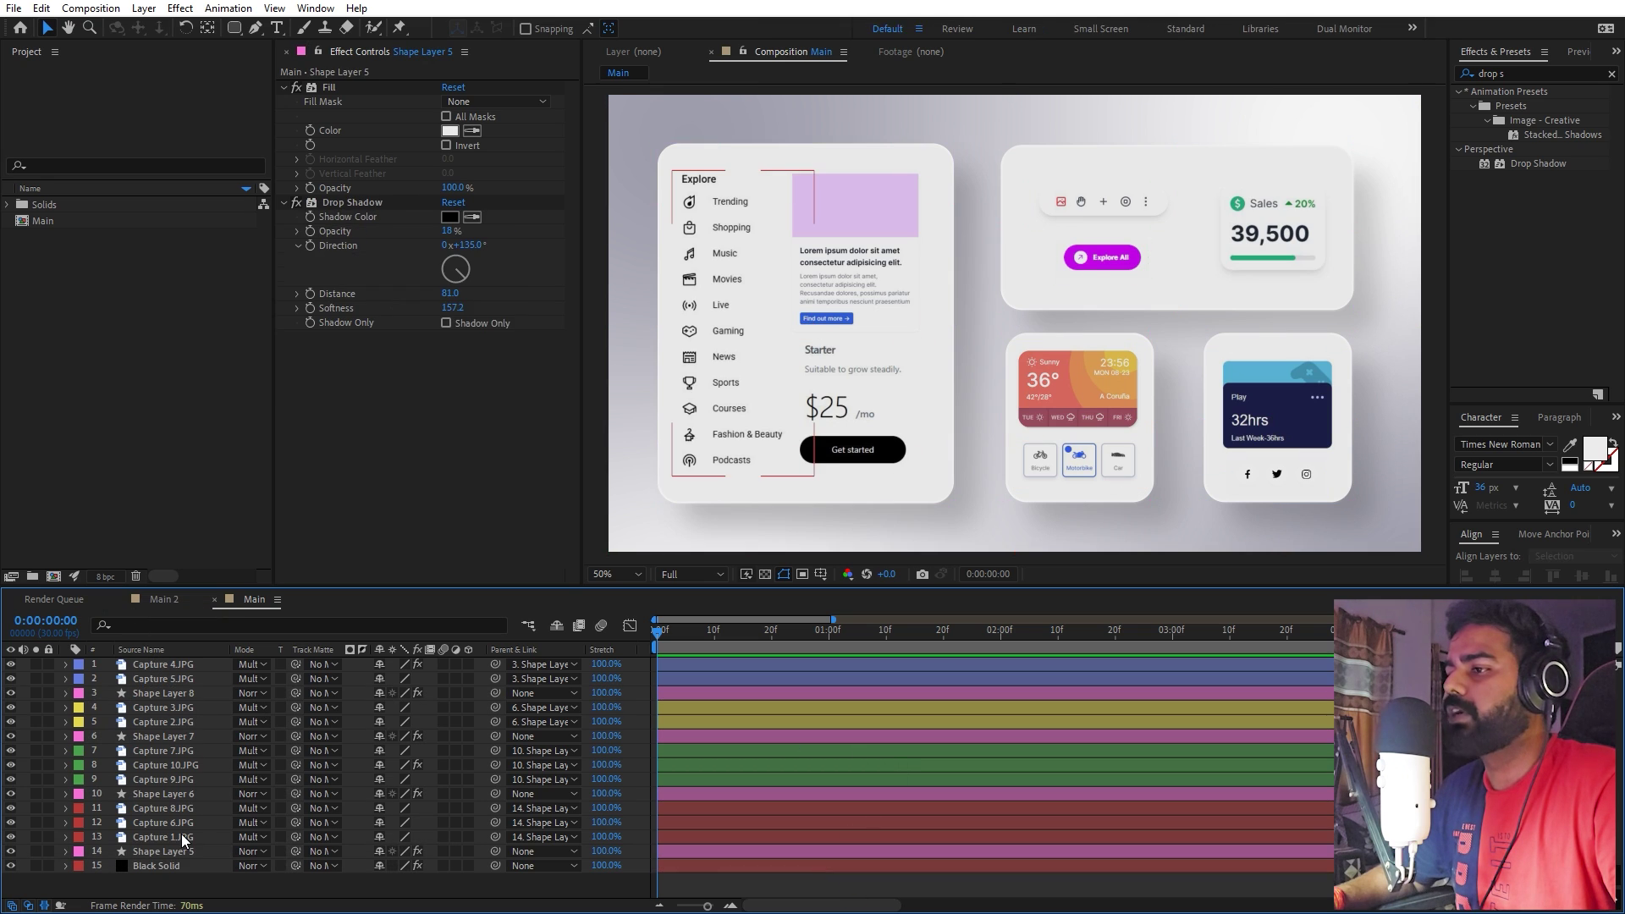
{"action": "left_click", "coordinate": [181, 824], "text": "shift"}
{"action": "left_click", "coordinate": [181, 809], "text": "shift"}
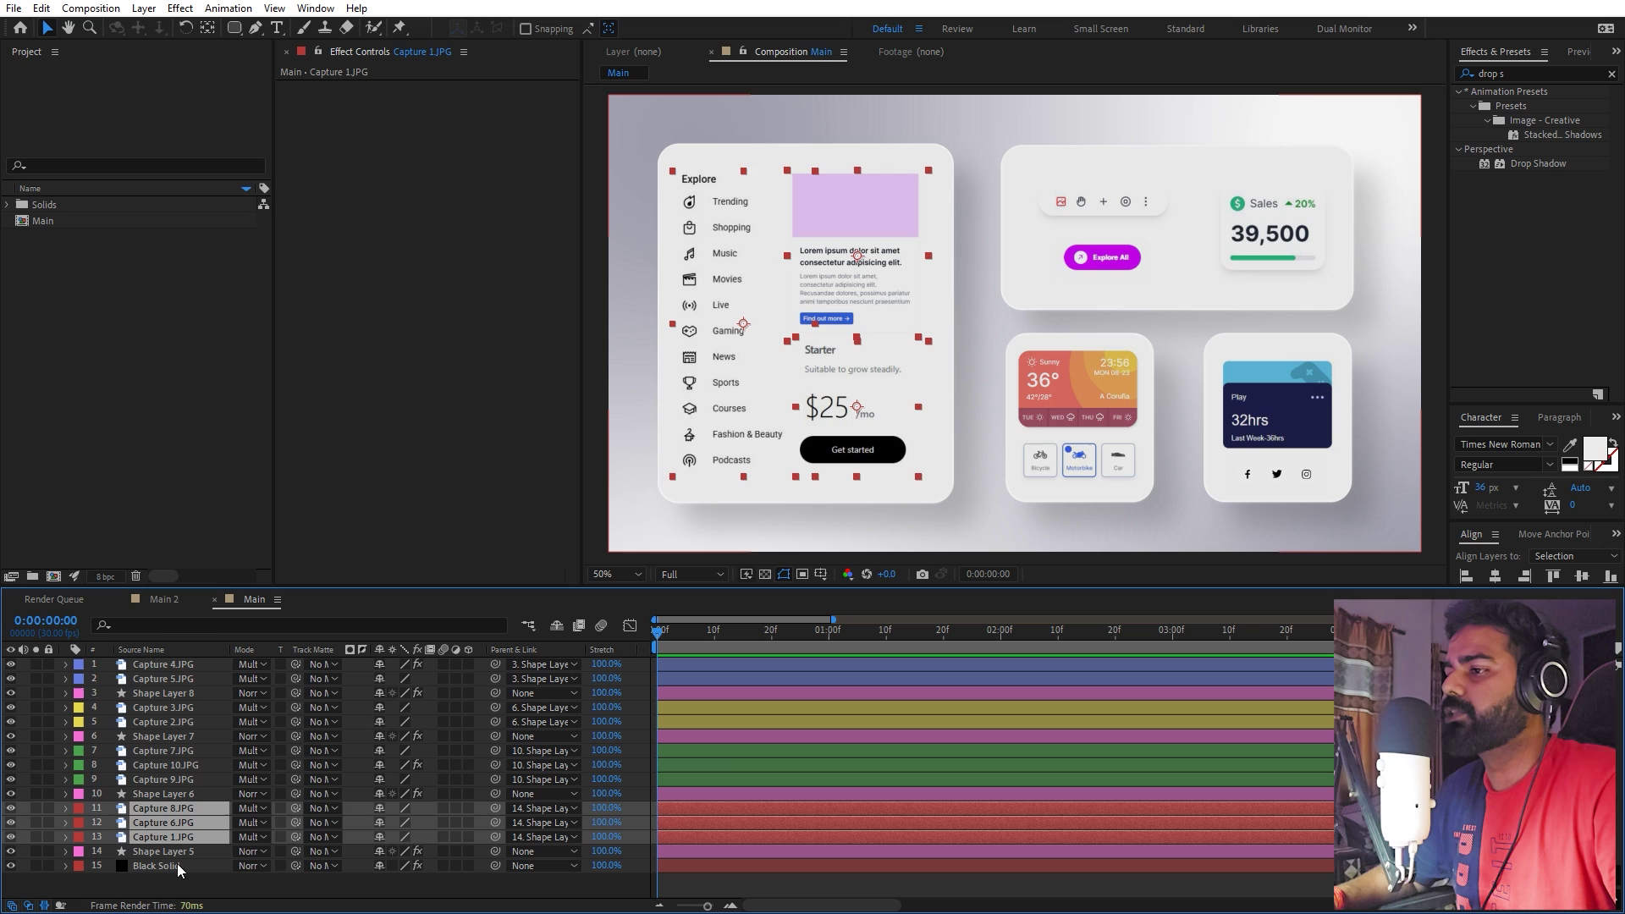
{"action": "left_click", "coordinate": [180, 852]}
{"action": "mouse_move", "coordinate": [804, 330]}
{"action": "left_mouse_down"}
{"action": "mouse_move", "coordinate": [999, 343]}
{"action": "mouse_move", "coordinate": [745, 326]}
{"action": "mouse_move", "coordinate": [887, 343]}
{"action": "mouse_move", "coordinate": [807, 332]}
{"action": "left_mouse_up"}
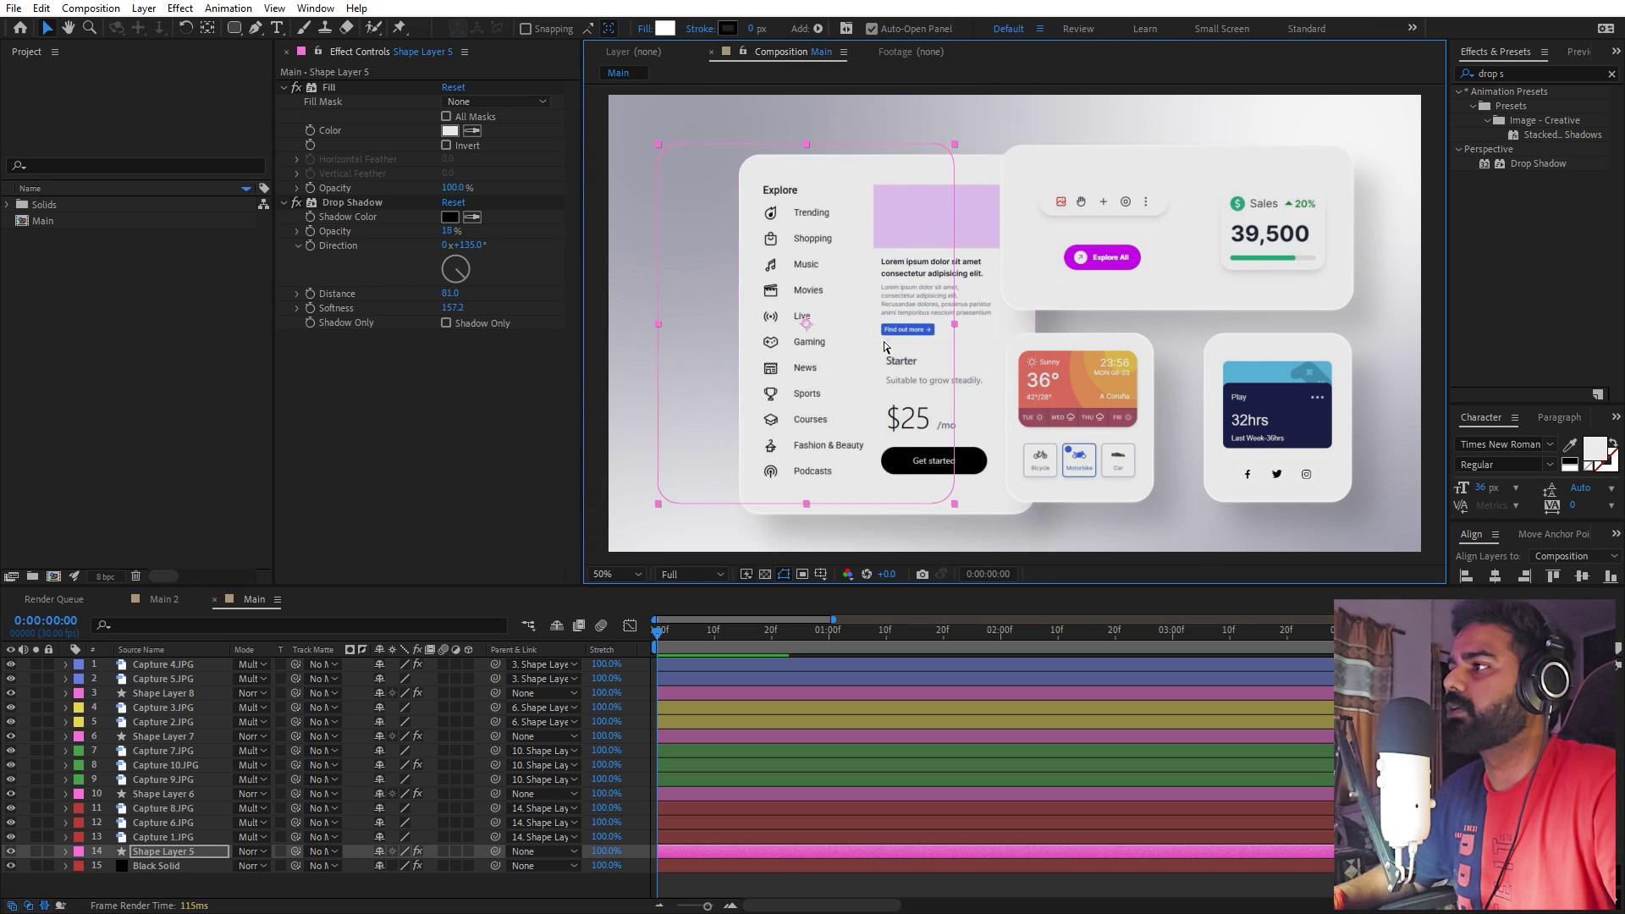
{"action": "left_click", "coordinate": [745, 885]}
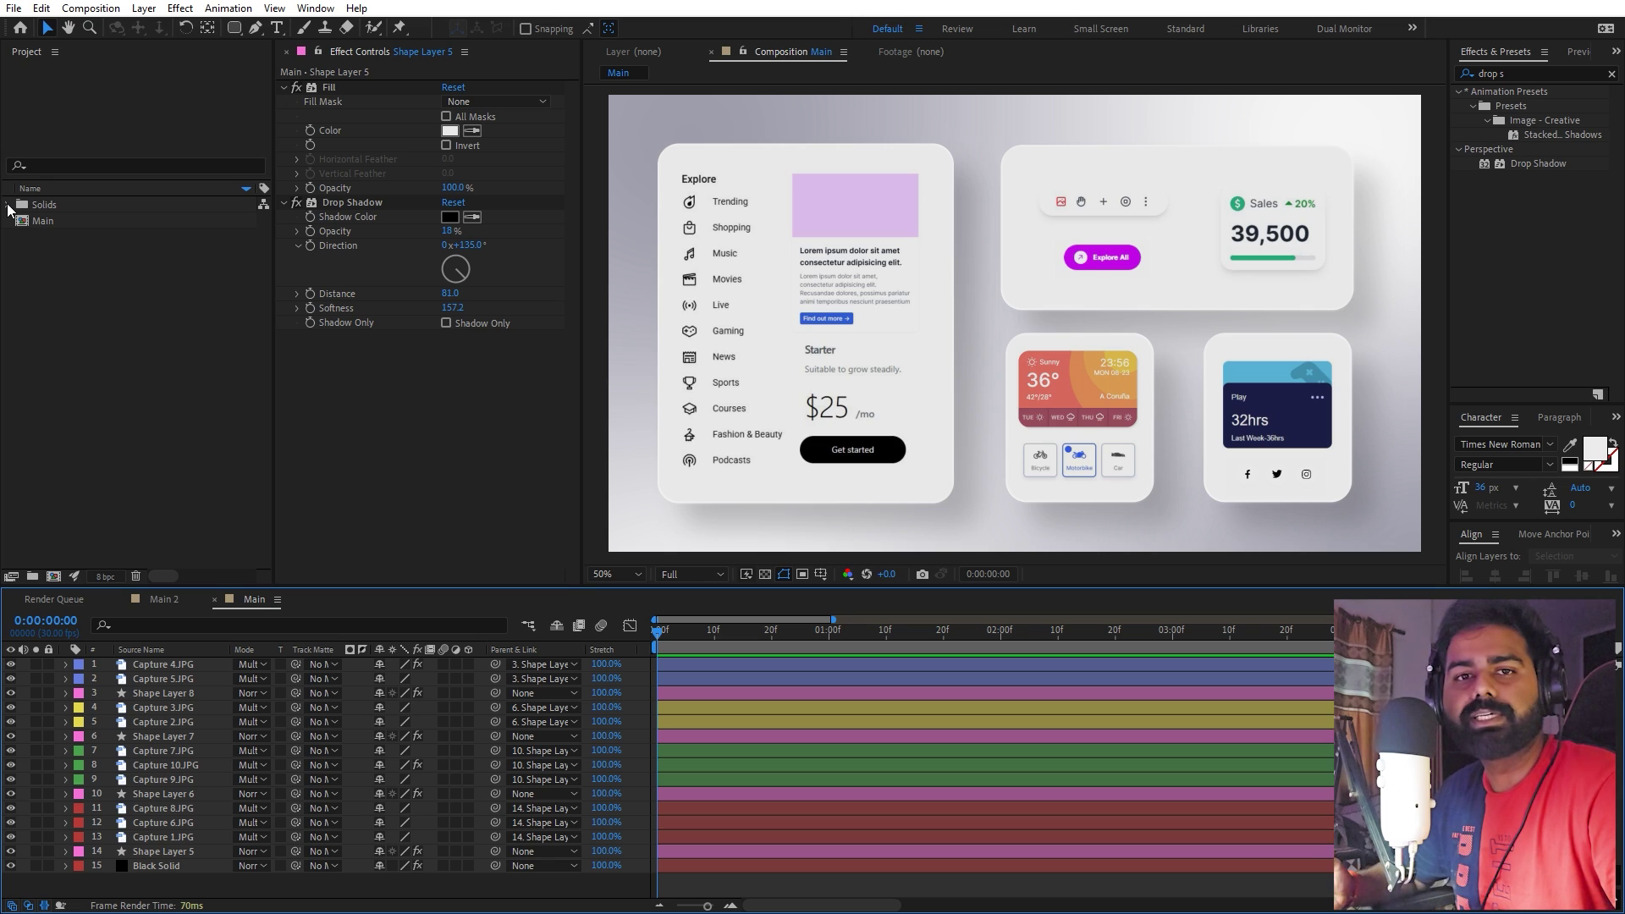
- Draw a closed three-point triangle path with the Pen tool
{"action": "left_click", "coordinate": [255, 27]}
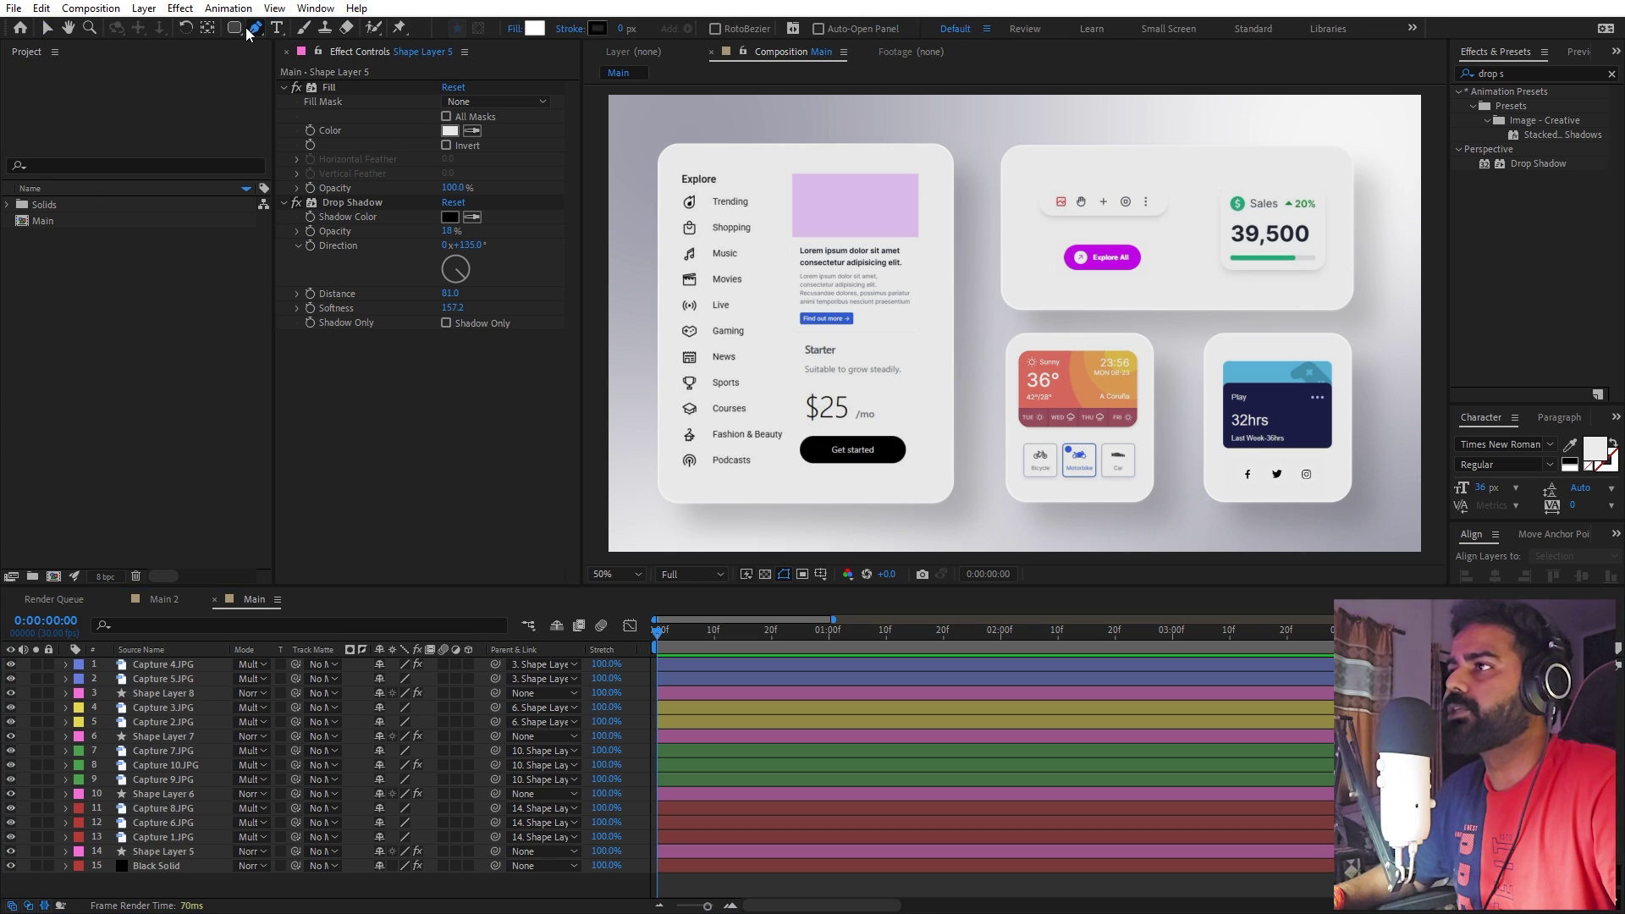
{"action": "left_click", "coordinate": [754, 212]}
{"action": "left_click", "coordinate": [752, 287]}
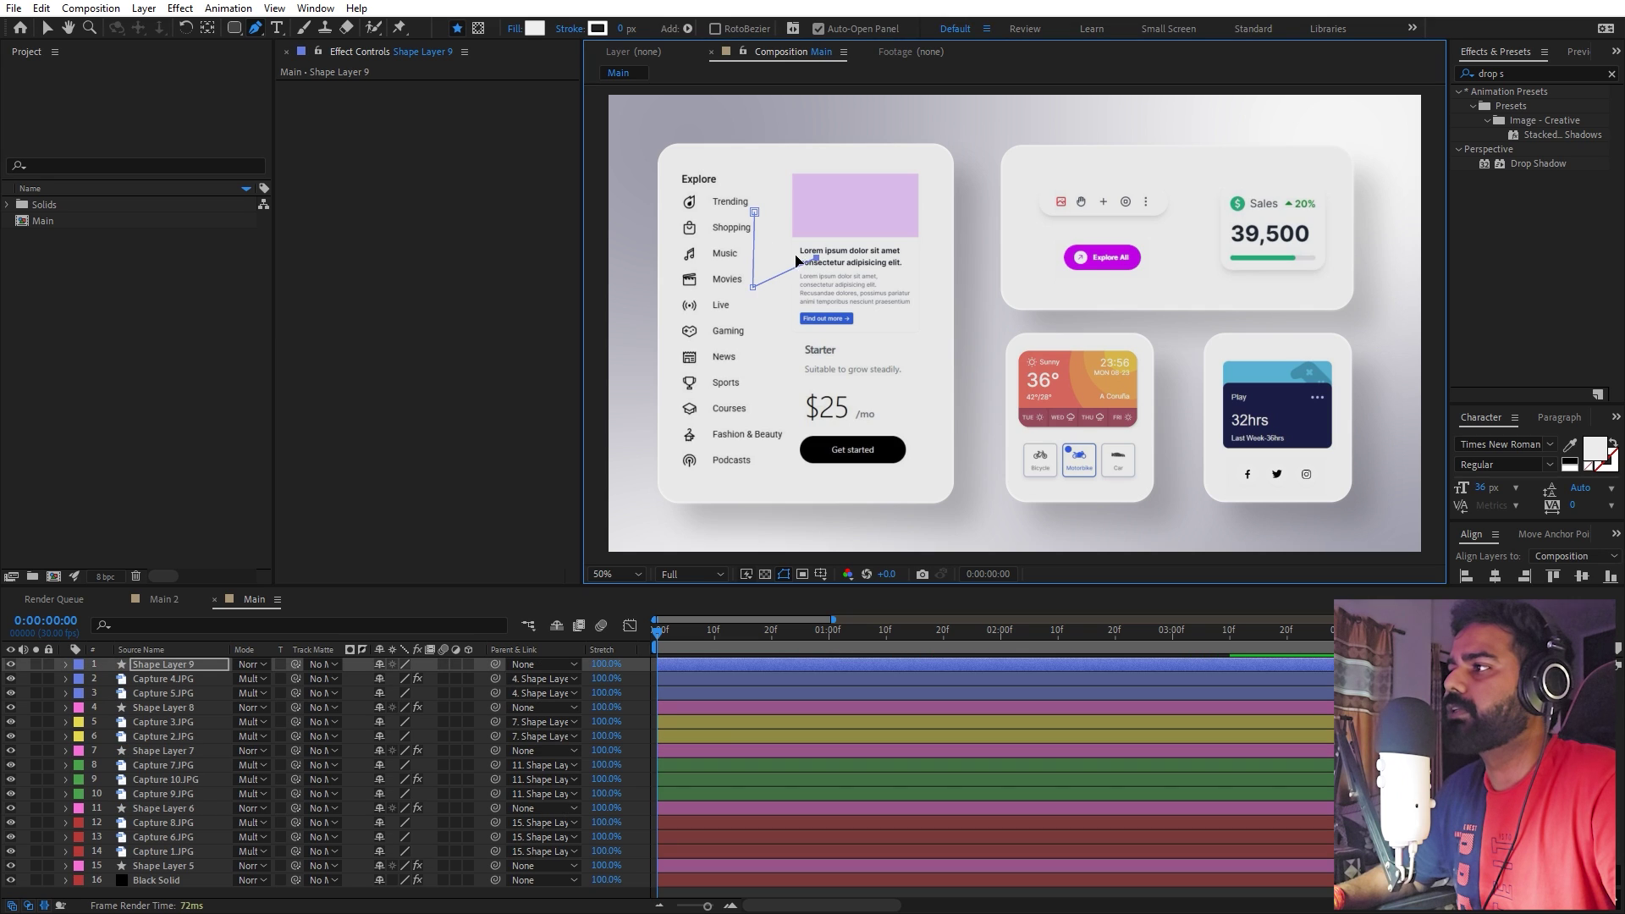
{"action": "left_click", "coordinate": [811, 258]}
{"action": "left_click", "coordinate": [754, 212]}
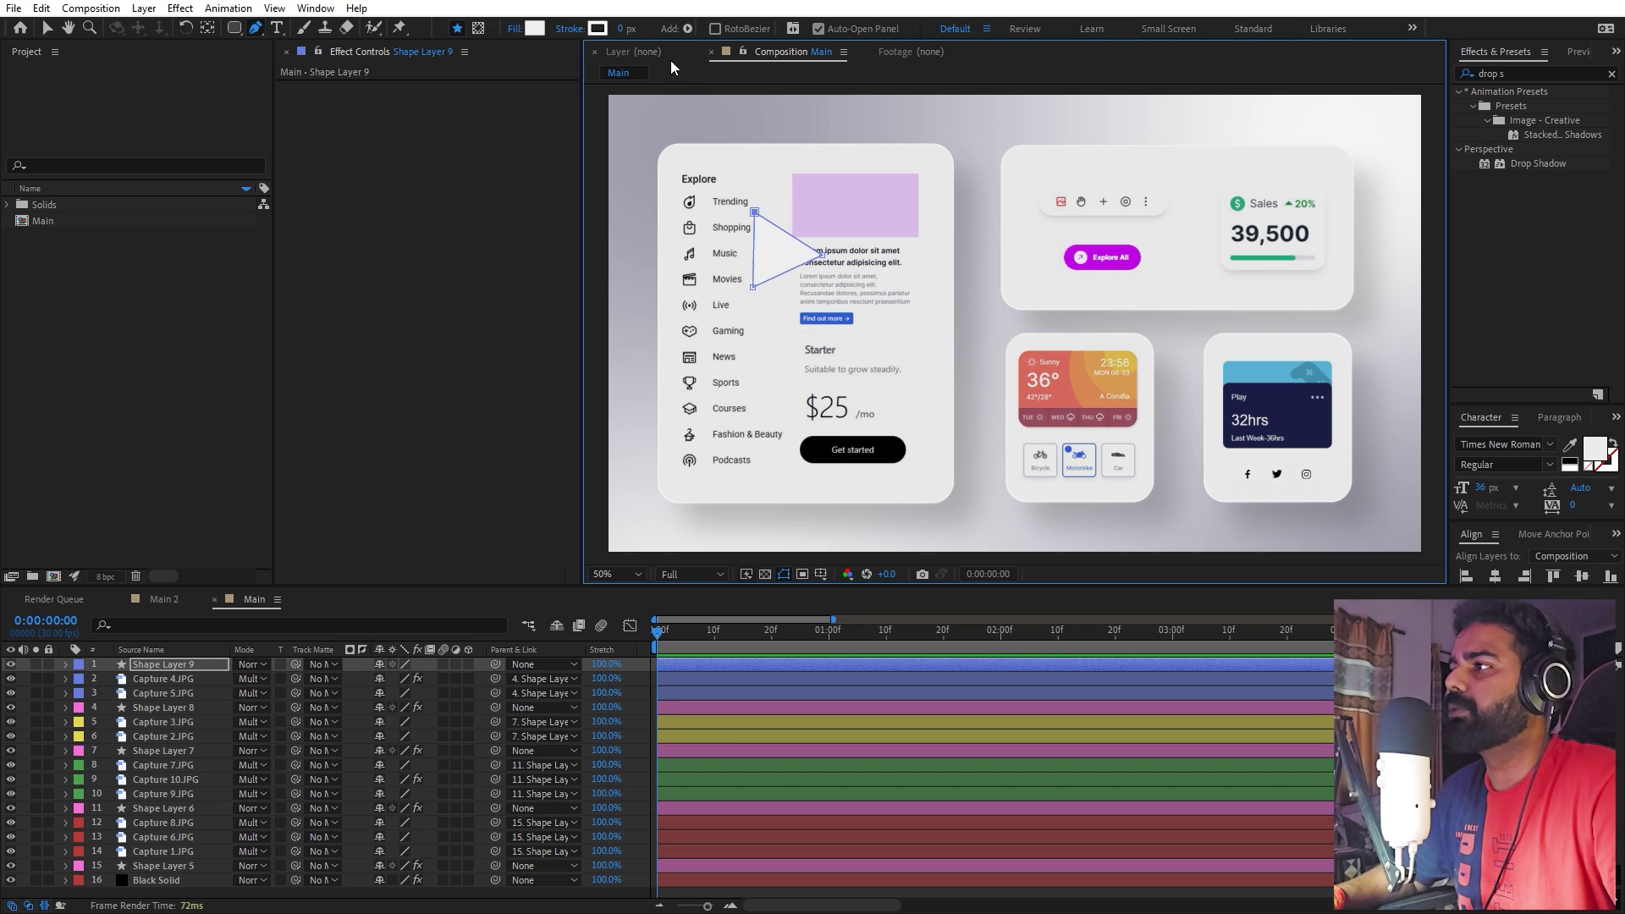
- Give the triangle a thicker black stroke and move it beside the Starter text
{"action": "left_click", "coordinate": [598, 28]}
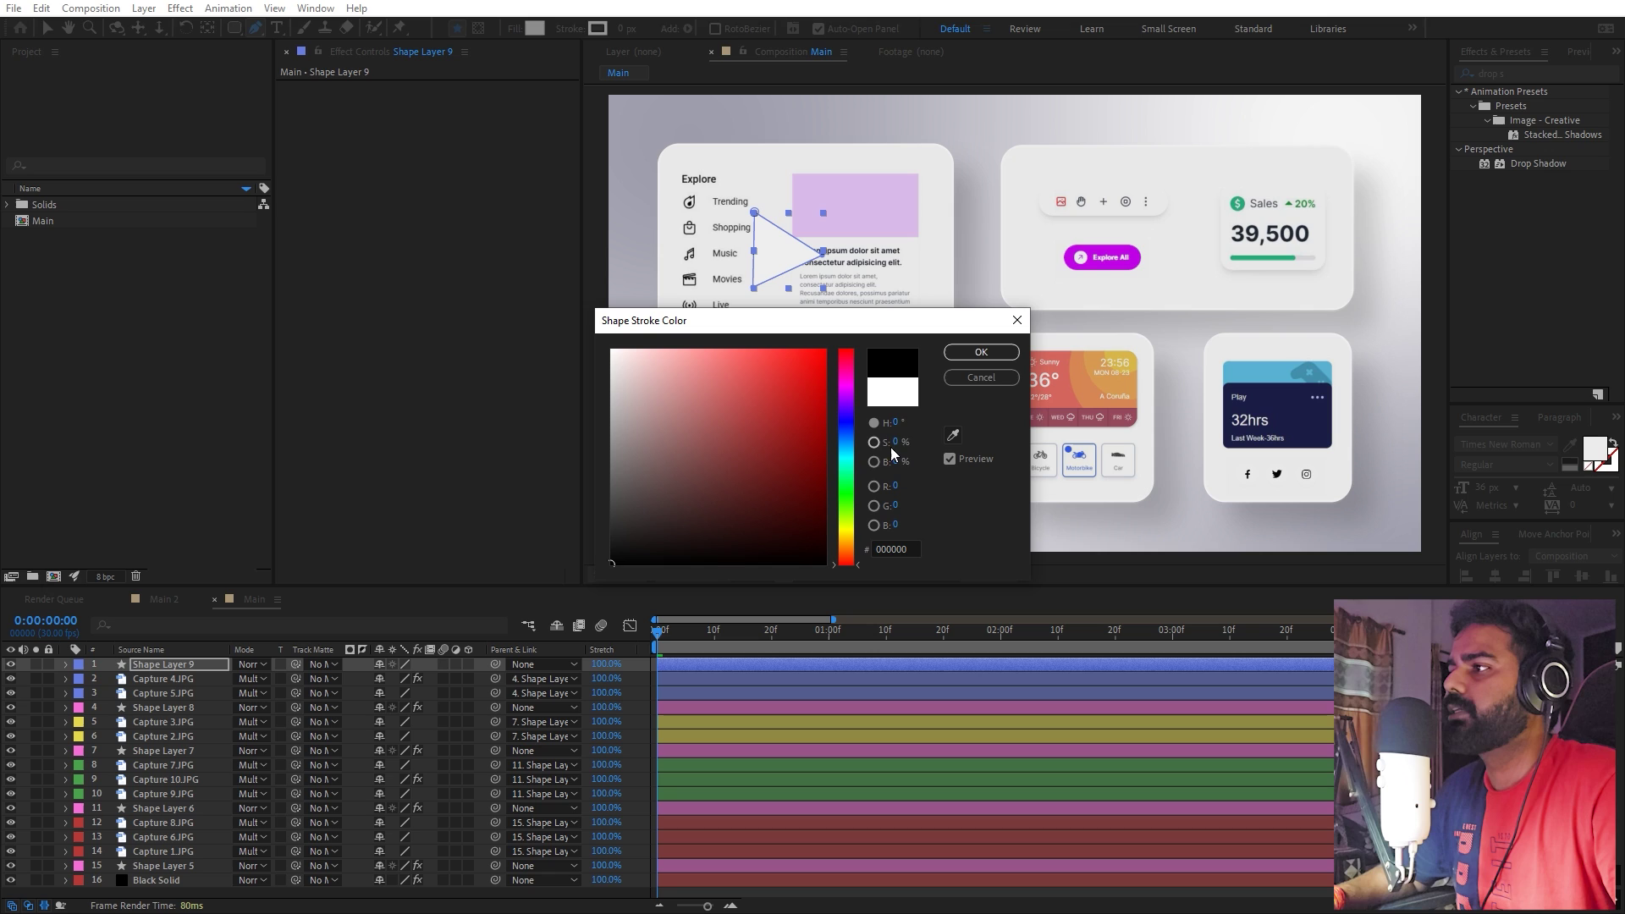
{"action": "left_click", "coordinate": [981, 352]}
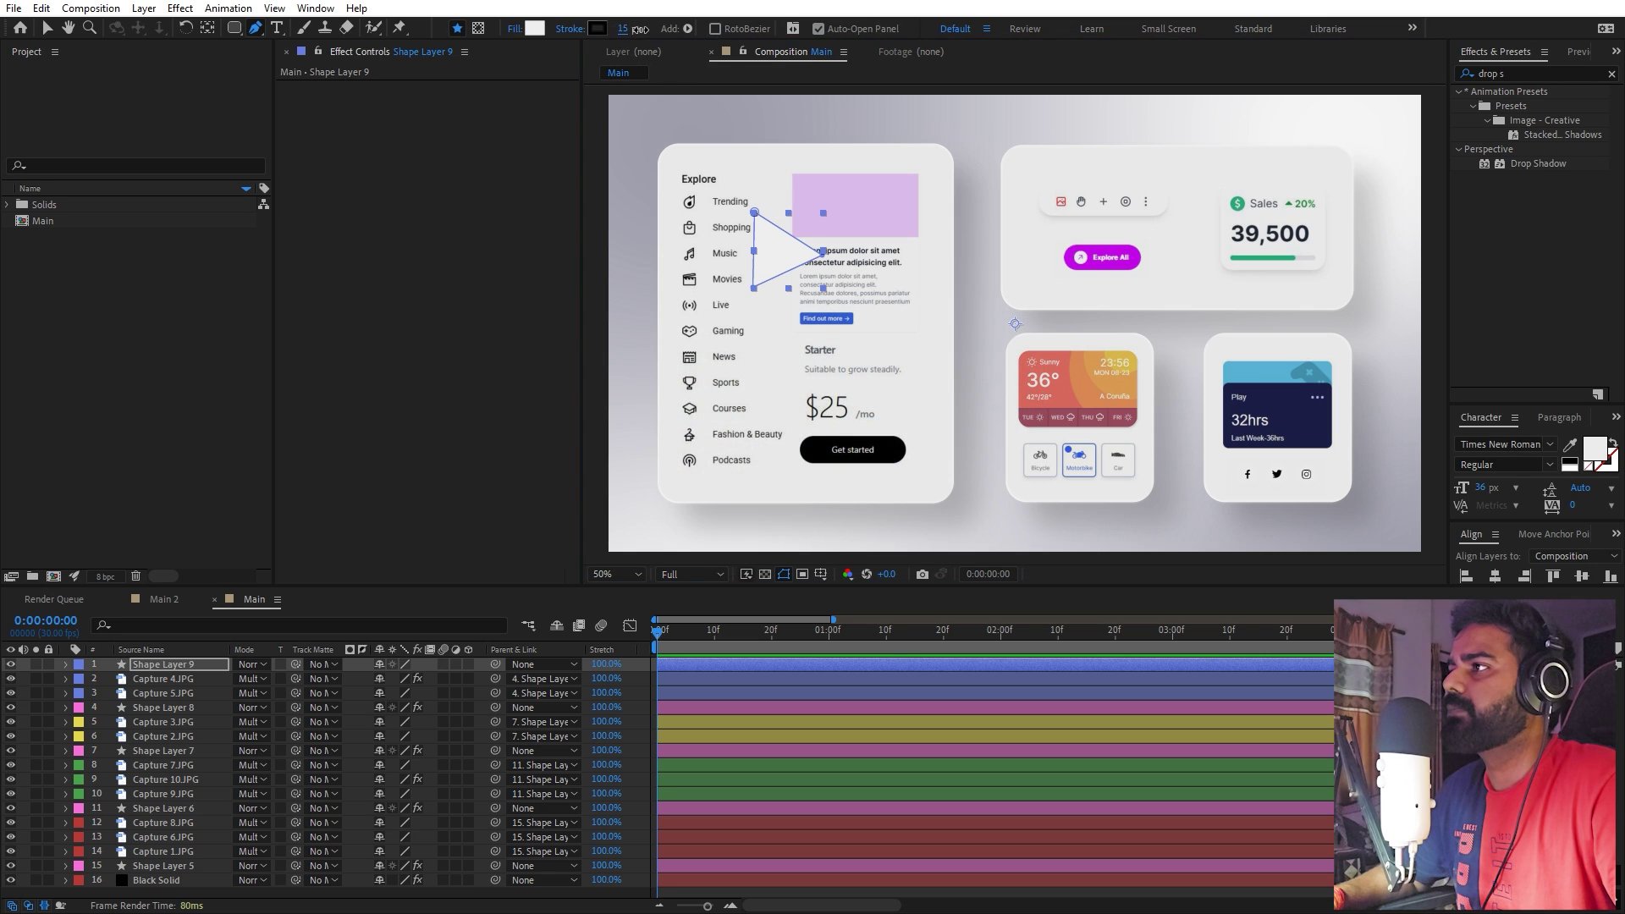
{"action": "left_click_drag", "start_coordinate": [623, 29], "coordinate": [650, 30]}
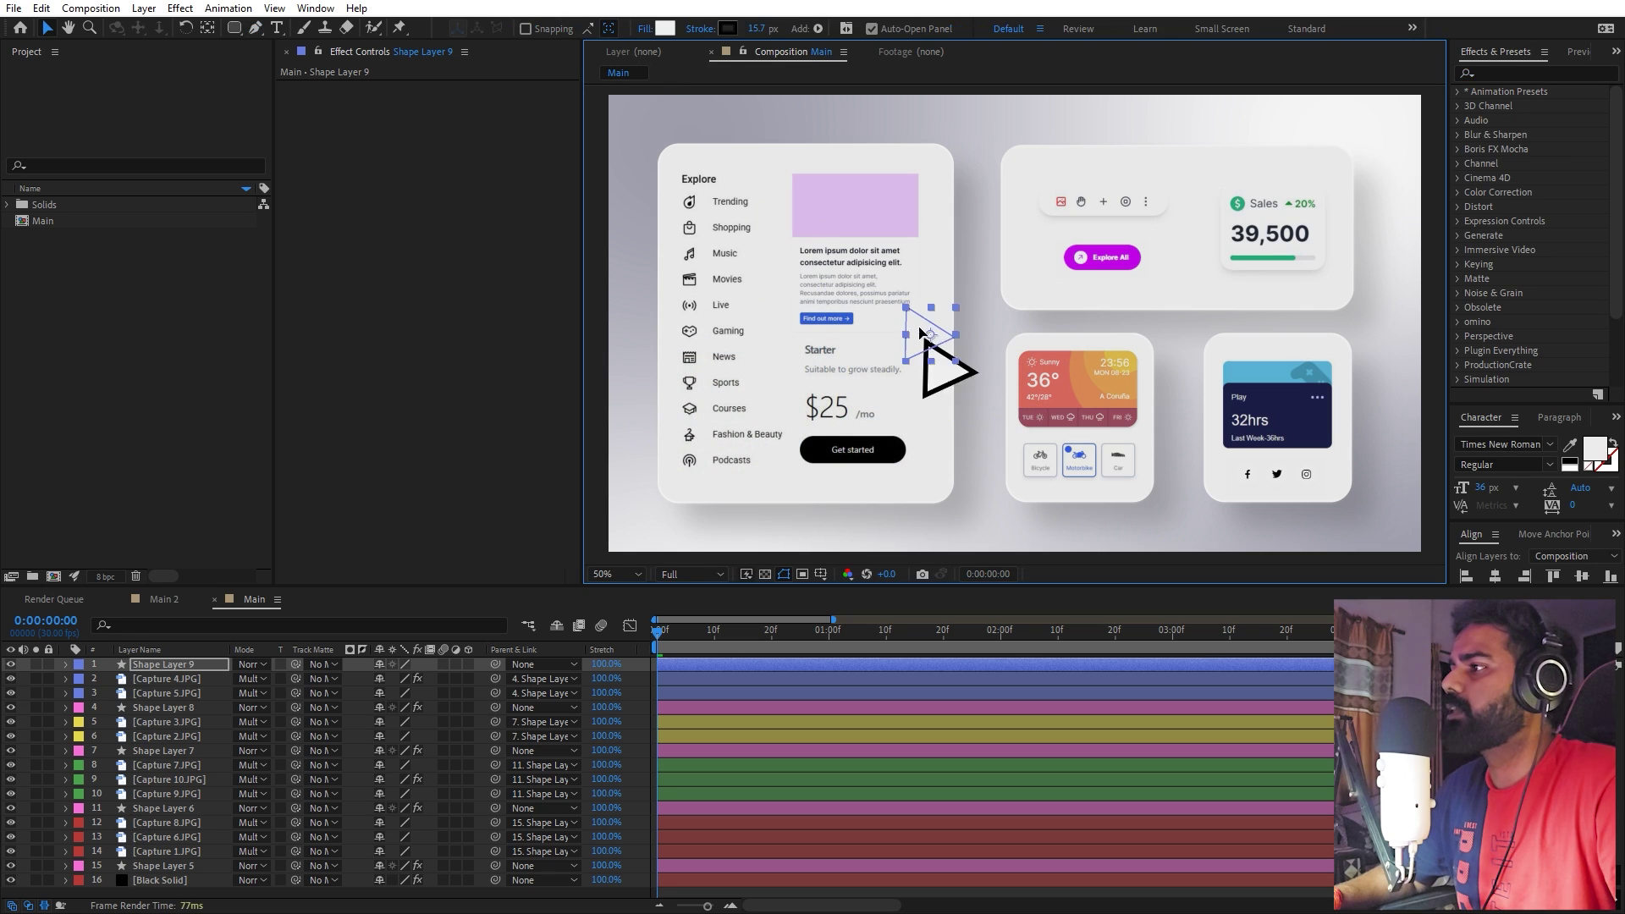
{"action": "left_click_drag", "start_coordinate": [922, 365], "coordinate": [877, 360]}
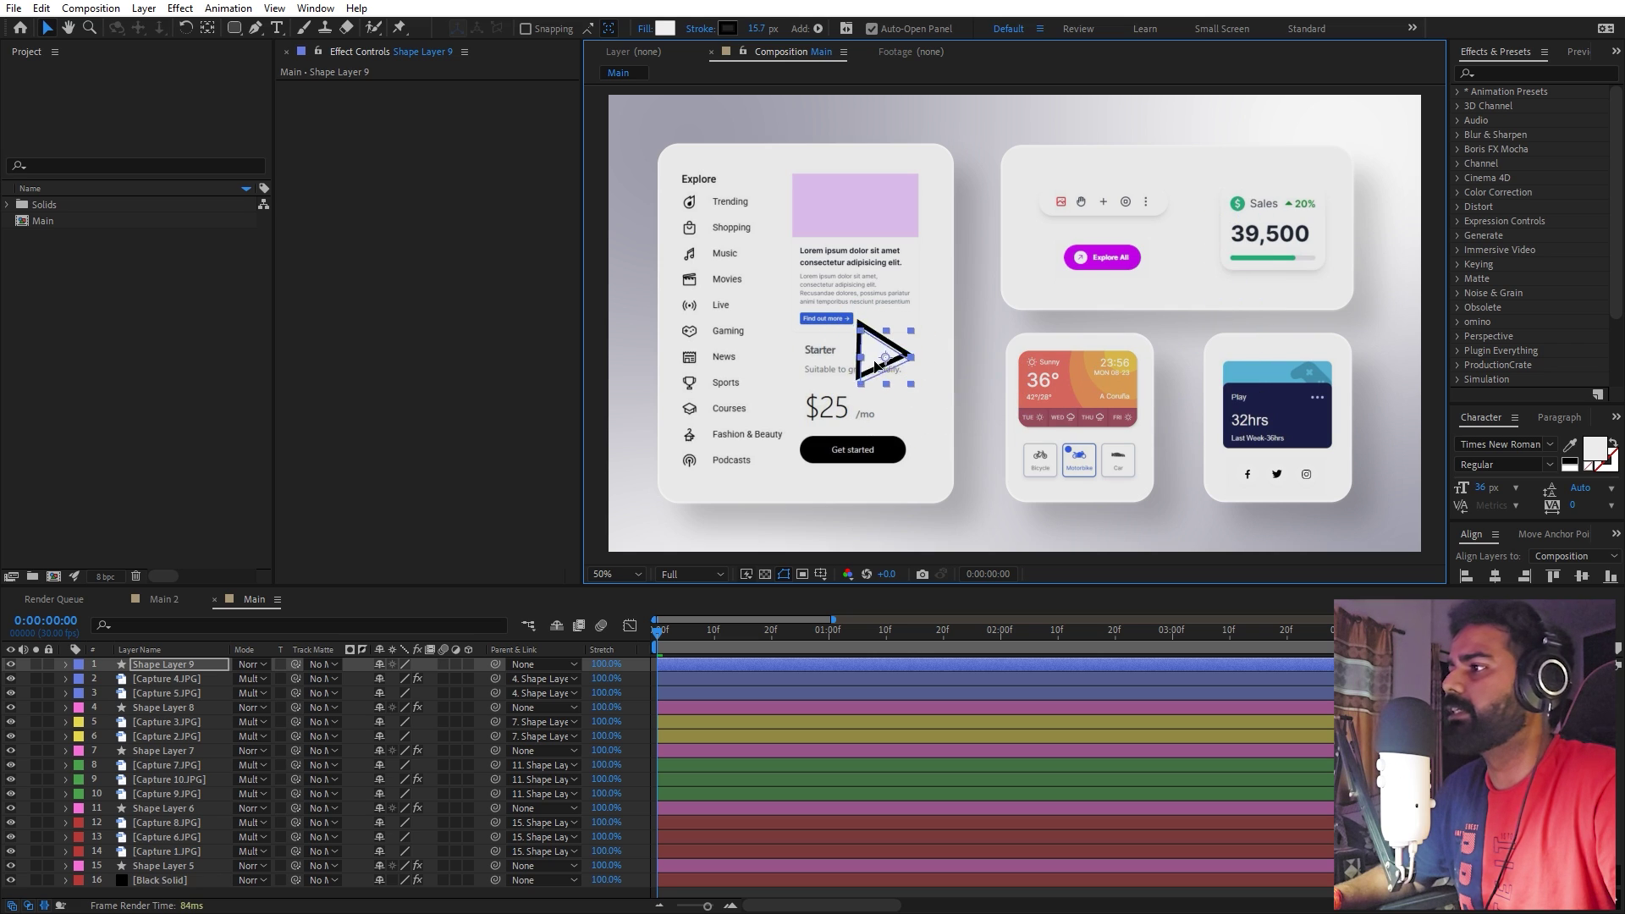
- Apply a Slider Control to Shape Layer 9 and duplicate it into four sliders
{"action": "left_click", "coordinate": [1516, 74]}
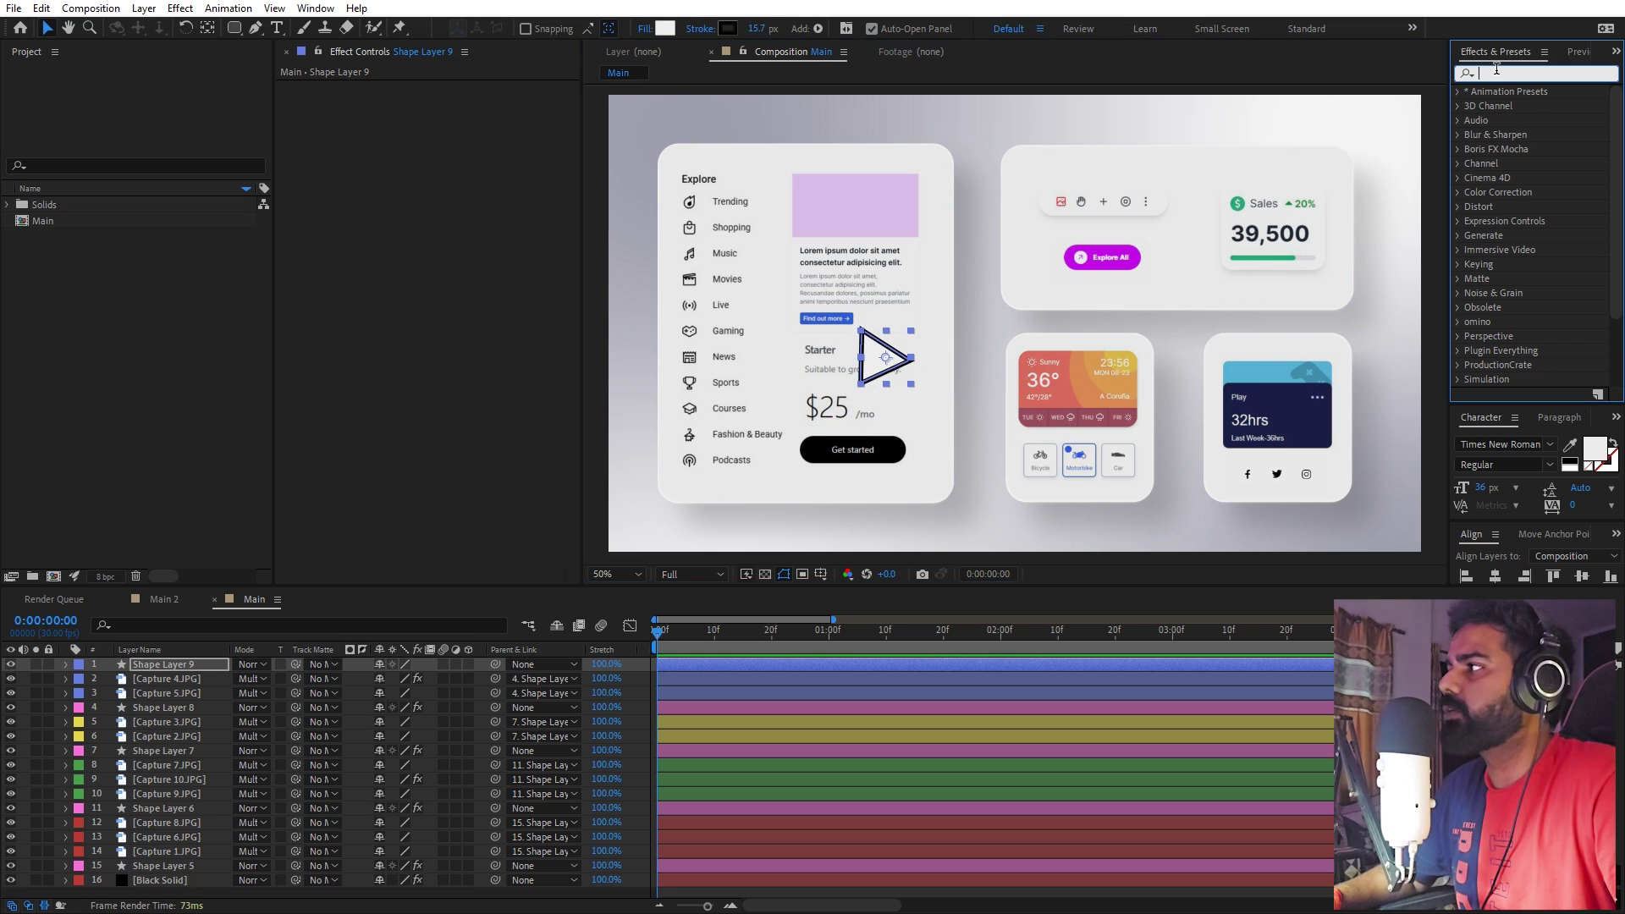
{"action": "type", "text": "slider"}
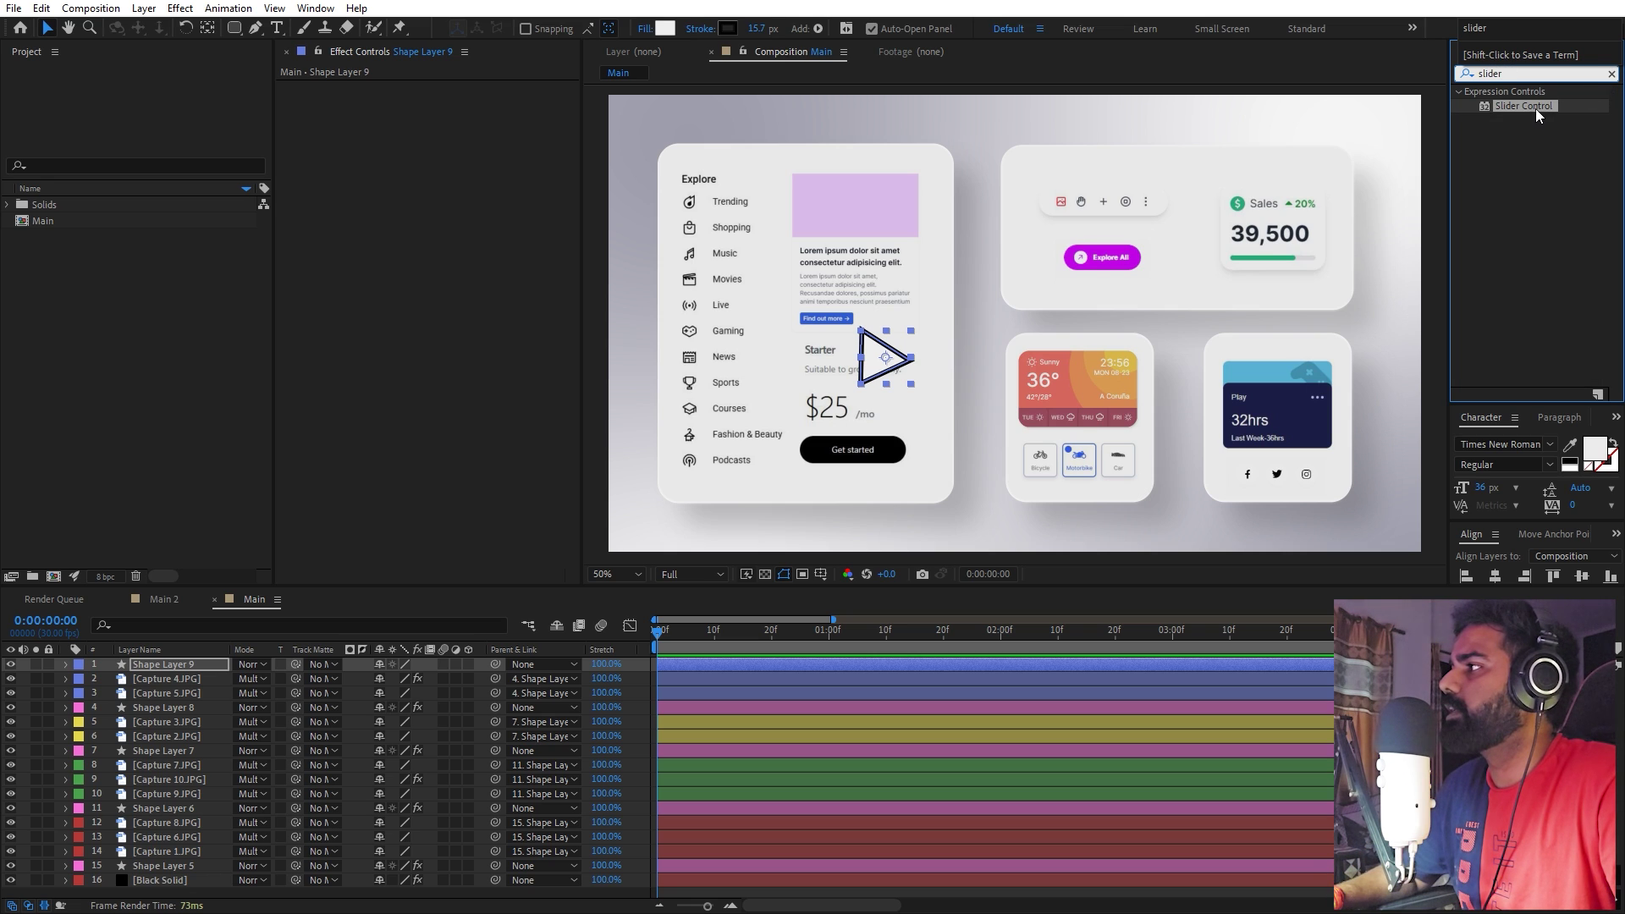
{"action": "left_click_drag", "start_coordinate": [1538, 115], "coordinate": [169, 666]}
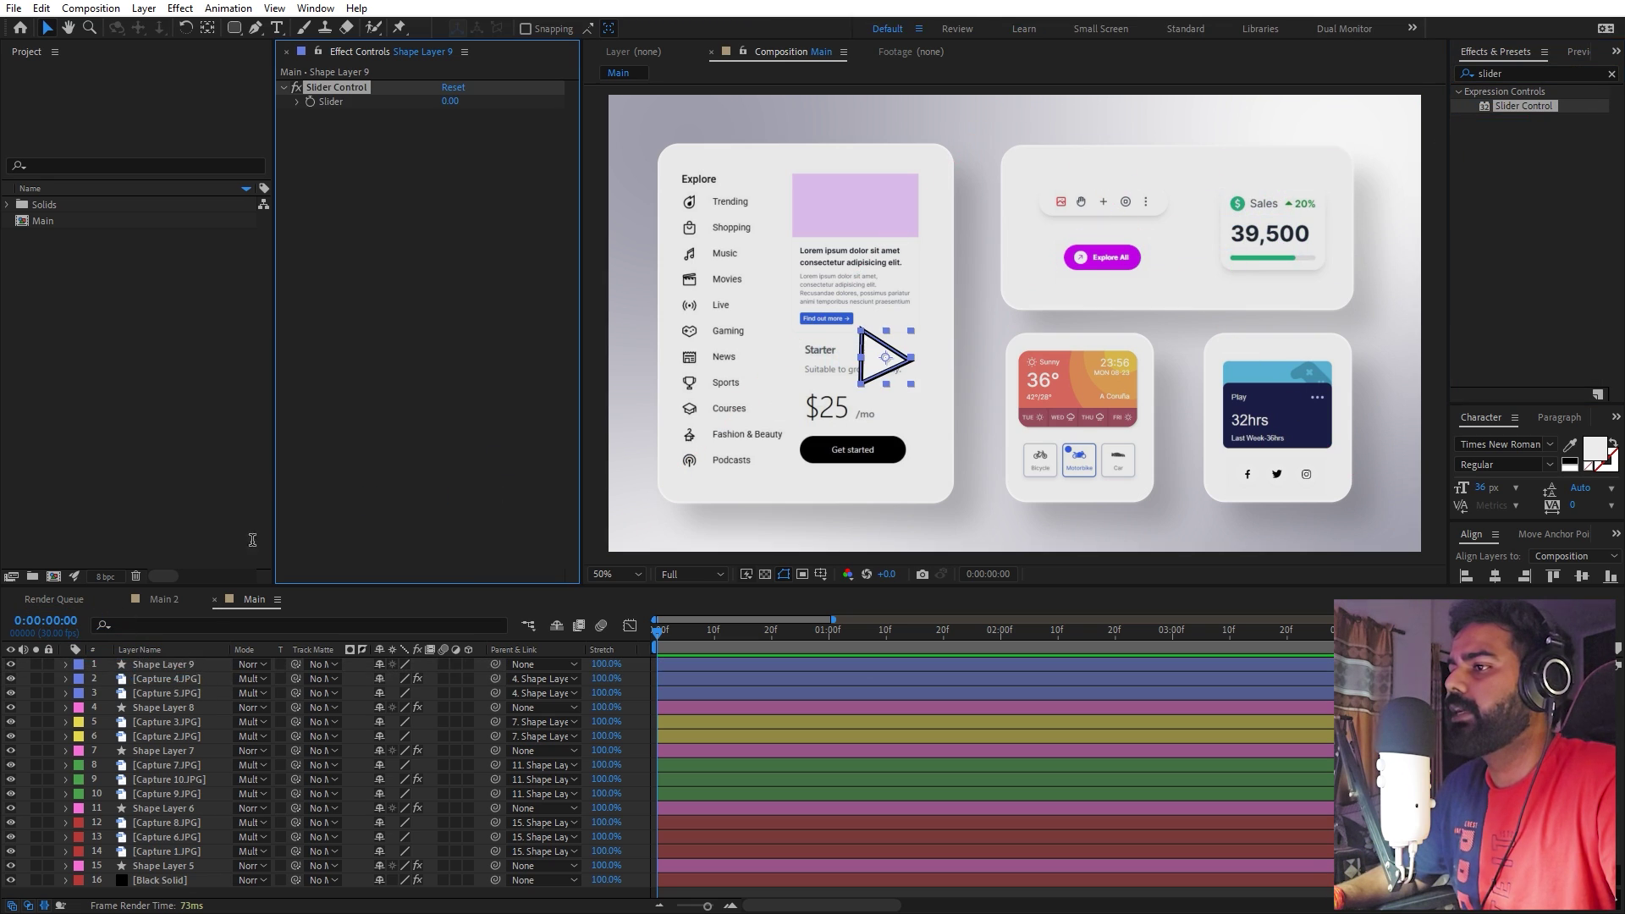
{"action": "left_click", "coordinate": [370, 314]}
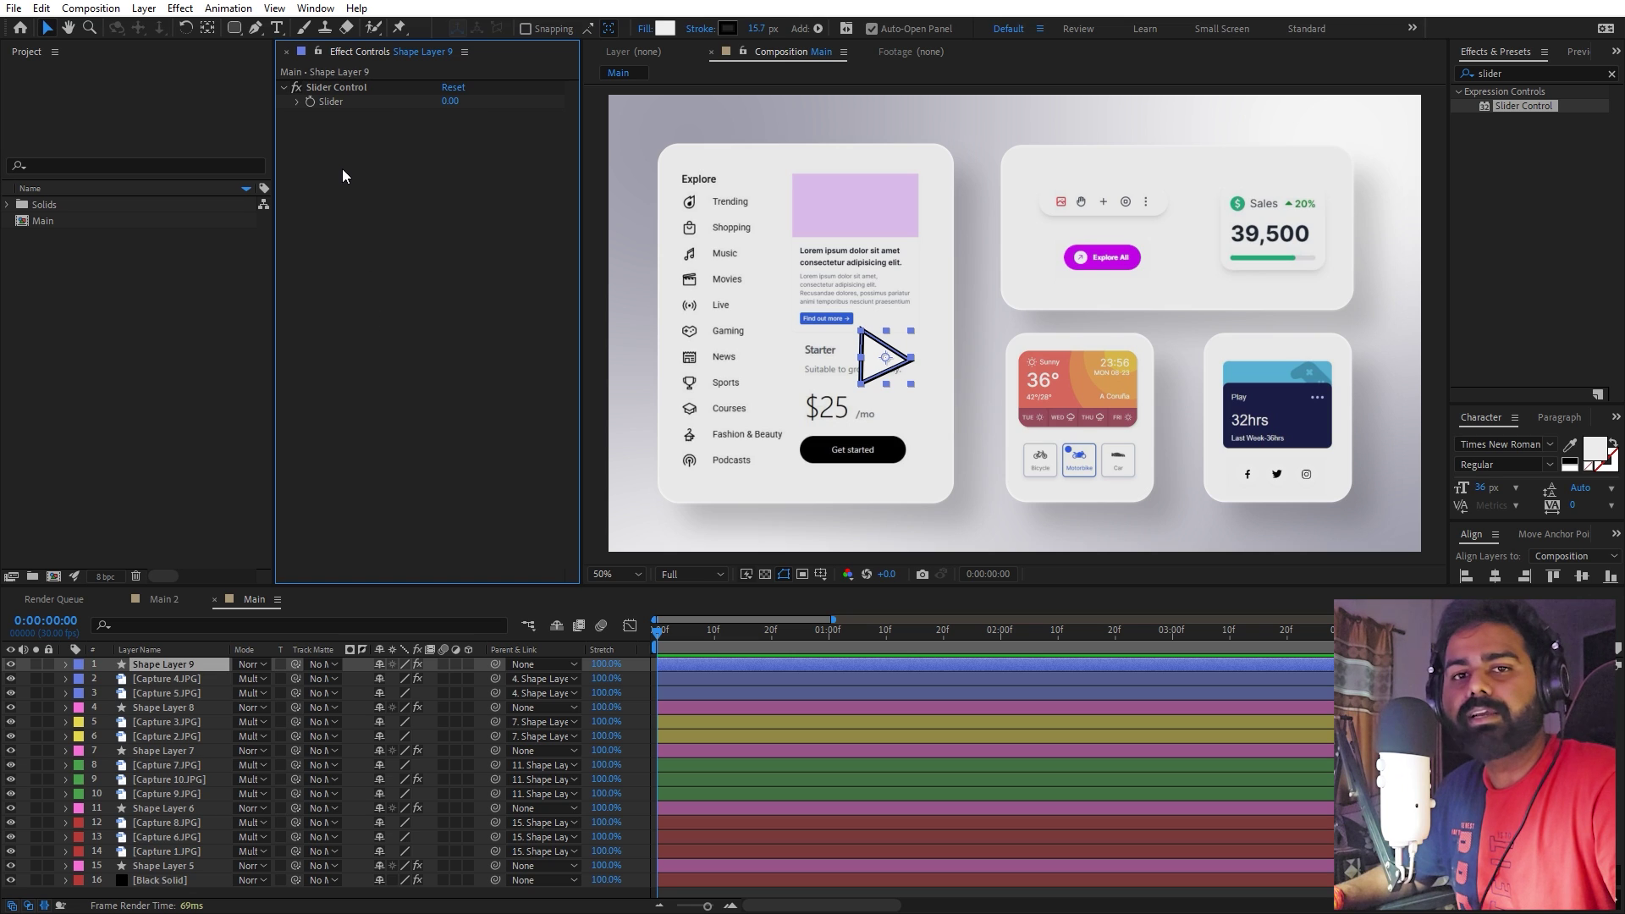
{"action": "left_click", "coordinate": [350, 88]}
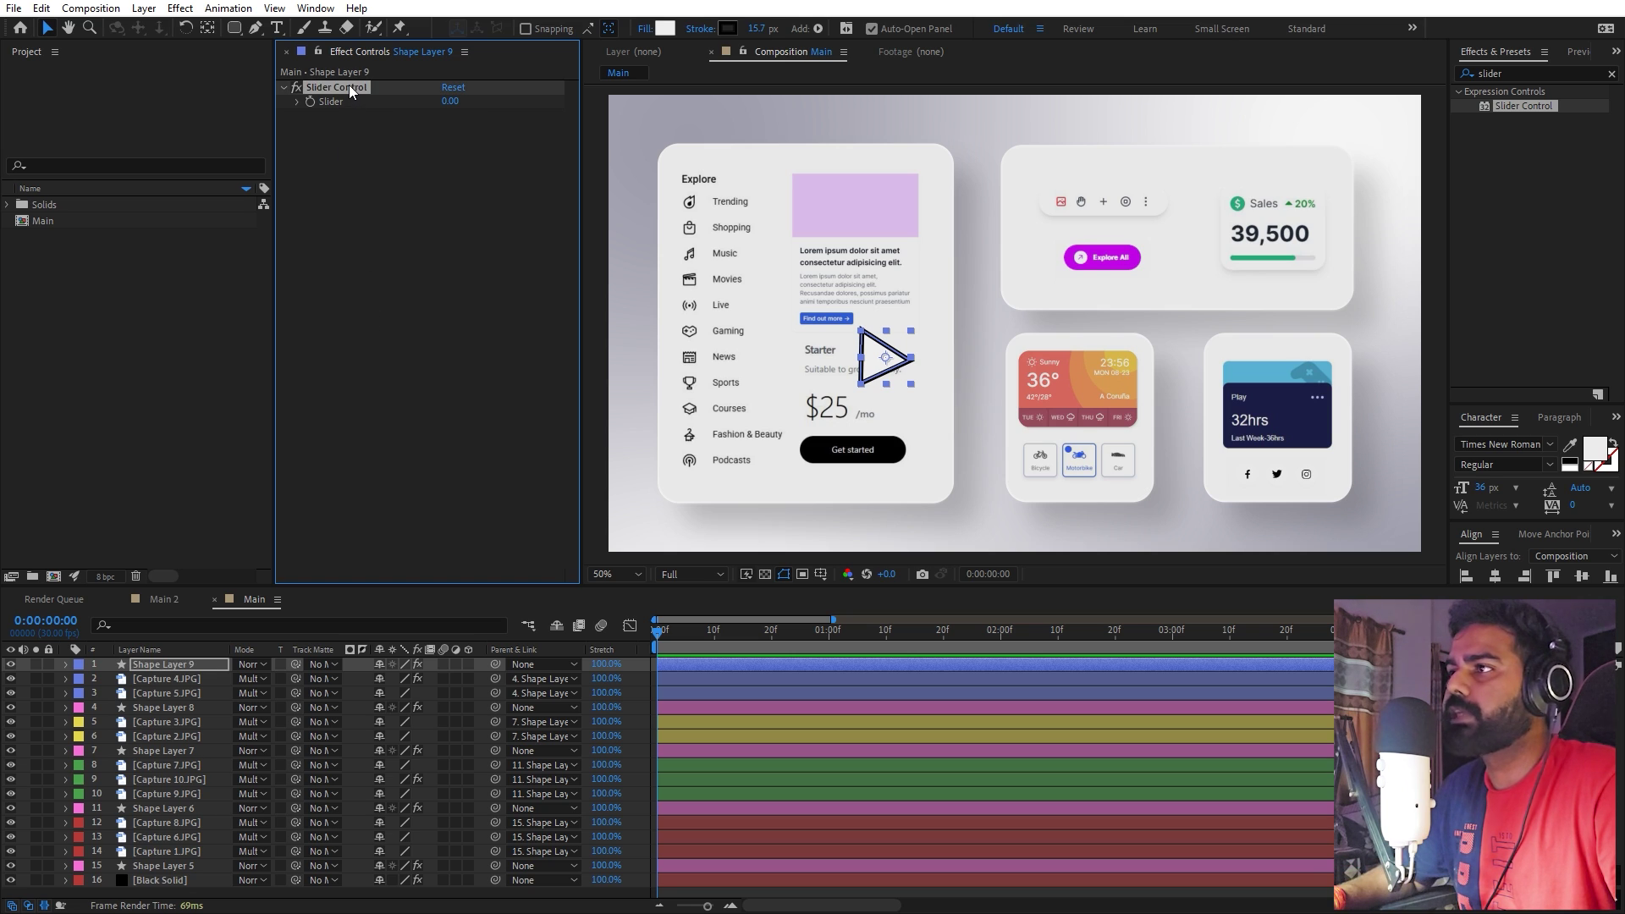
{"action": "key", "text": "ctrl+d"}
{"action": "key", "text": "ctrl+d"}
{"action": "key", "text": "ctrl+d"}
- Rename the first two sliders maxSize and minSize
{"action": "left_click", "coordinate": [377, 211]}
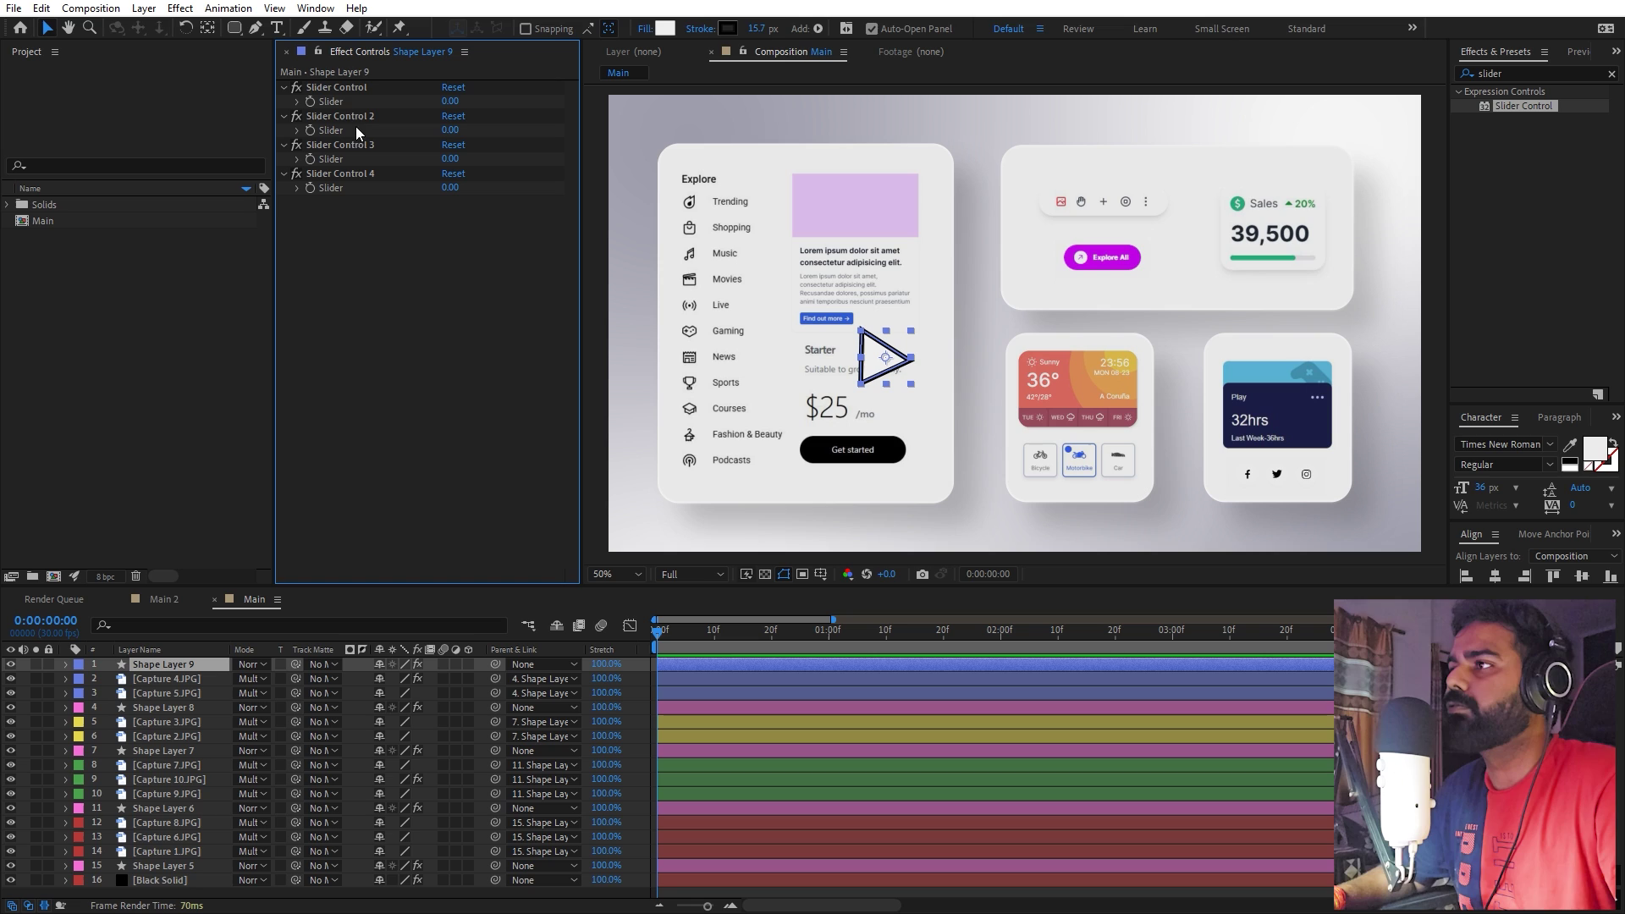
{"action": "left_click", "coordinate": [339, 88]}
{"action": "key", "text": "Return"}
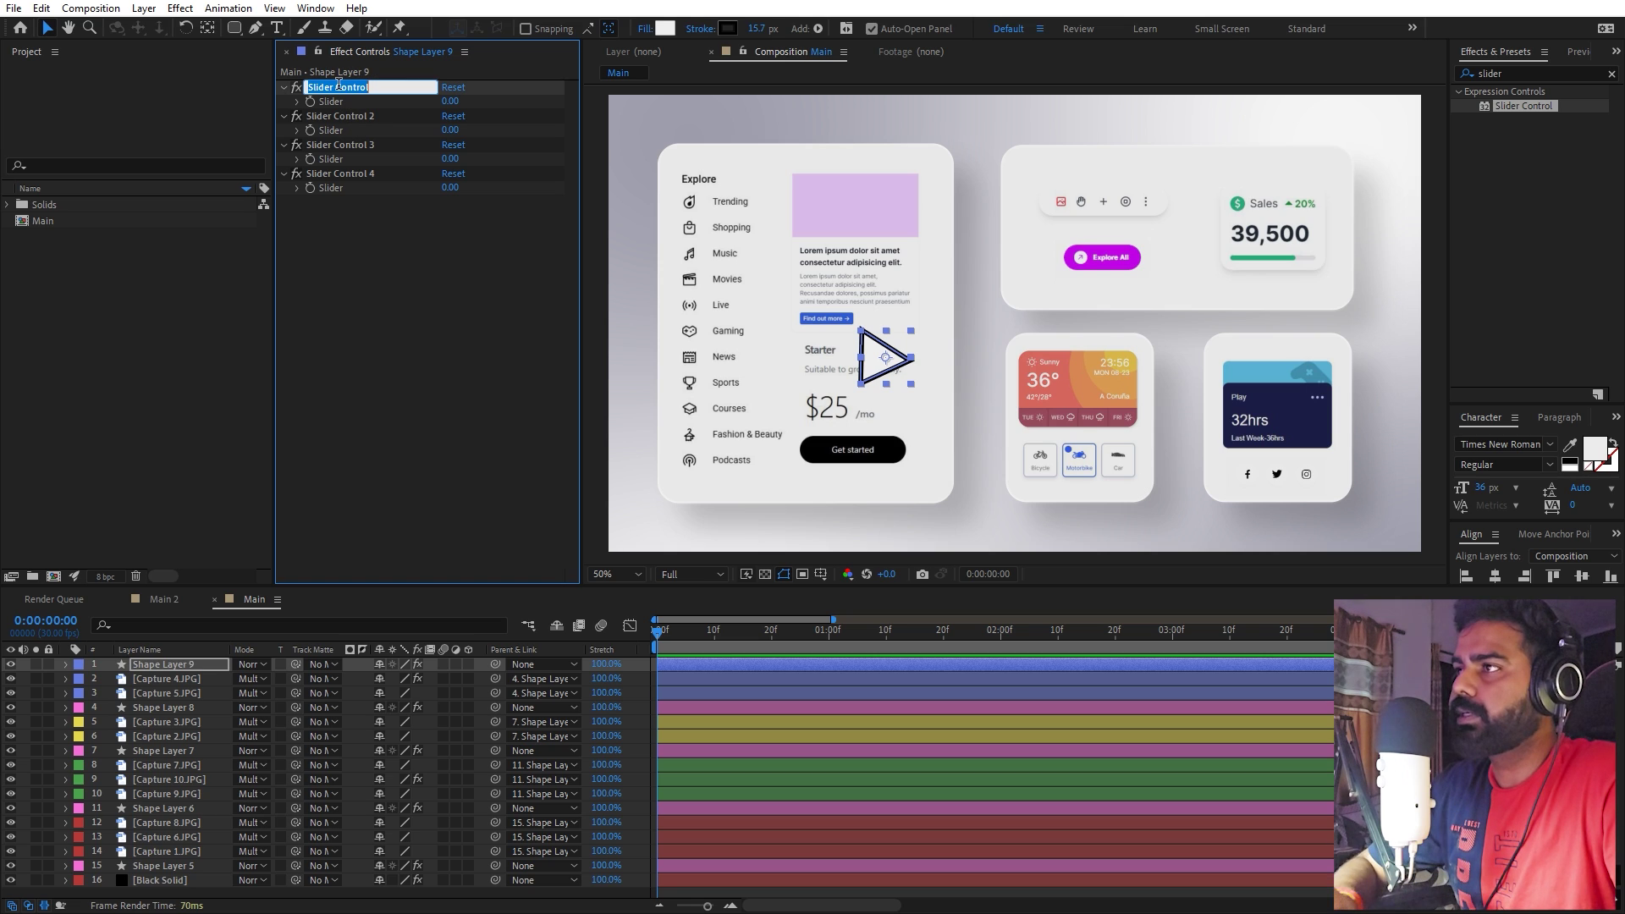
{"action": "type", "text": "maxSize"}
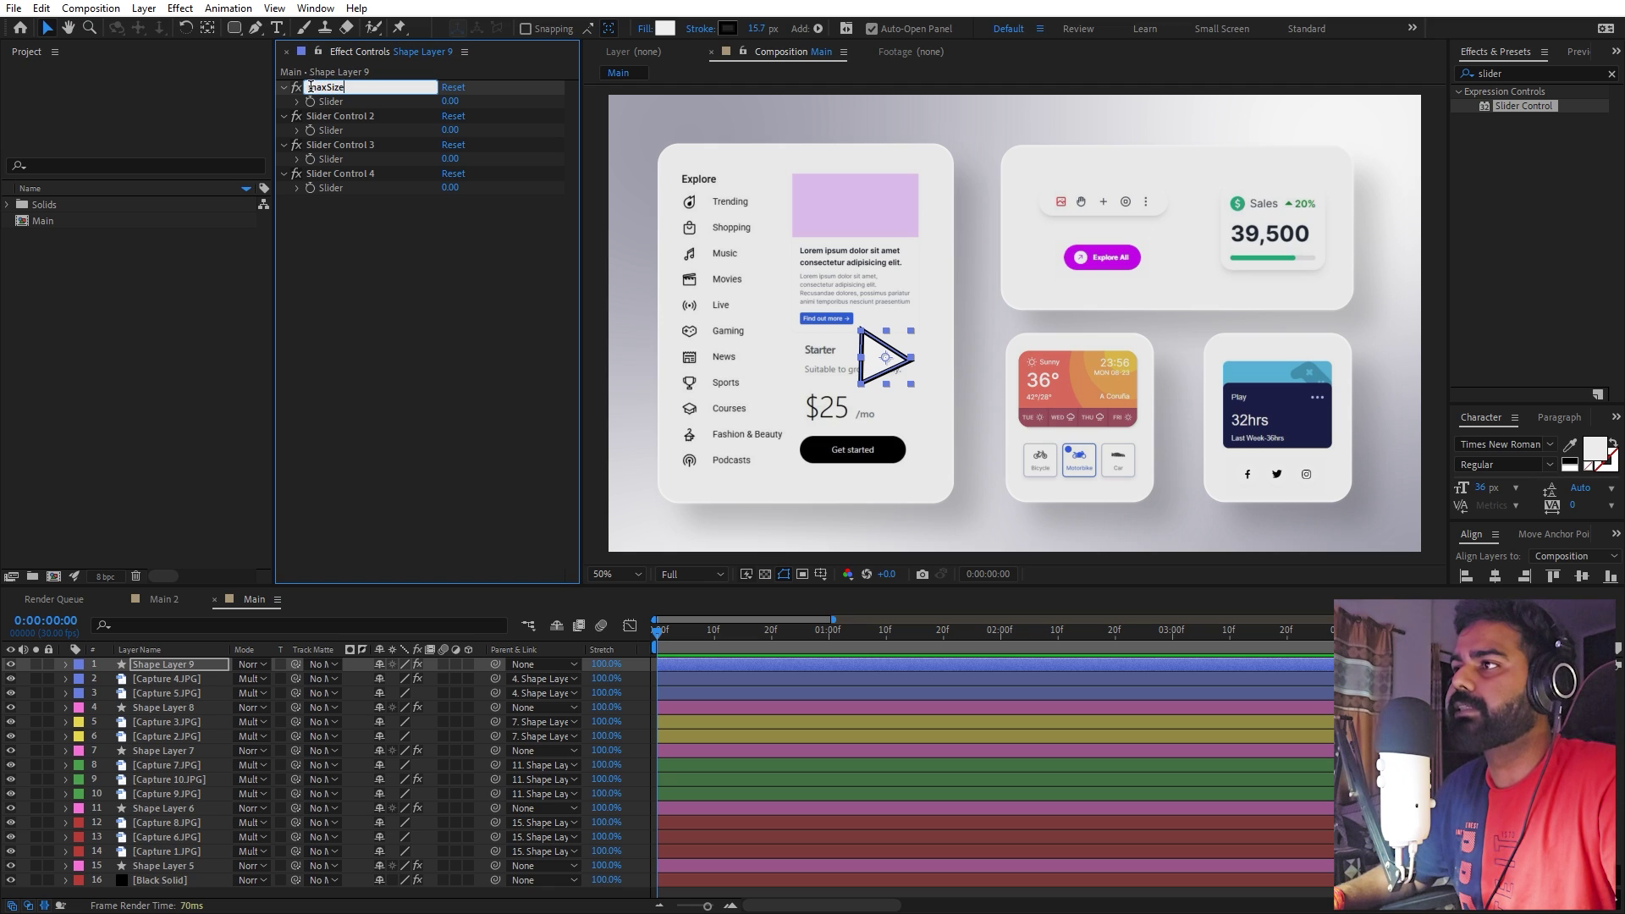
{"action": "left_click", "coordinate": [370, 126]}
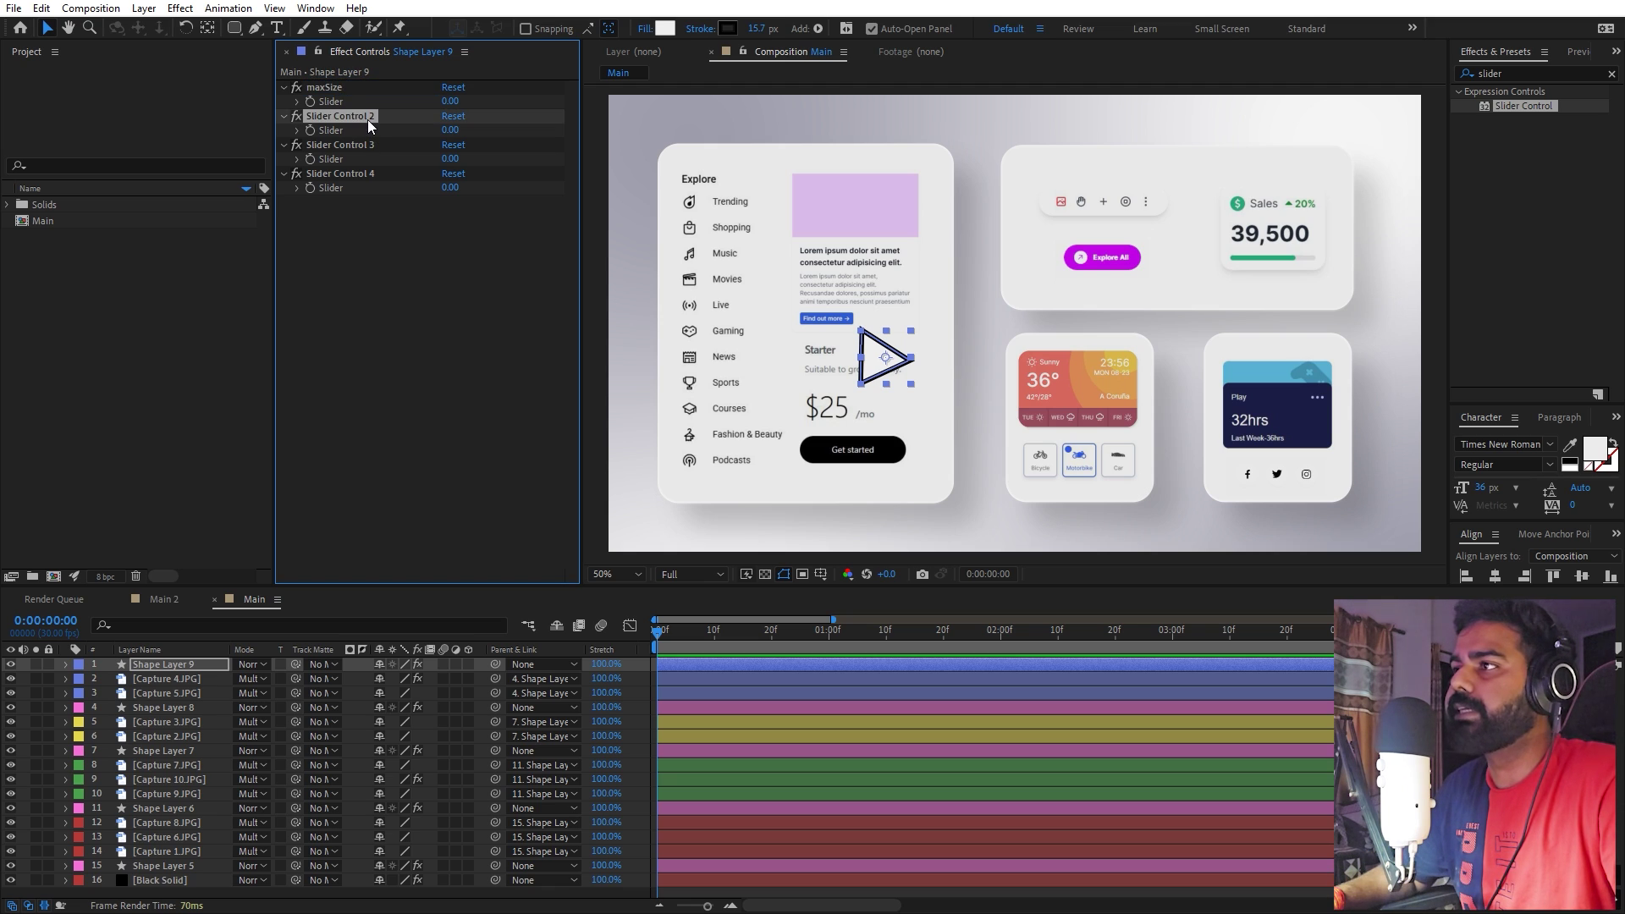
{"action": "key", "text": "Return"}
{"action": "type", "text": "minSize"}
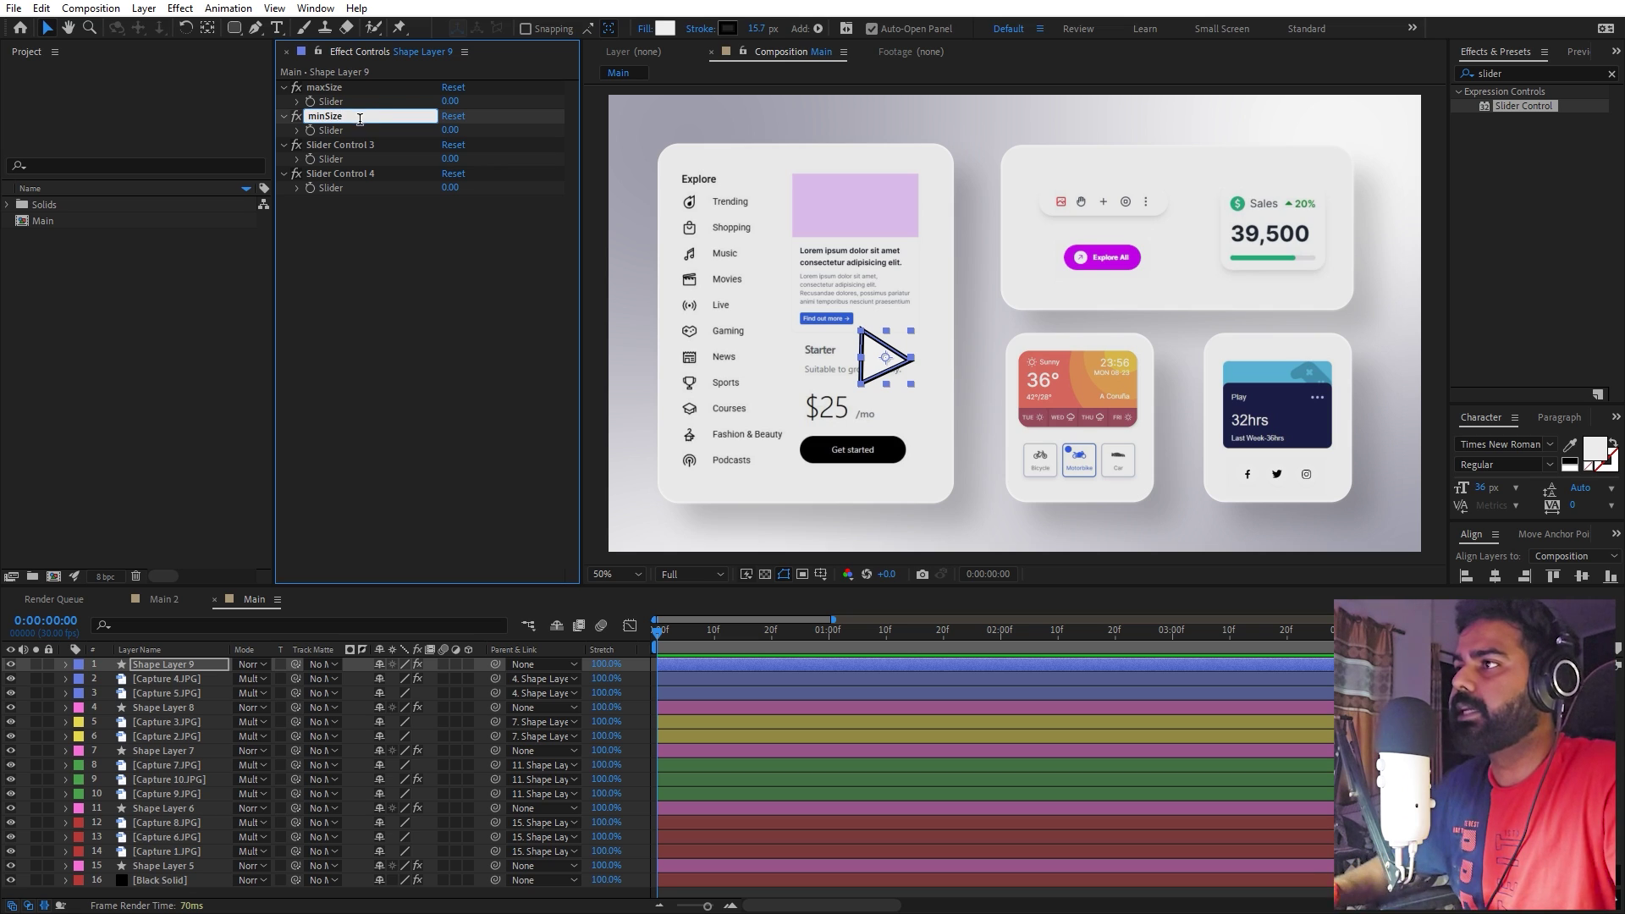
{"action": "key", "text": "Return"}
- Rename the third and fourth sliders range and sensitivity, then reselect Shape Layer 9
{"action": "left_click", "coordinate": [355, 146]}
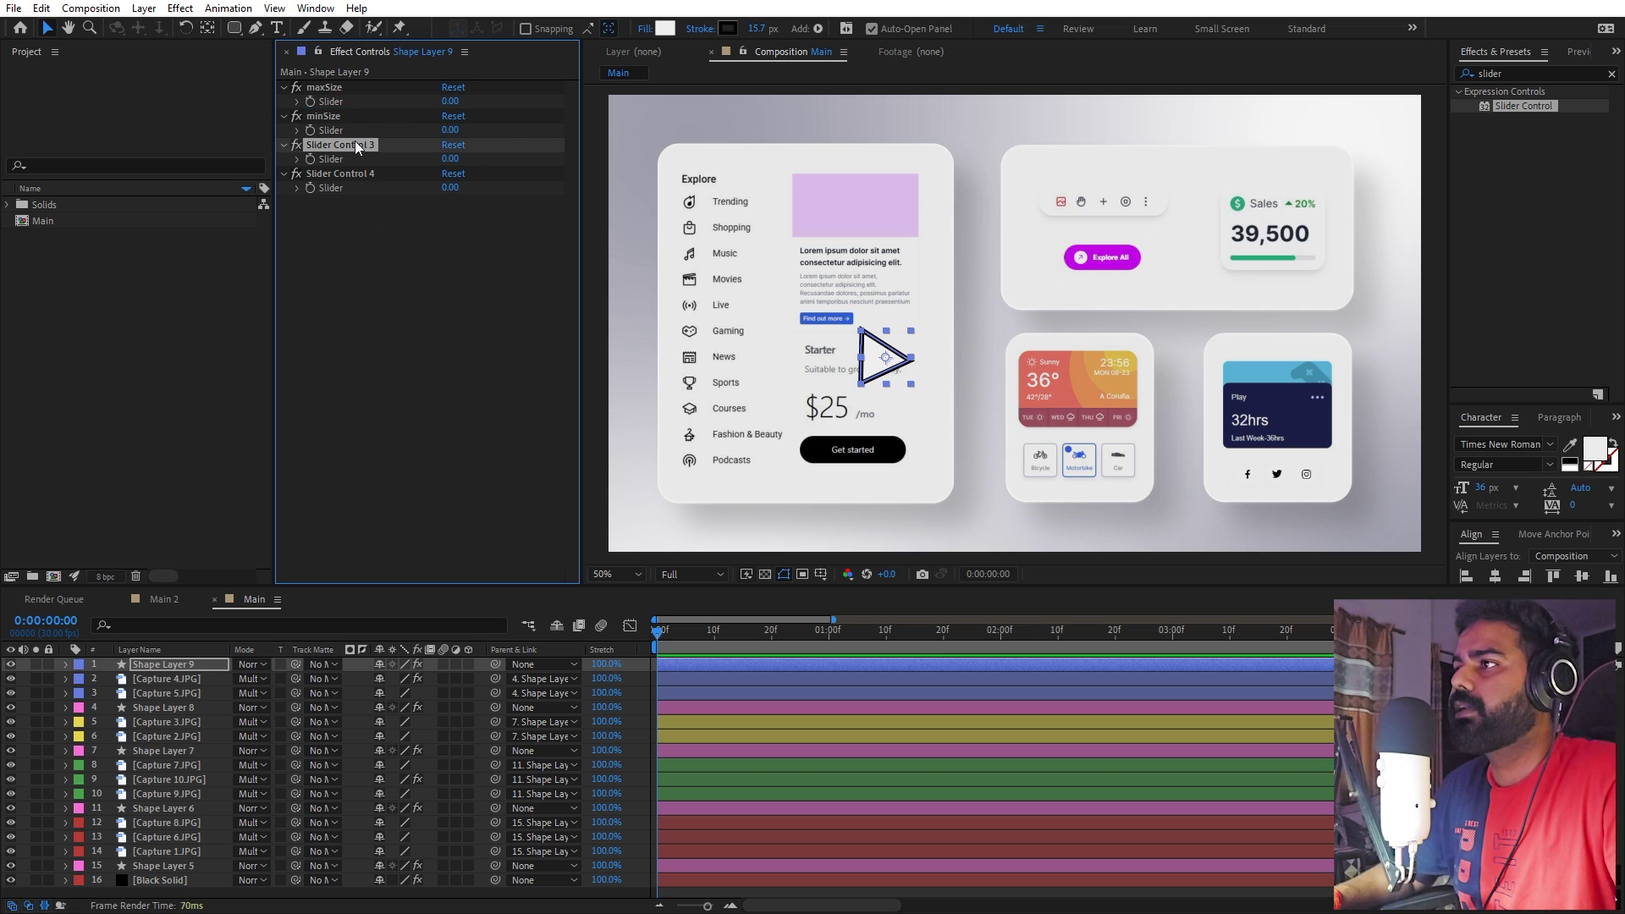
{"action": "key", "text": "Return"}
{"action": "type", "text": "range"}
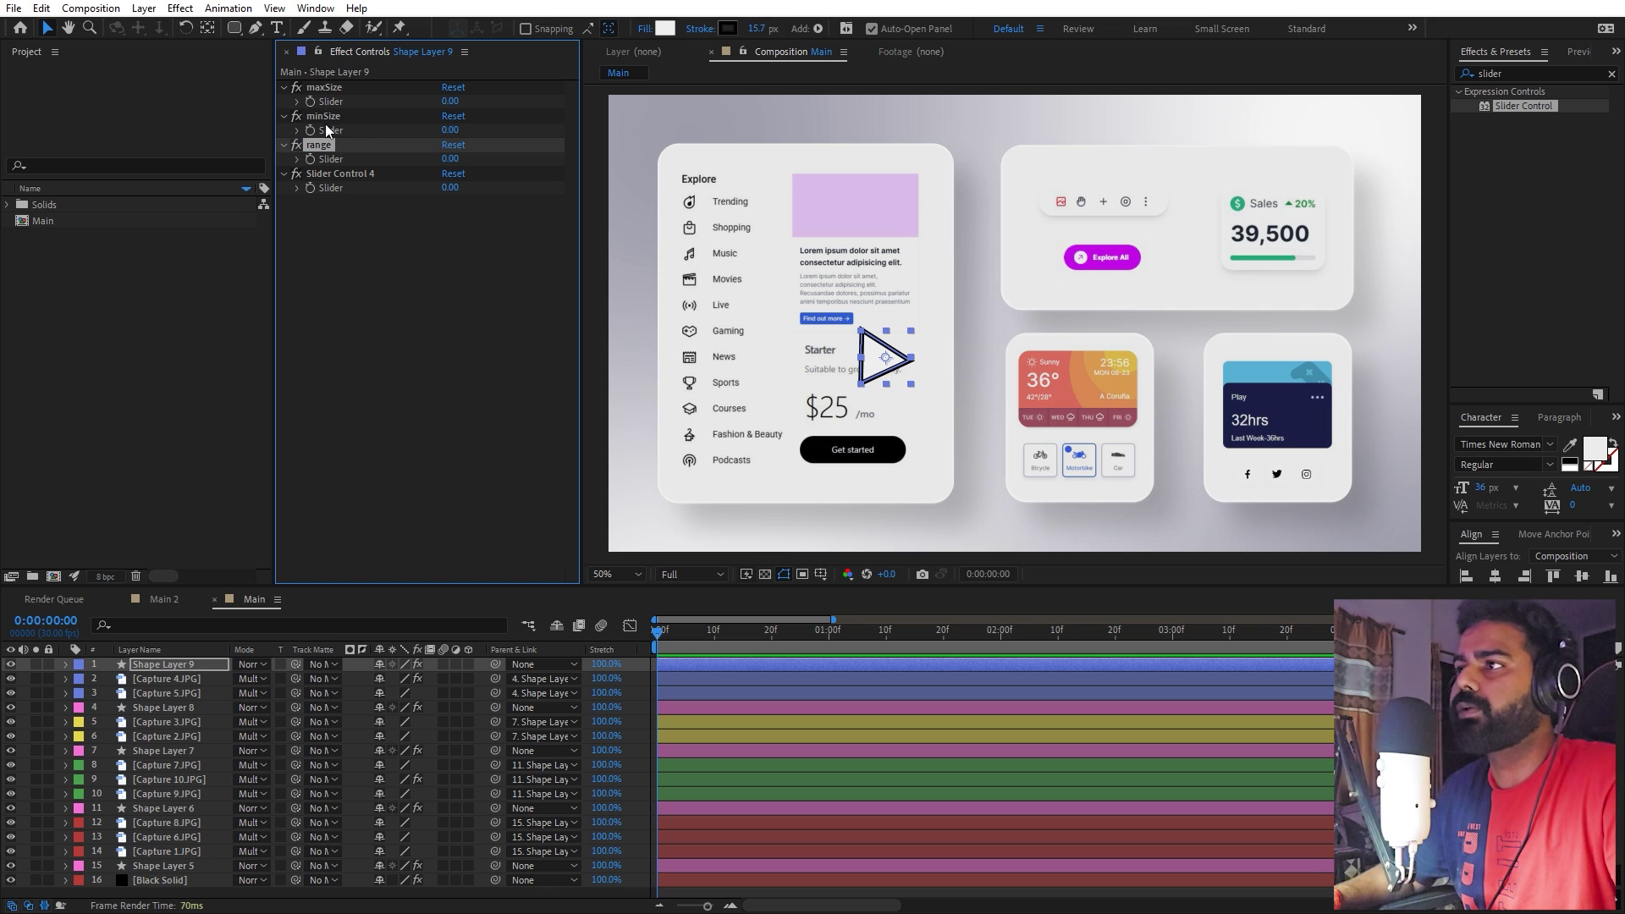
{"action": "left_click", "coordinate": [344, 174]}
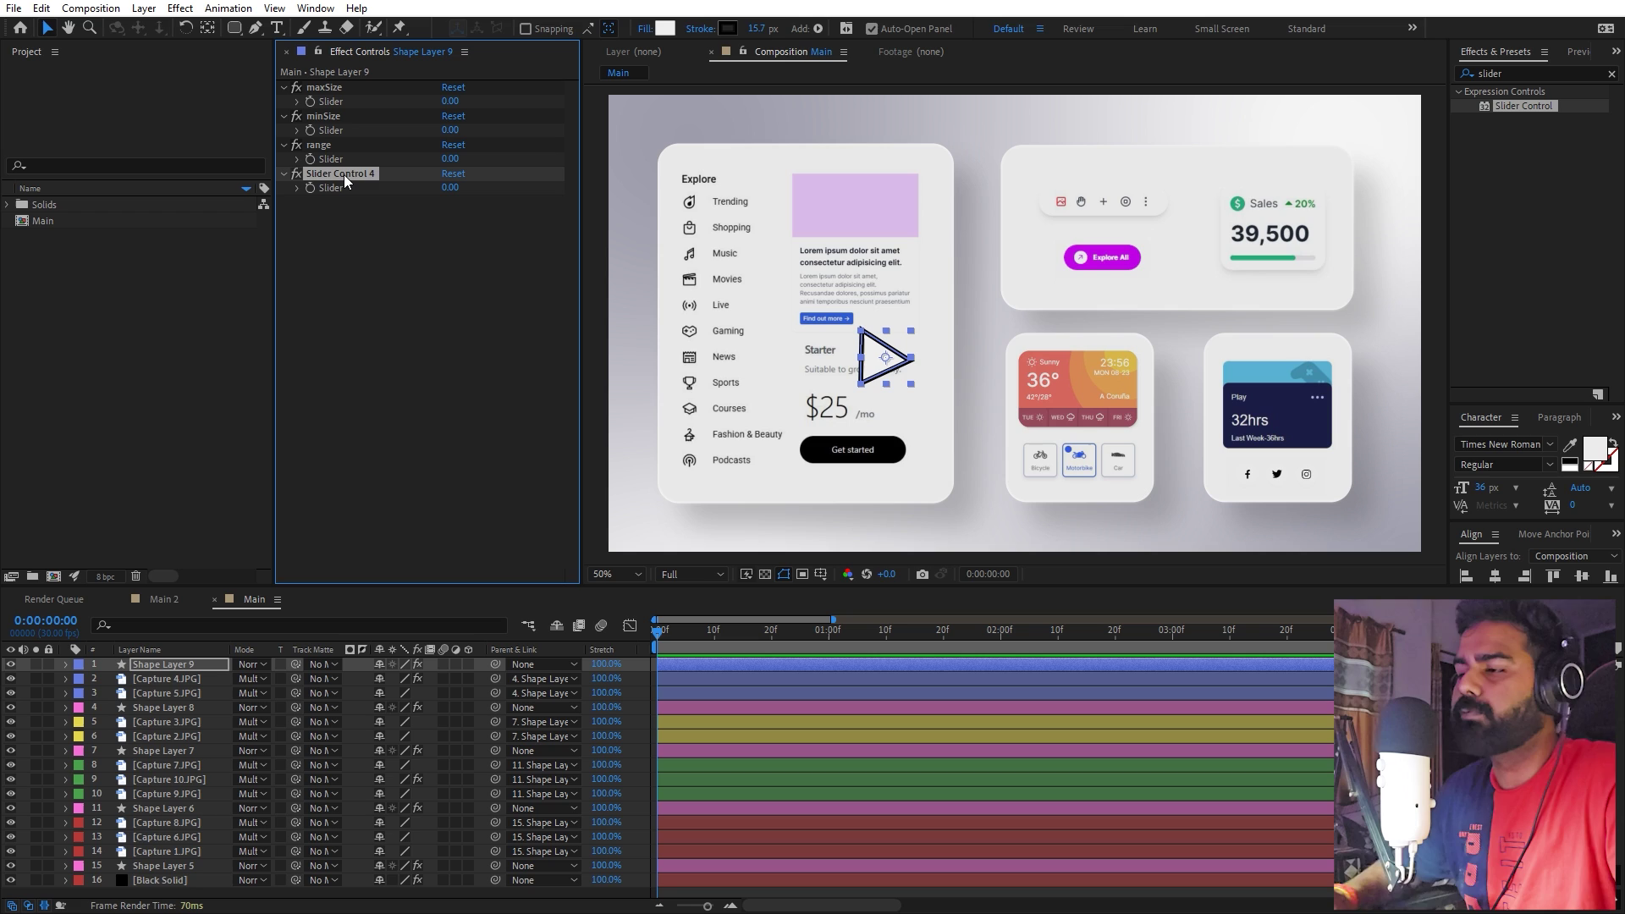
{"action": "key", "text": "Return"}
{"action": "type", "text": "se"}
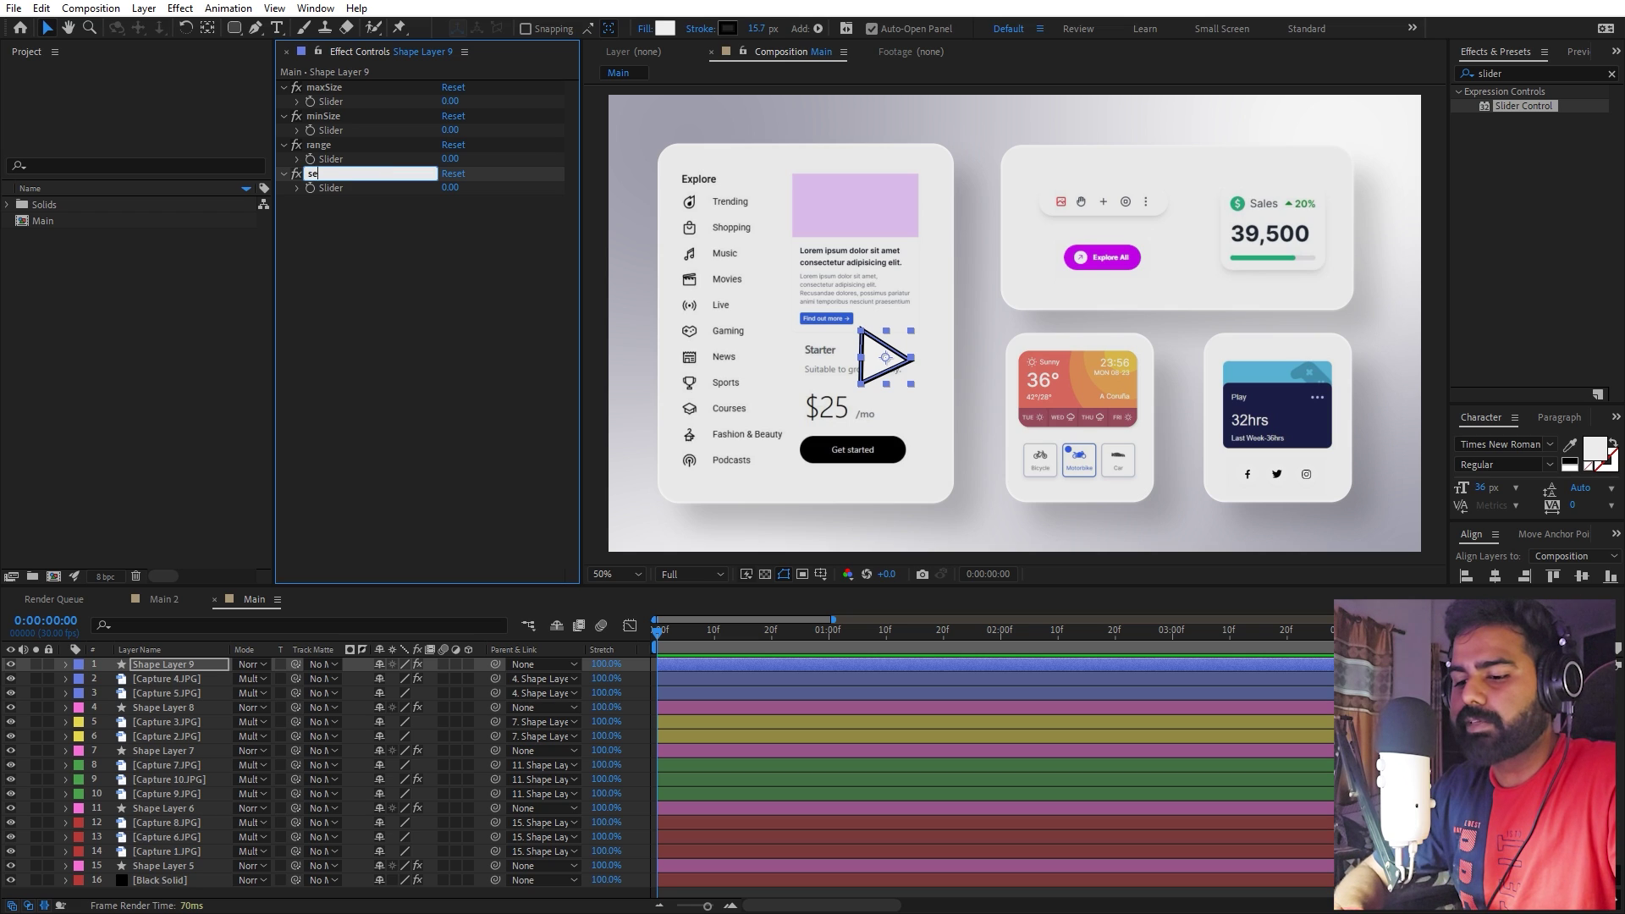
{"action": "type", "text": "nsitivity"}
{"action": "key", "text": "Return"}
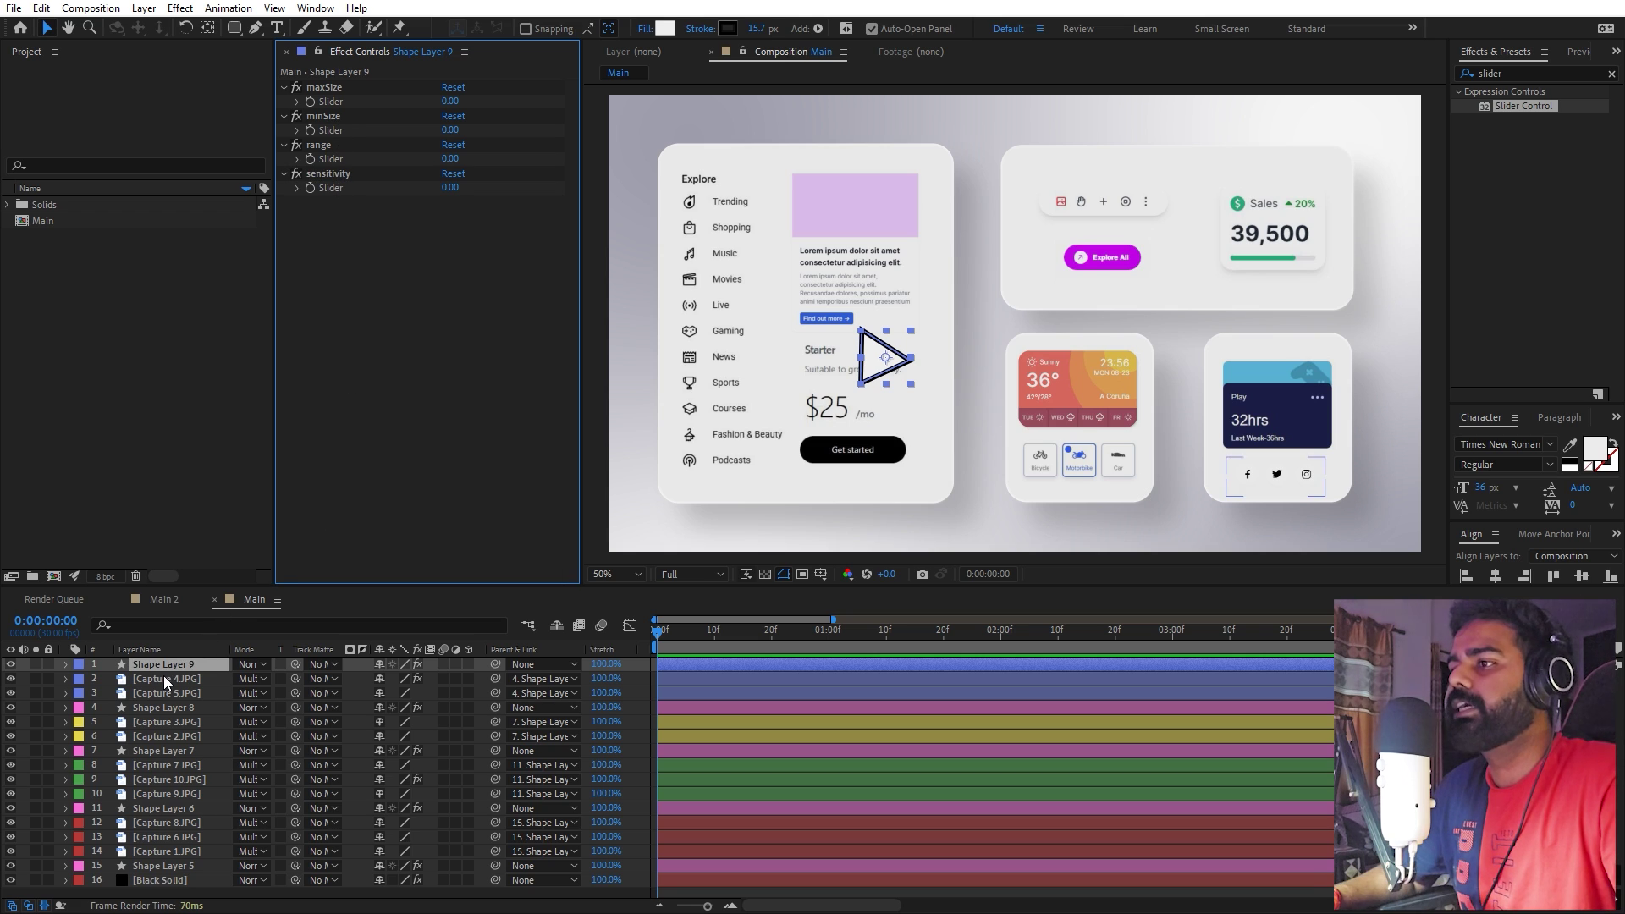
{"action": "left_click", "coordinate": [164, 676]}
{"action": "left_click", "coordinate": [170, 663]}
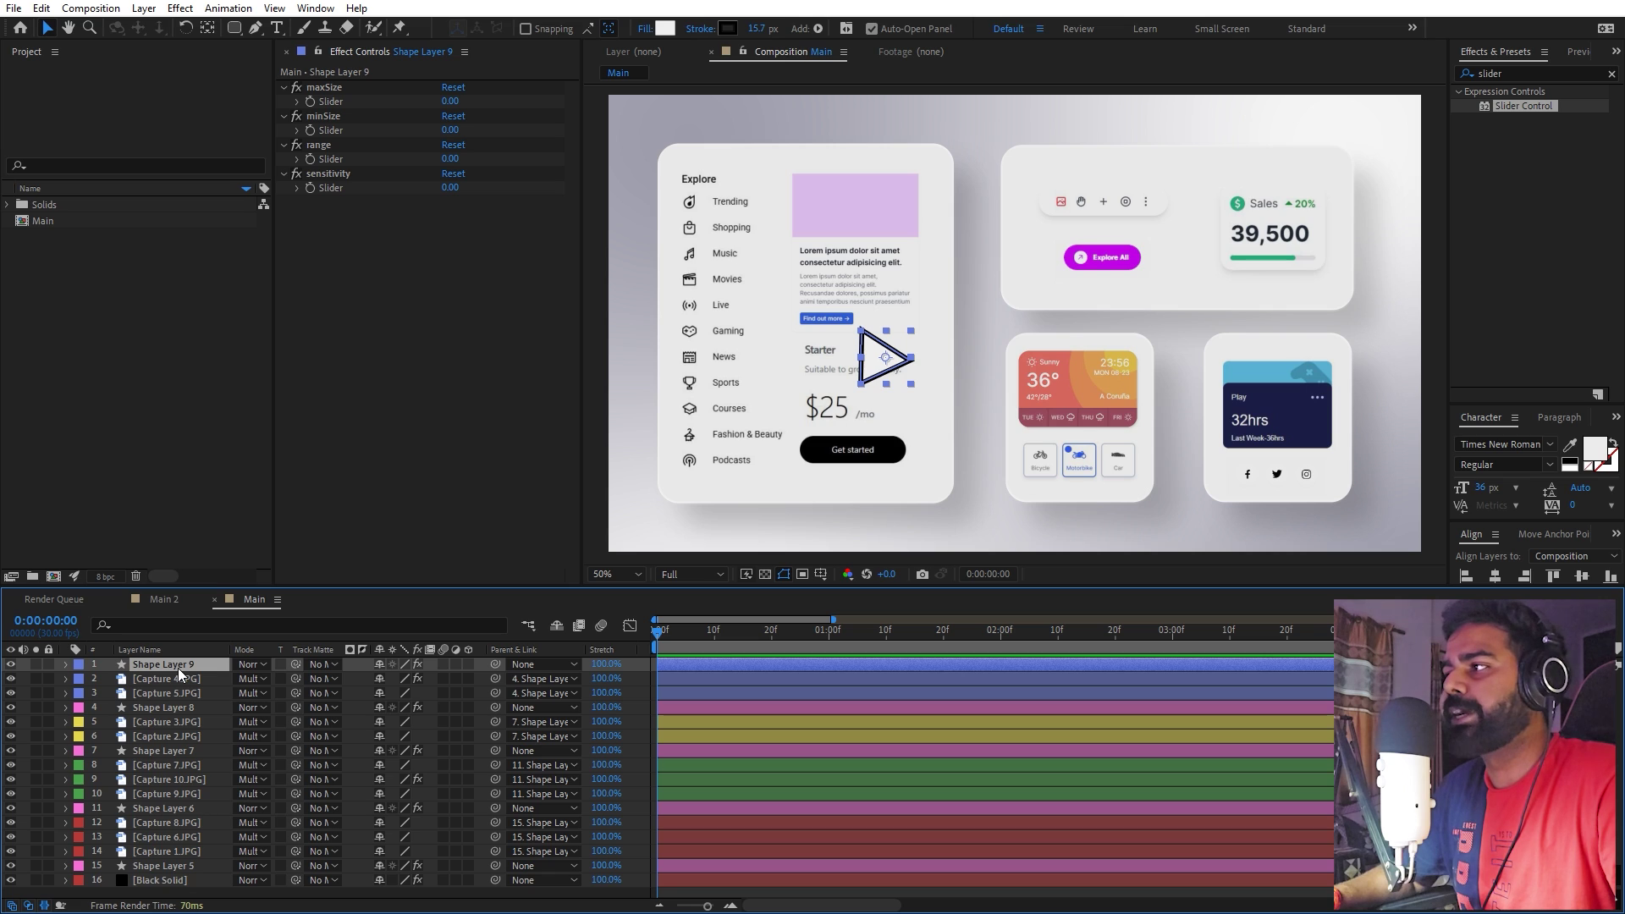
- Rename the triangle layer to Target and reveal Shape Layer 5's Scale property
{"action": "type", "text": "Target"}
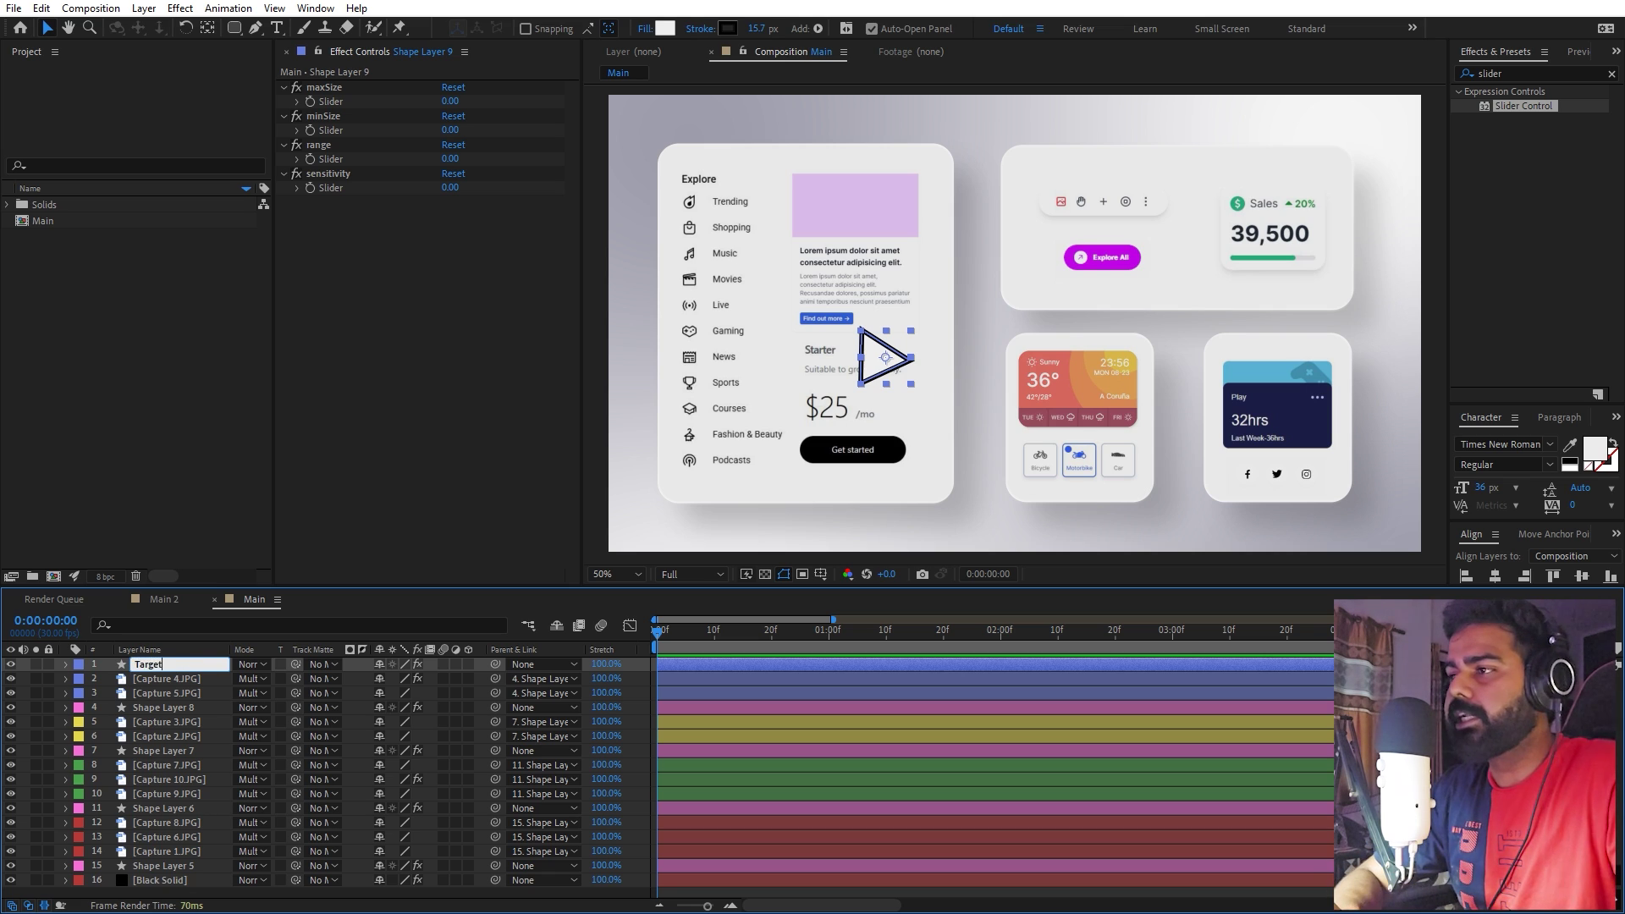
{"action": "key", "text": "Return"}
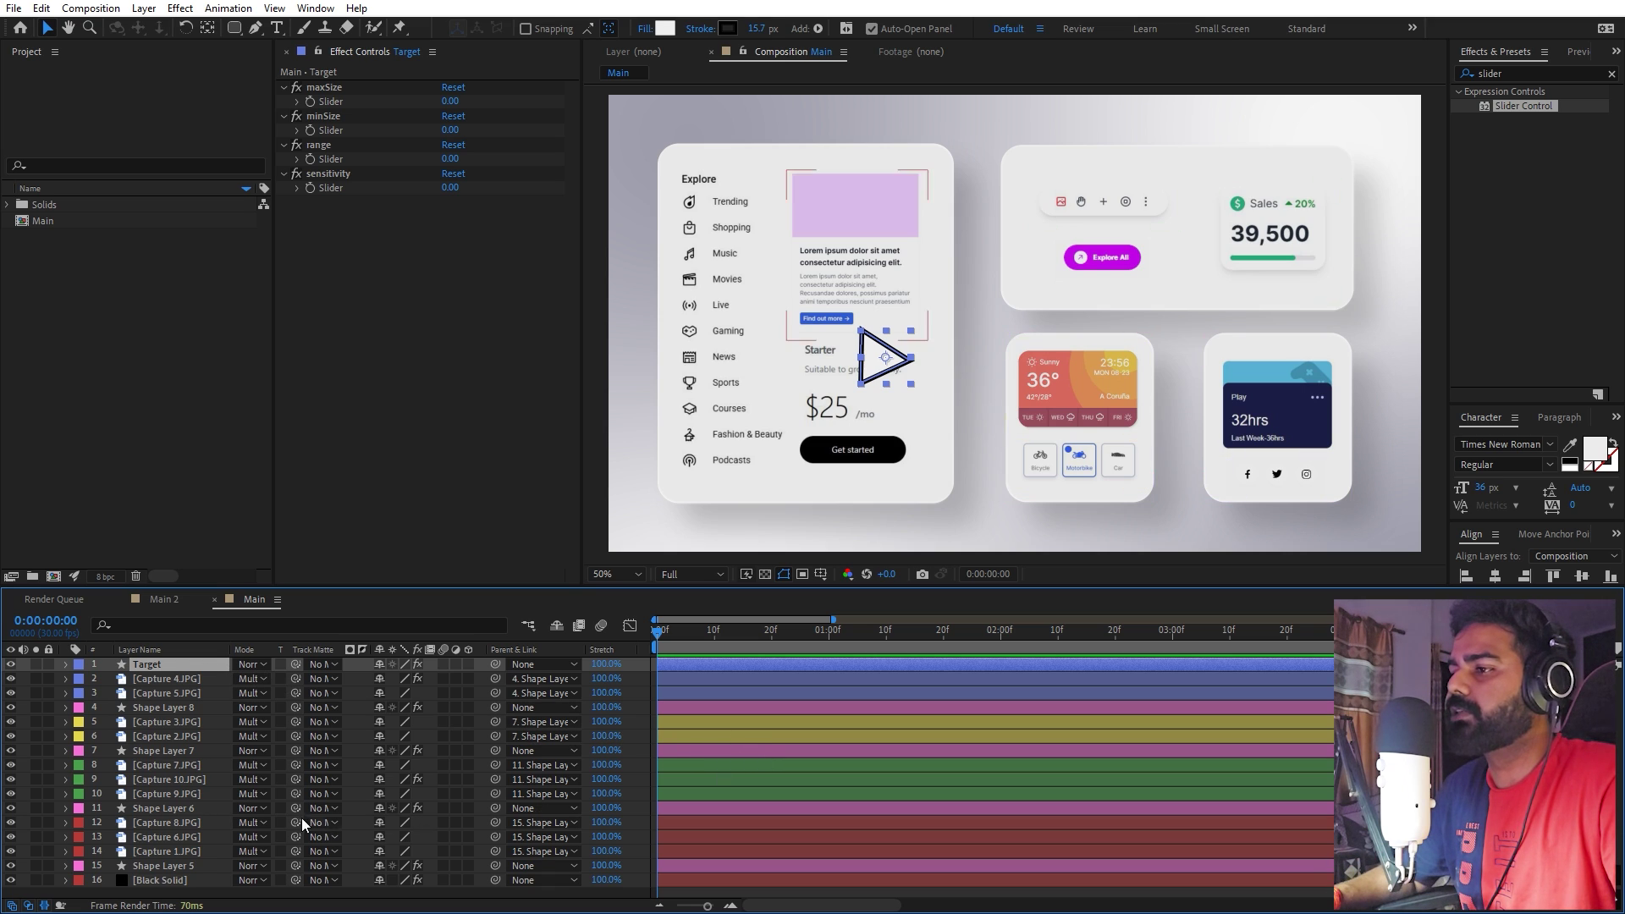
{"action": "left_click", "coordinate": [165, 867]}
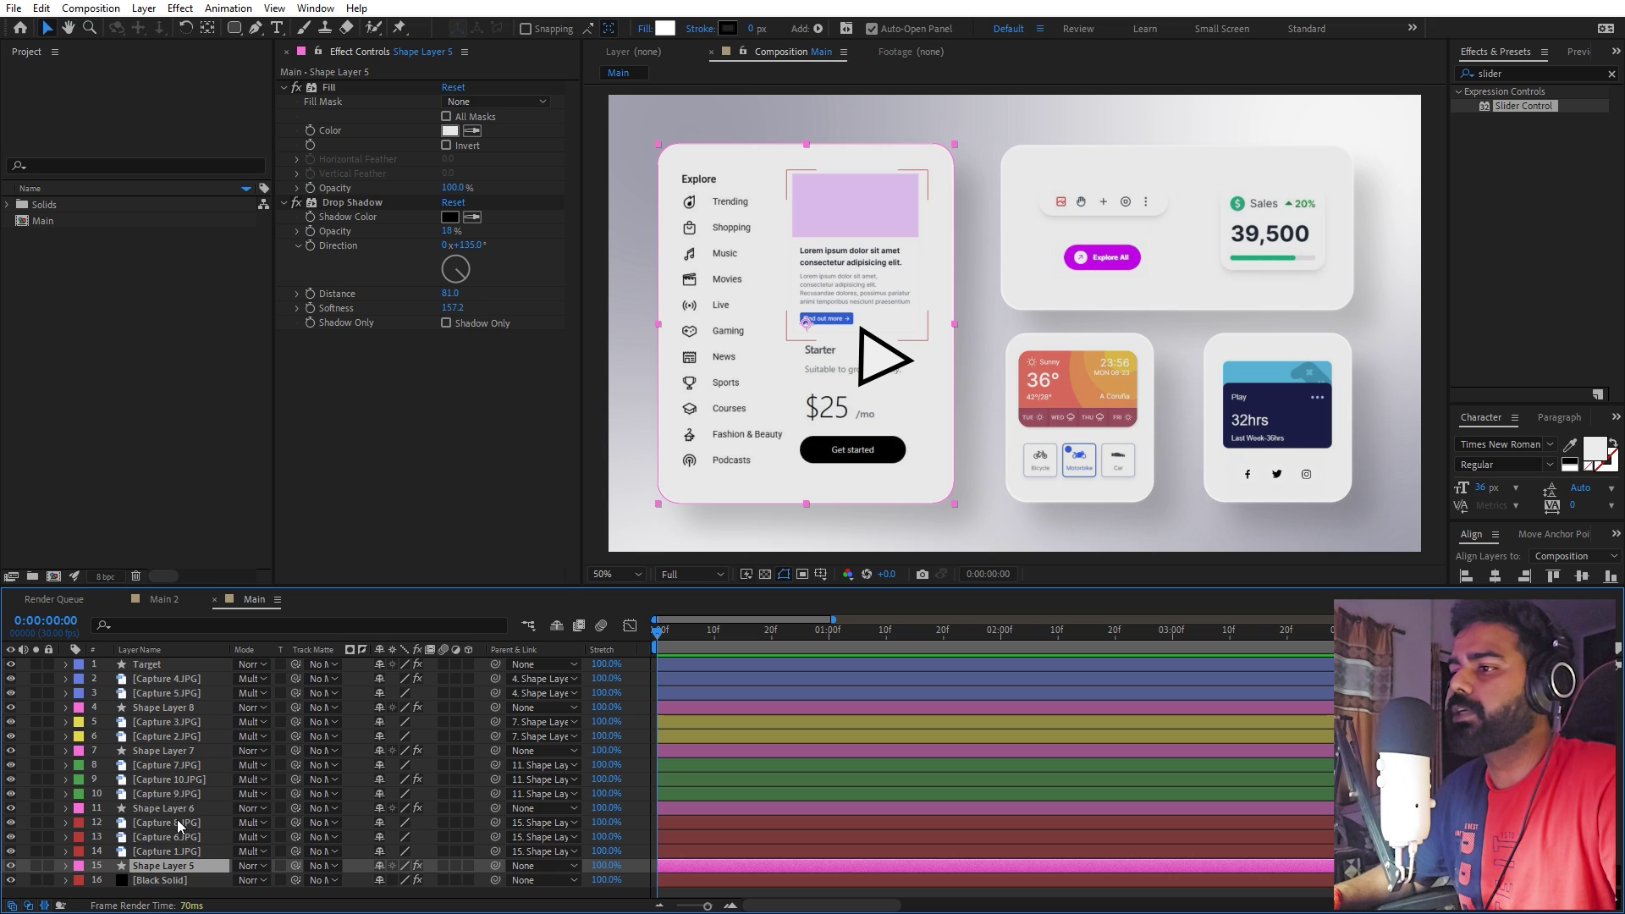
{"action": "key", "text": "s"}
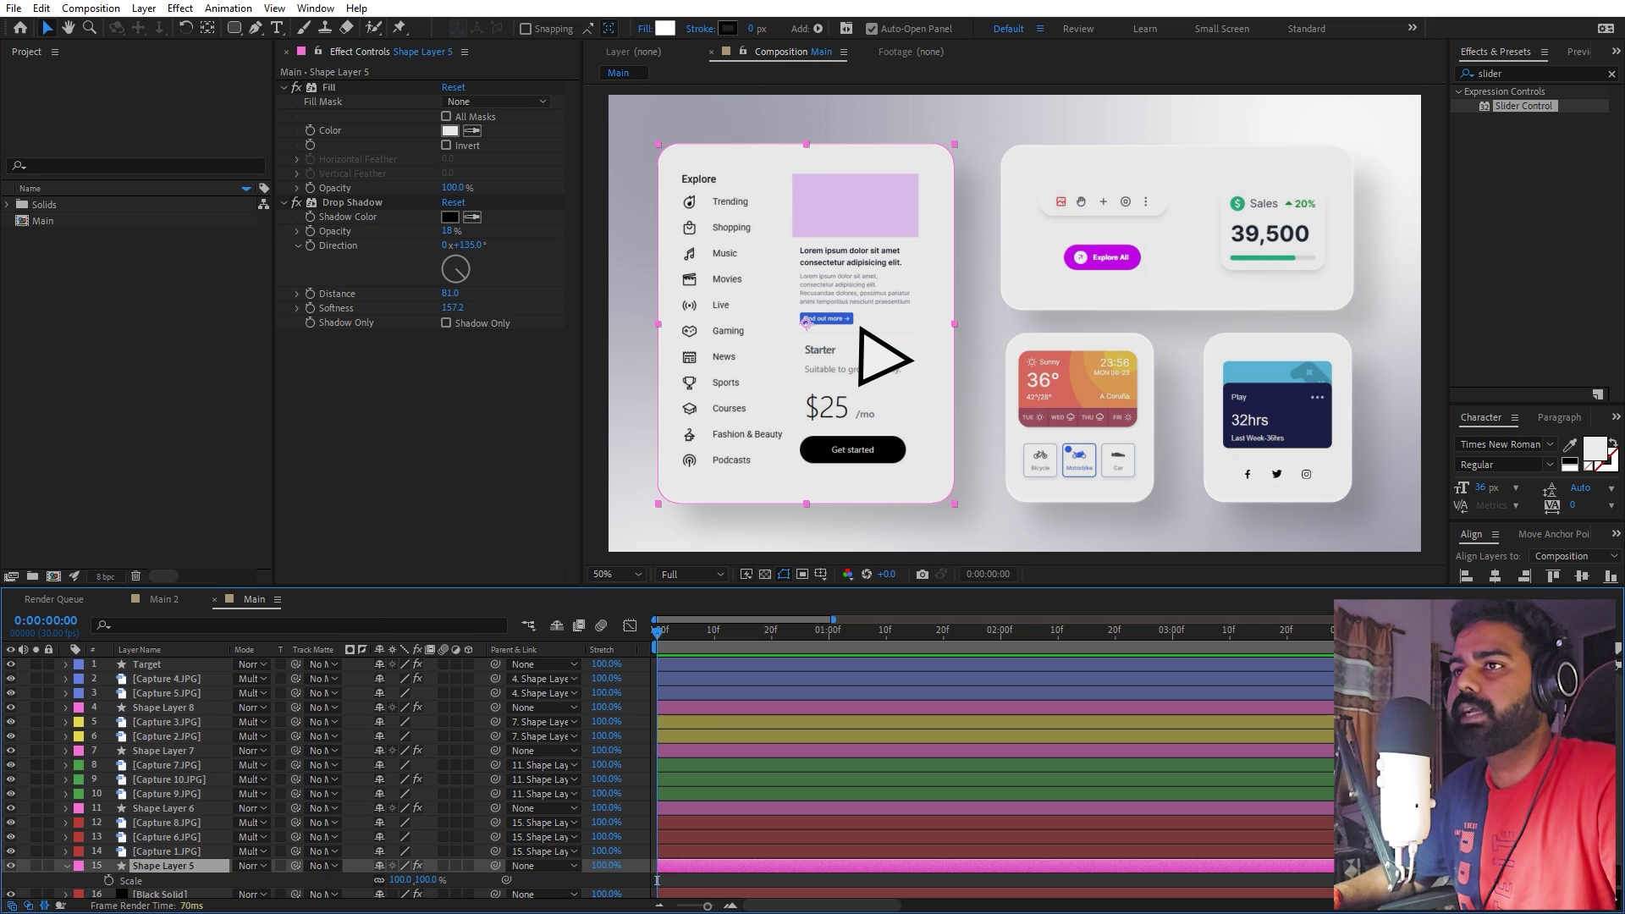
- Copy the entire distance-based scale expression from the Notepad notes
{"action": "key", "text": "alt+Tab"}
{"action": "left_click", "coordinate": [744, 570]}
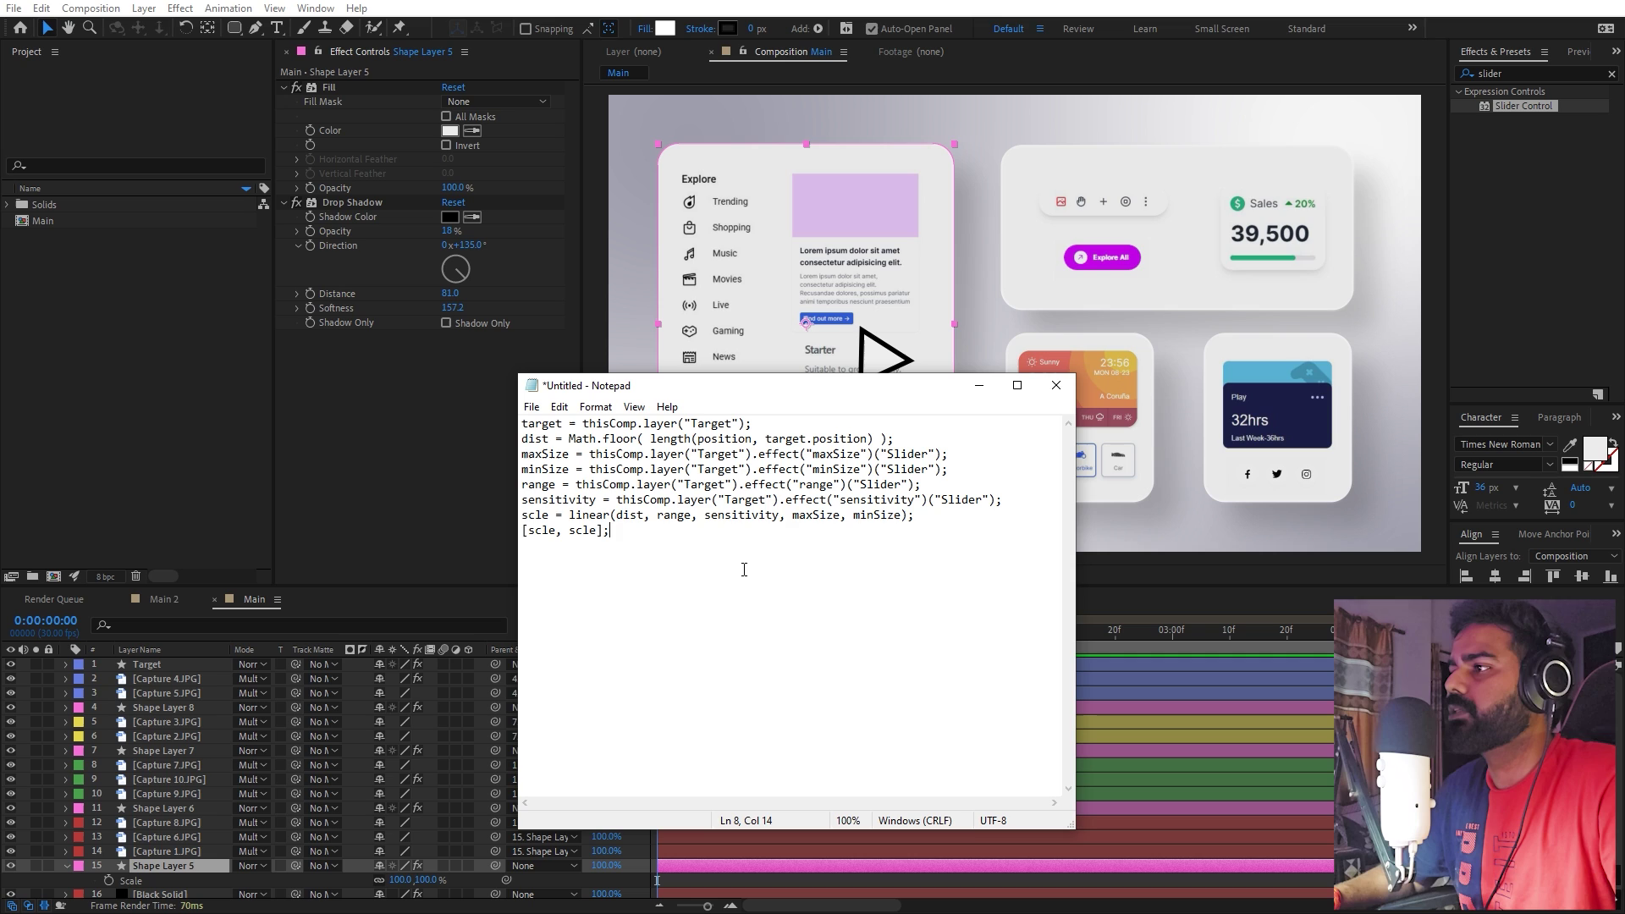
{"action": "left_click_drag", "start_coordinate": [745, 570], "coordinate": [400, 359]}
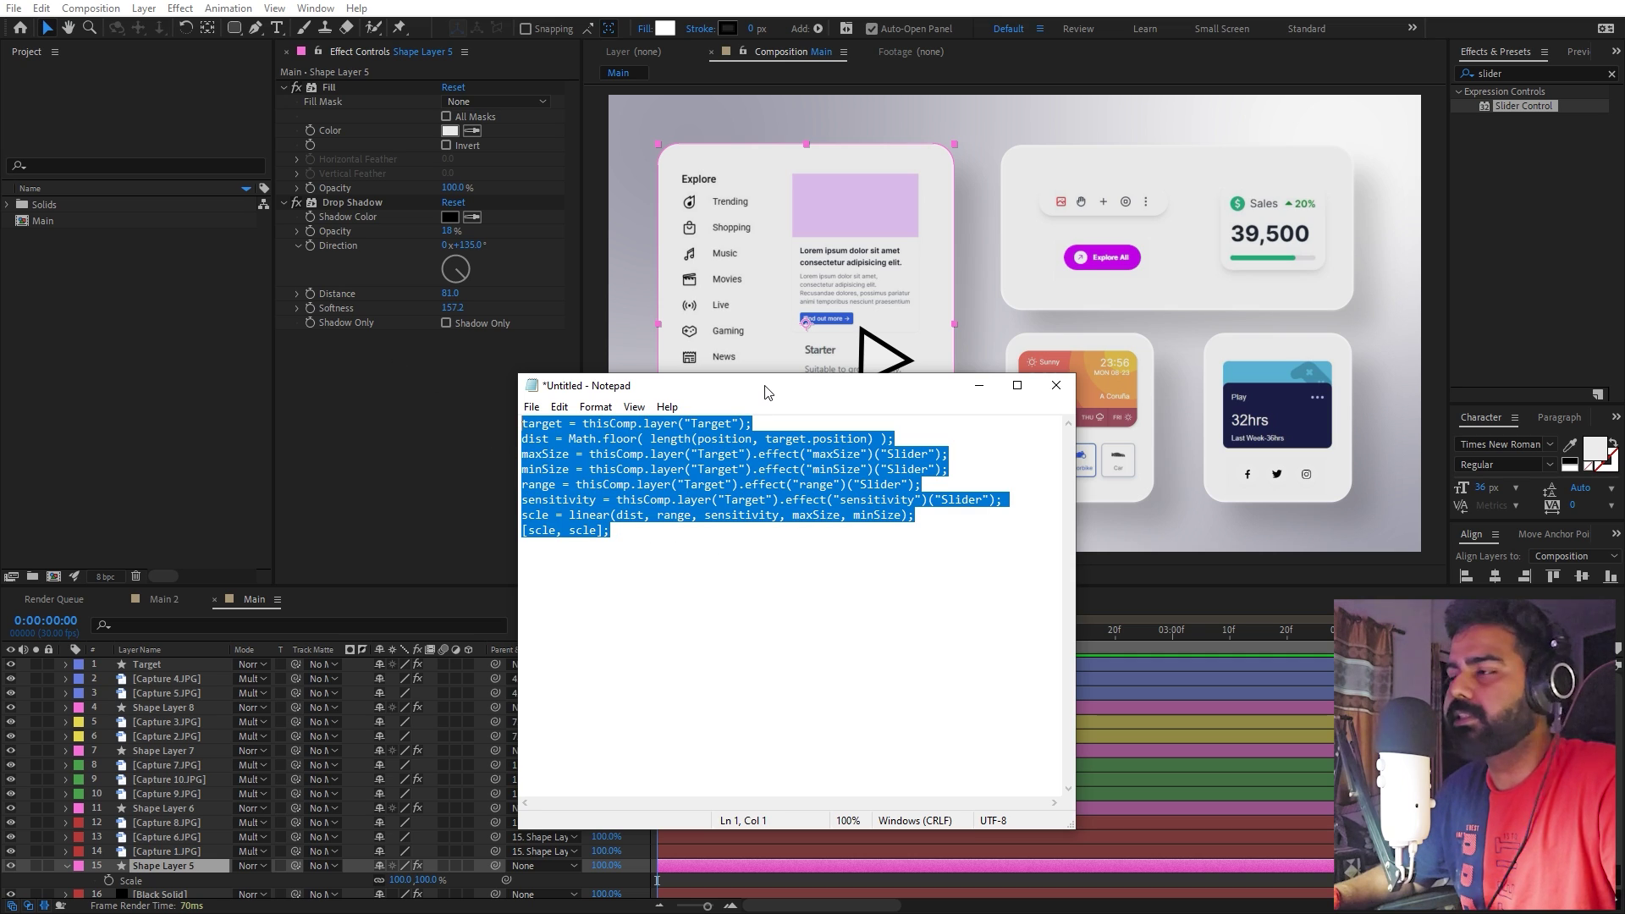
{"action": "key", "text": "alt+Tab"}
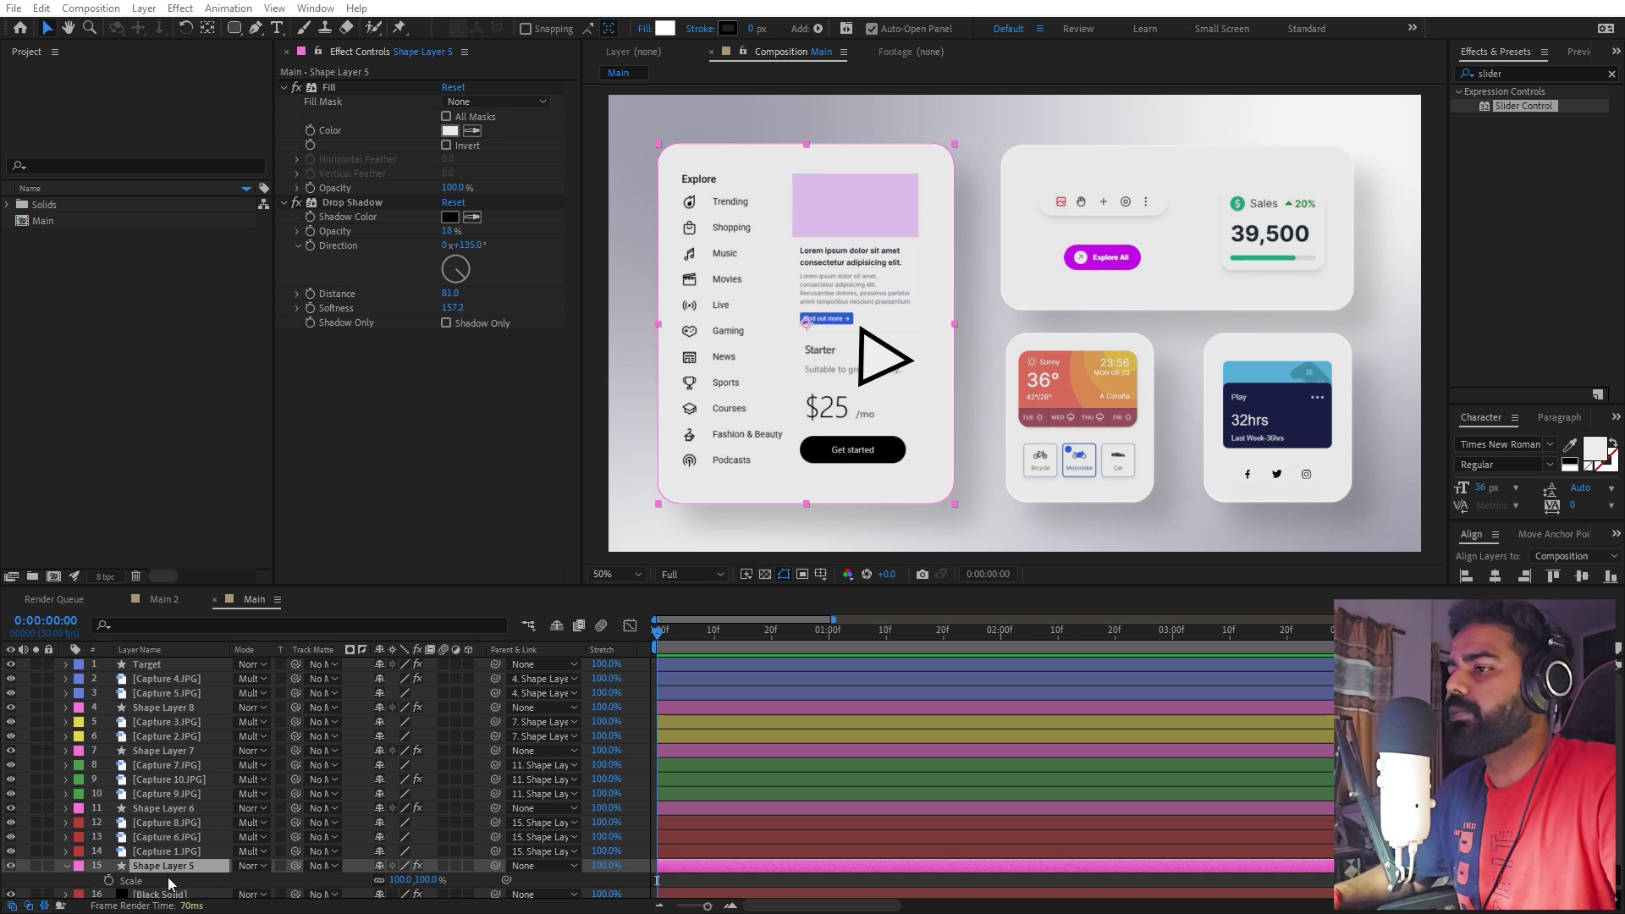
- Paste the Target-distance expression into Shape Layer 5's Scale and commit it
{"action": "left_click", "coordinate": [155, 867]}
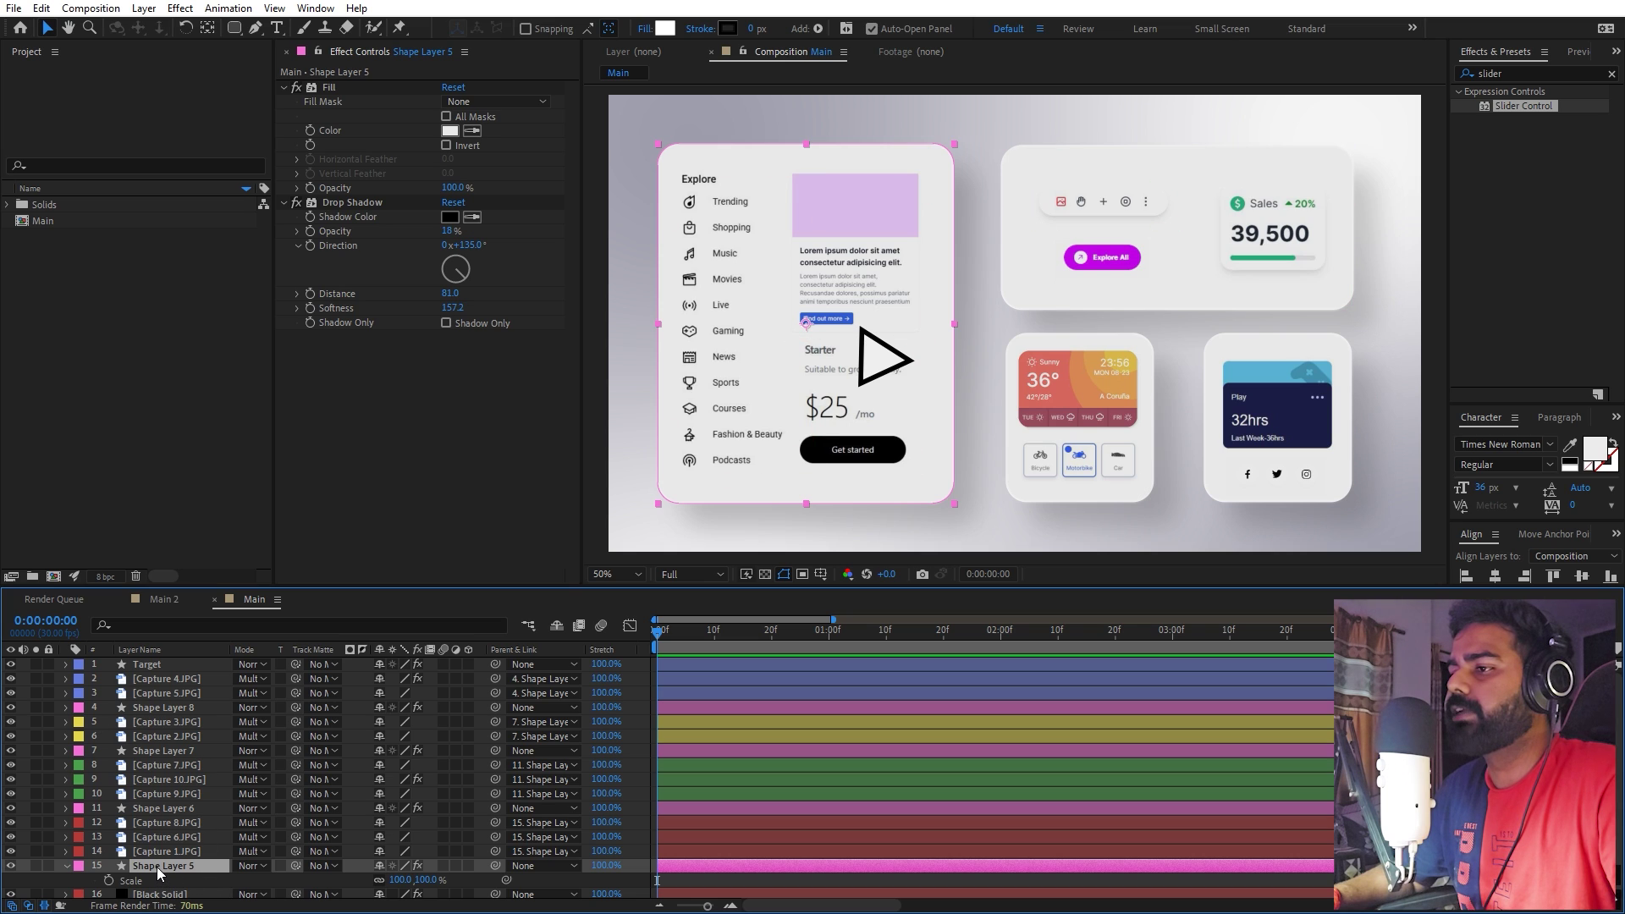
{"action": "left_click", "coordinate": [108, 880], "text": "alt"}
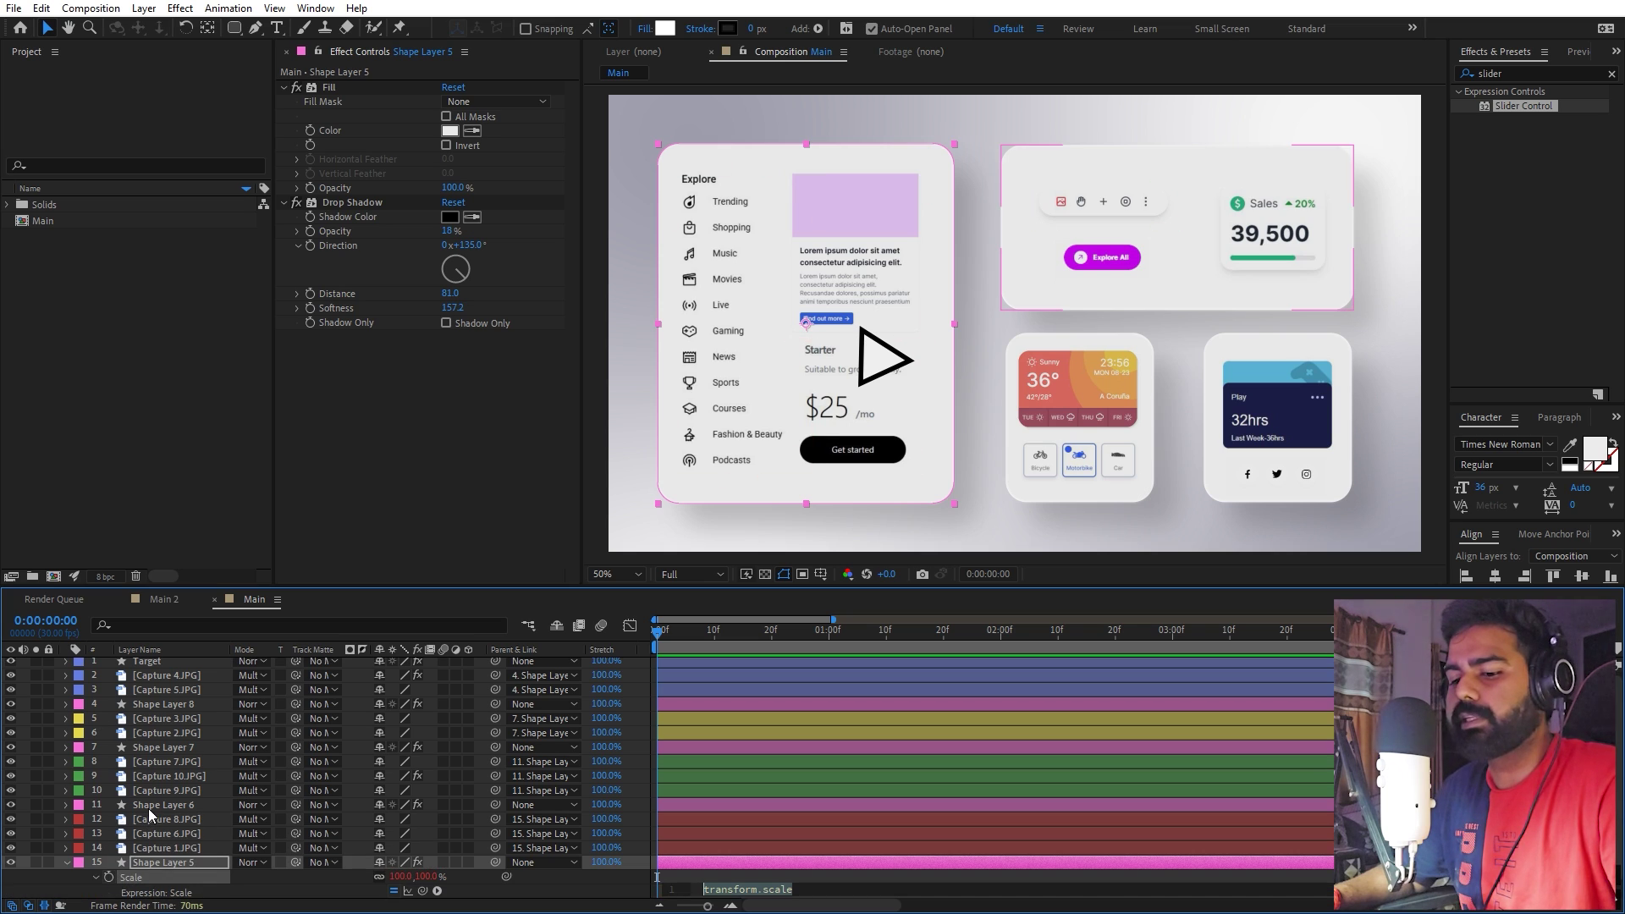
{"action": "left_click", "coordinate": [955, 831]}
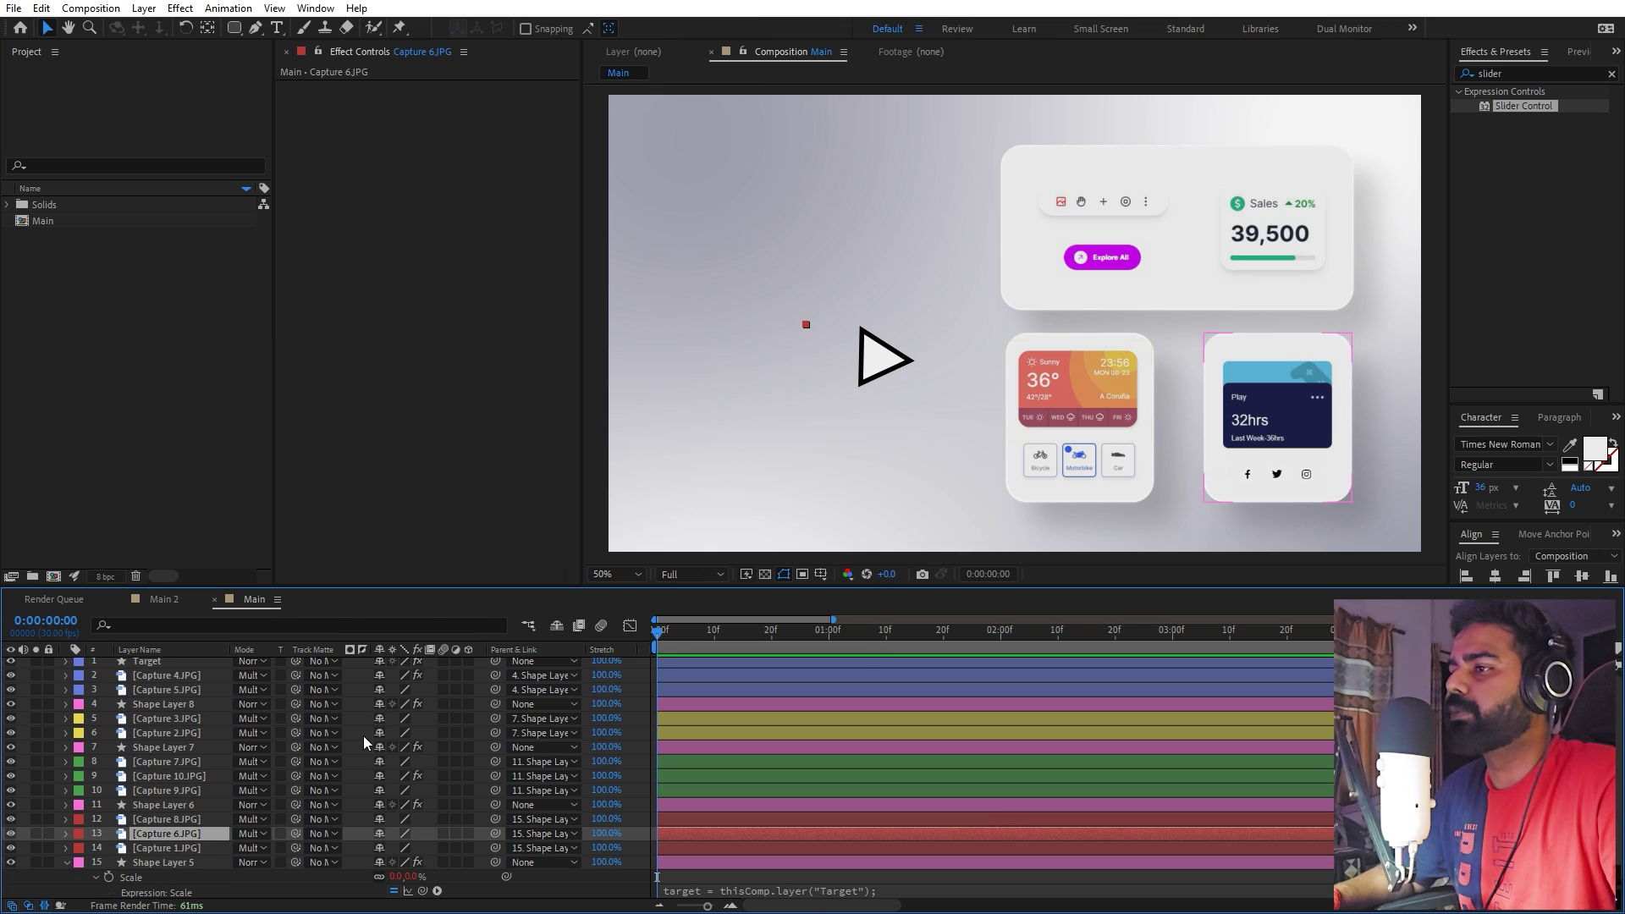
{"action": "left_click", "coordinate": [659, 537]}
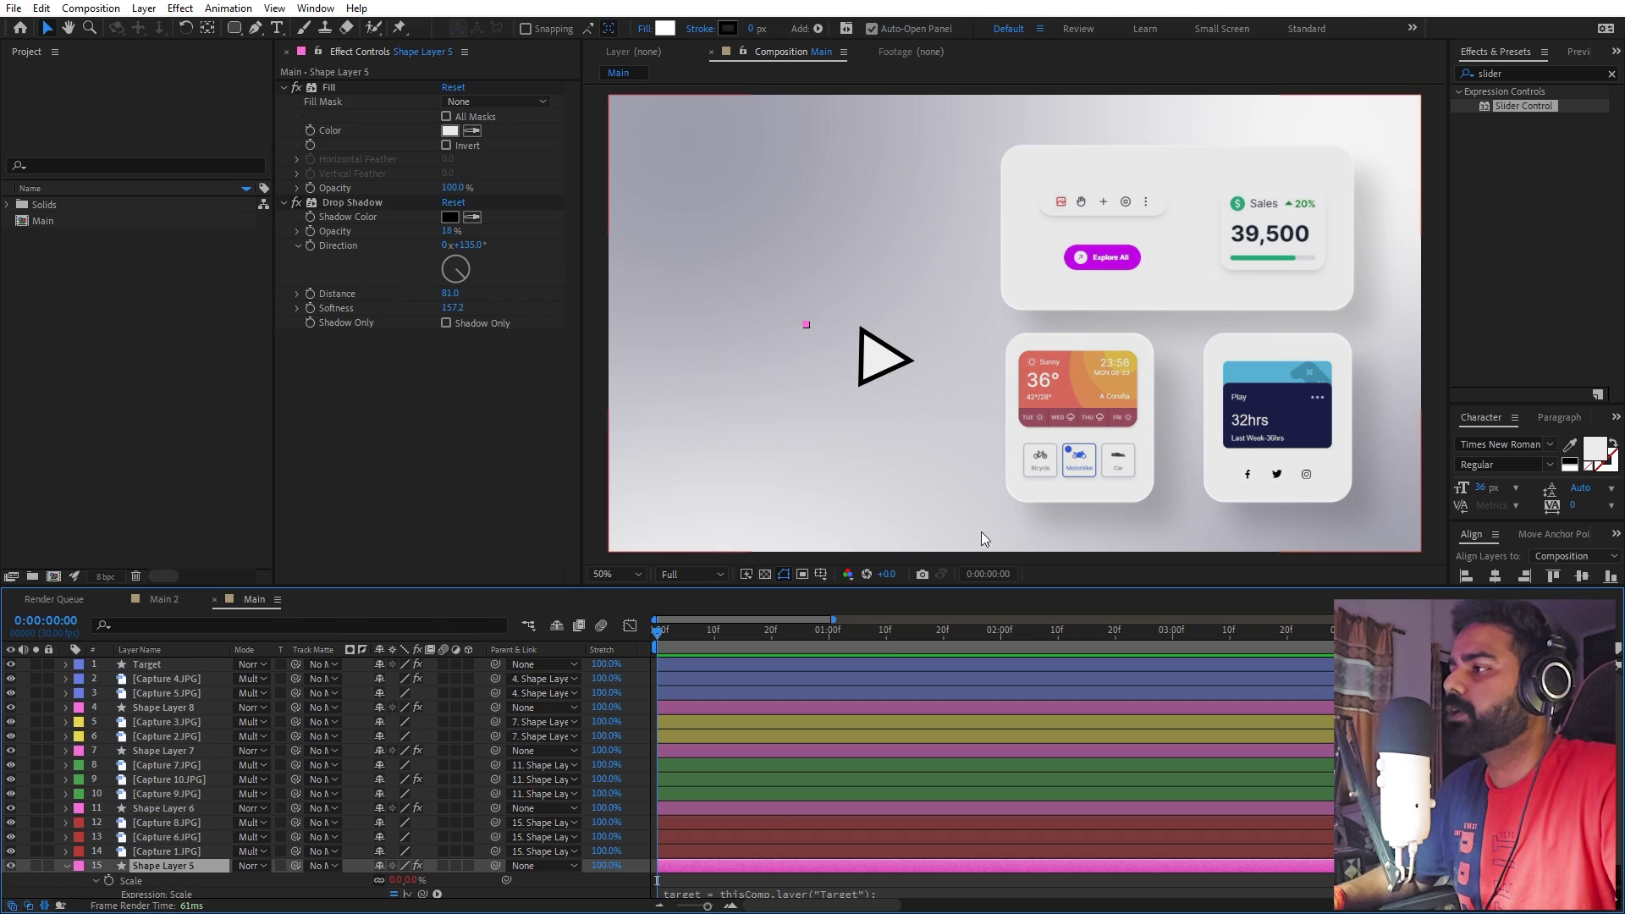
- Select the Target layer and begin editing its minSize slider value
{"action": "left_click", "coordinate": [155, 665]}
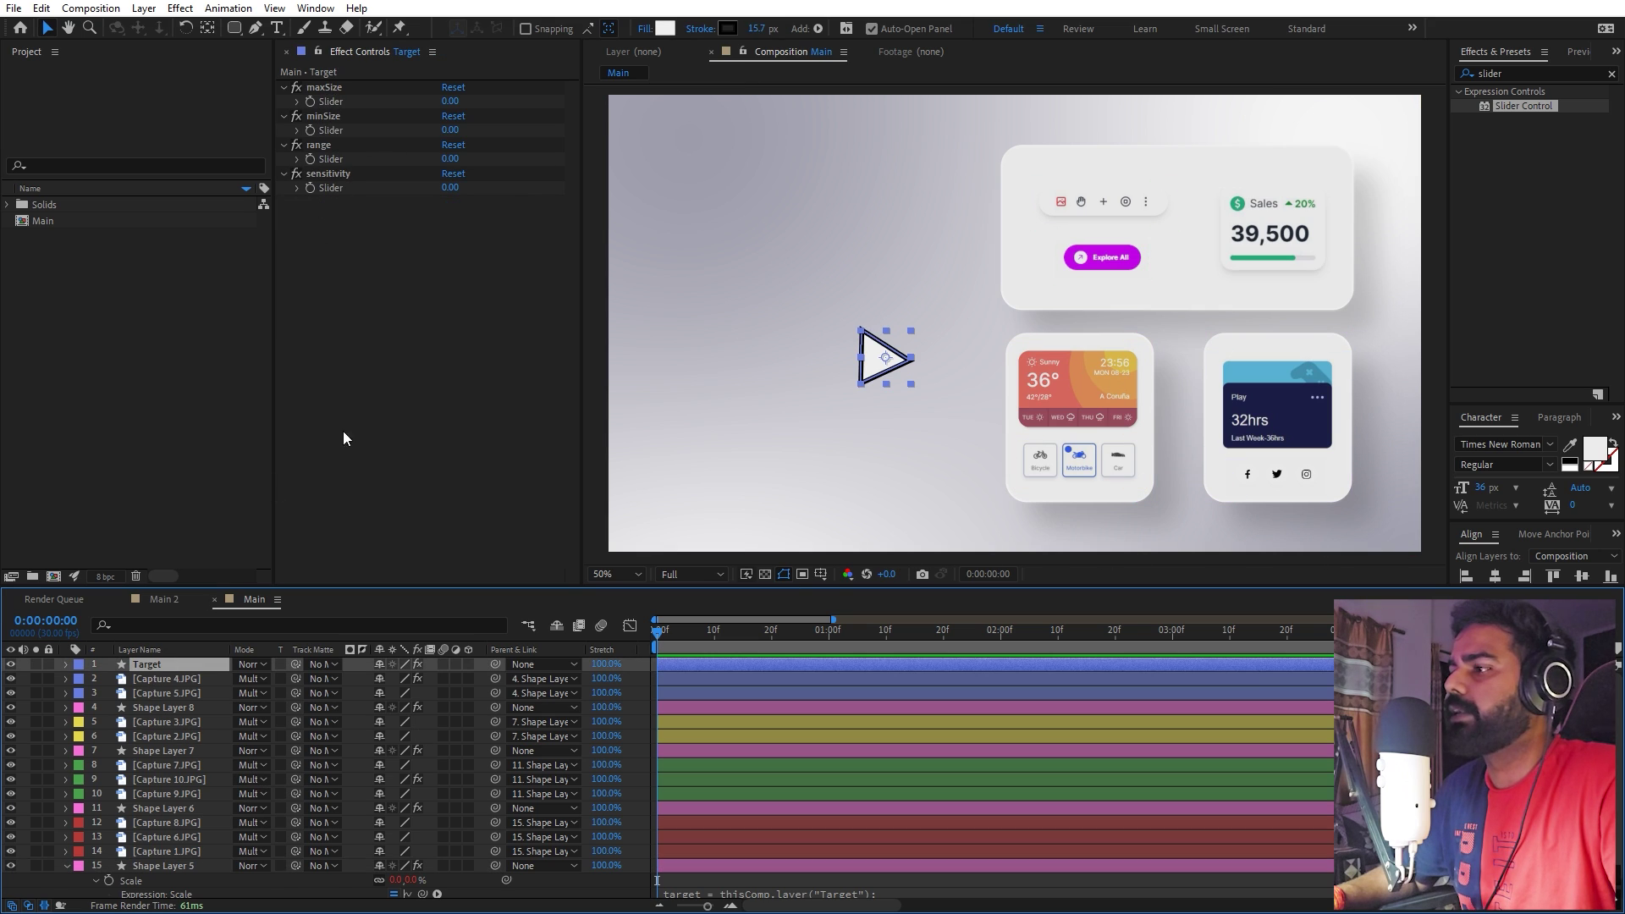
{"action": "left_click", "coordinate": [317, 103]}
{"action": "left_click", "coordinate": [322, 88]}
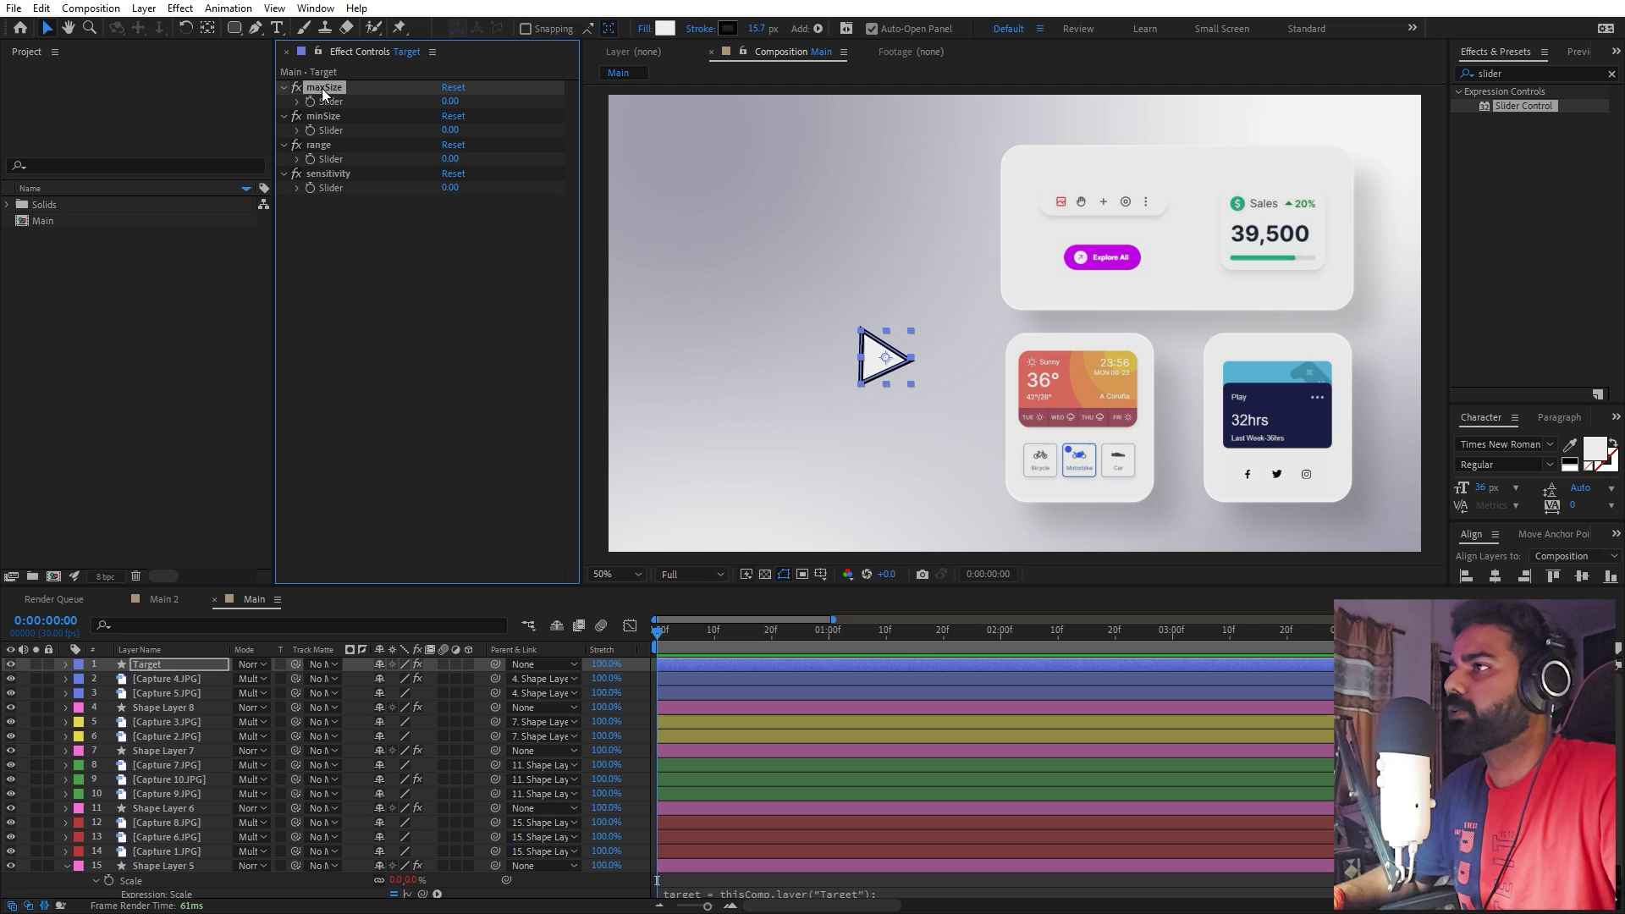
{"action": "left_click", "coordinate": [325, 117]}
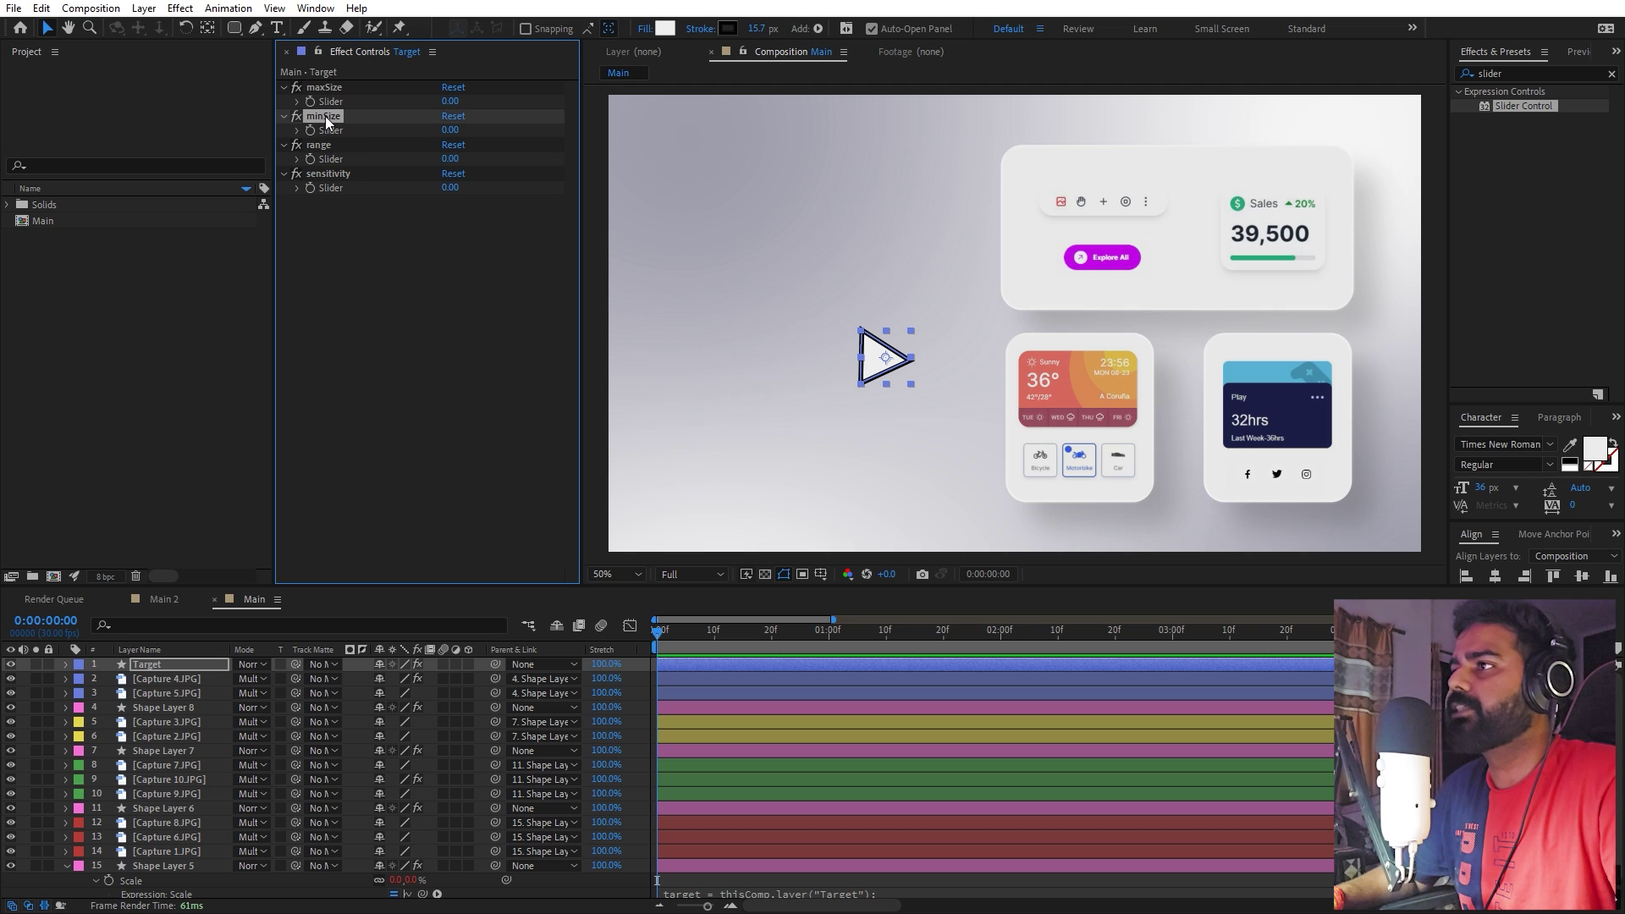
{"action": "left_click", "coordinate": [450, 130]}
- Set Target's minSize to 100, maxSize to 110 and range to 500
{"action": "type", "text": "100"}
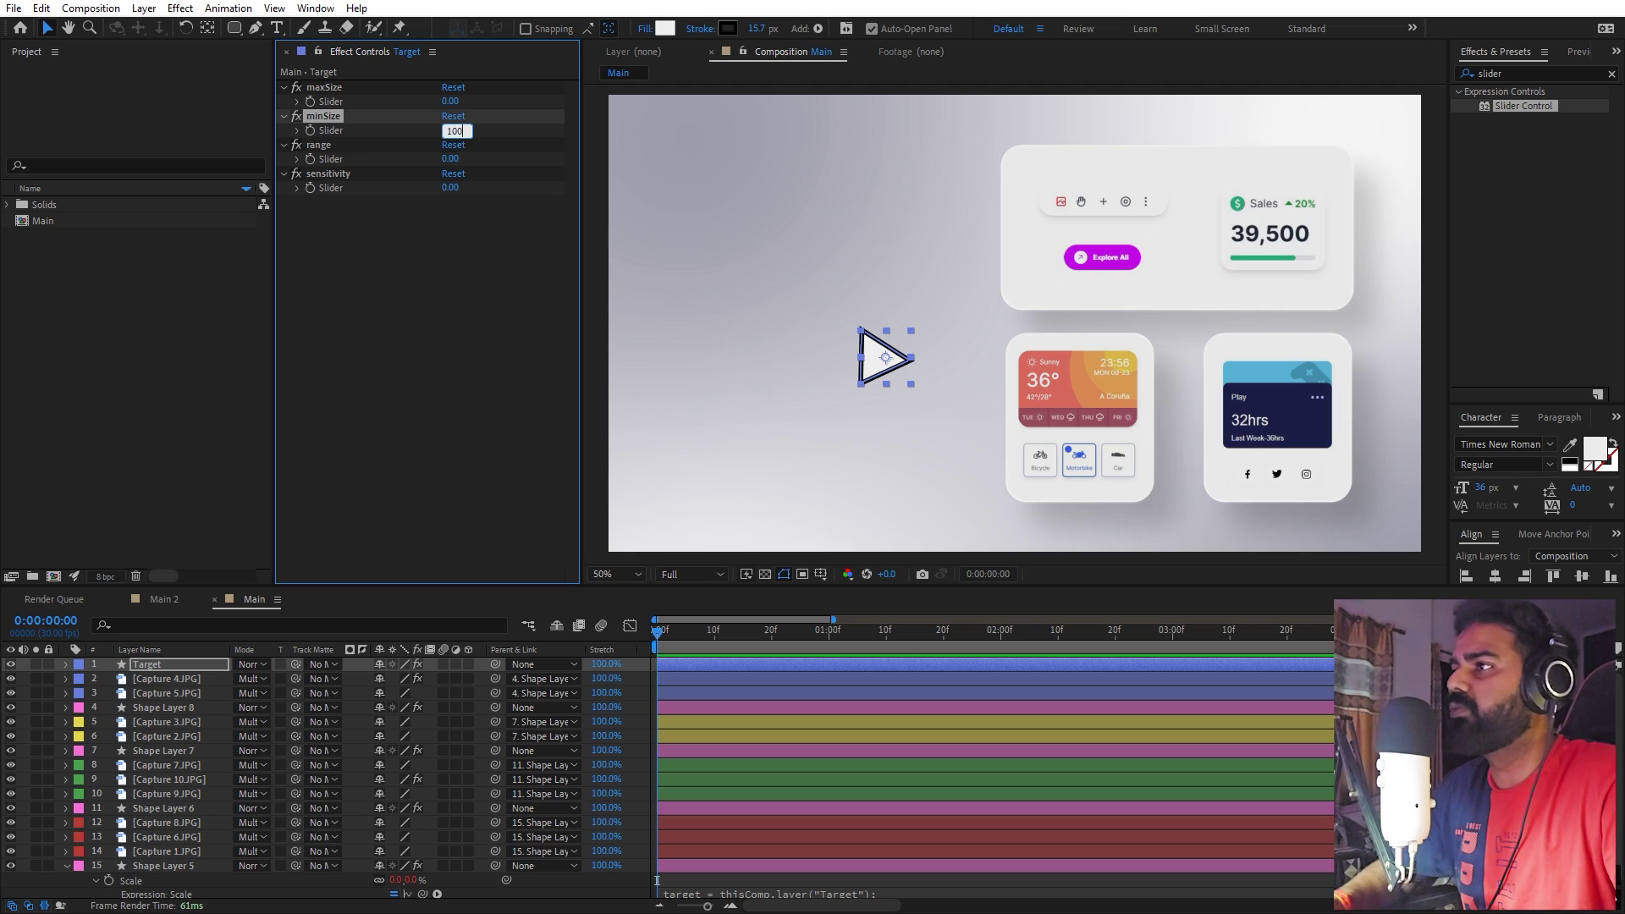
{"action": "left_click", "coordinate": [393, 353]}
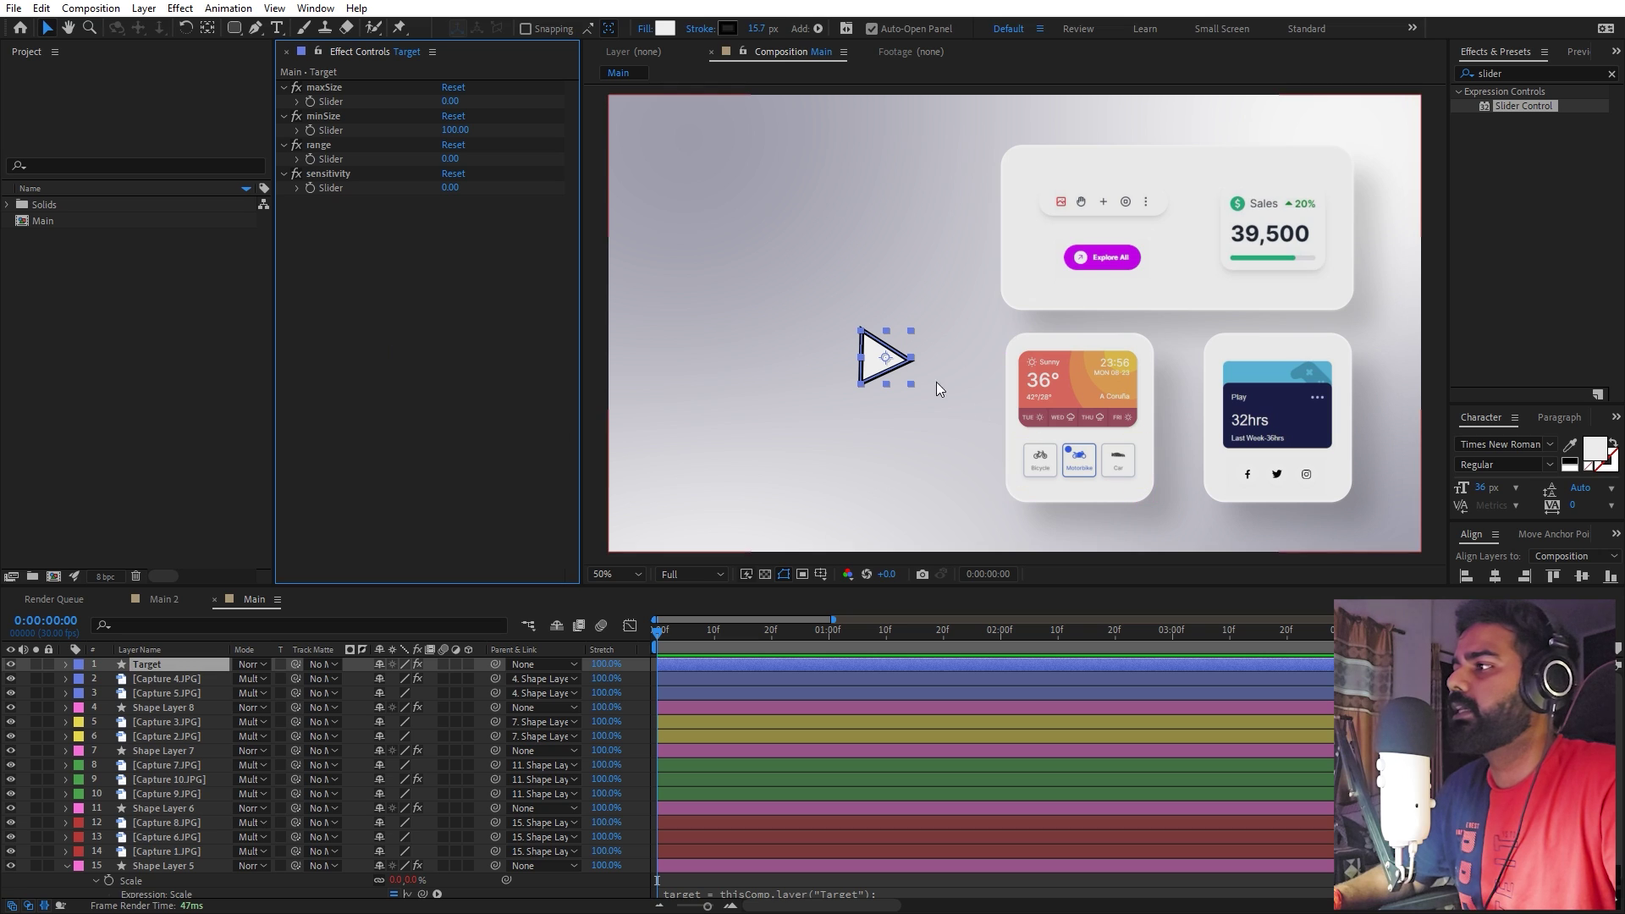
{"action": "left_click_drag", "start_coordinate": [876, 356], "coordinate": [1157, 436]}
{"action": "left_click", "coordinate": [449, 100]}
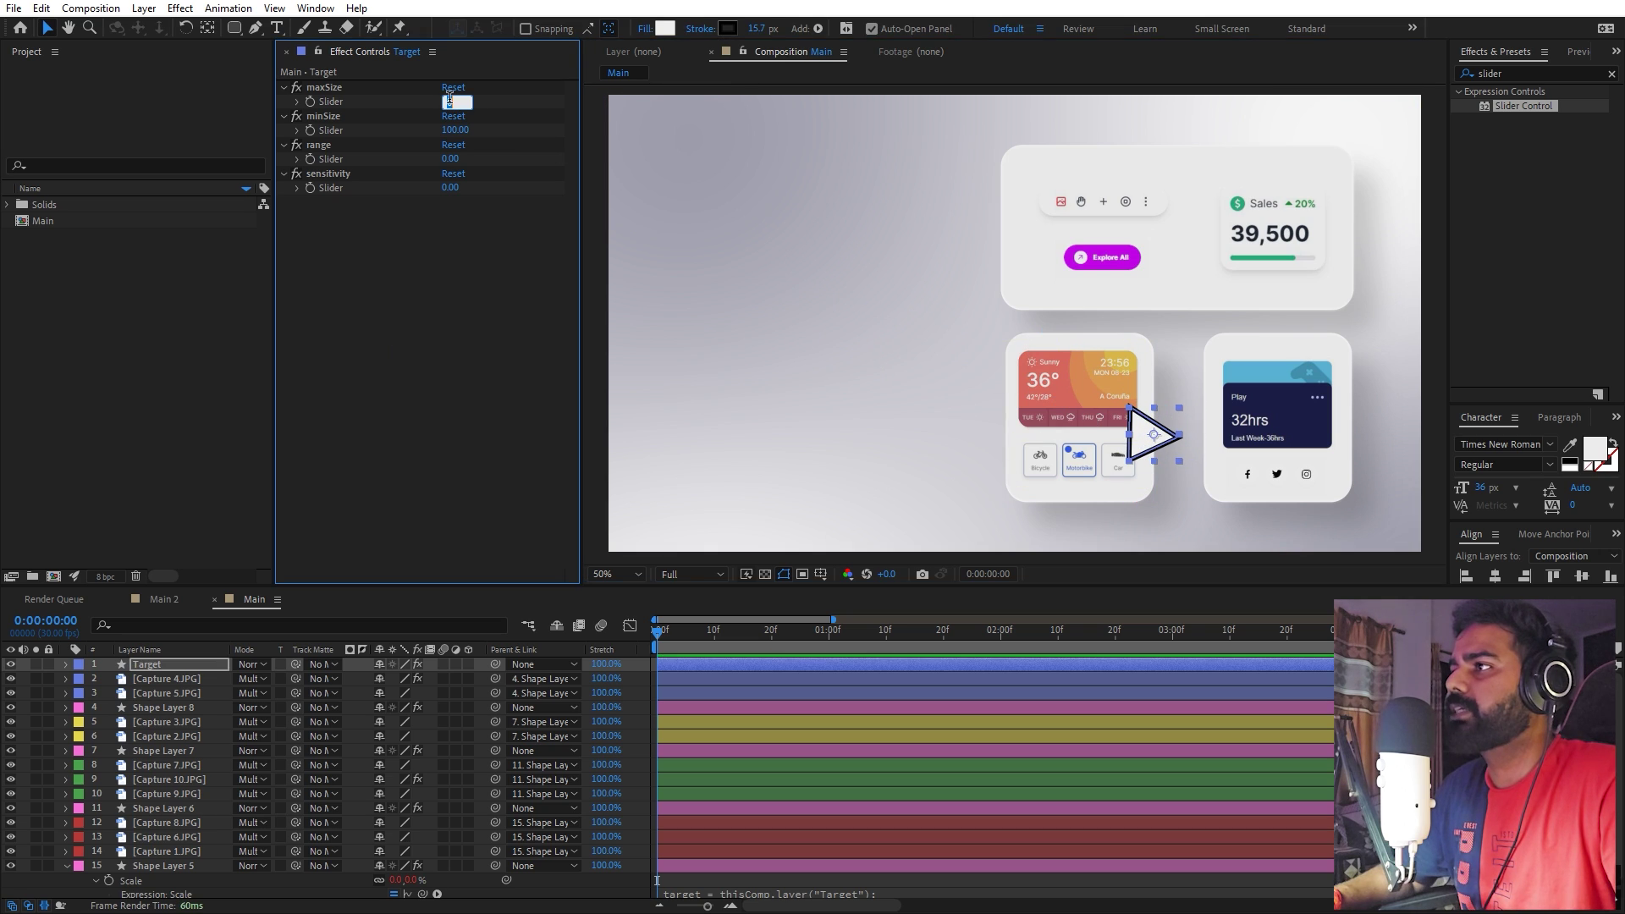
{"action": "type", "text": "110"}
{"action": "left_click", "coordinate": [515, 214]}
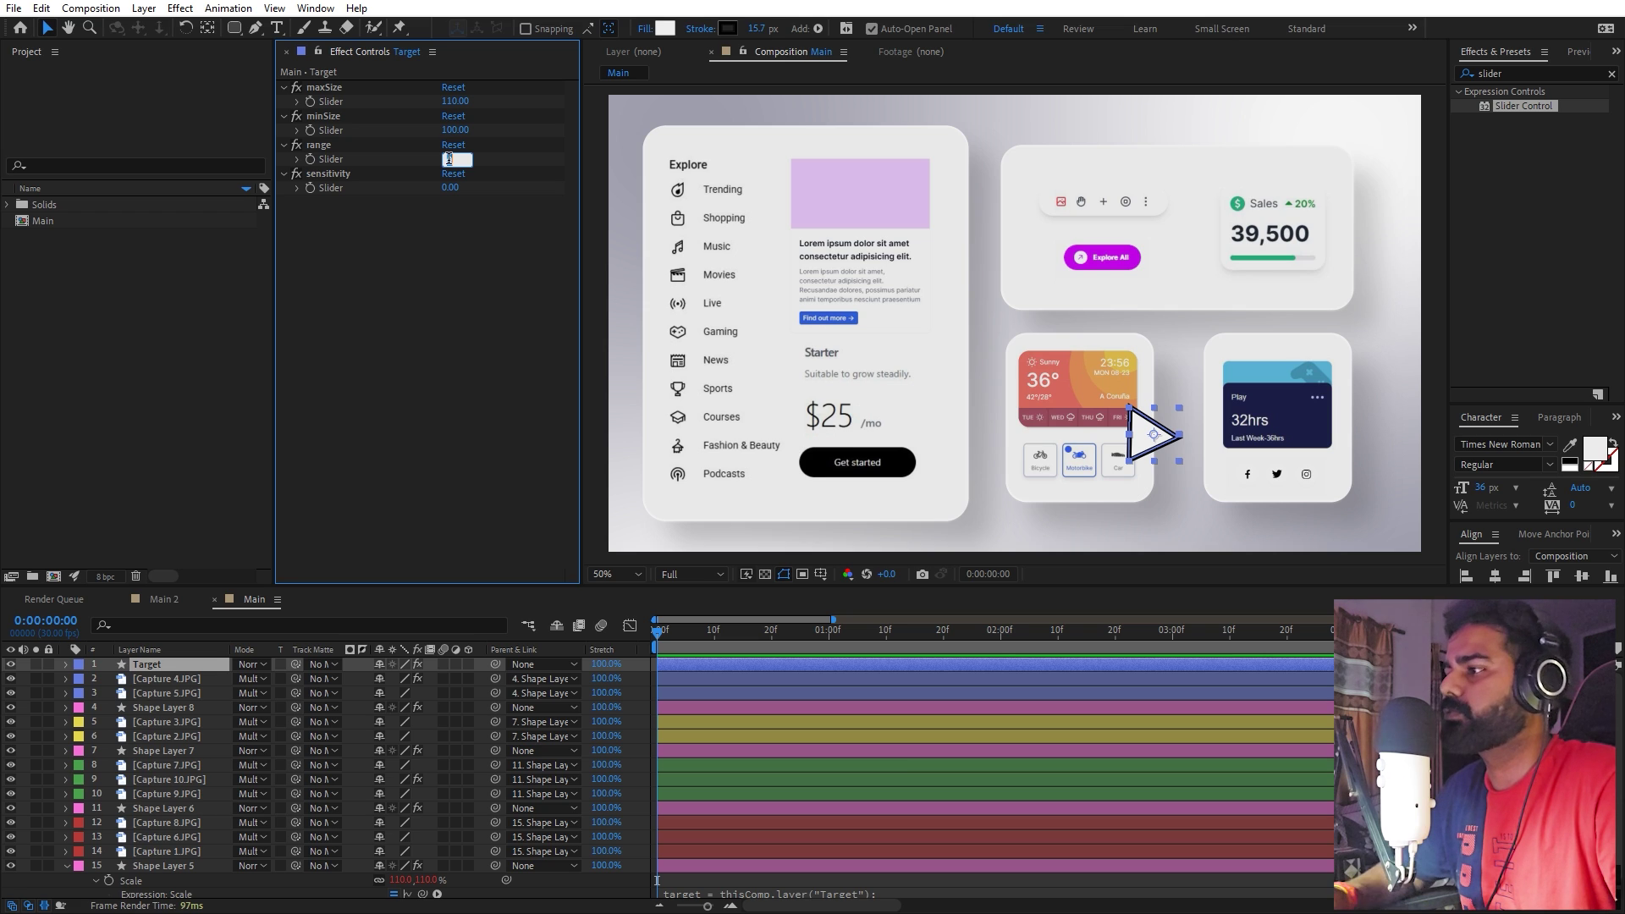
{"action": "left_click", "coordinate": [447, 161]}
{"action": "type", "text": "500"}
{"action": "key", "text": "Return"}
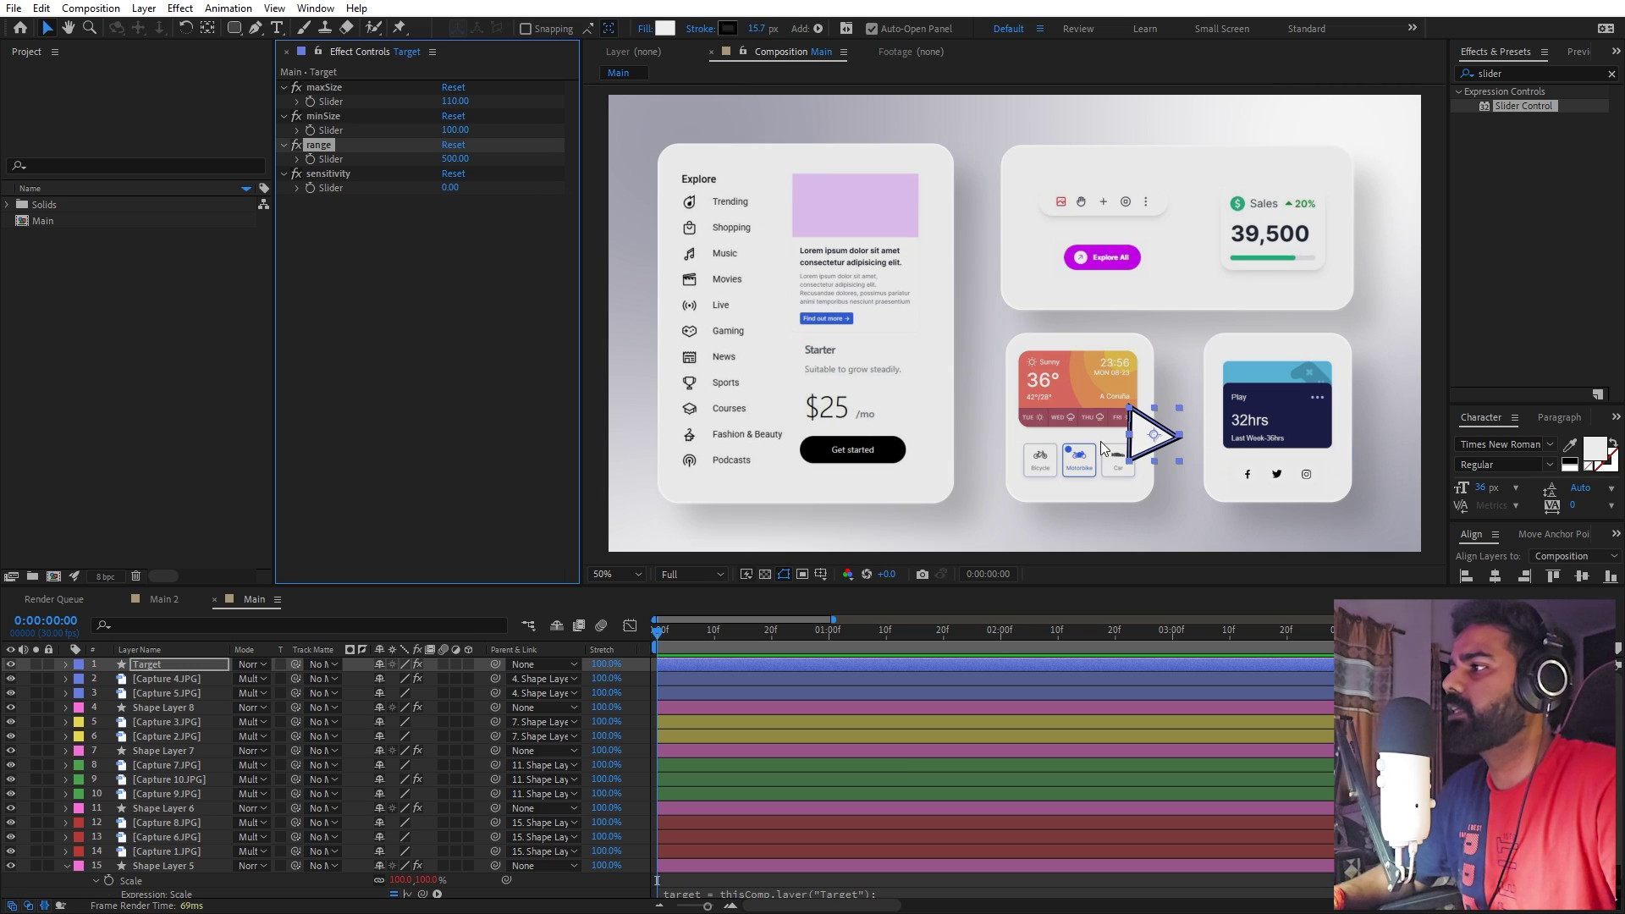
- Preview the scaling, test a range of 100 while moving the triangle, then restore 500
{"action": "left_click_drag", "start_coordinate": [1160, 441], "coordinate": [865, 349]}
{"action": "key", "text": "space"}
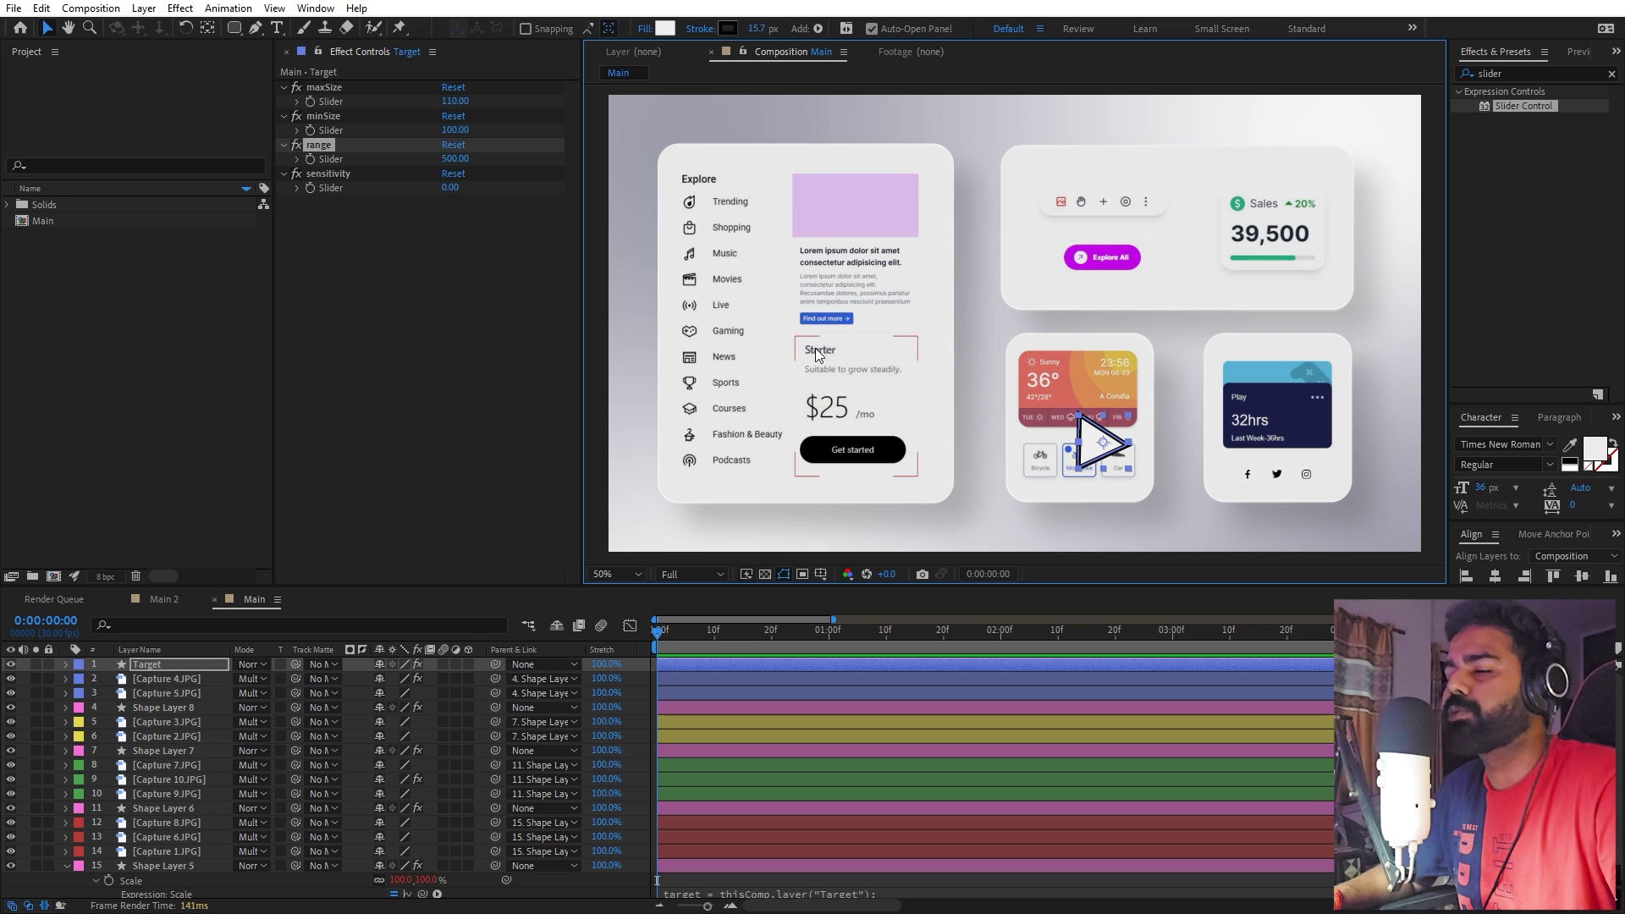
{"action": "left_click", "coordinate": [455, 159]}
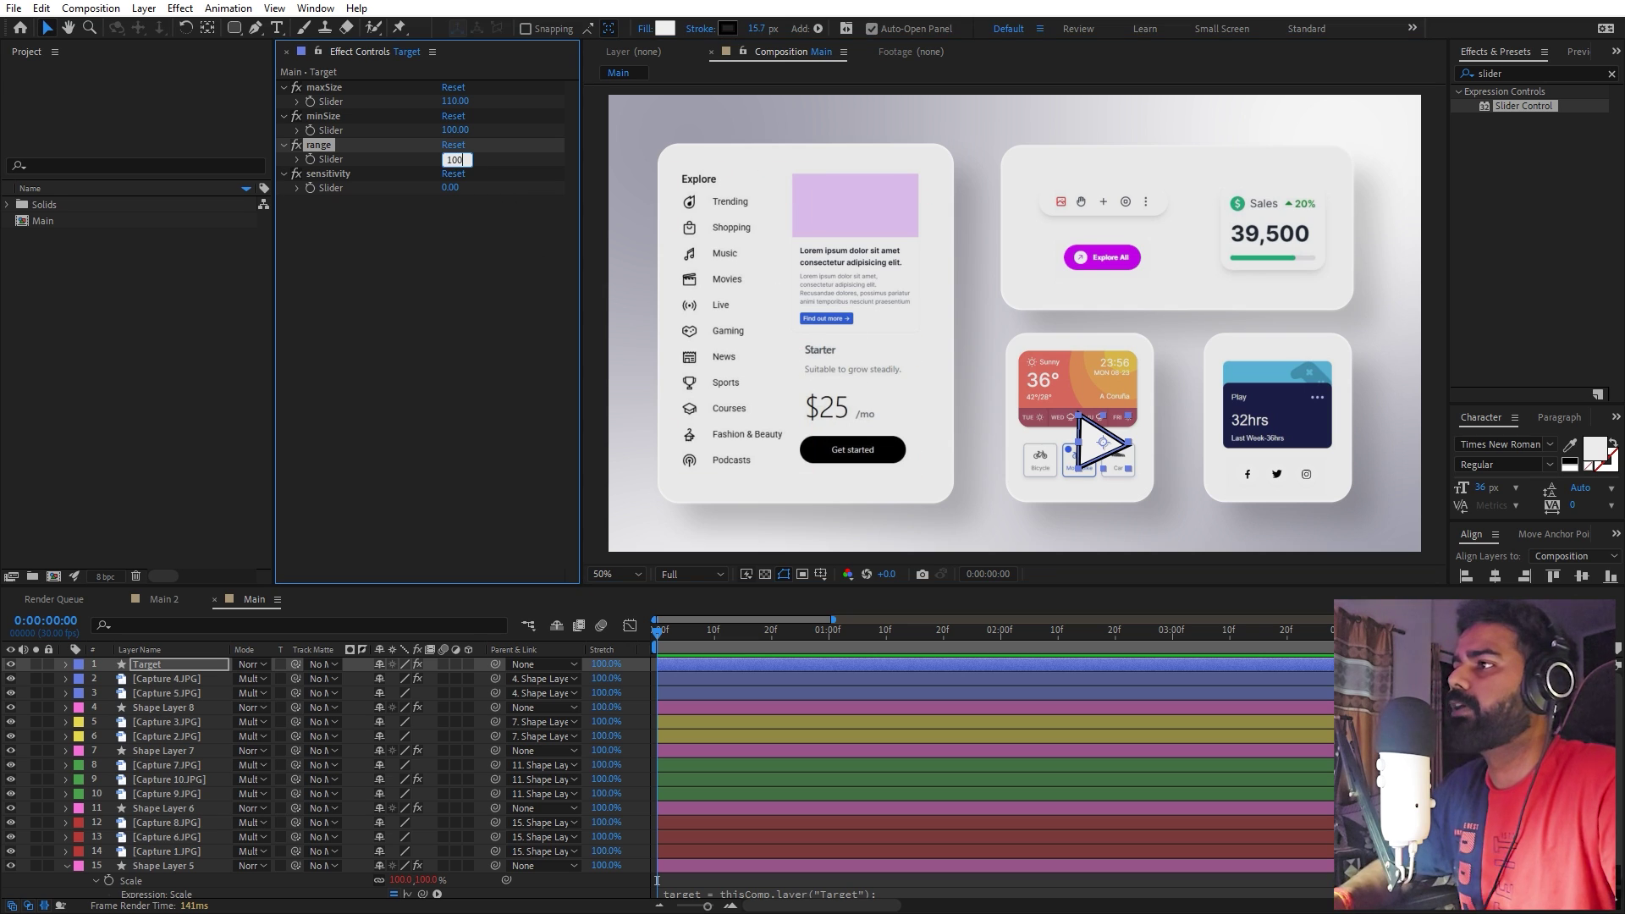
{"action": "type", "text": "100"}
{"action": "key", "text": "Return"}
{"action": "mouse_move", "coordinate": [1097, 450]}
{"action": "left_mouse_down"}
{"action": "mouse_move", "coordinate": [910, 442]}
{"action": "mouse_move", "coordinate": [830, 342]}
{"action": "mouse_move", "coordinate": [1098, 436]}
{"action": "left_mouse_up"}
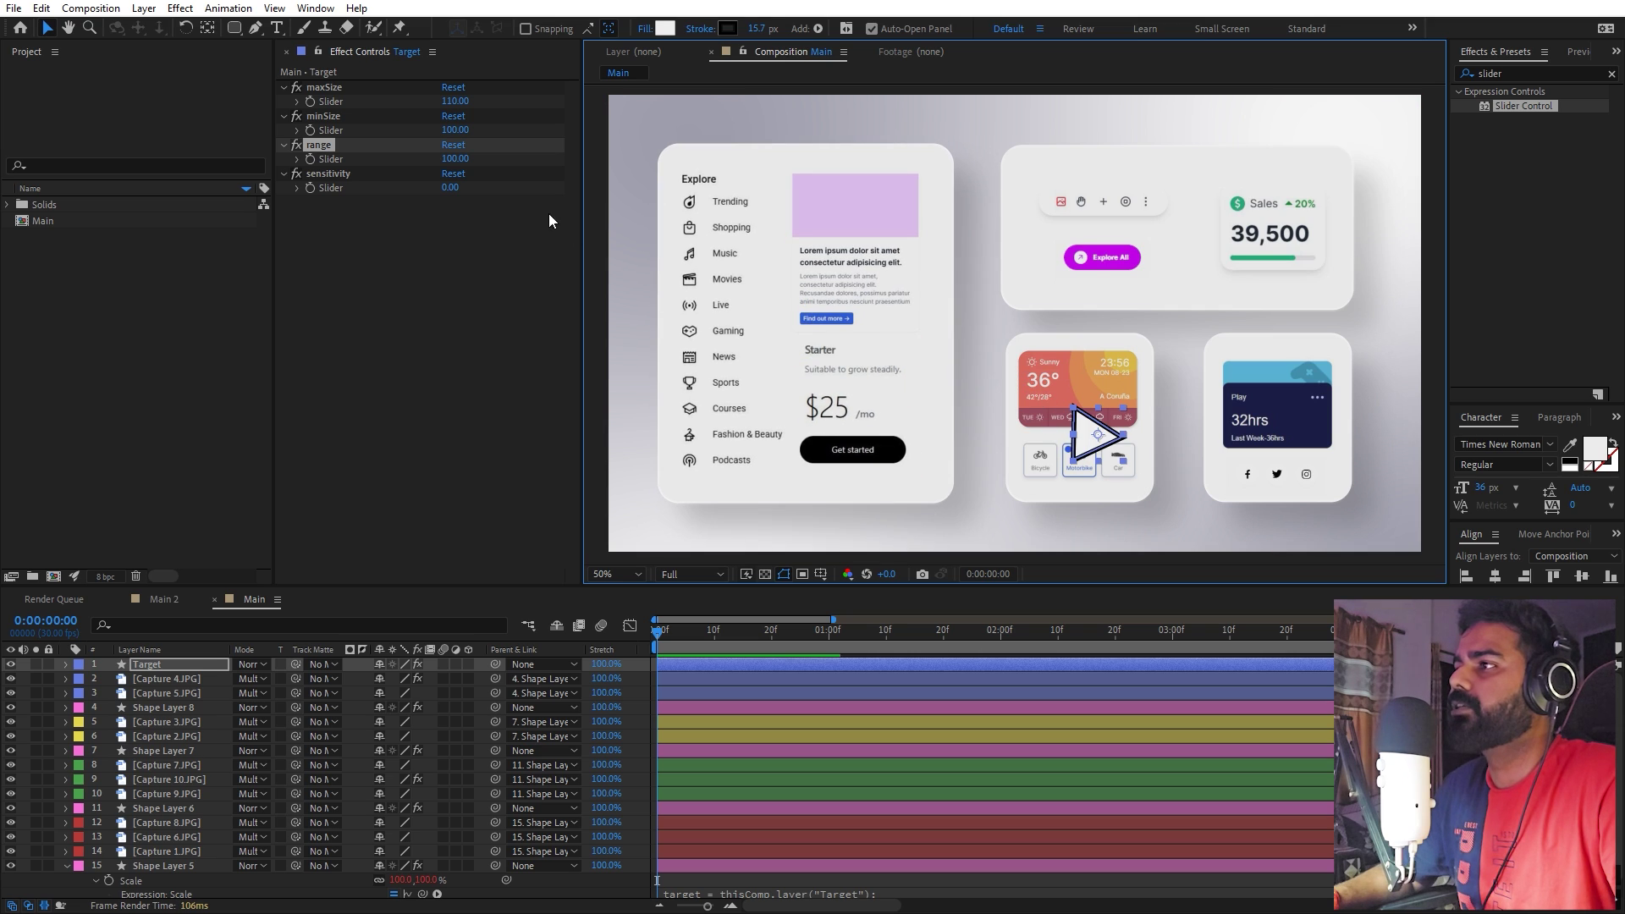
{"action": "left_click", "coordinate": [456, 159]}
{"action": "type", "text": "100"}
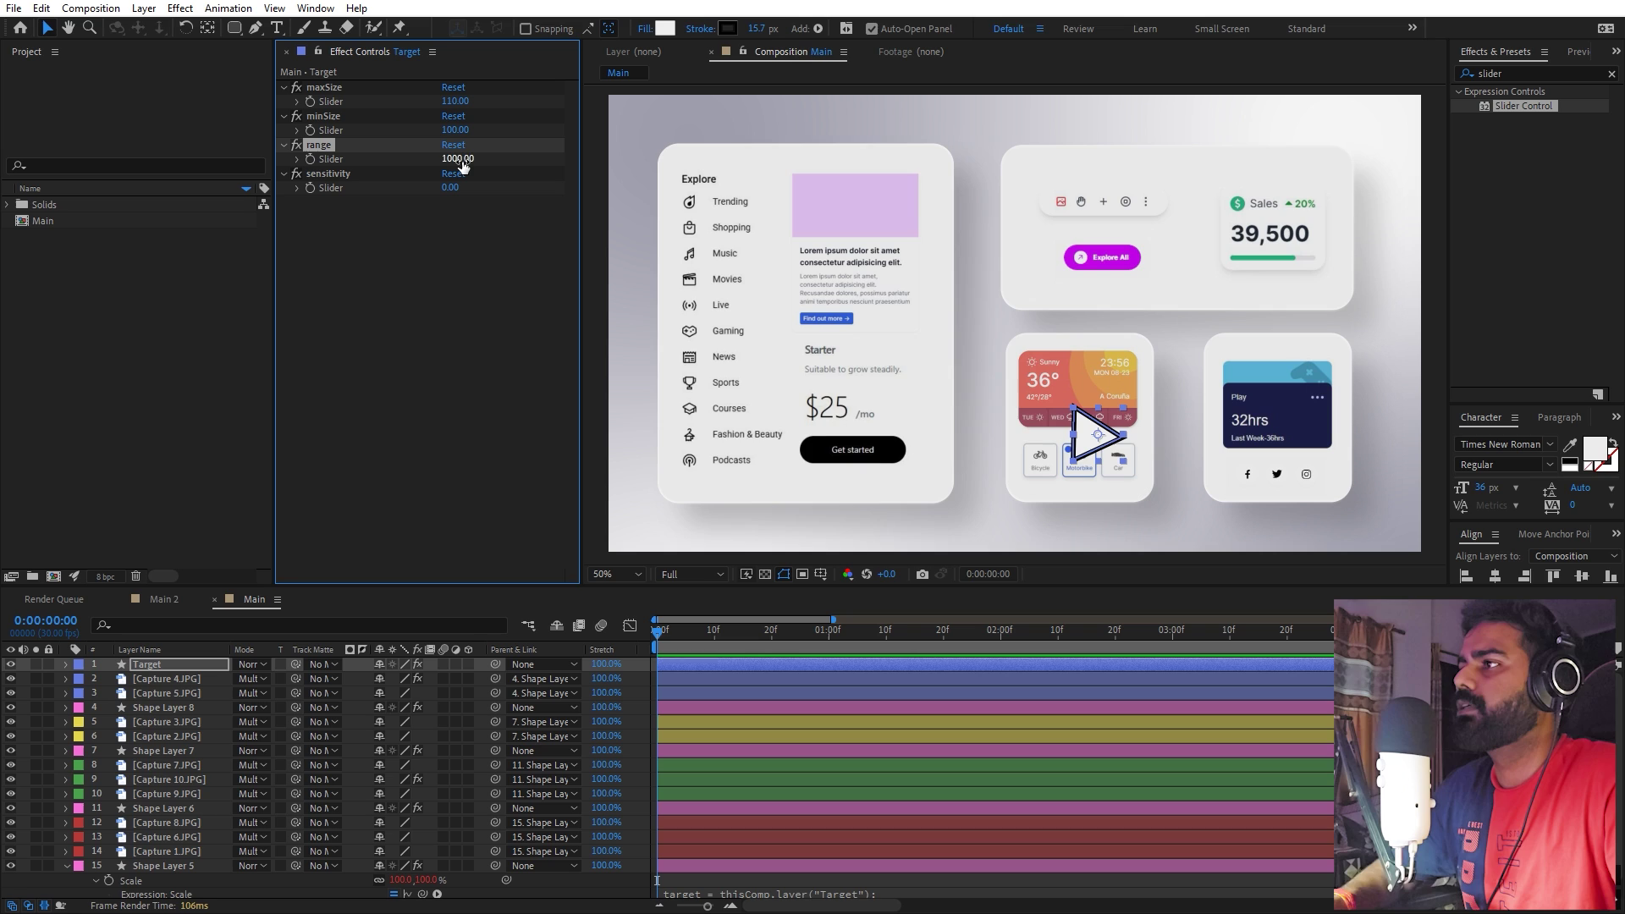
{"action": "left_click_drag", "start_coordinate": [1098, 435], "coordinate": [971, 433]}
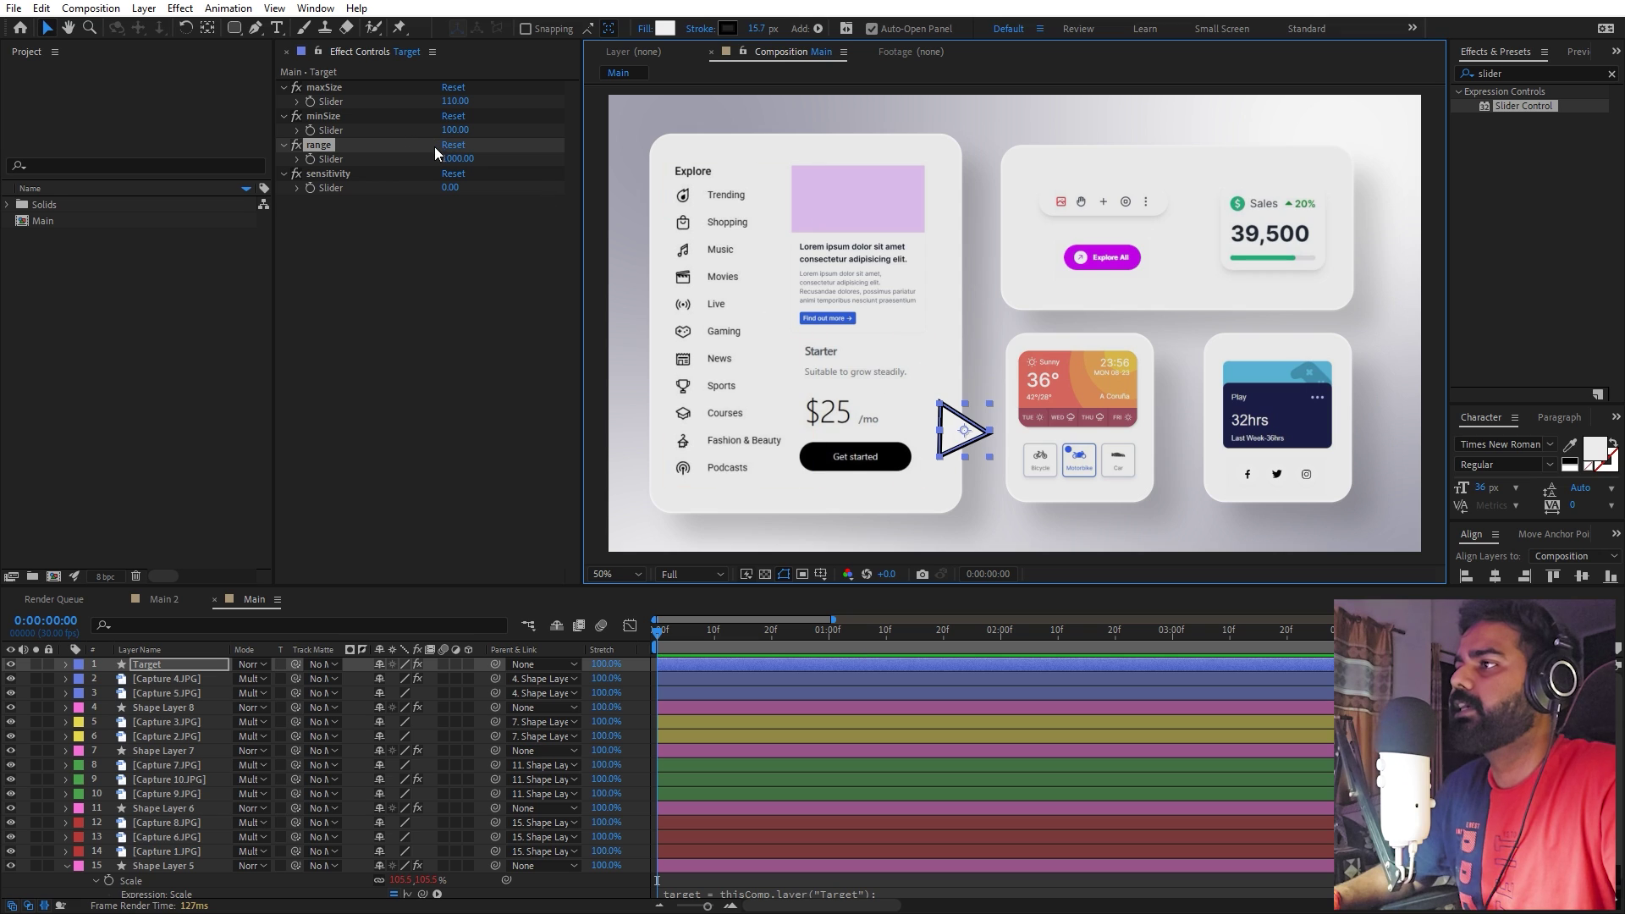
{"action": "left_click", "coordinate": [451, 159]}
{"action": "type", "text": "500"}
{"action": "key", "text": "Return"}
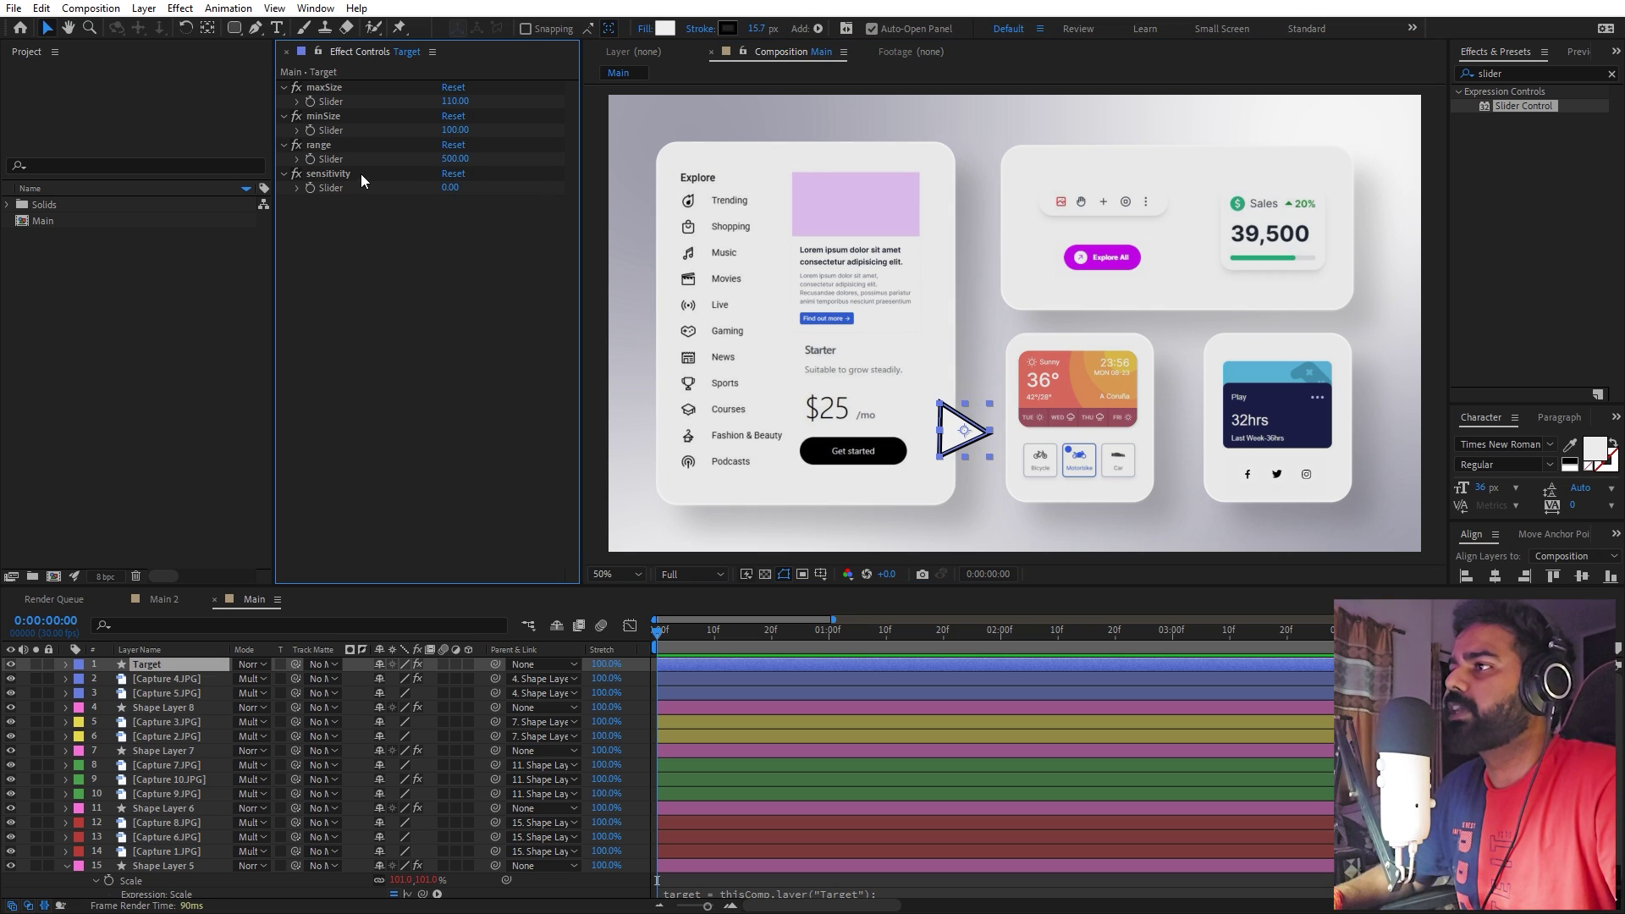
- Paste the Target-distance Scale expression onto Shape Layer 6
{"action": "scroll", "coordinate": [261, 867], "scroll_direction": "down", "scroll_amount": 1}
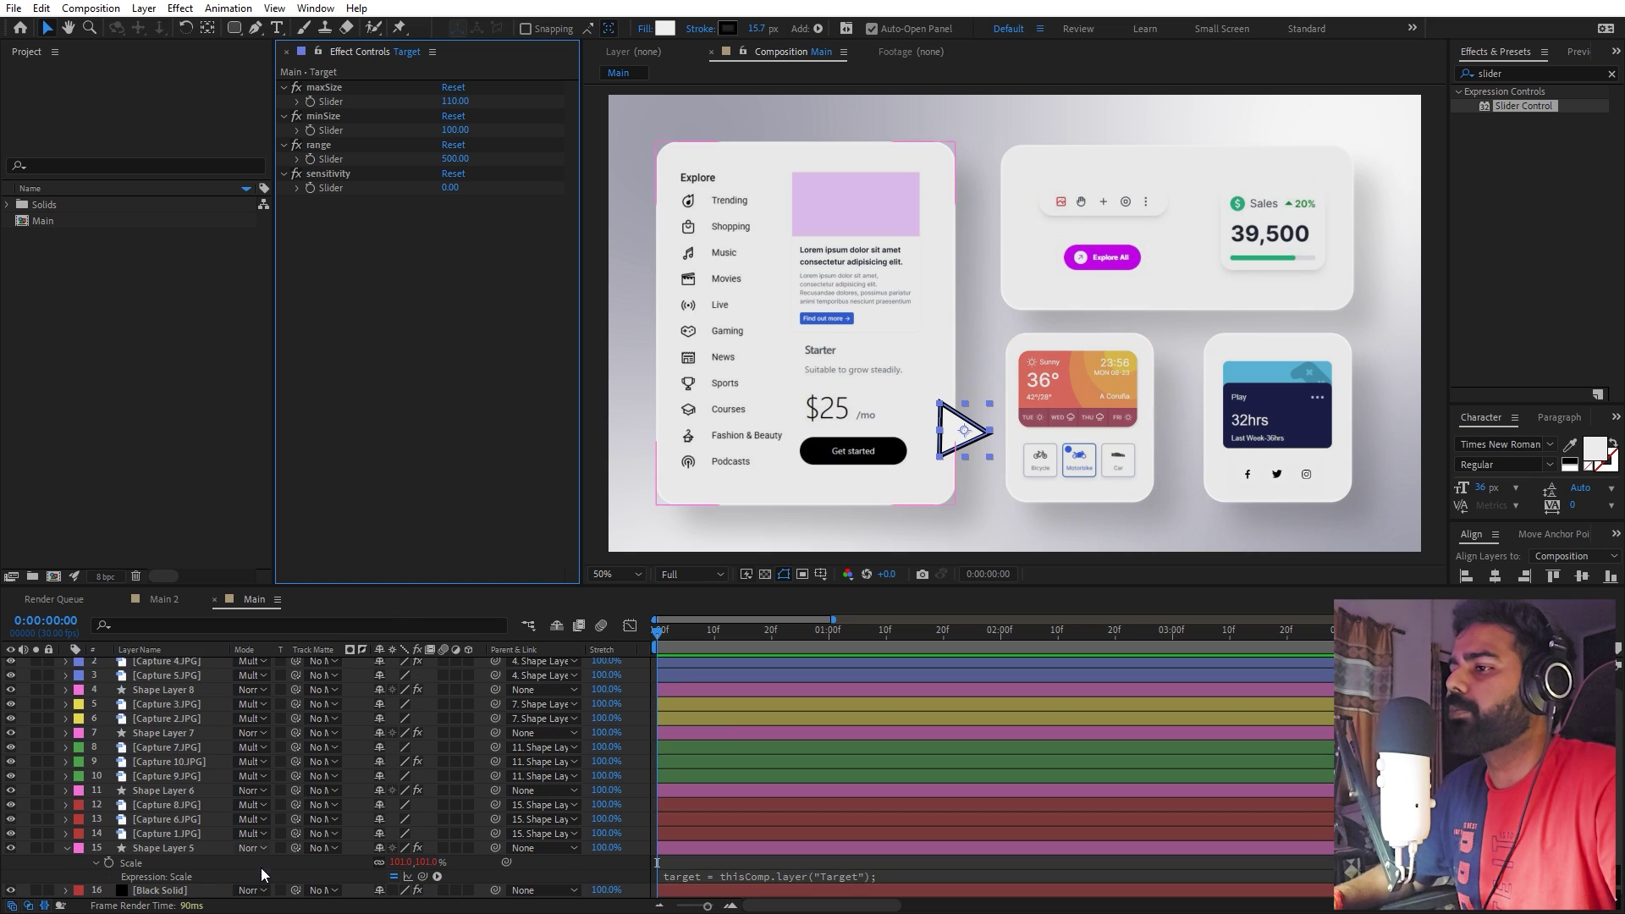
{"action": "left_click", "coordinate": [803, 878]}
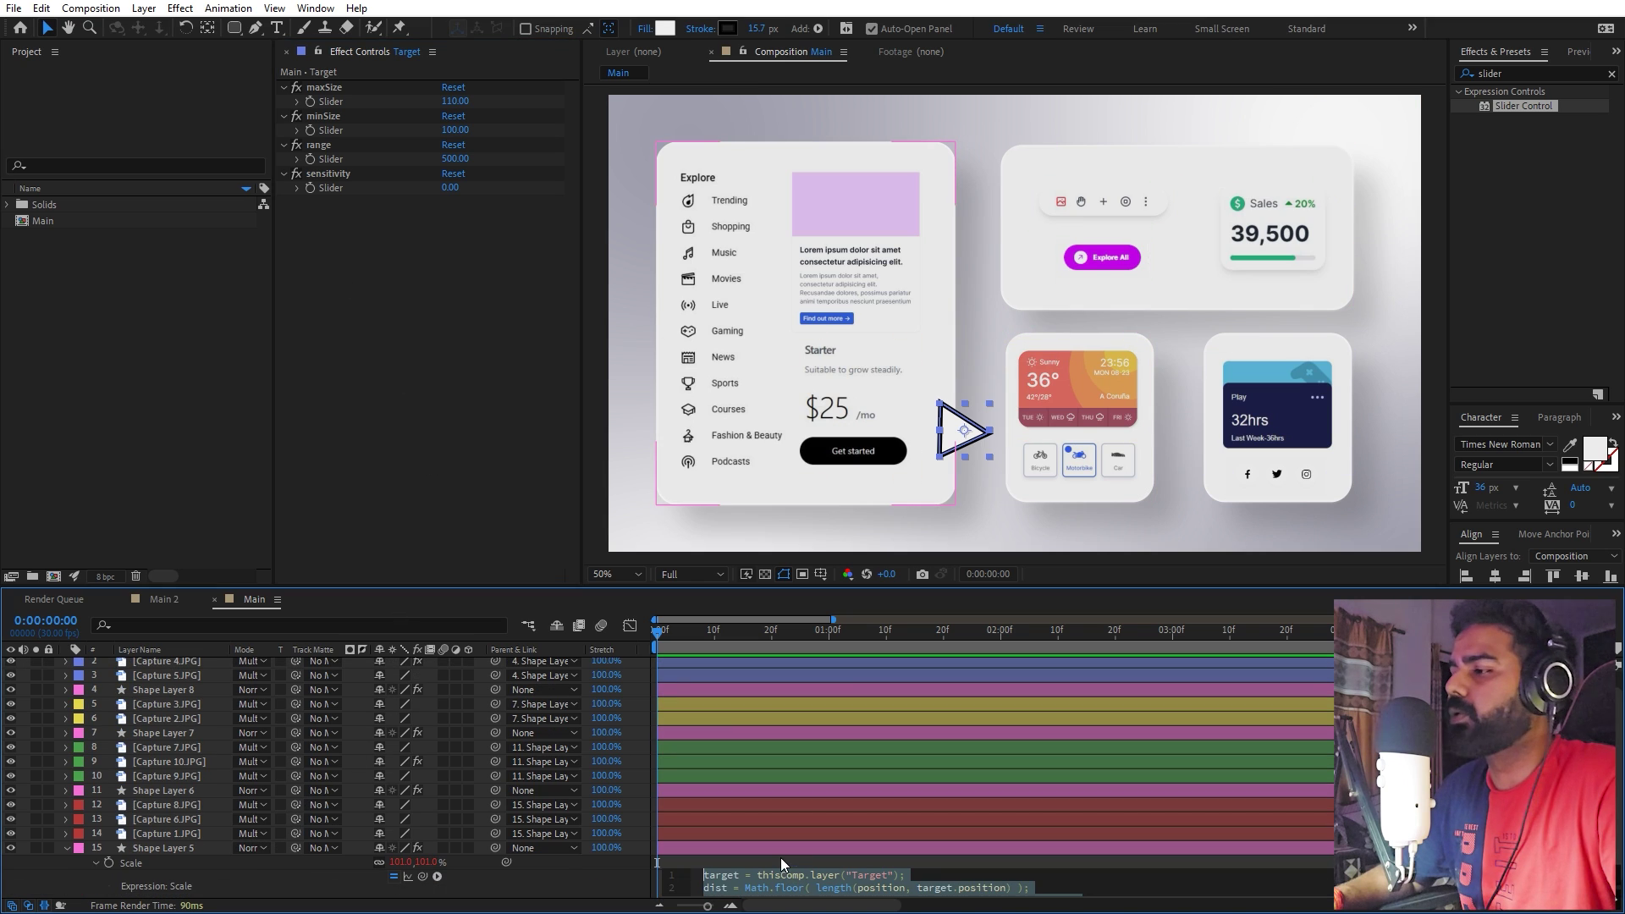
{"action": "left_click", "coordinate": [774, 852]}
{"action": "left_click", "coordinate": [713, 786]}
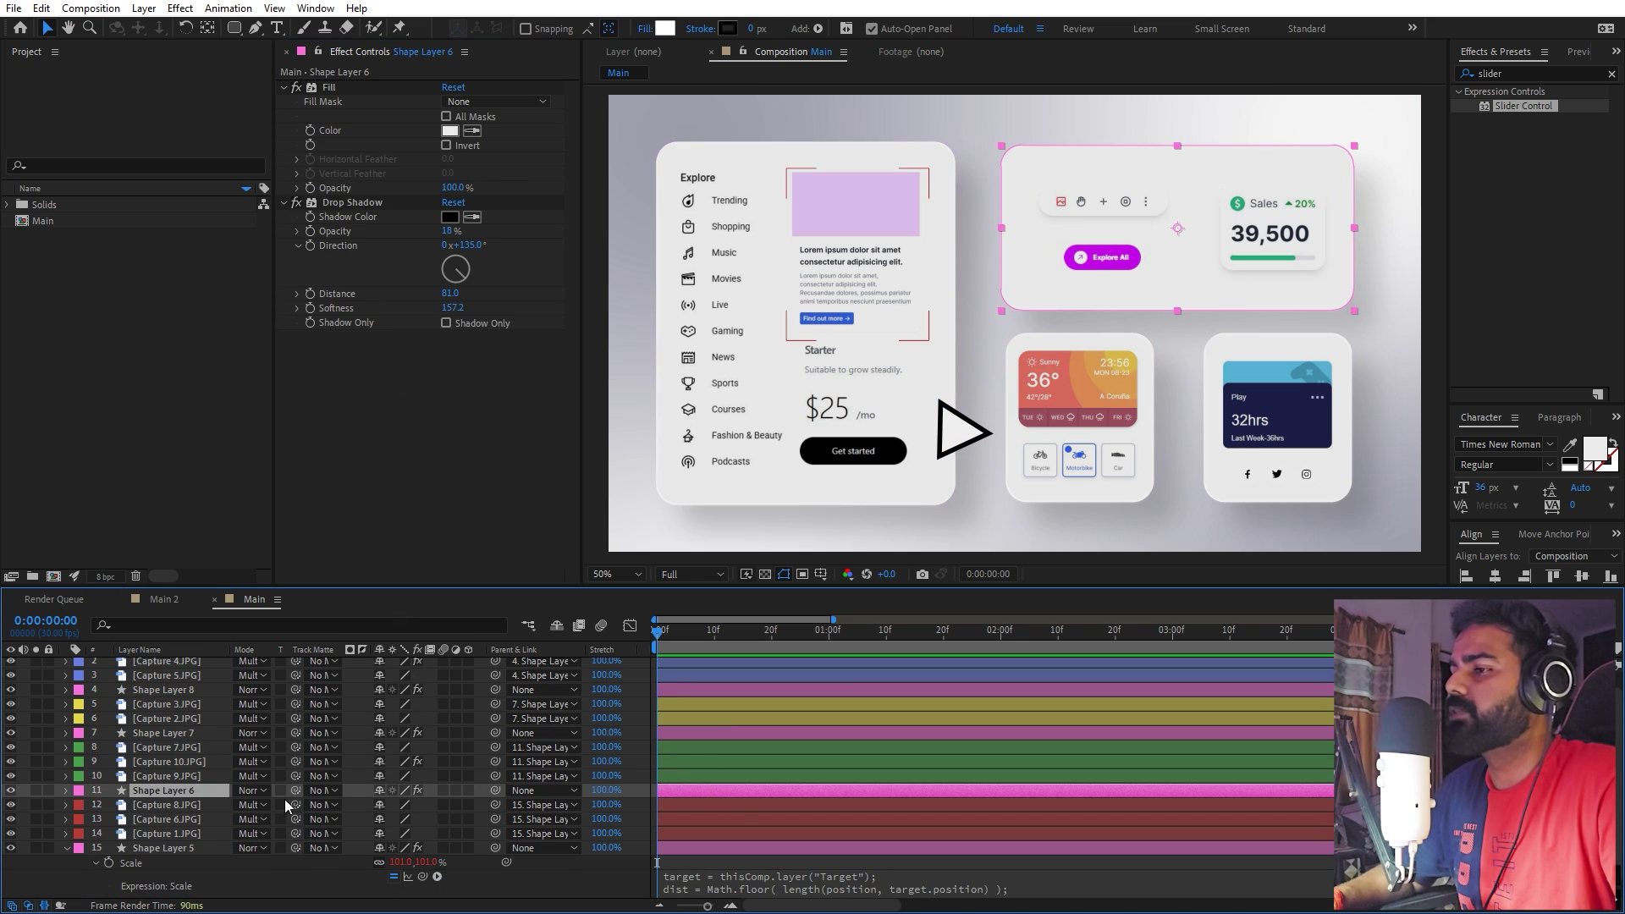
{"action": "key", "text": "s"}
{"action": "left_click", "coordinate": [108, 806], "text": "alt"}
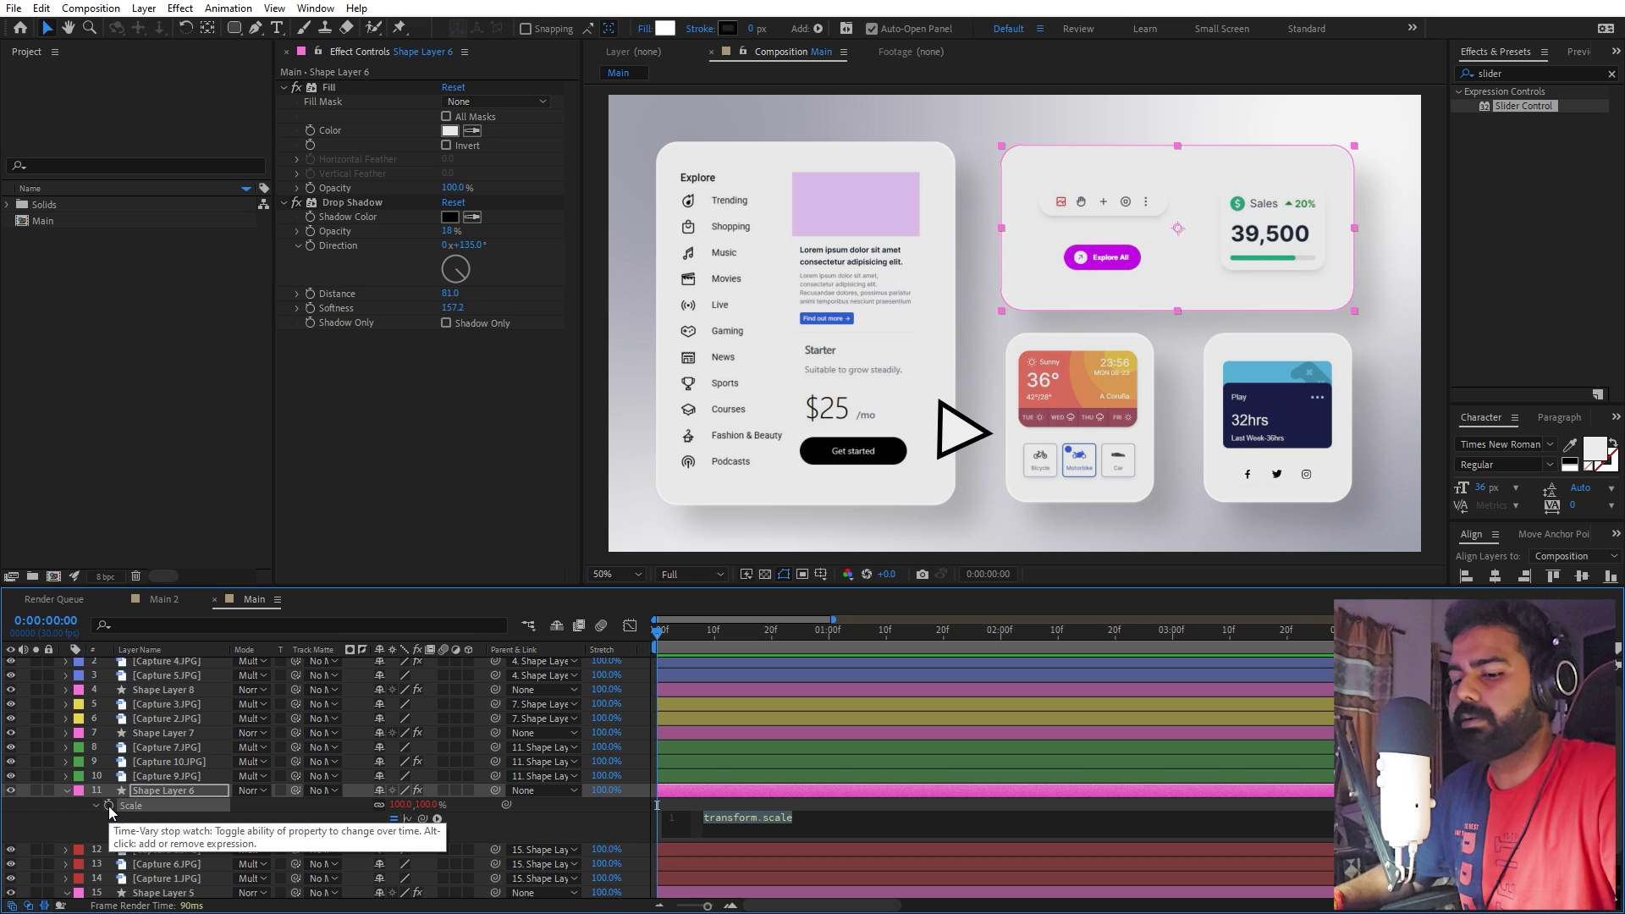
{"action": "key", "text": "ctrl+v"}
- Paste the same Scale expression onto Shape Layers 7 and 8, then select Target
{"action": "left_click", "coordinate": [159, 728]}
{"action": "key", "text": "s"}
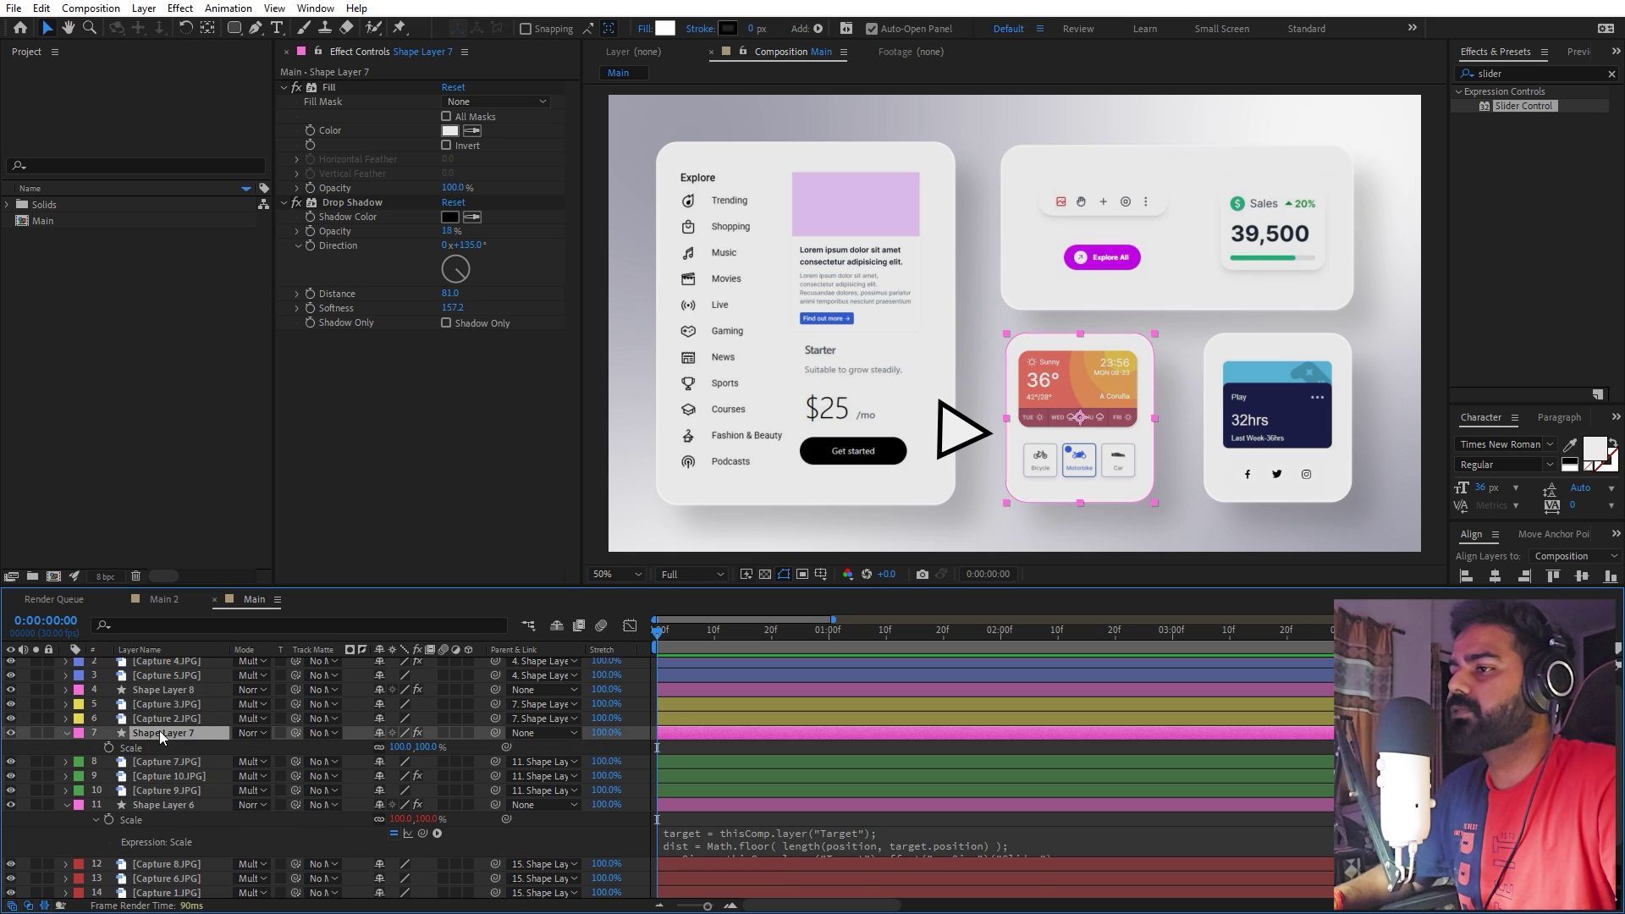
{"action": "left_click", "coordinate": [109, 748], "text": "alt"}
{"action": "key", "text": "ctrl+v"}
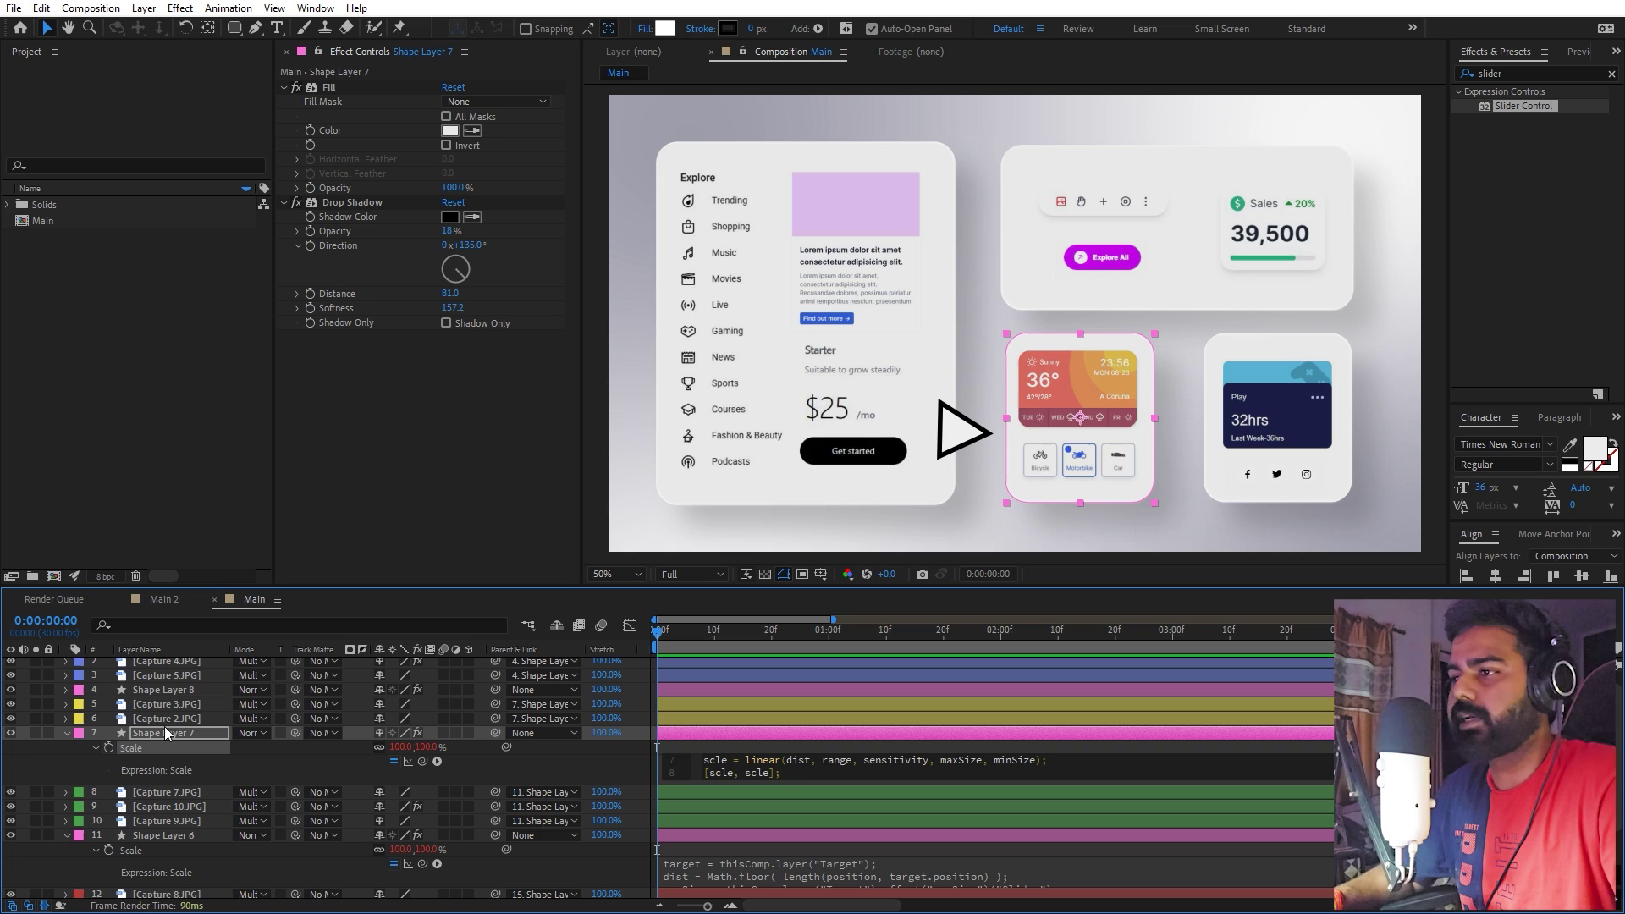
{"action": "left_click", "coordinate": [169, 689]}
{"action": "key", "text": "s"}
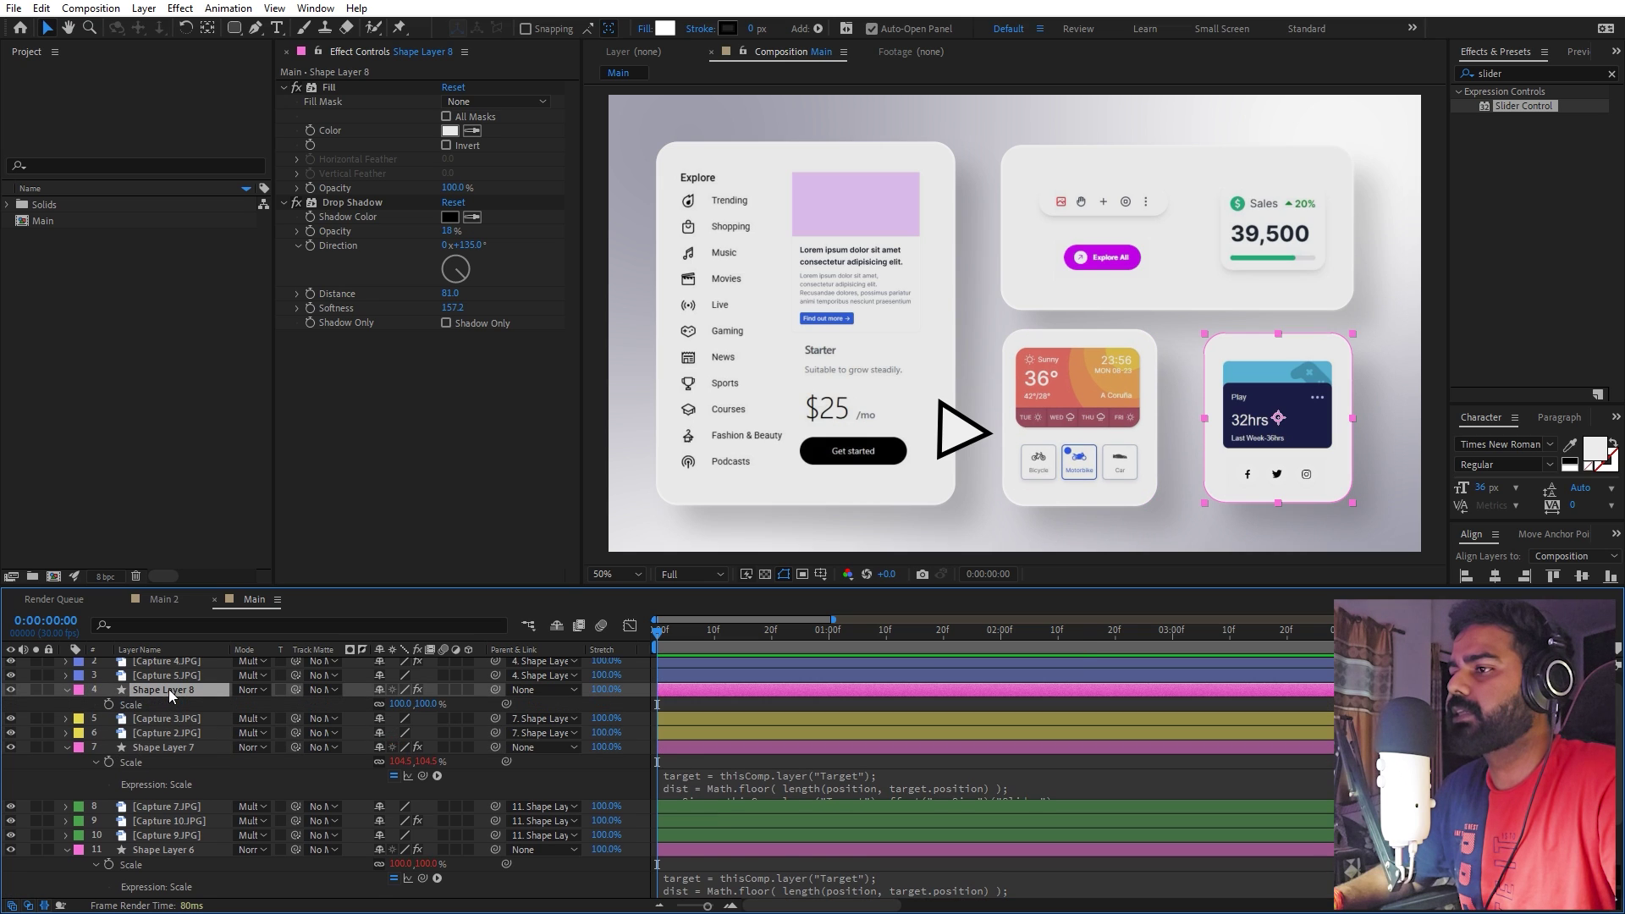
{"action": "left_click", "coordinate": [109, 705], "text": "alt"}
{"action": "key", "text": "ctrl+v"}
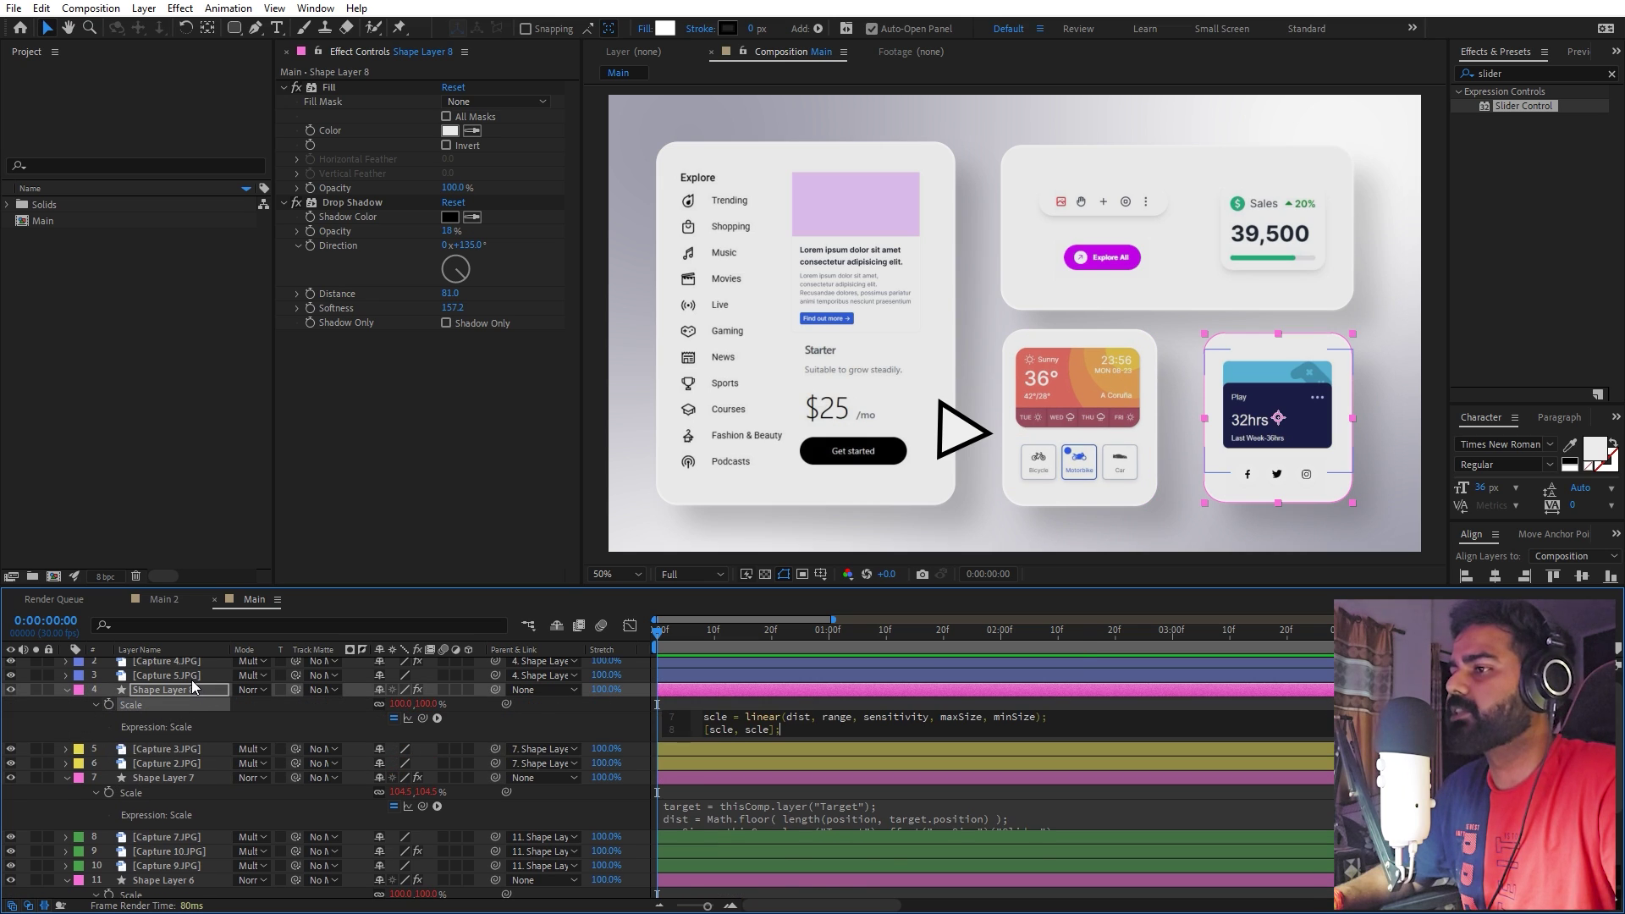
{"action": "left_click", "coordinate": [191, 676]}
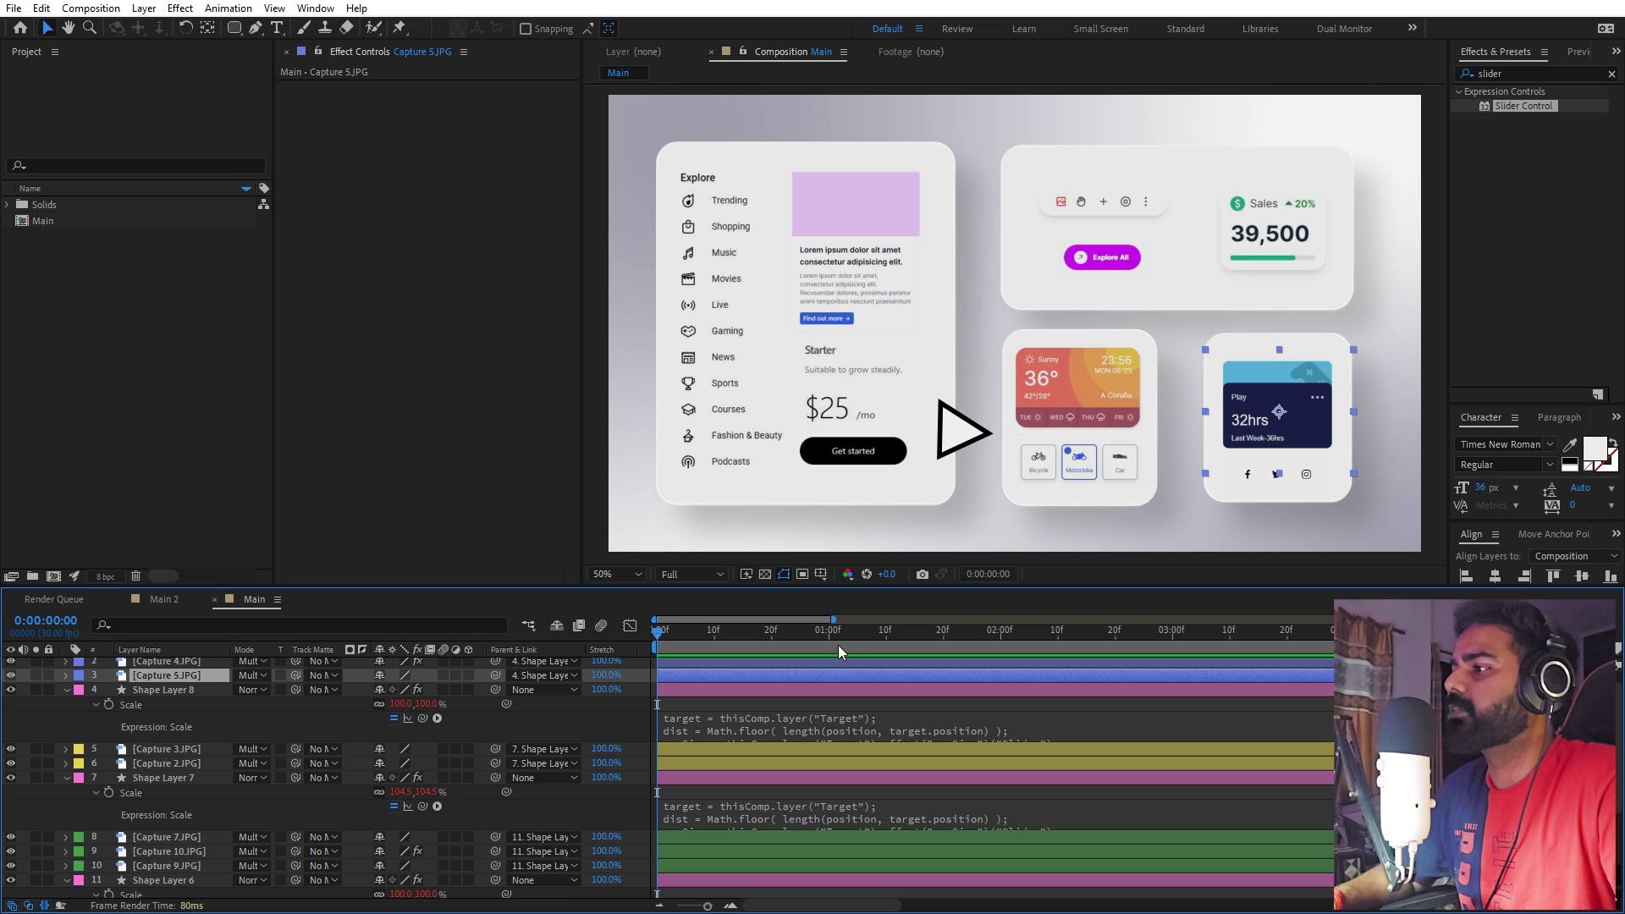
{"action": "scroll", "coordinate": [834, 669], "scroll_direction": "up", "scroll_amount": 1}
{"action": "left_click", "coordinate": [826, 666]}
- Set Target's sensitivity to 100 and drag the triangle across the Sales and Play cards
{"action": "left_click", "coordinate": [1024, 430]}
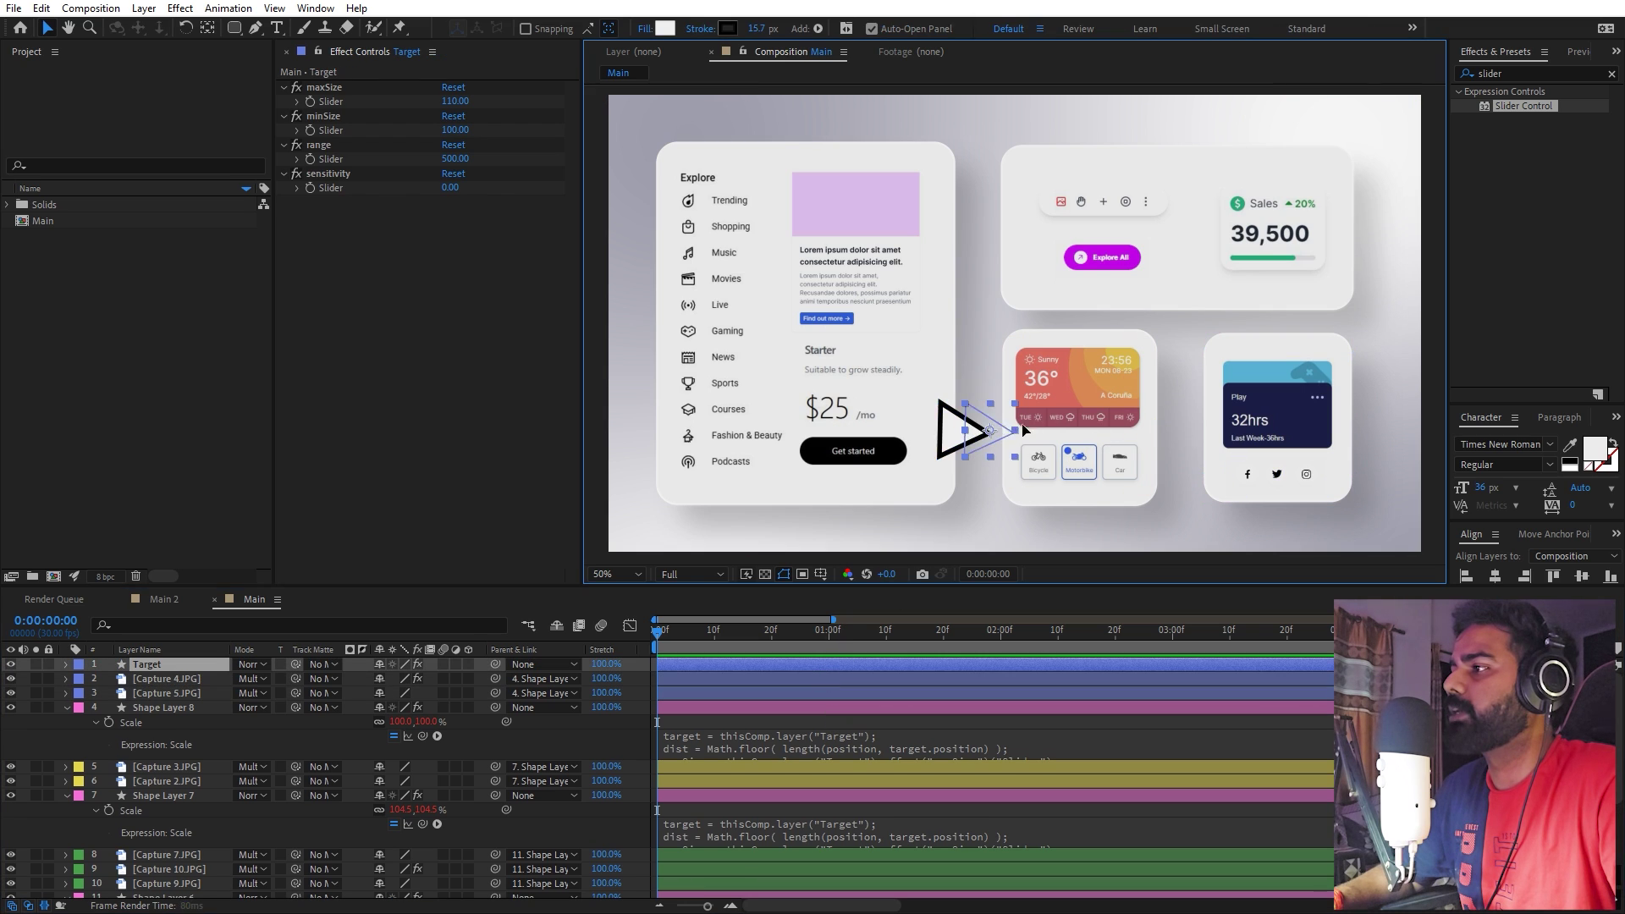
{"action": "left_click_drag", "start_coordinate": [1025, 430], "coordinate": [1296, 433]}
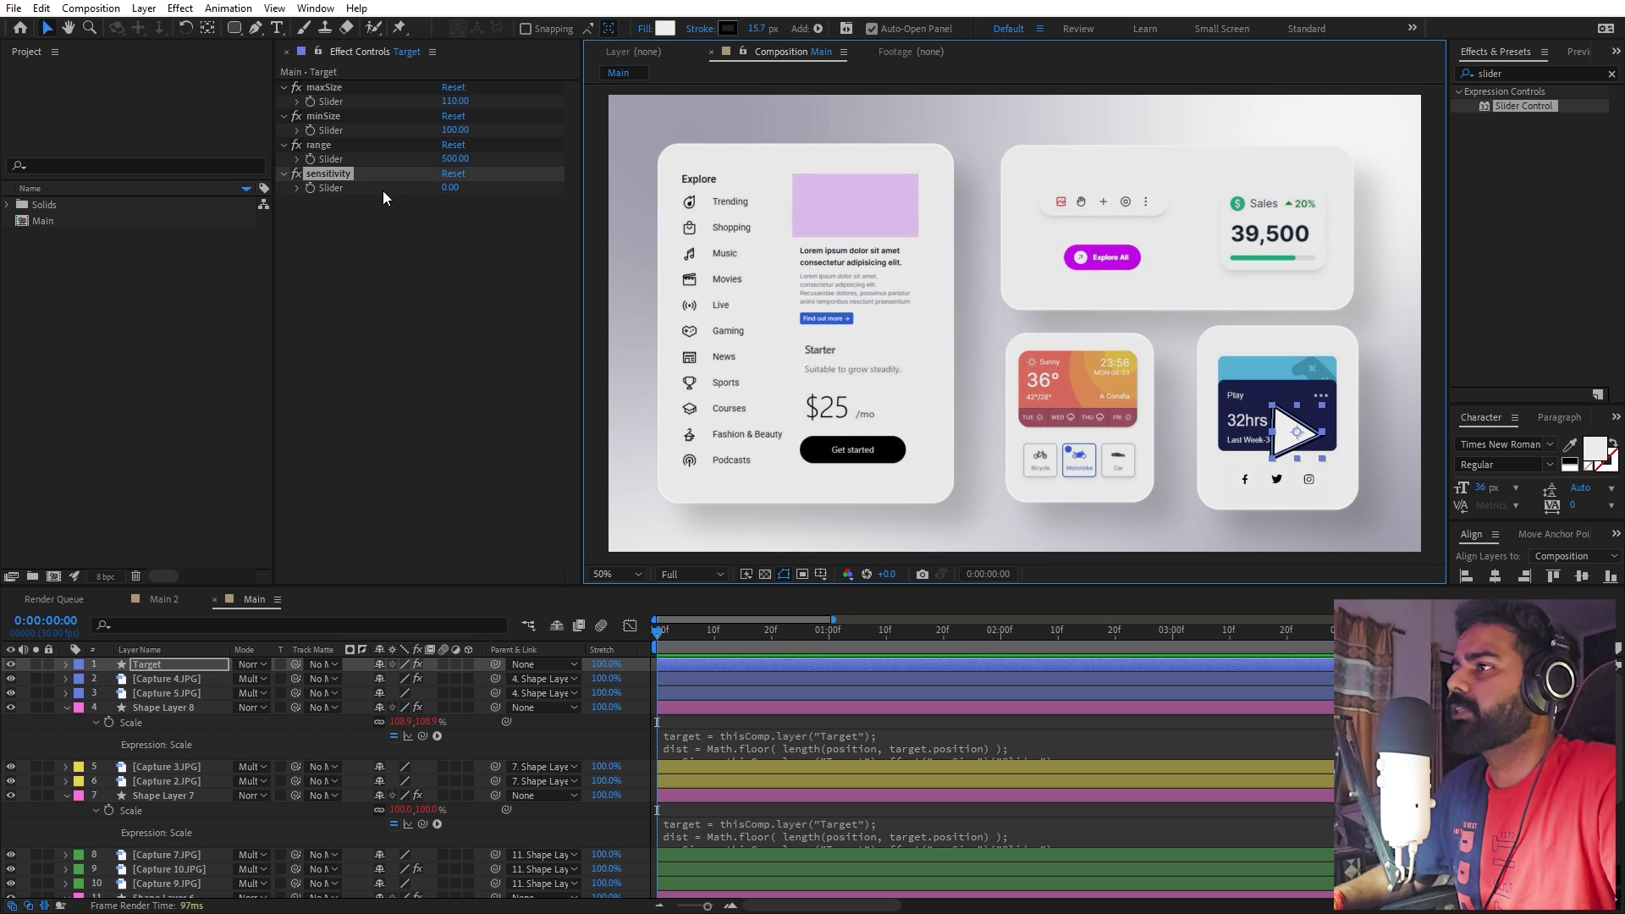
{"action": "left_click", "coordinate": [451, 188]}
{"action": "type", "text": "100"}
{"action": "key", "text": "Return"}
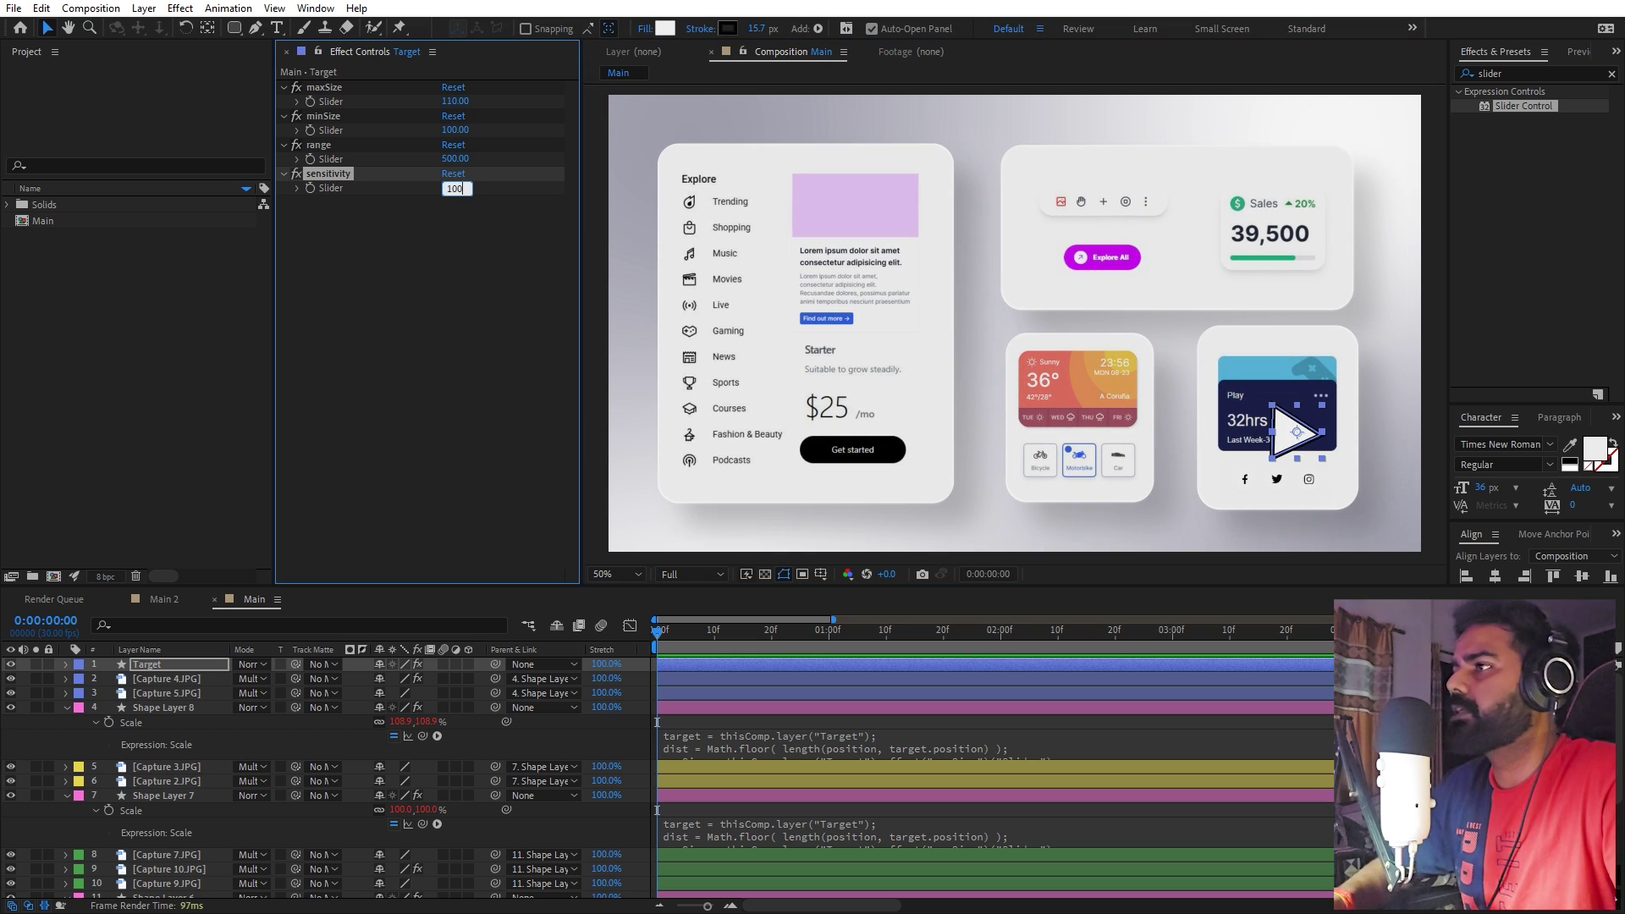
{"action": "left_click_drag", "start_coordinate": [1290, 434], "coordinate": [1118, 473]}
- Reset sensitivity to 0 and move the triangle onto the Starter card to compare
{"action": "left_click", "coordinate": [462, 189]}
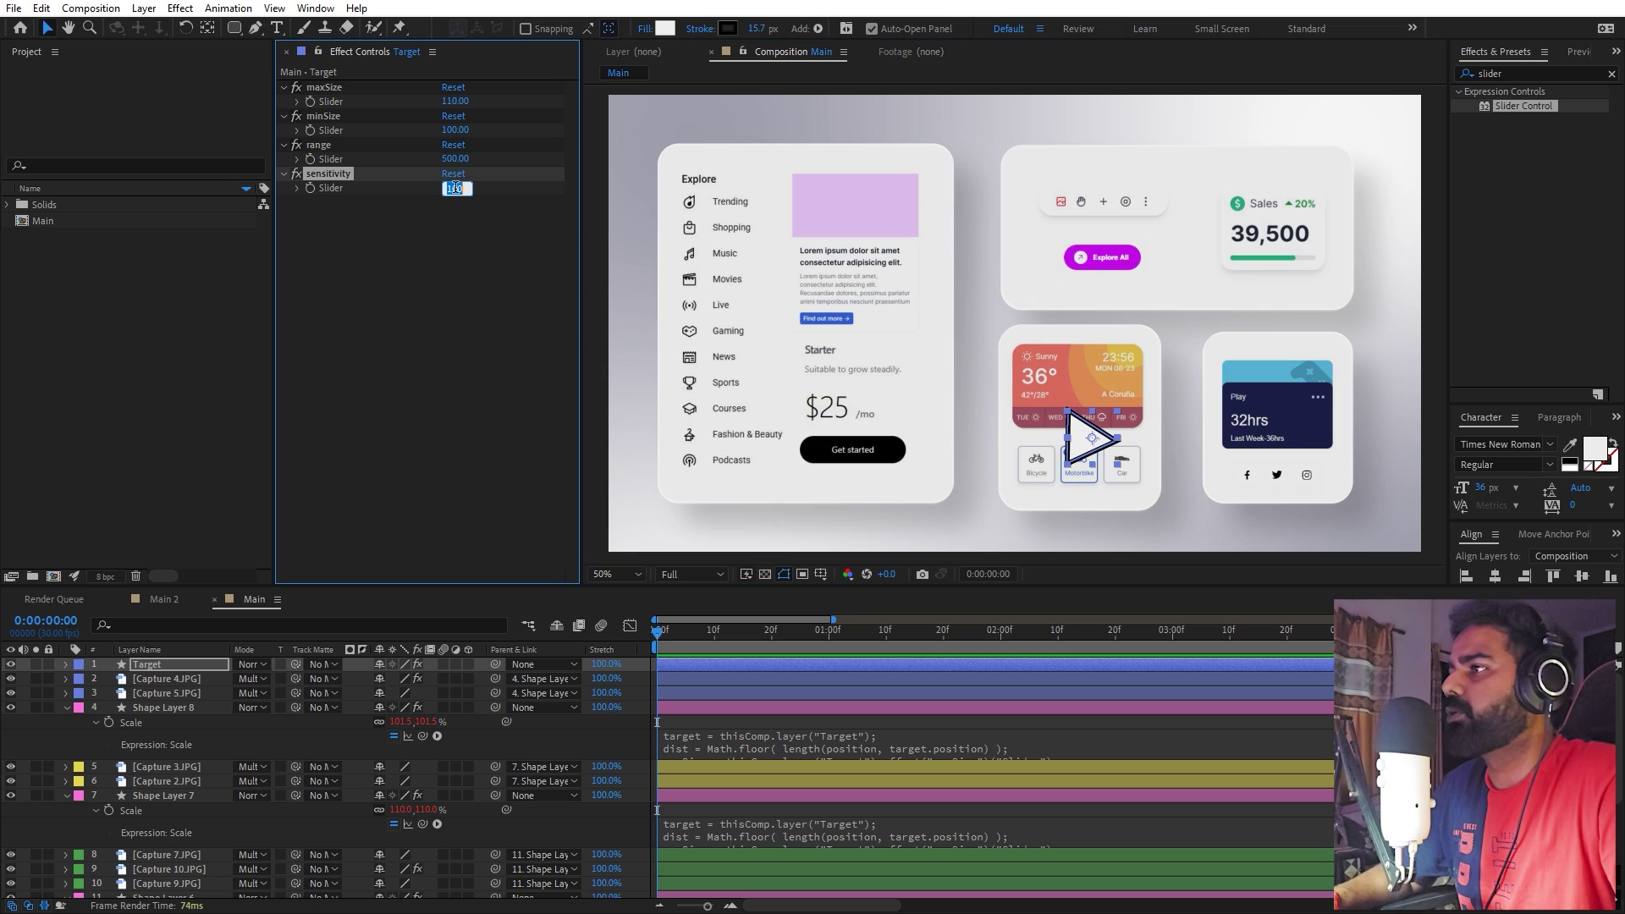
{"action": "type", "text": "0"}
{"action": "key", "text": "Return"}
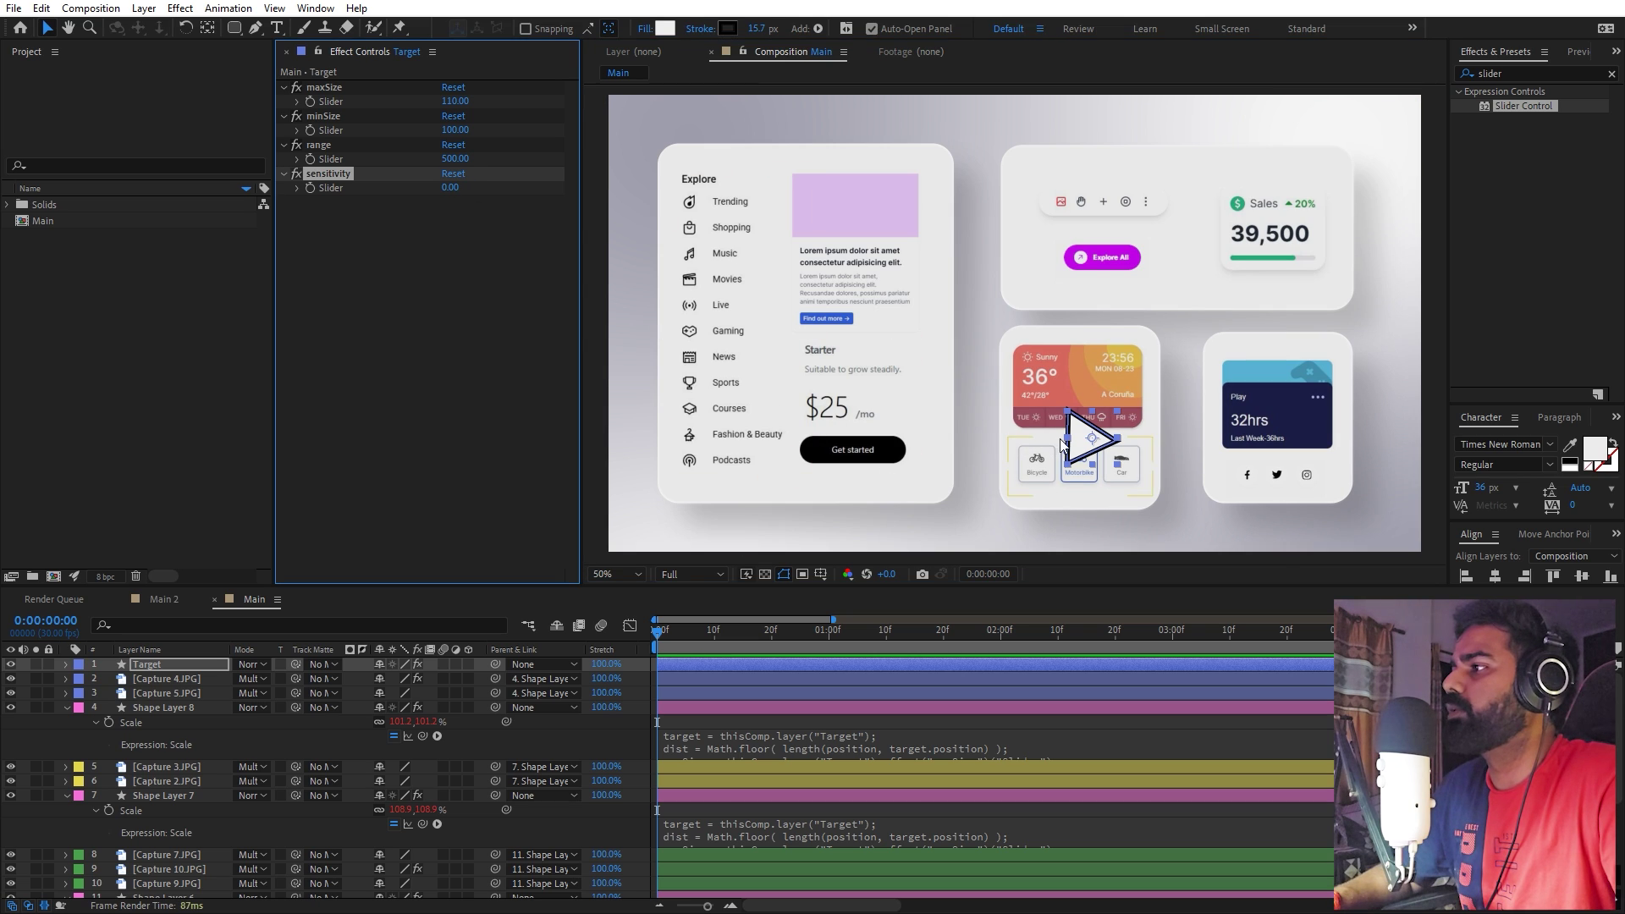
{"action": "left_click_drag", "start_coordinate": [1065, 446], "coordinate": [1129, 414]}
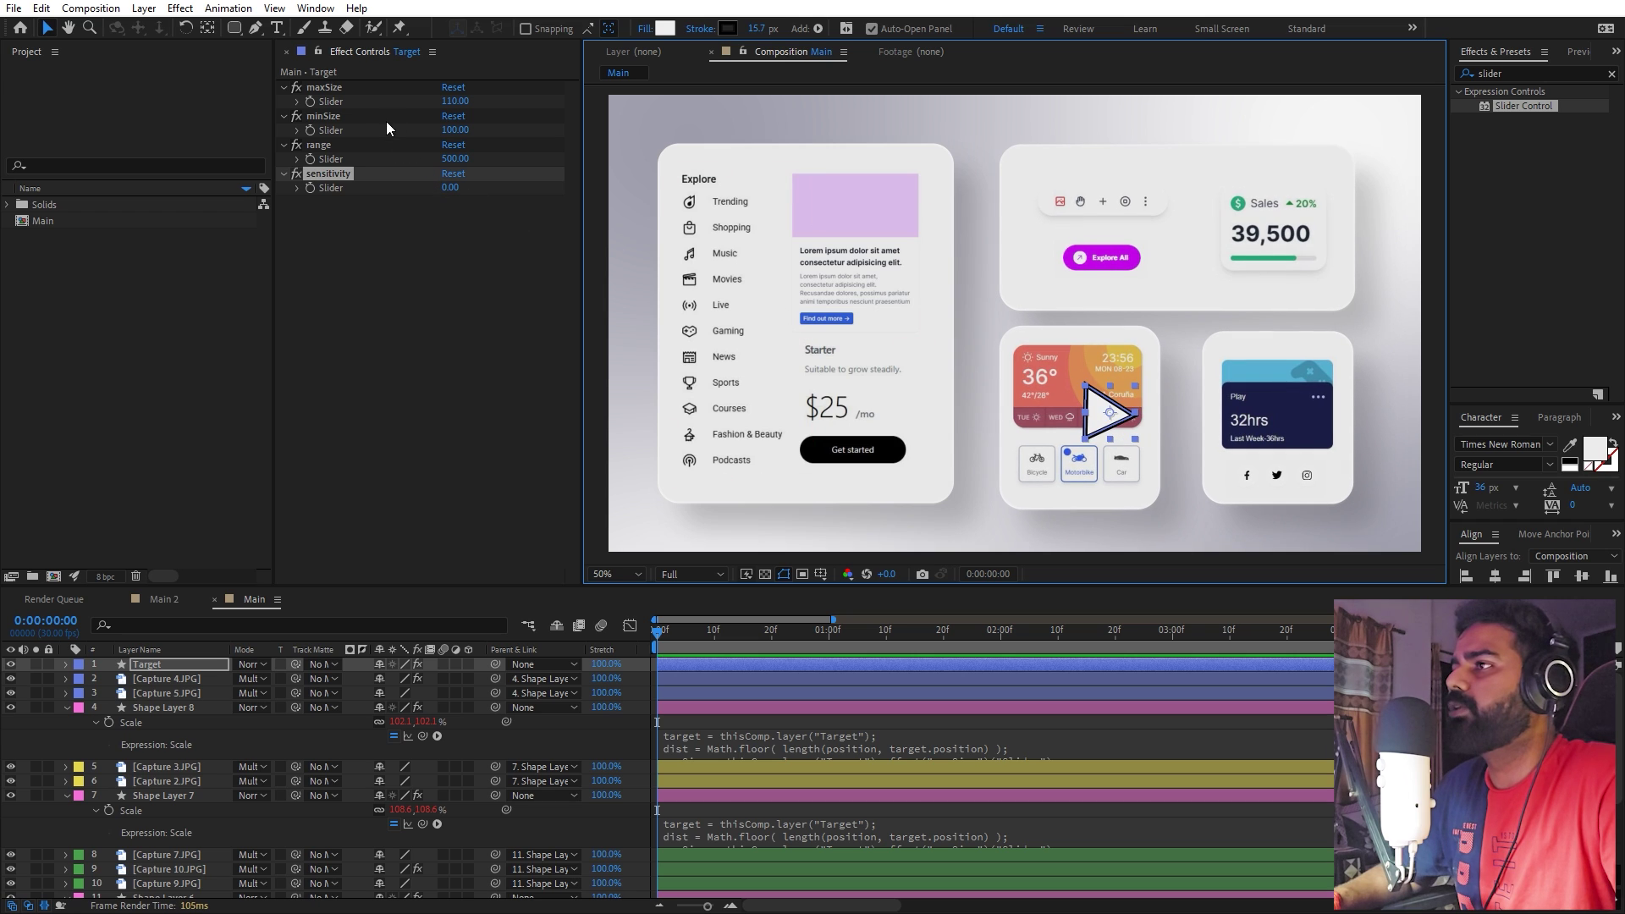
- Try maxSize 200 by dragging Target across the cards, then reset maxSize to 110
{"action": "left_click", "coordinate": [337, 90]}
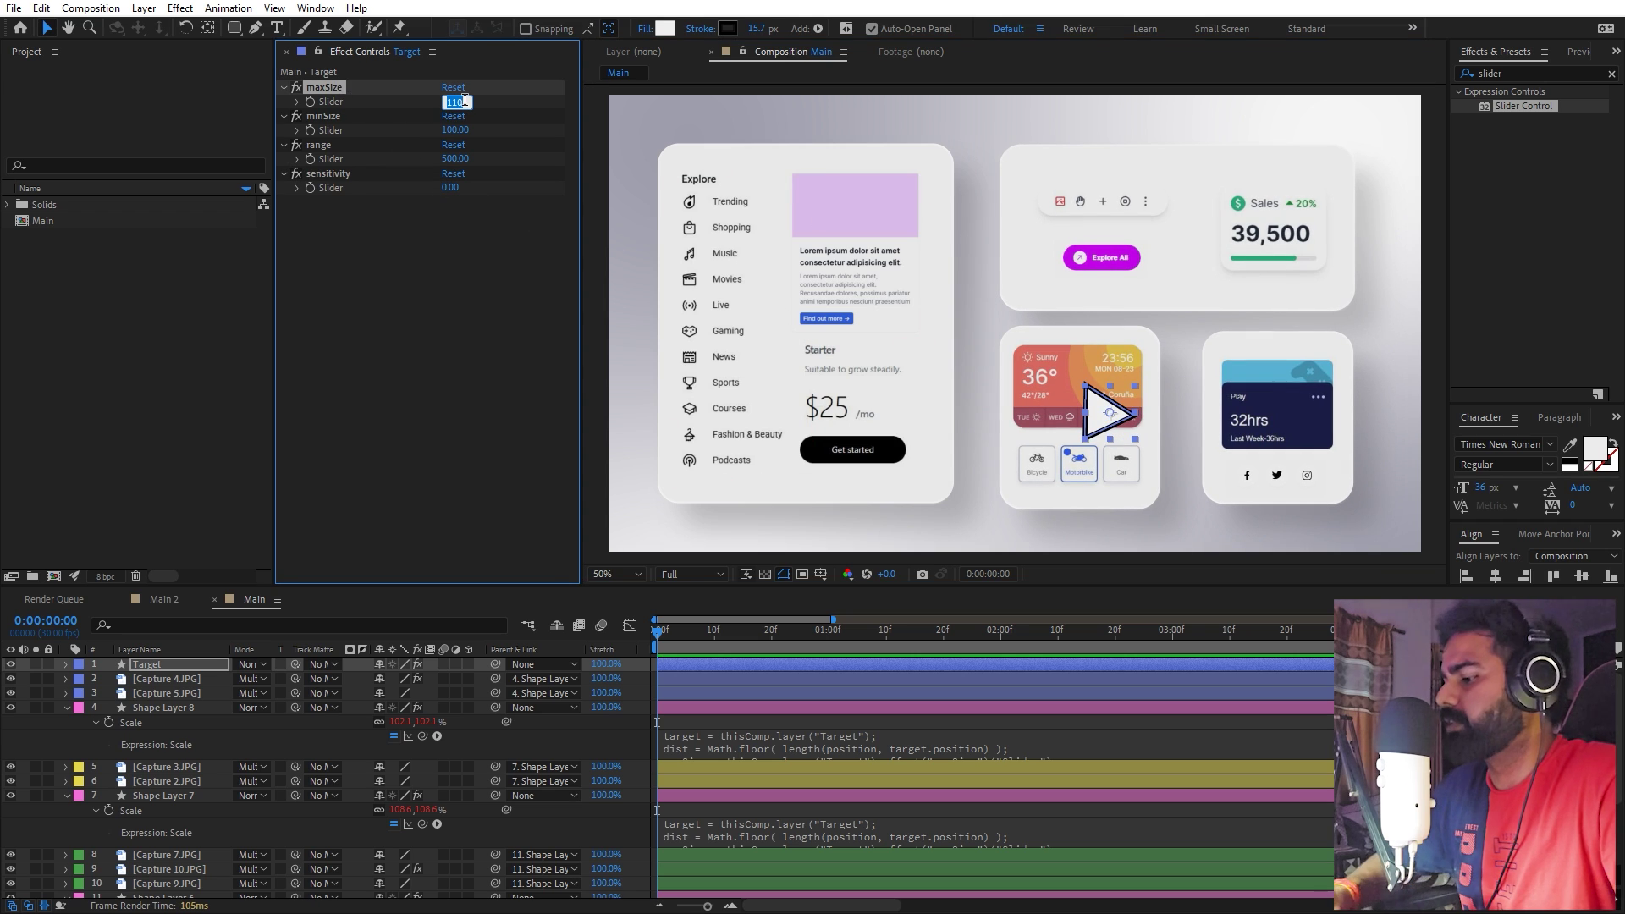
{"action": "type", "text": "200"}
{"action": "key", "text": "Return"}
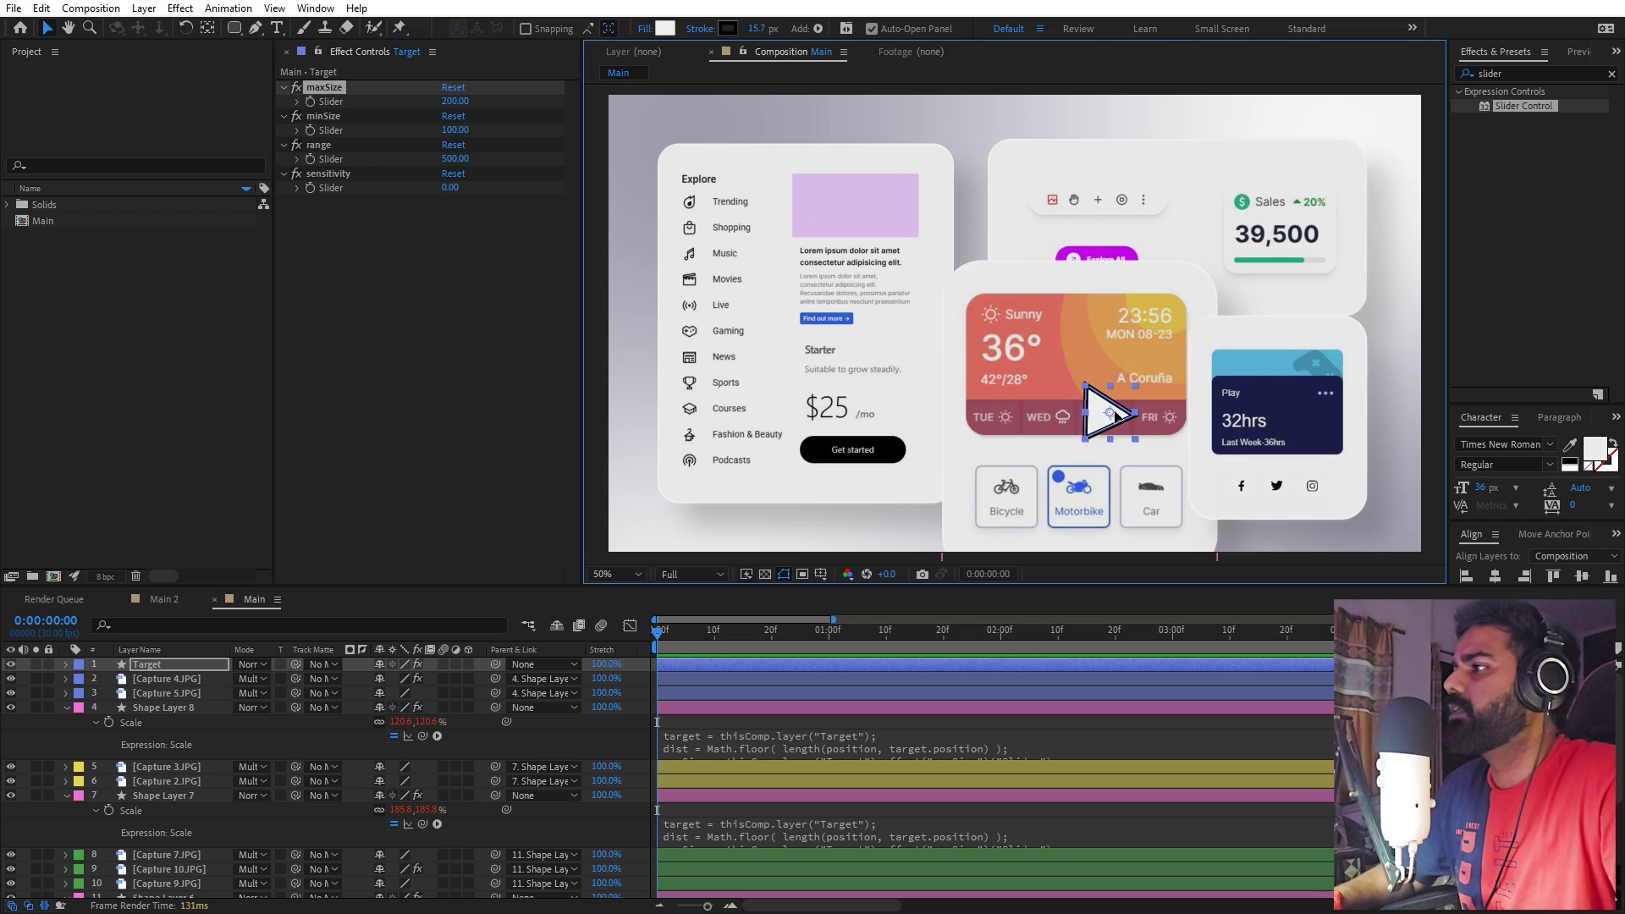
{"action": "left_click_drag", "start_coordinate": [1130, 404], "coordinate": [825, 330]}
{"action": "left_click", "coordinate": [449, 101]}
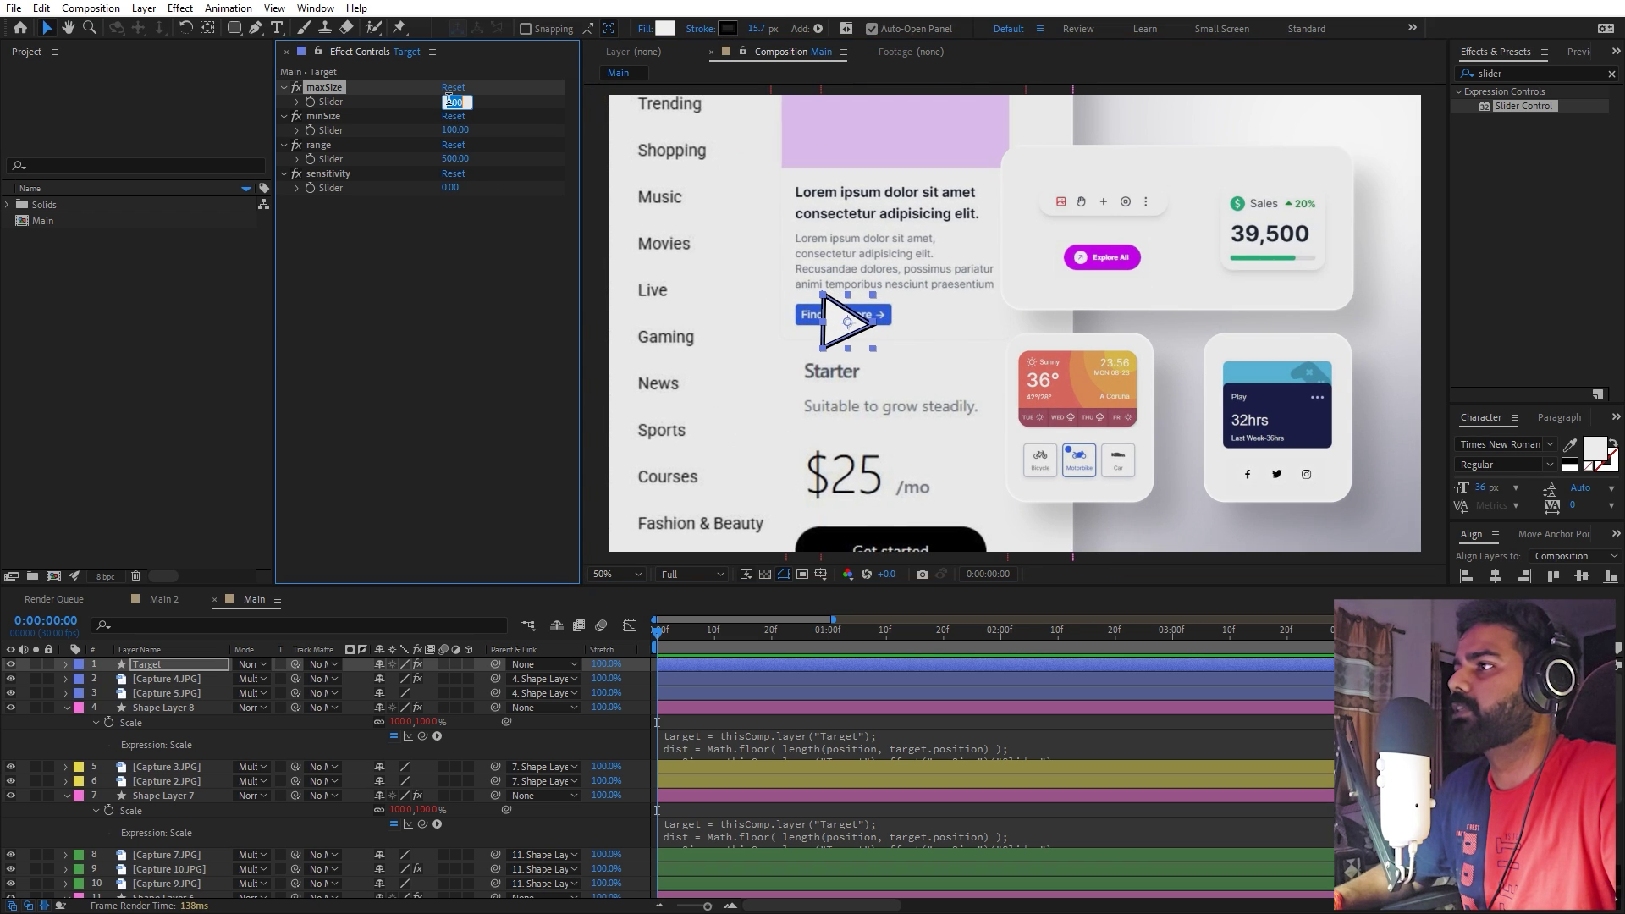
{"action": "type", "text": "1"}
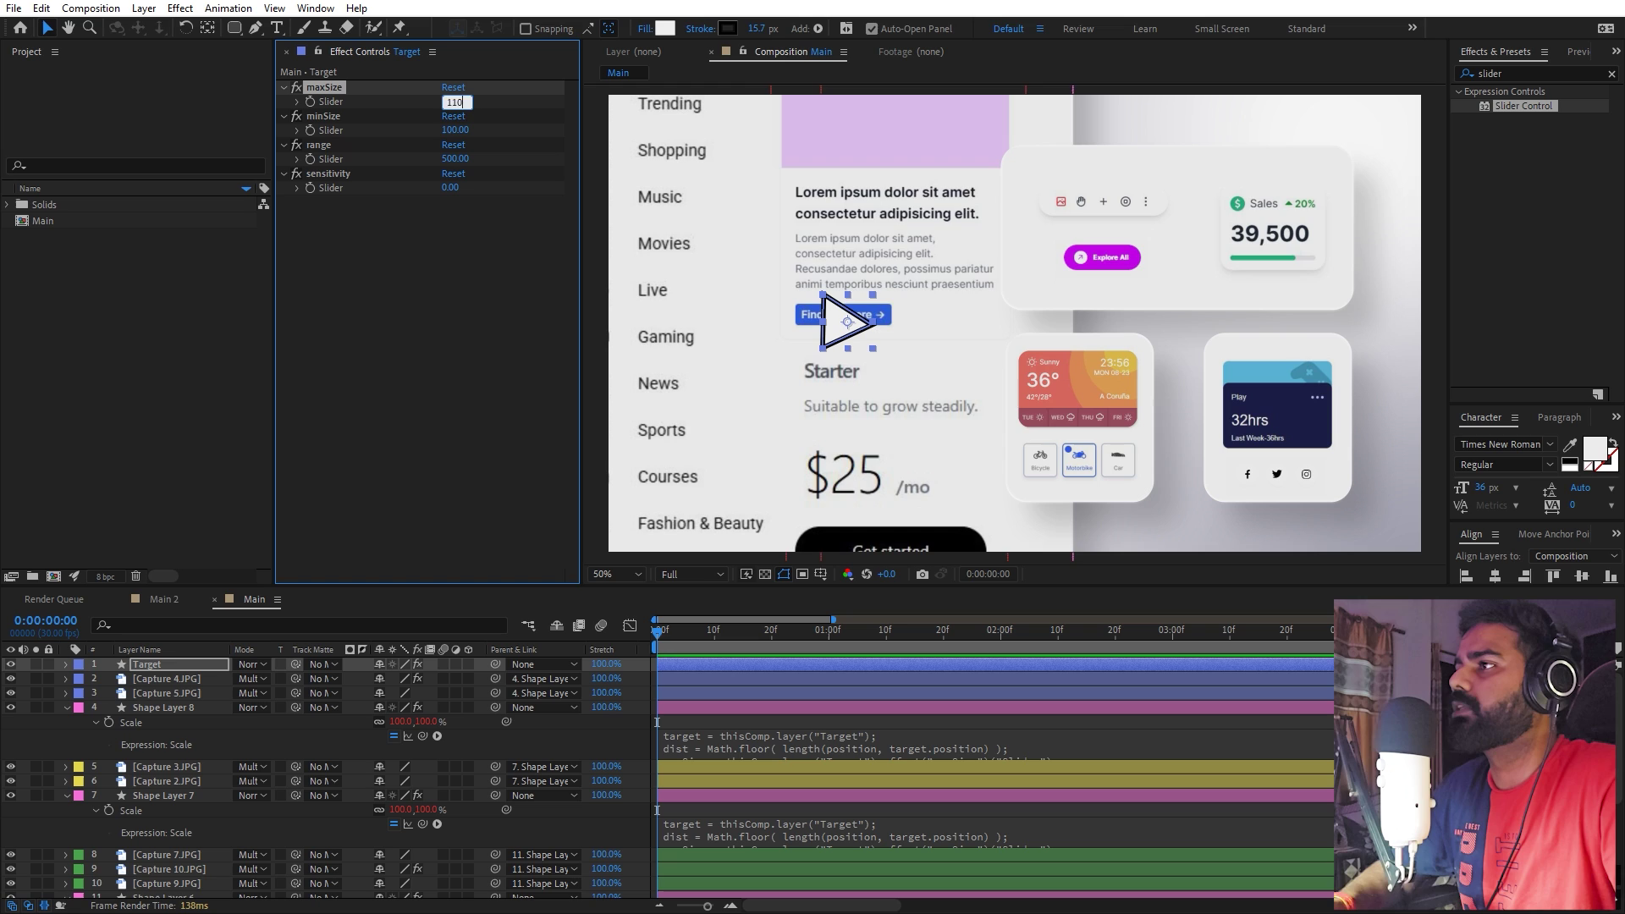
{"action": "type", "text": "10"}
{"action": "key", "text": "Return"}
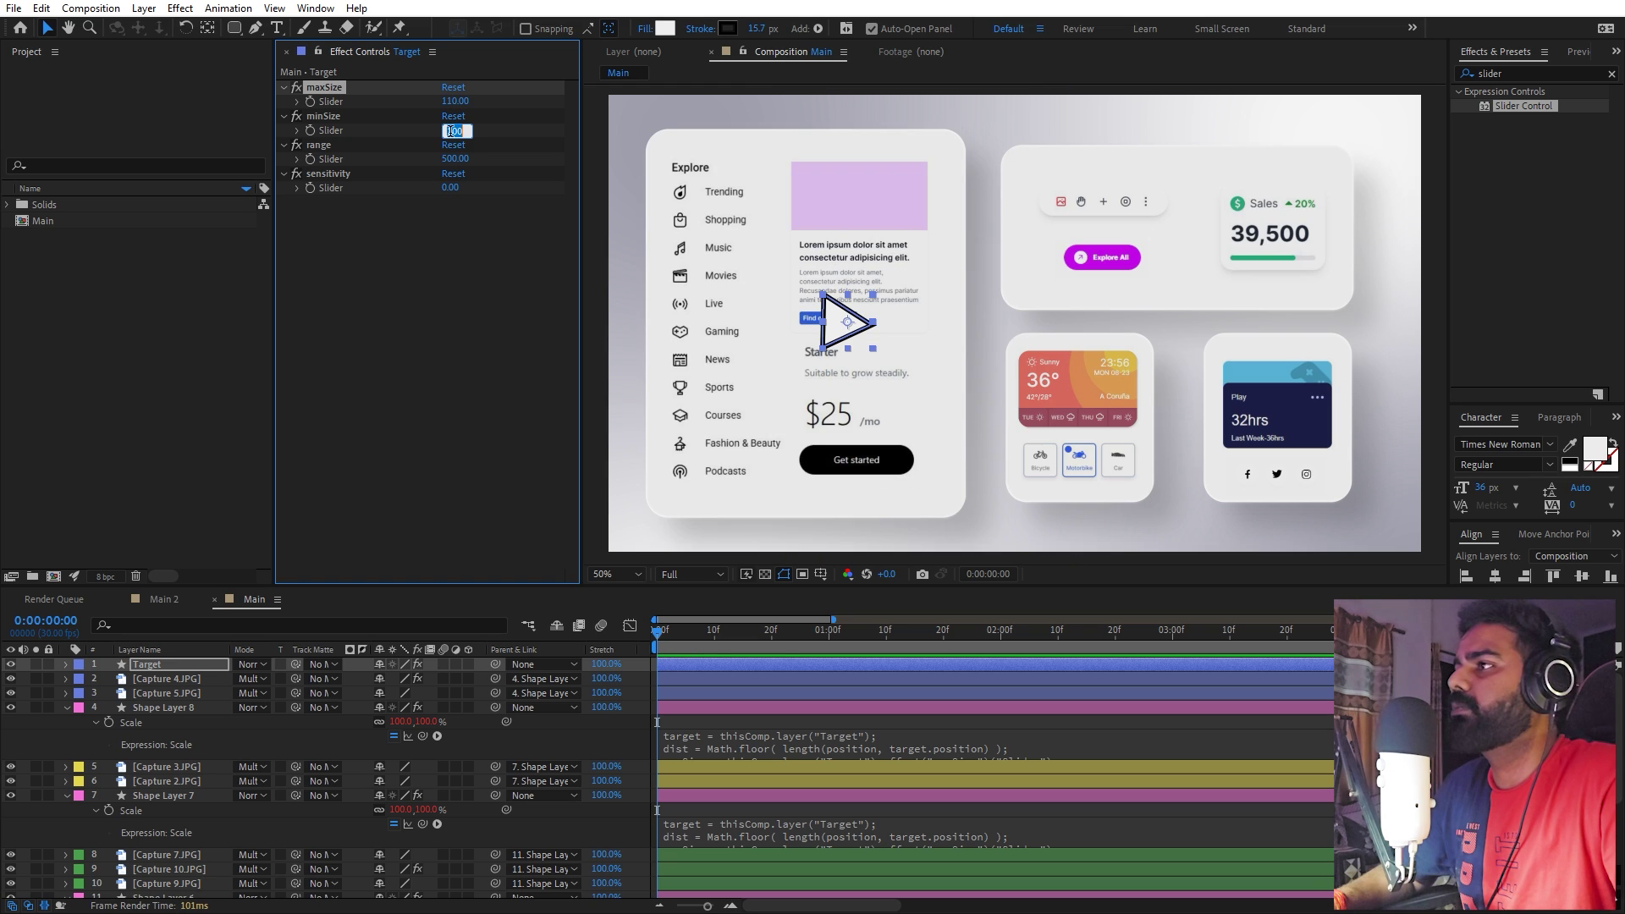
- Test minSize 50 by moving Target to the Sales card, then undo back to 100
{"action": "type", "text": "50"}
{"action": "key", "text": "Return"}
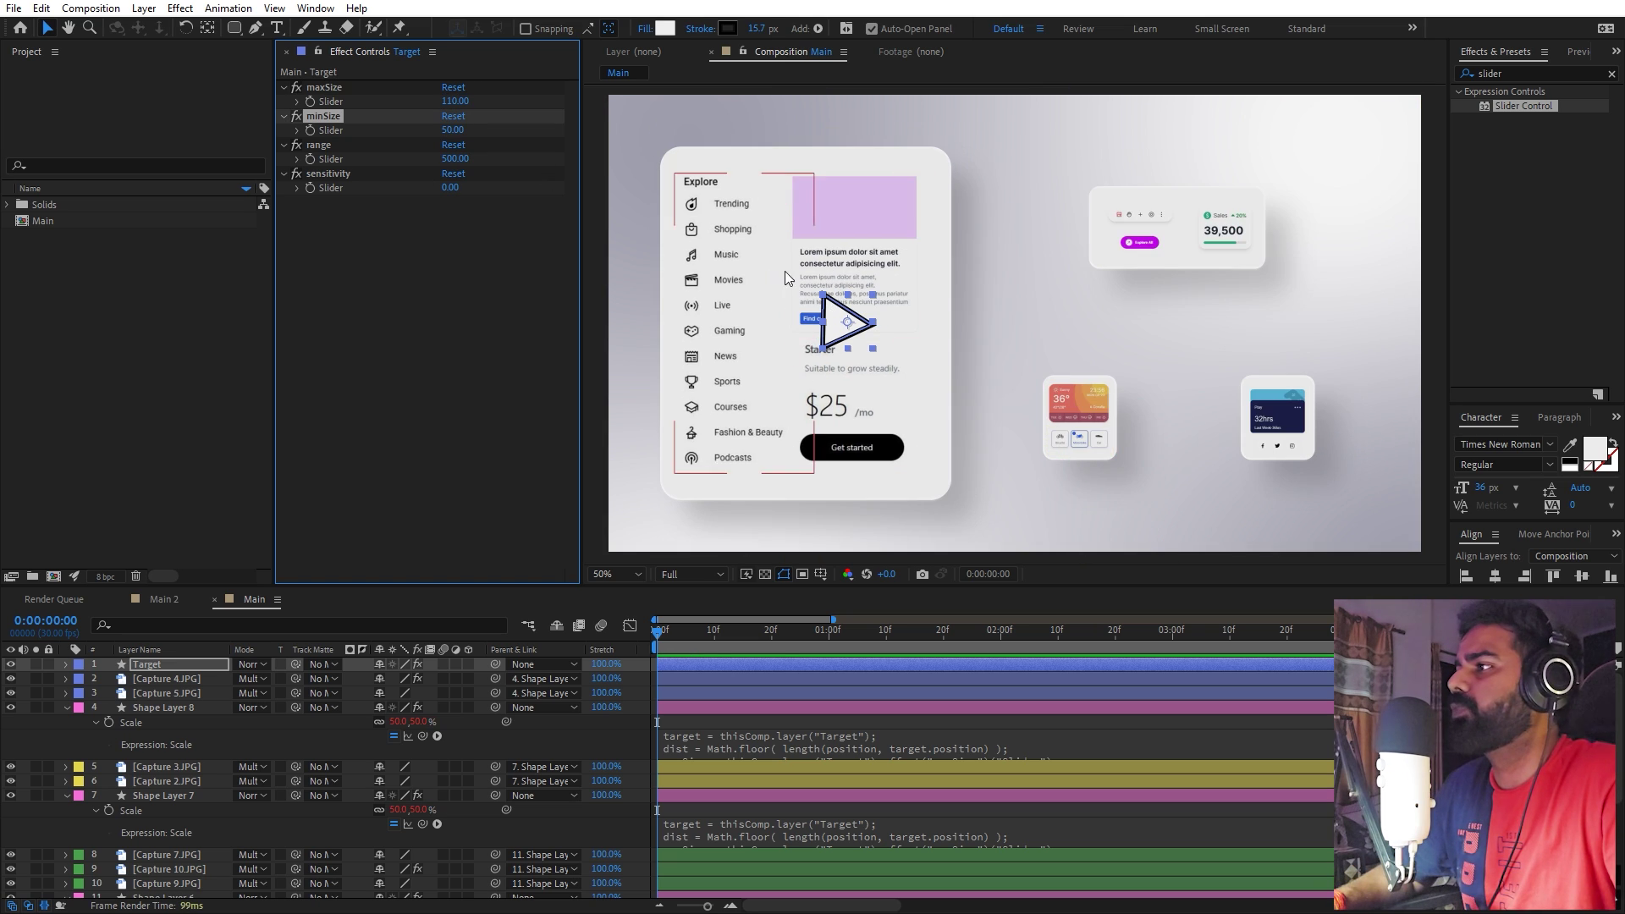
{"action": "left_click_drag", "start_coordinate": [868, 321], "coordinate": [1403, 304]}
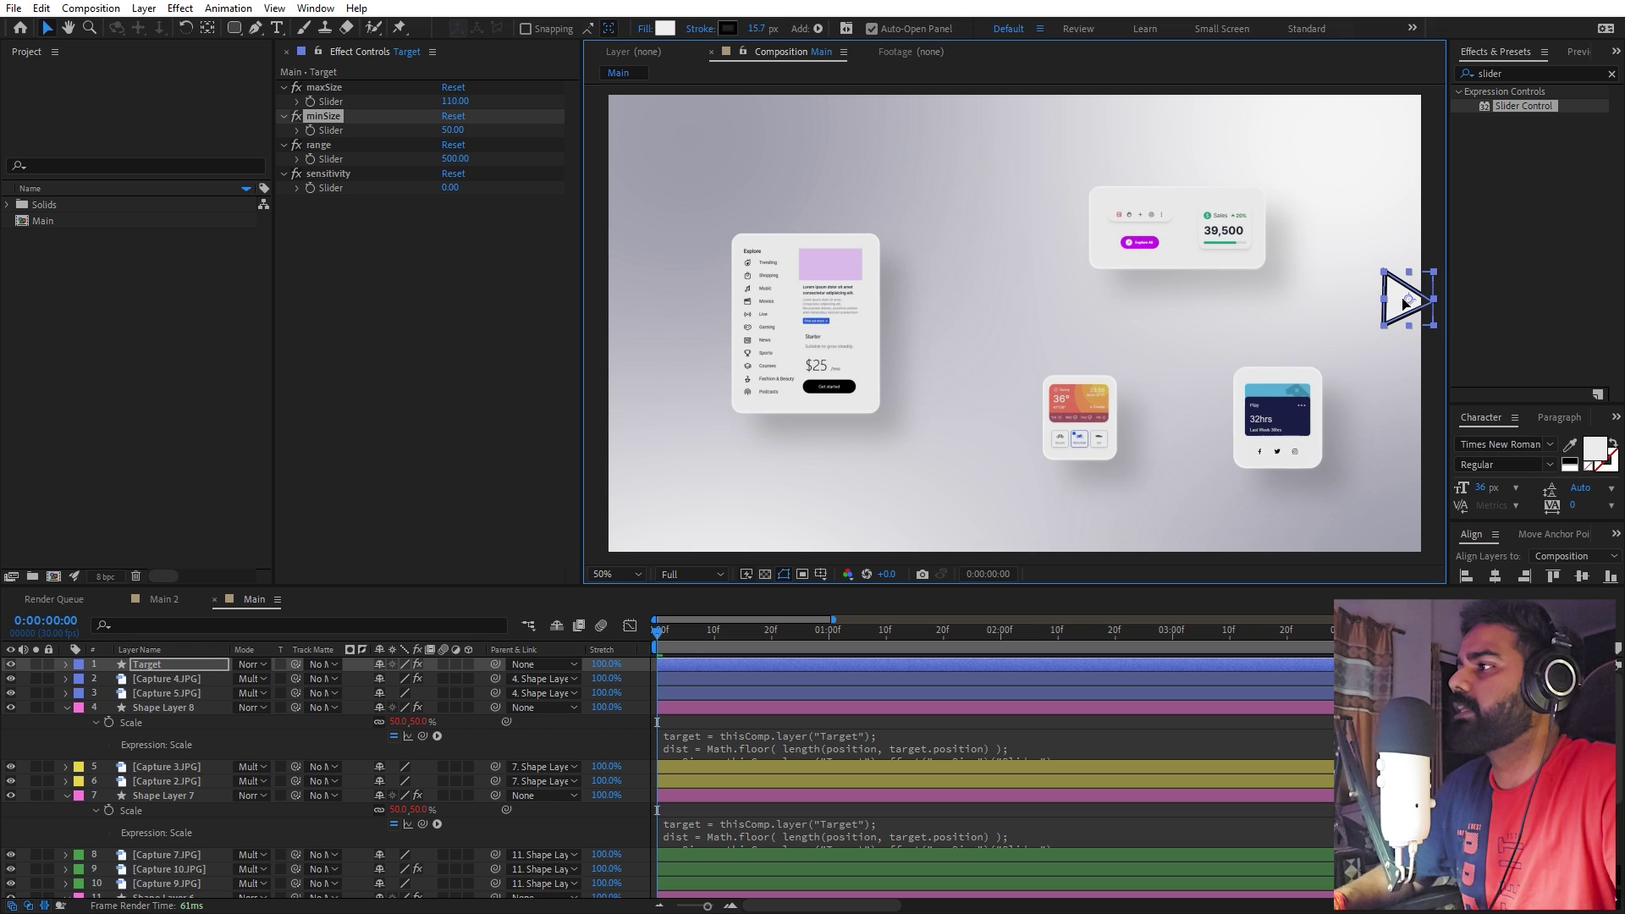
{"action": "key", "text": "ctrl+z"}
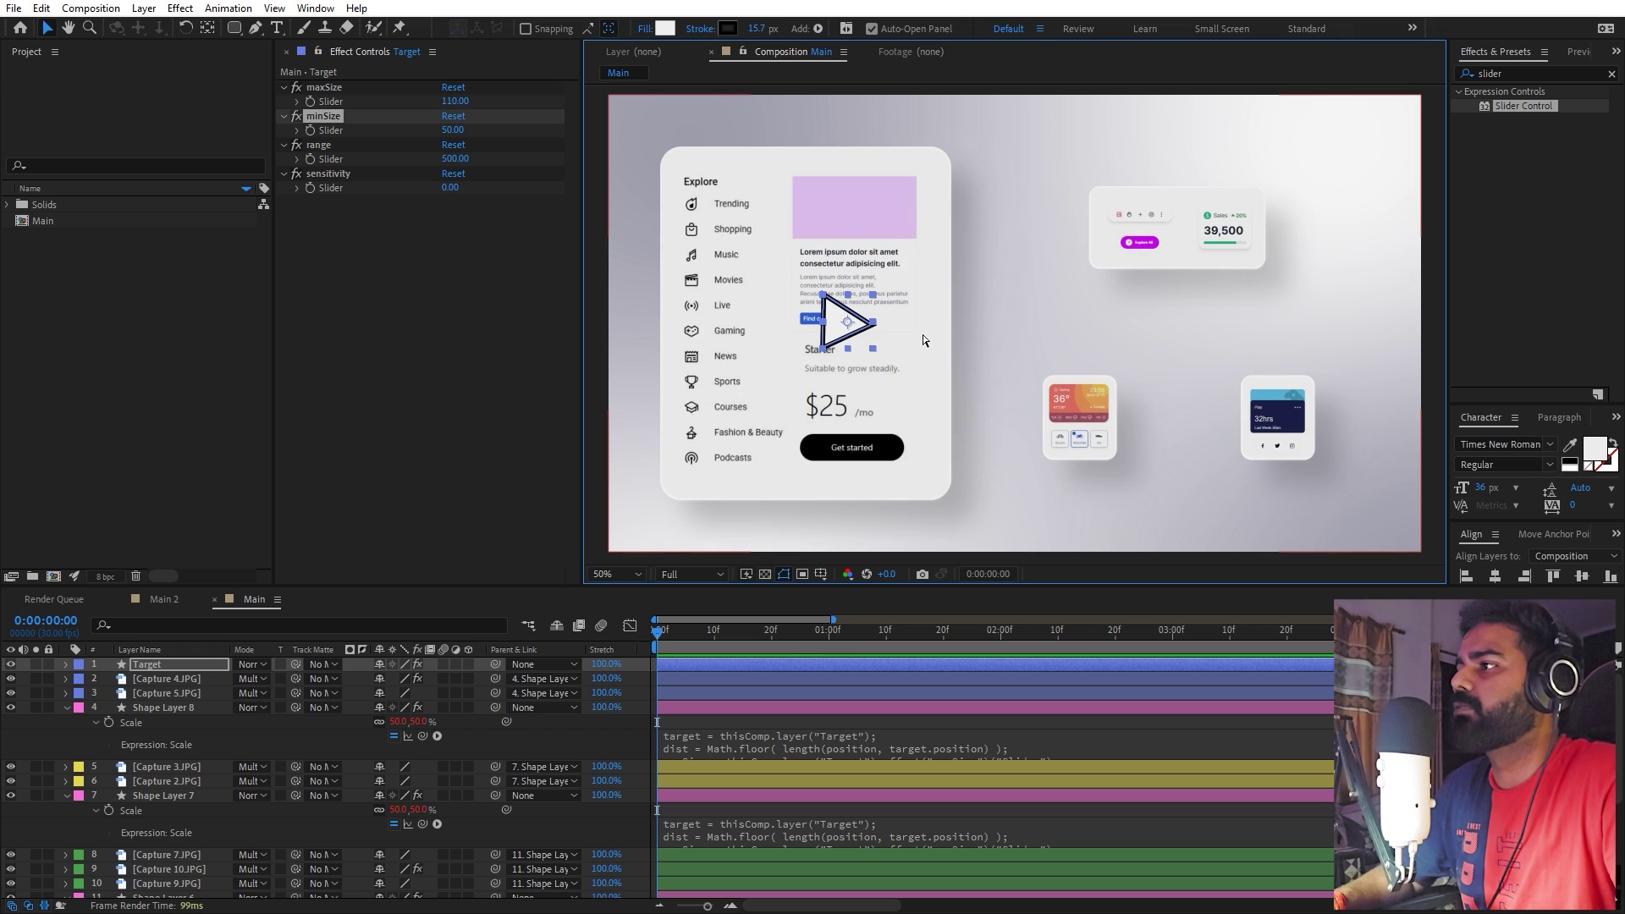
{"action": "key", "text": "ctrl+z"}
{"action": "left_click_drag", "start_coordinate": [848, 324], "coordinate": [1099, 435]}
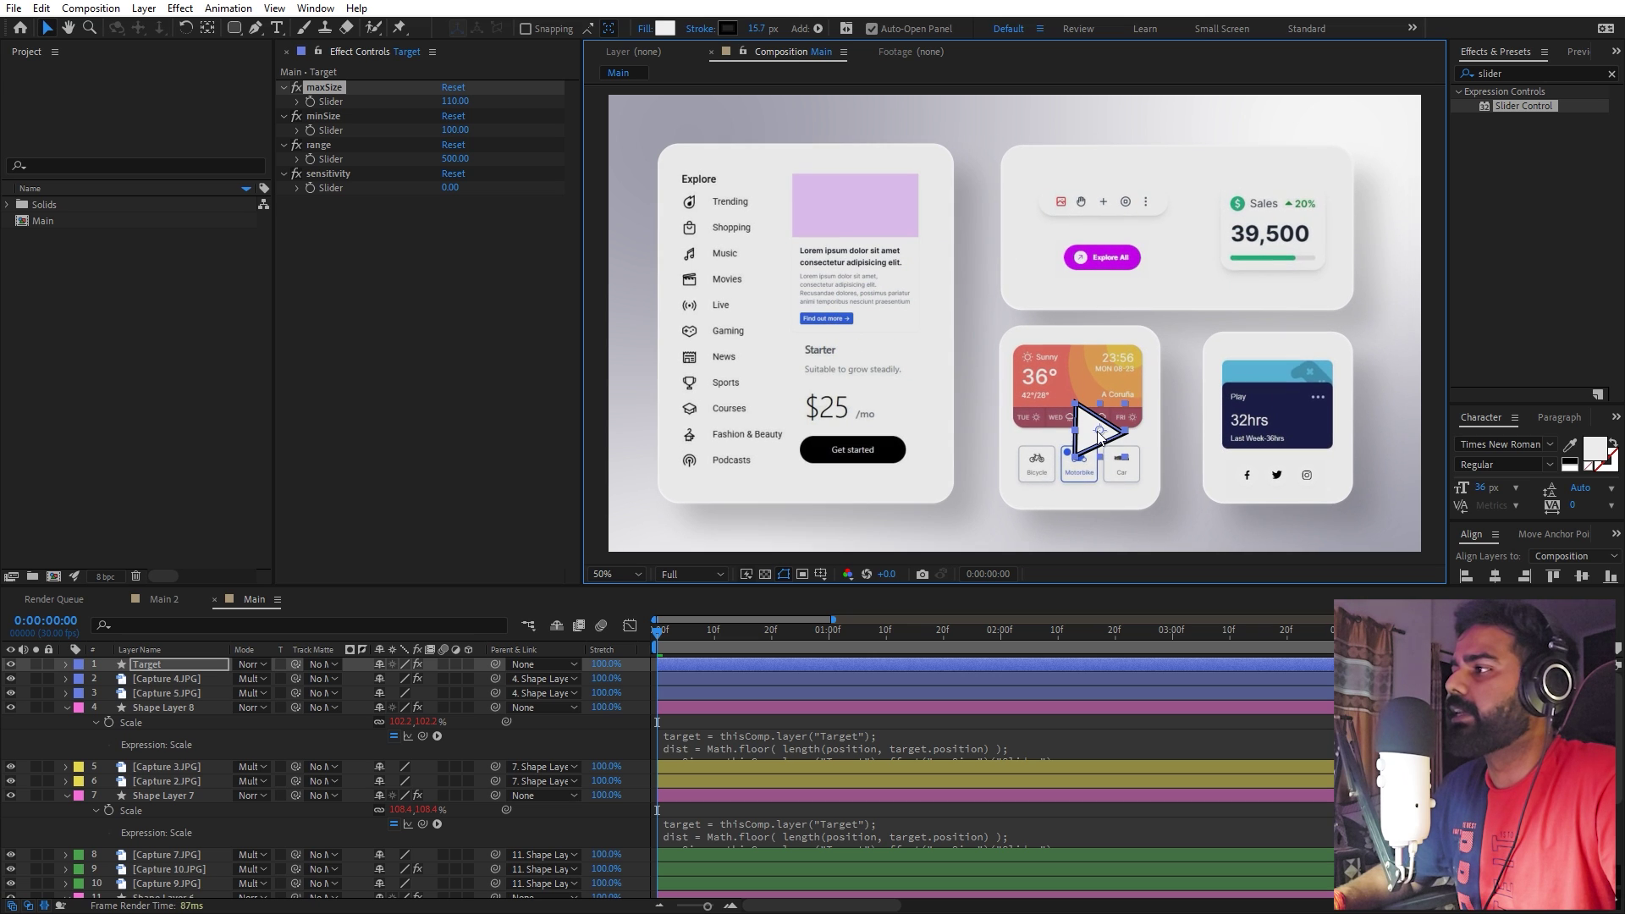
- Keyframe the Target's Position on the Explore card, then beside the Sales card at 2:12
{"action": "key", "text": "p"}
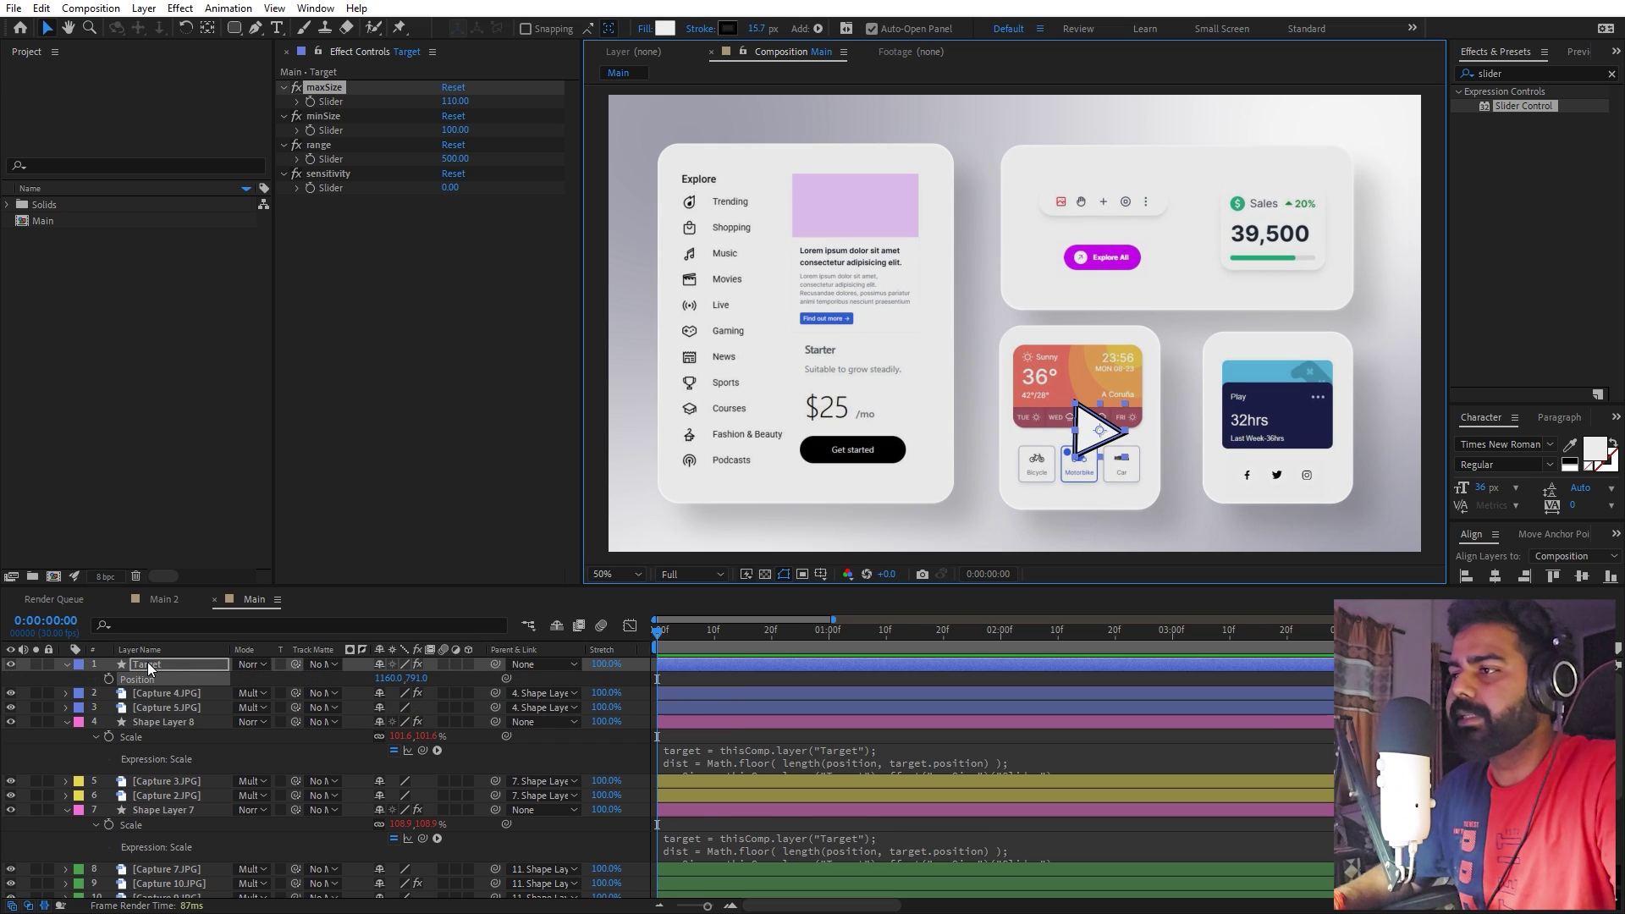
{"action": "left_click", "coordinate": [109, 679]}
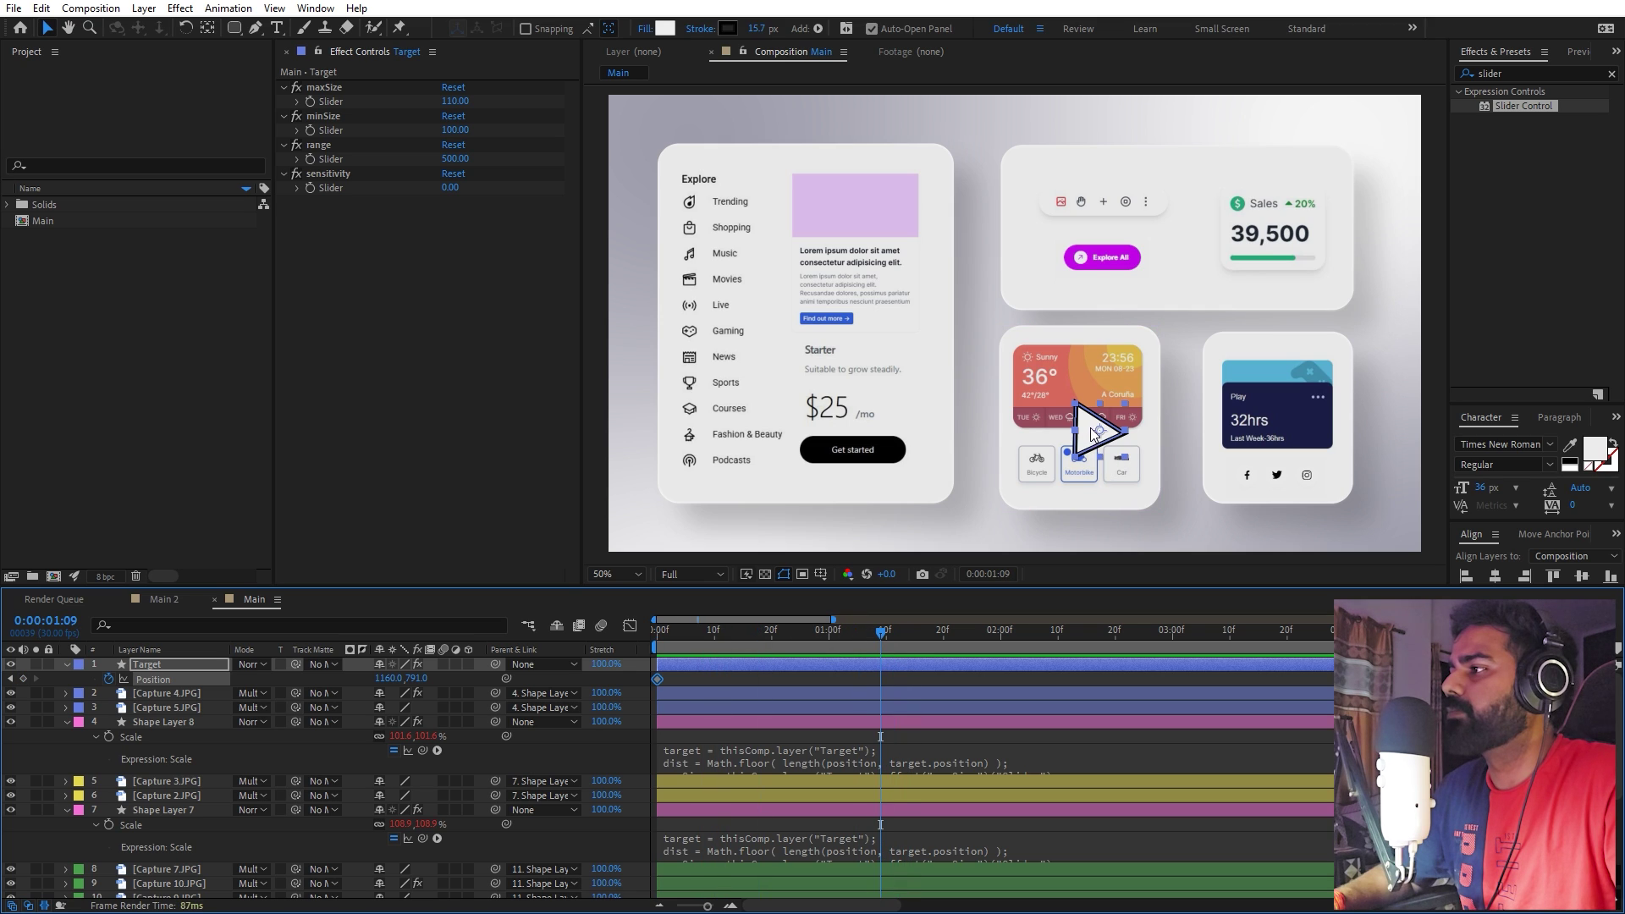
{"action": "left_click_drag", "start_coordinate": [1091, 428], "coordinate": [841, 362]}
{"action": "left_click_drag", "start_coordinate": [953, 647], "coordinate": [1069, 646]}
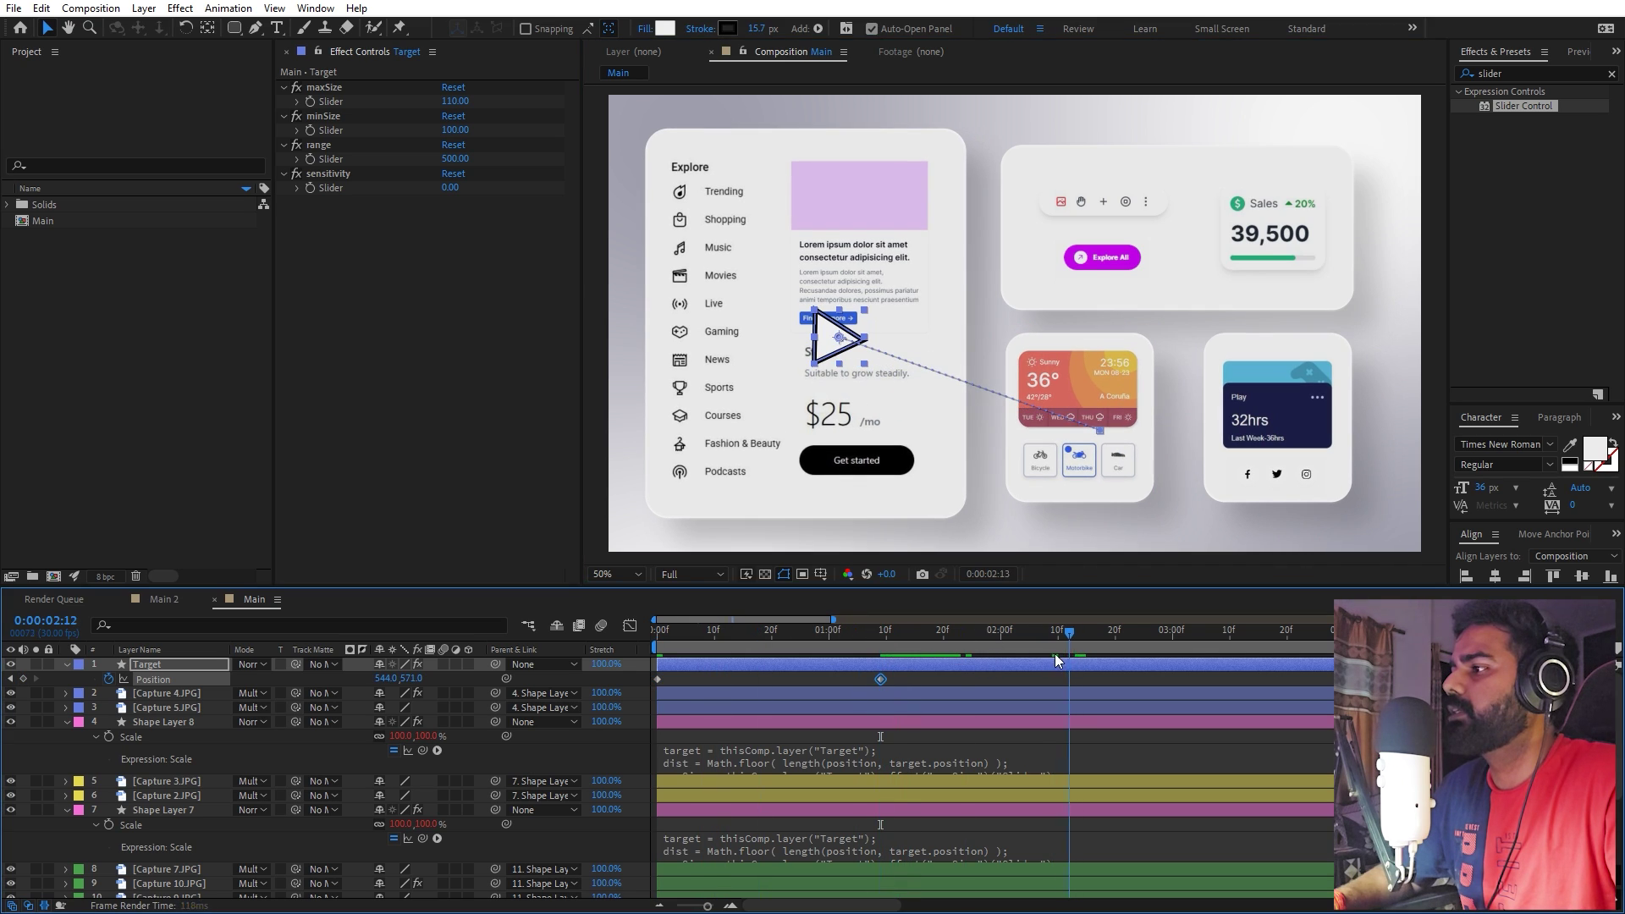
{"action": "left_click_drag", "start_coordinate": [835, 341], "coordinate": [1100, 410]}
- Add a final Target keyframe on the Play card at 3:25 and preview the animation
{"action": "left_click", "coordinate": [1189, 637]}
{"action": "left_click_drag", "start_coordinate": [1280, 647], "coordinate": [1316, 643]}
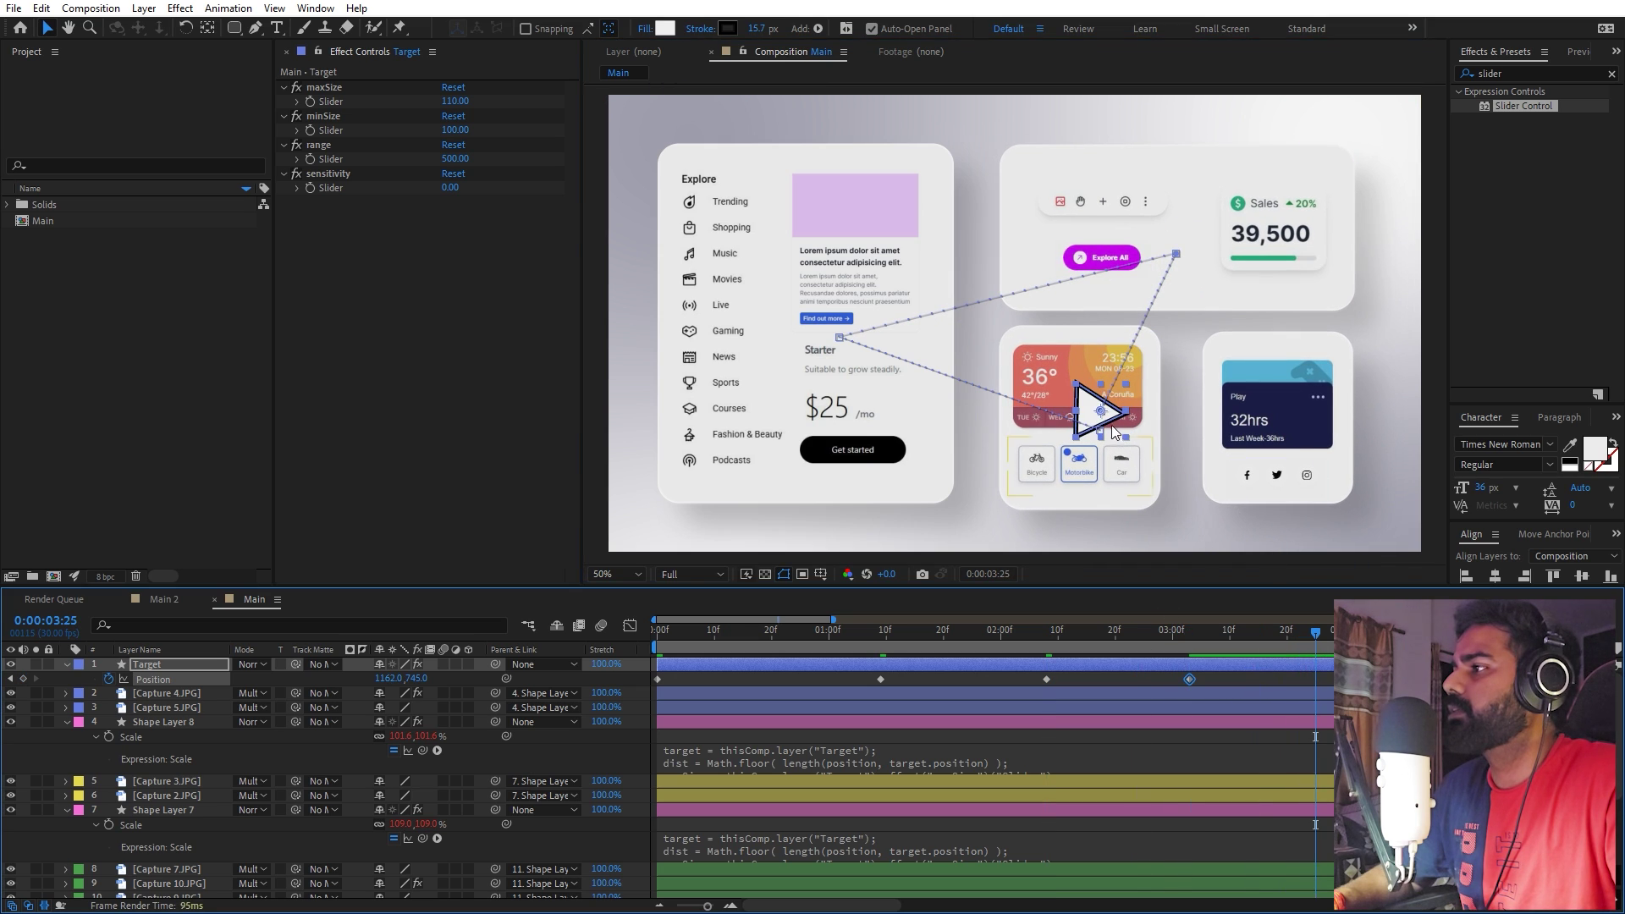
{"action": "left_click_drag", "start_coordinate": [1113, 432], "coordinate": [1312, 449]}
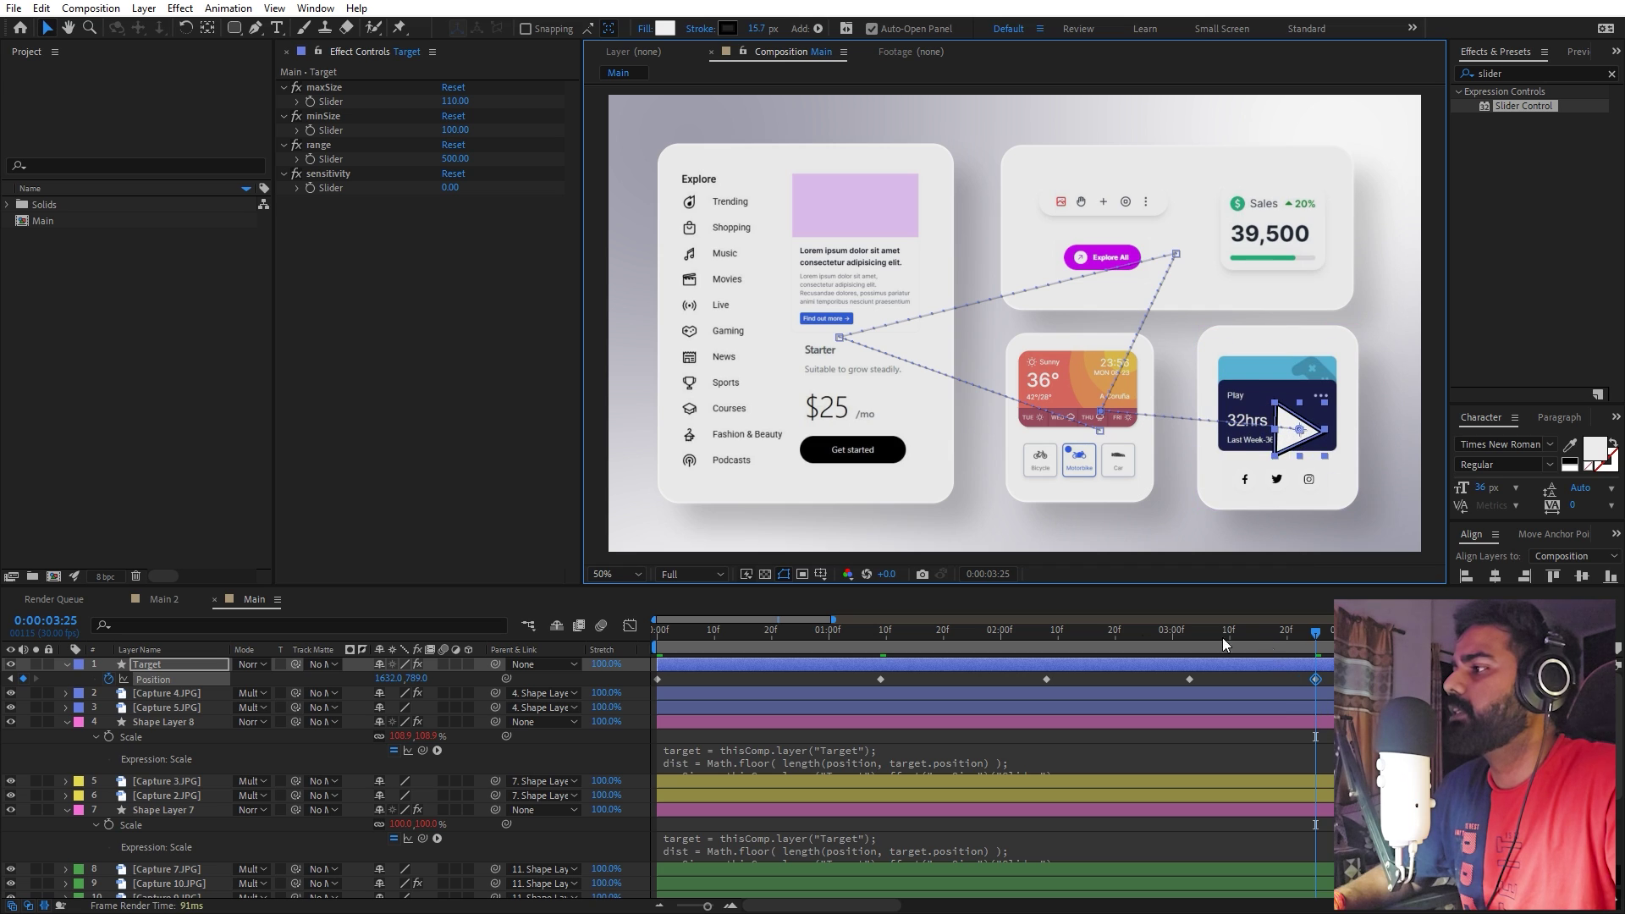
{"action": "key", "text": "space"}
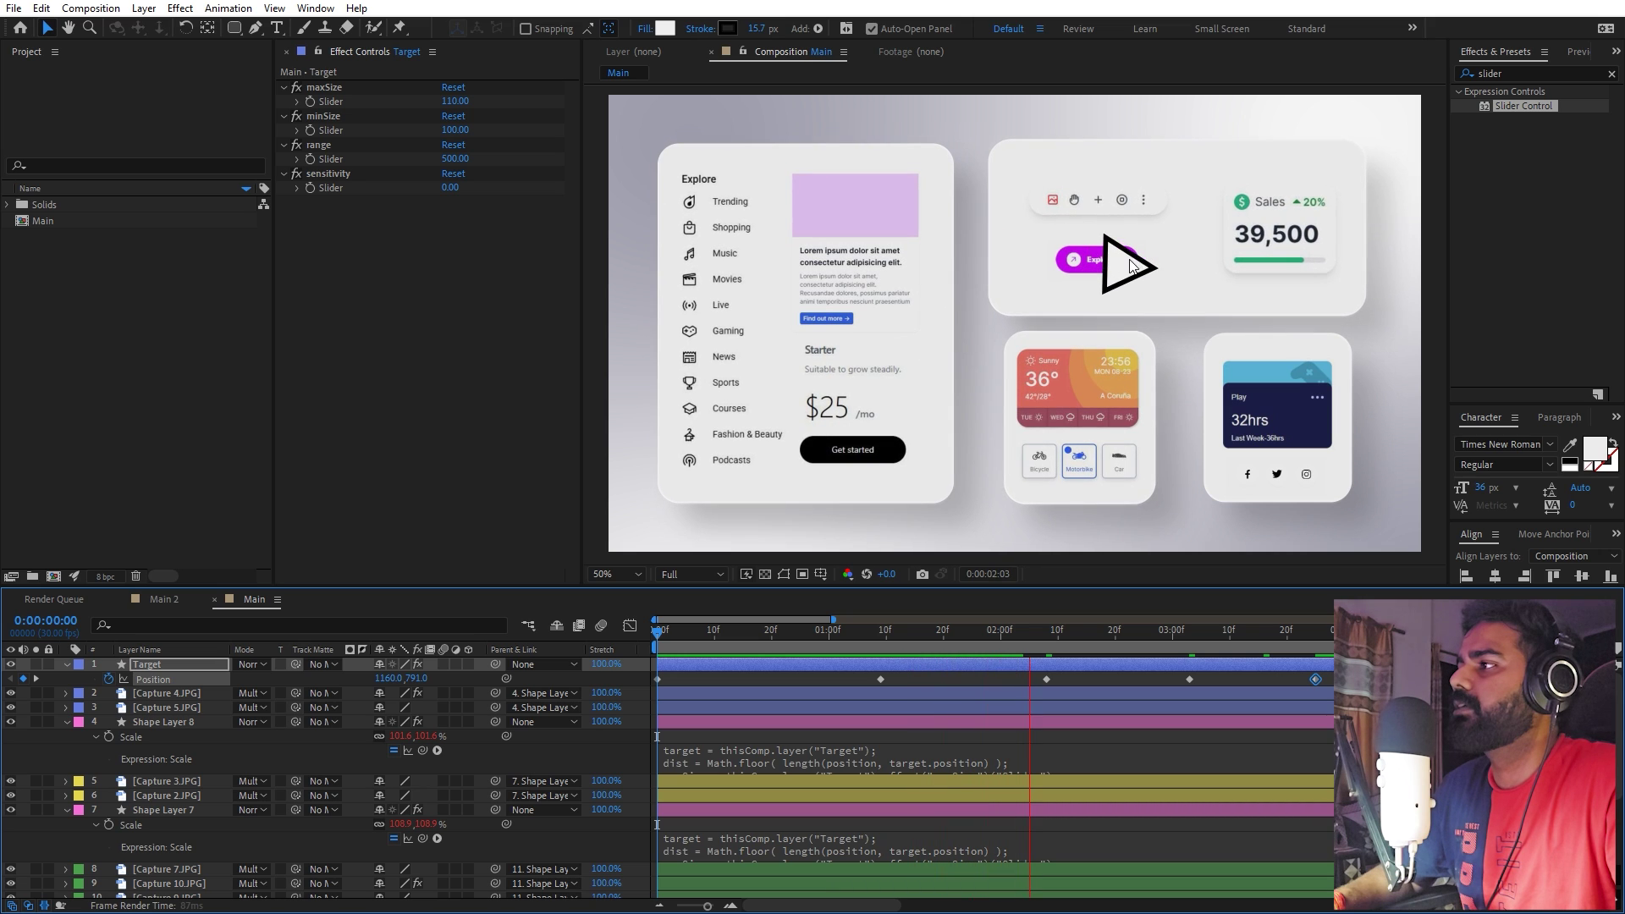
- Stop the preview, go to 0:00:03:25, and drag Target toward the weather card to test scaling
{"action": "key", "text": "space"}
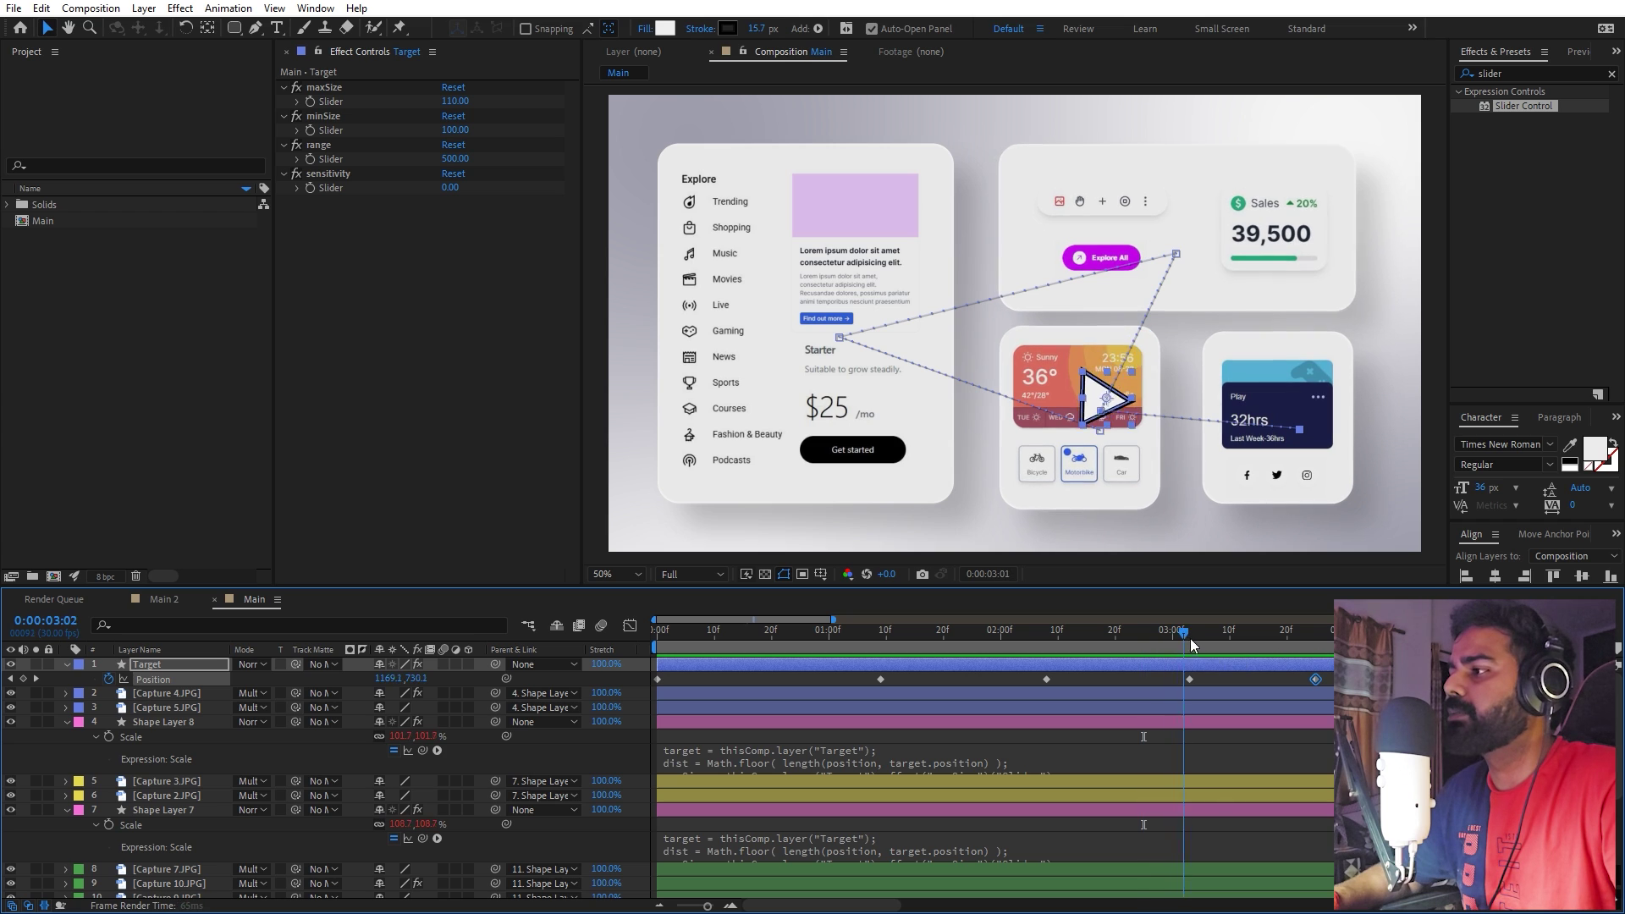
{"action": "left_click_drag", "start_coordinate": [1190, 638], "coordinate": [1316, 659]}
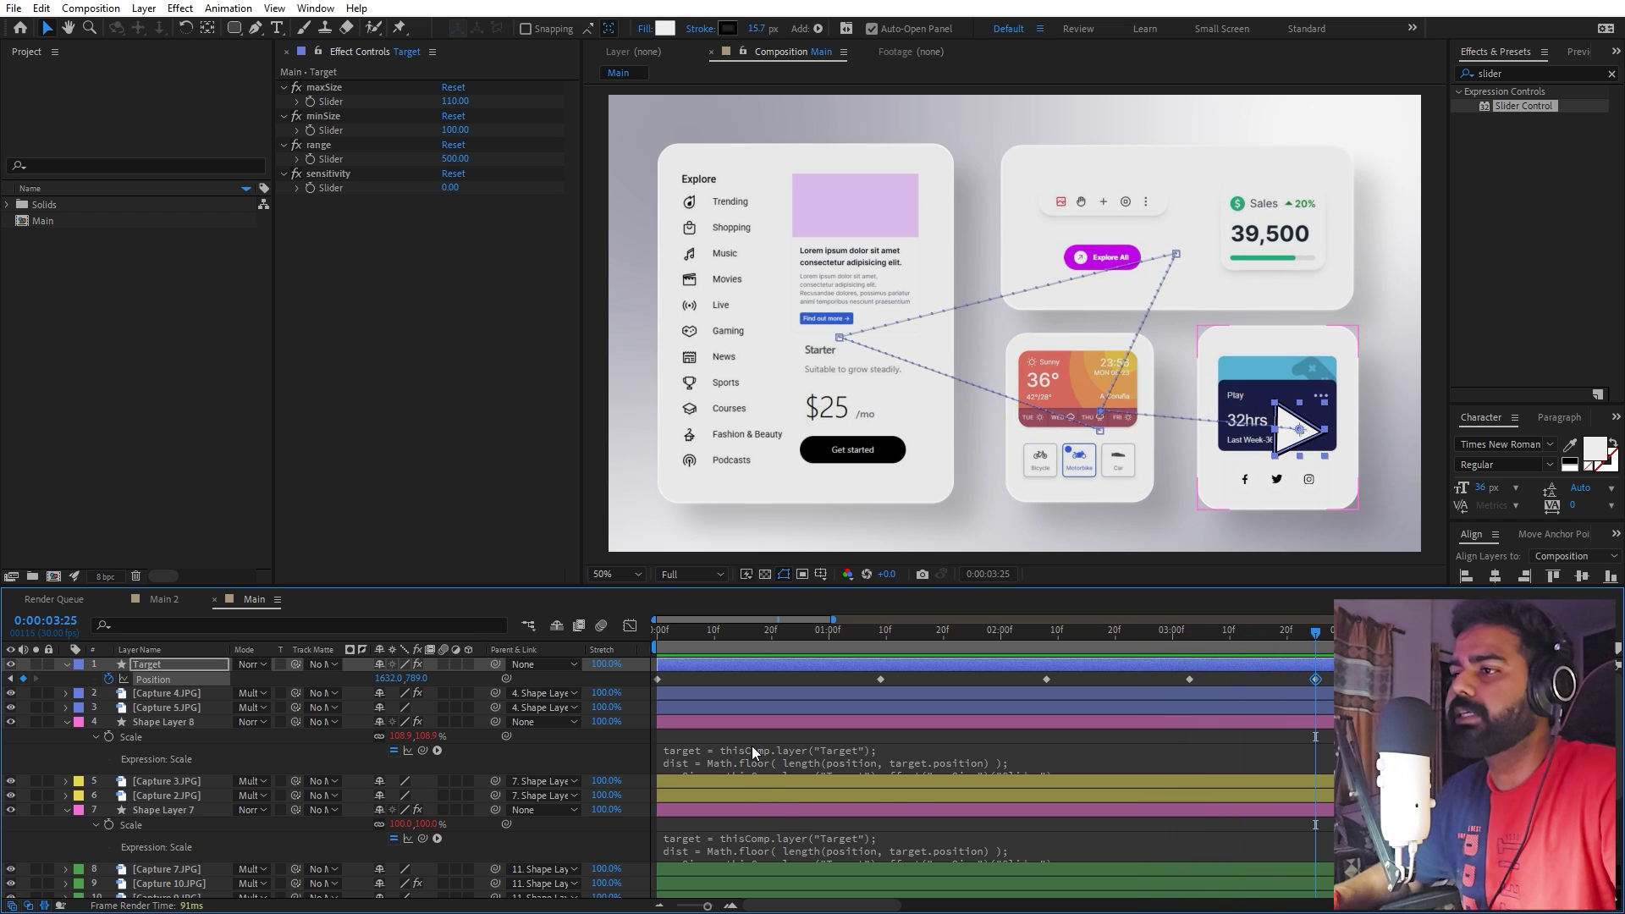
{"action": "left_click_drag", "start_coordinate": [1302, 453], "coordinate": [1167, 252]}
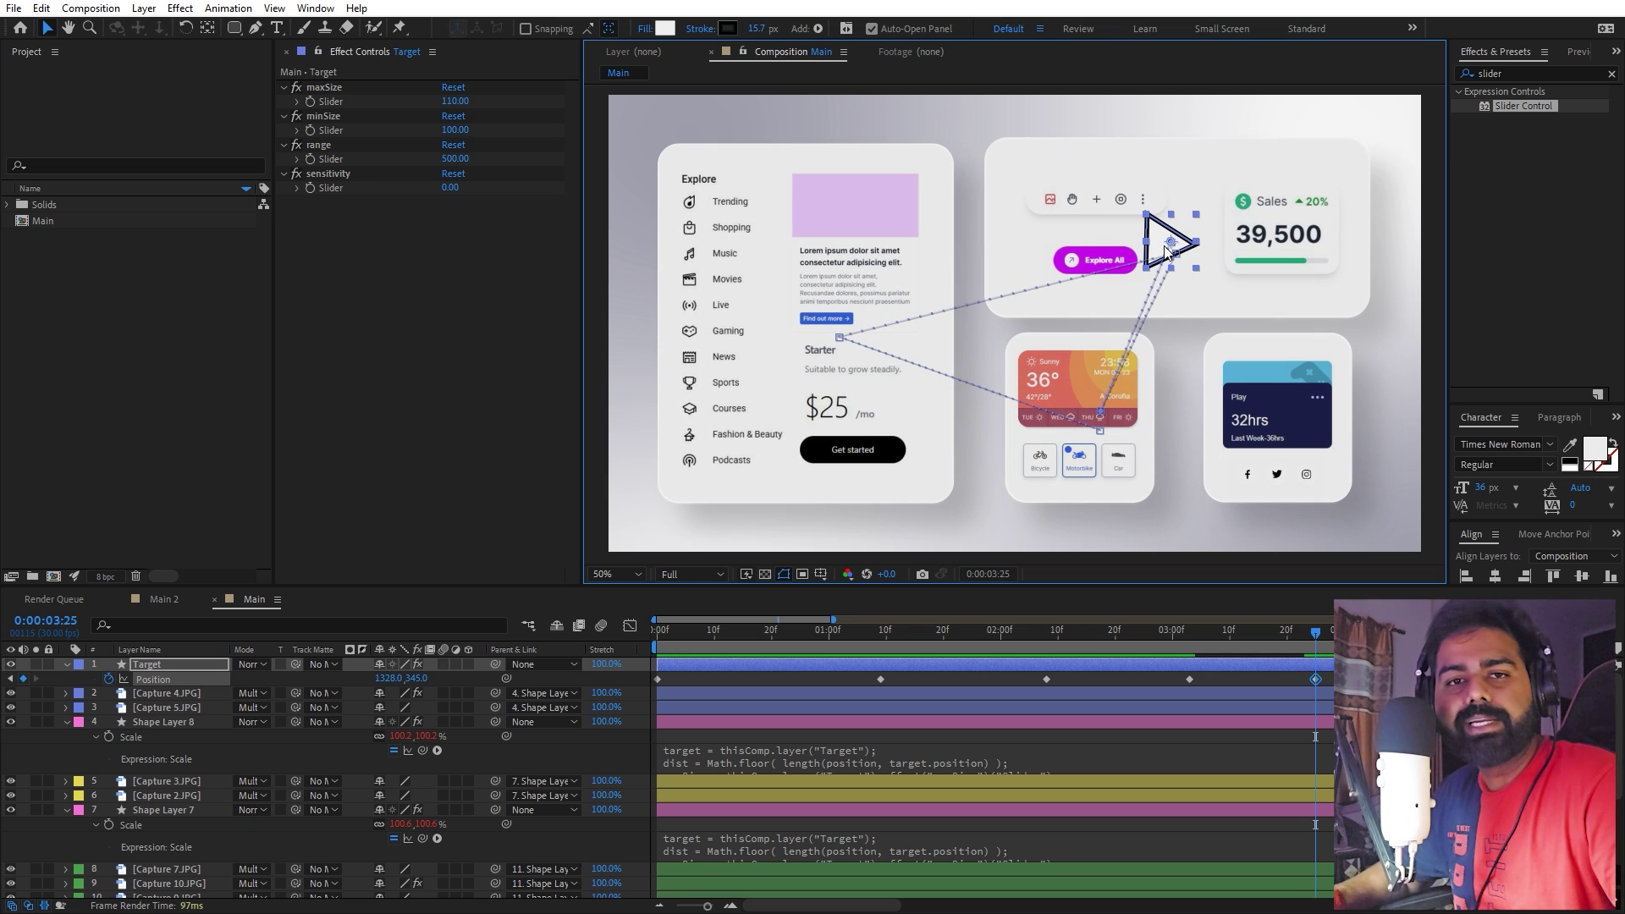